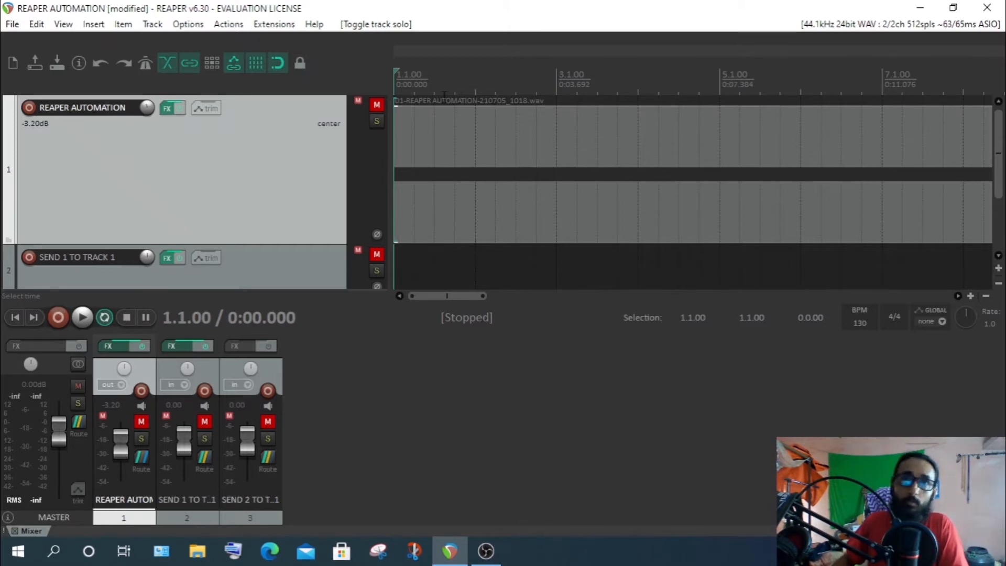
Make trial time selections over the first track's audio item, ending with one from 6.2.00 to 7.4.00.
left_click_drag(455, 95, 514, 98)
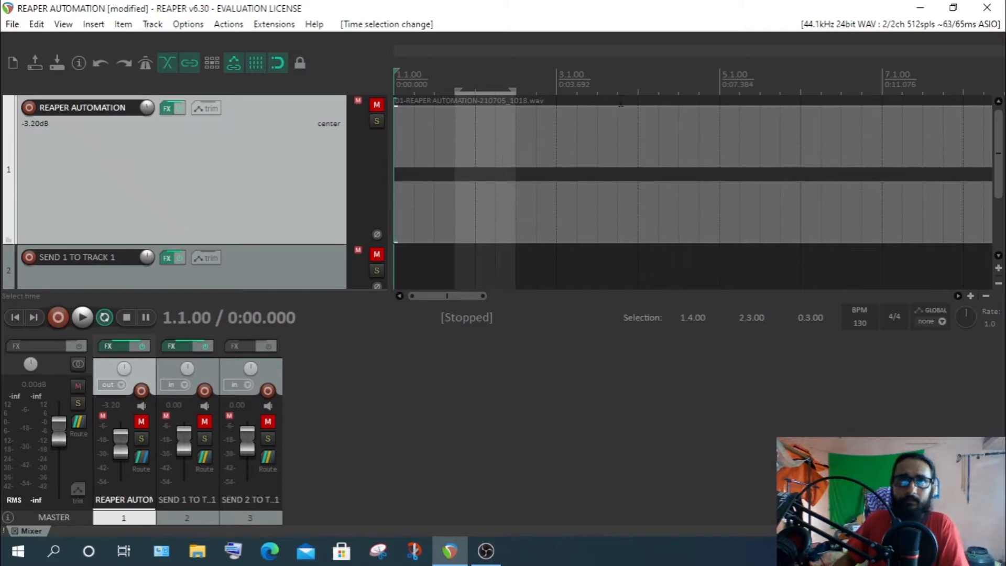
left_click_drag(618, 99, 722, 98)
left_click_drag(822, 99, 937, 101)
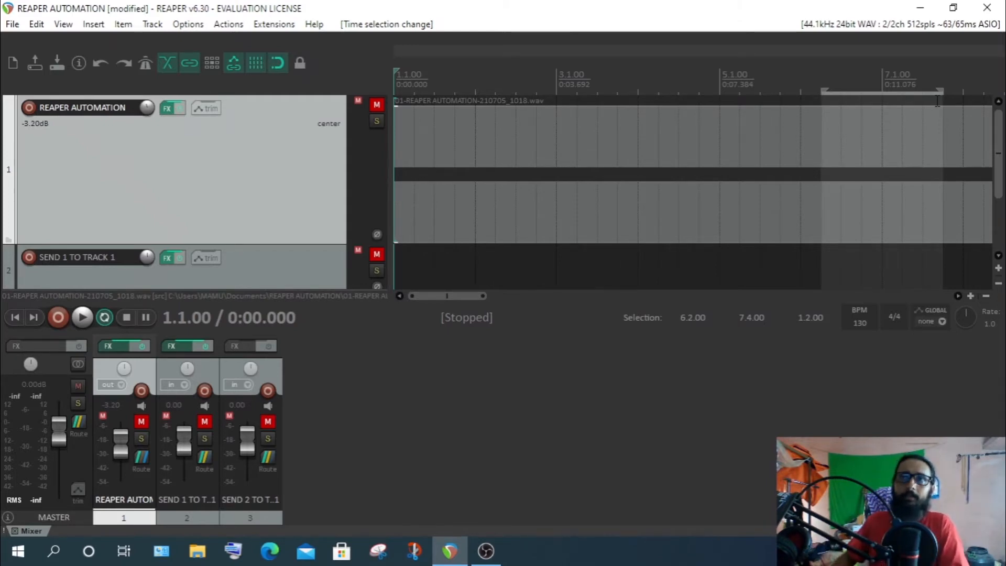
Review the envelopes window of the REAPER AUTOMATION track, including its track and receive envelopes, and close it.
left_click(208, 111)
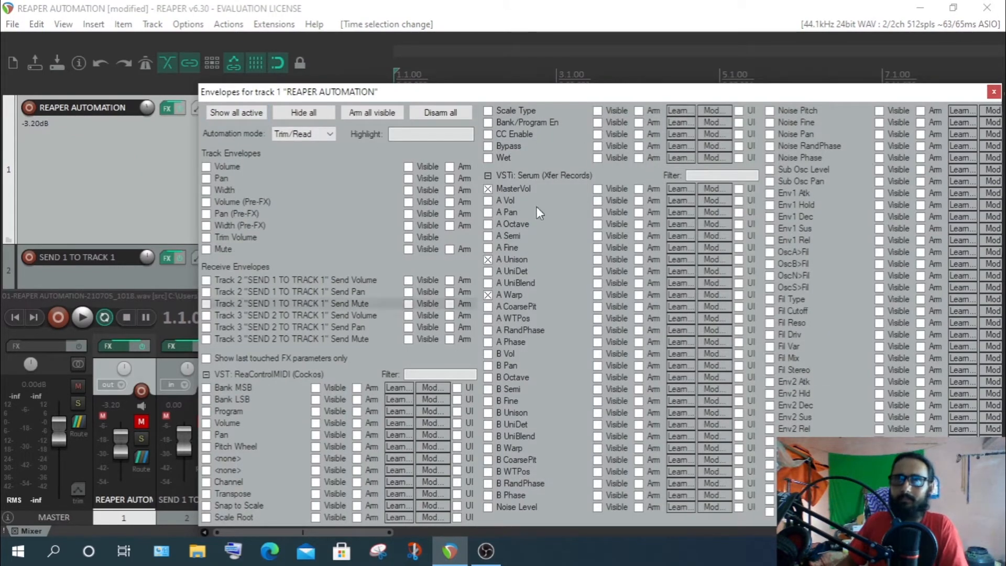
left_click_drag(746, 96, 661, 69)
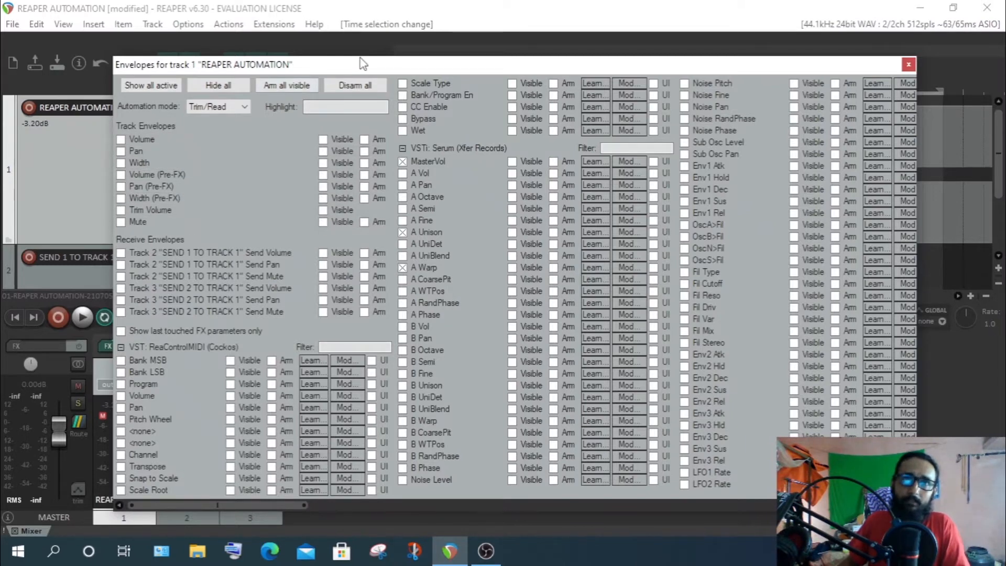
left_click_drag(360, 68, 562, 61)
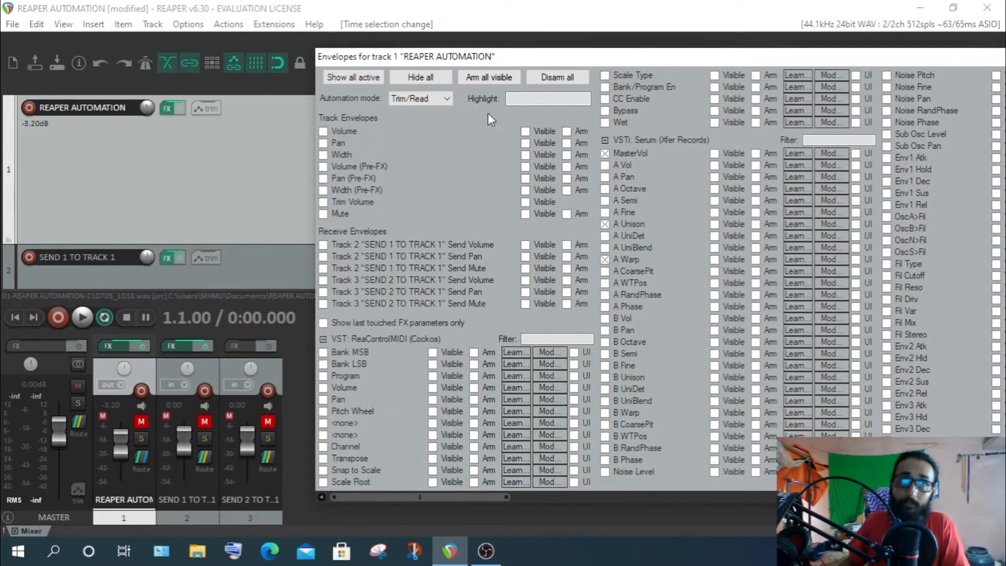
left_click(200, 172)
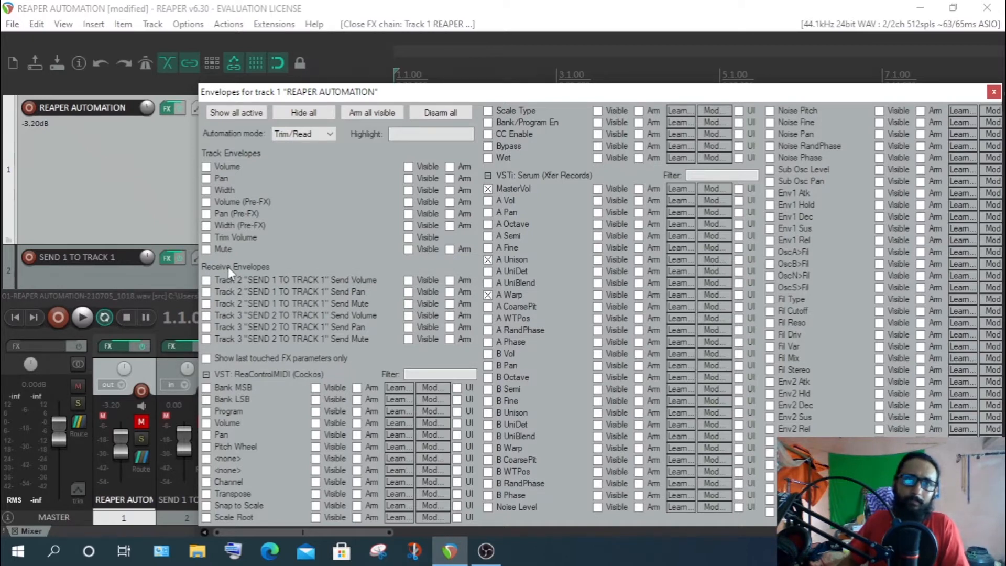
key("Escape")
Examine the two tracks that send to track 1, SEND 1 TO TRACK 1 and SEND 2 TO TRACK 1, selecting each in turn.
scroll(189, 196, "down", 2)
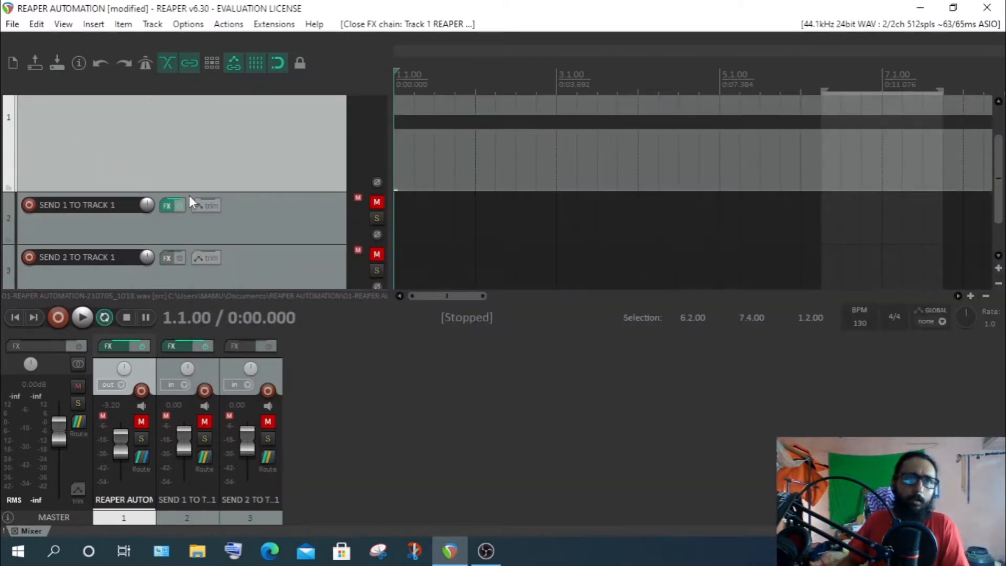
left_click(234, 221)
left_click(259, 277)
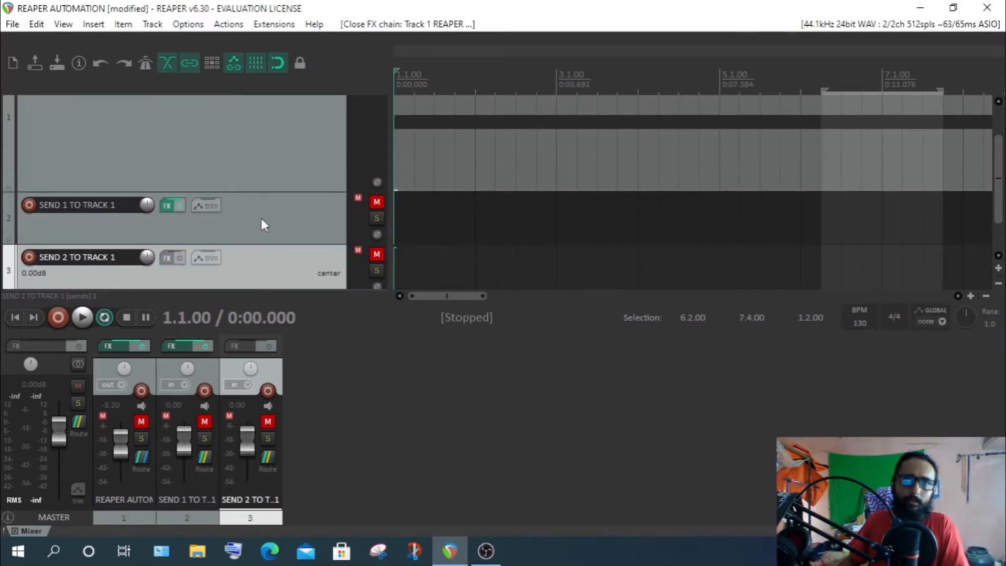
left_click(261, 218)
left_click(265, 261)
left_click(251, 222)
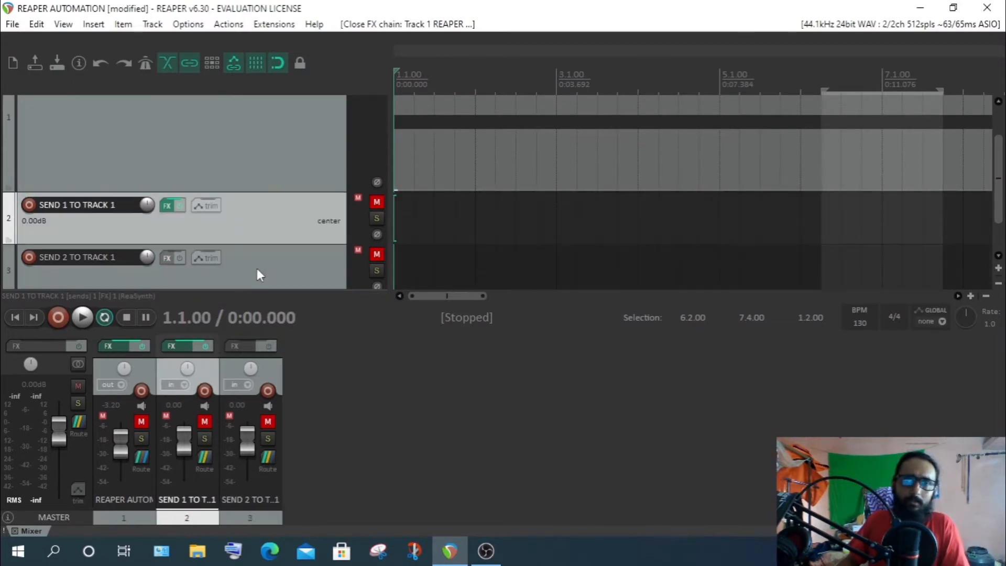
left_click(256, 267)
scroll(269, 190, "up", 1)
scroll(269, 209, "down", 2)
left_click(262, 176)
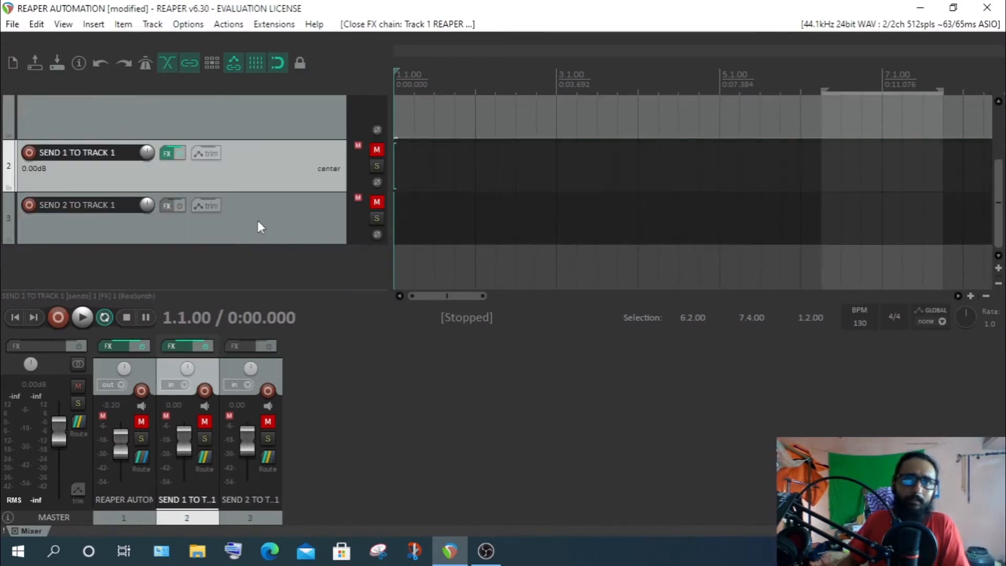
left_click(256, 217)
scroll(263, 206, "up", 2)
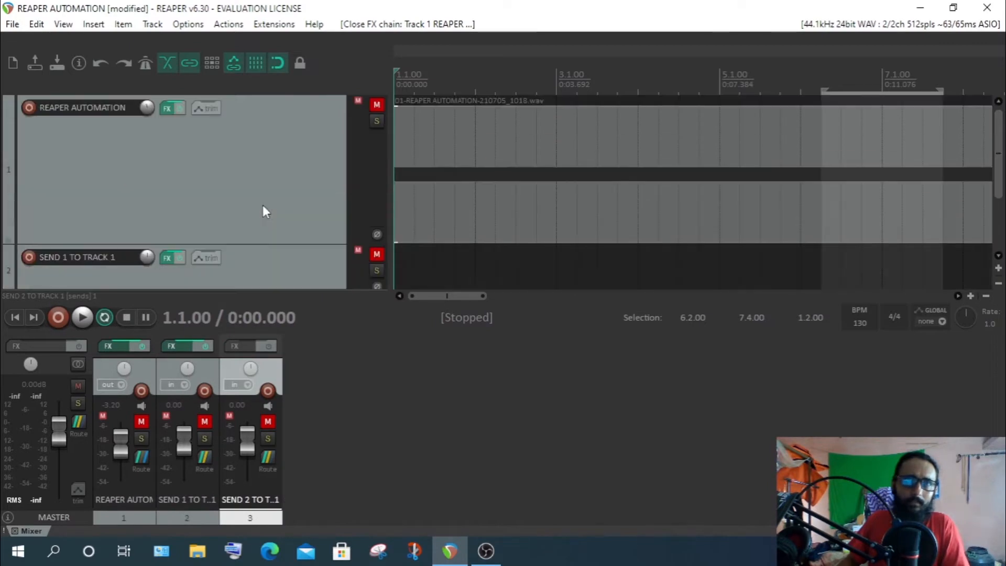
Check track 1's envelopes window and the routing of SEND 1 TO TRACK 1, then close the routing window.
left_click(206, 108)
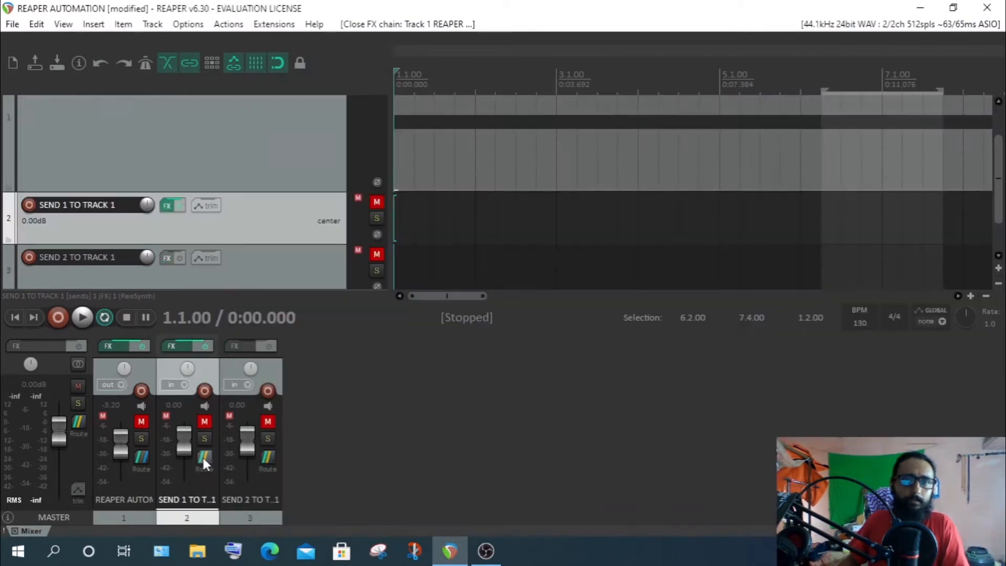
left_click(203, 458)
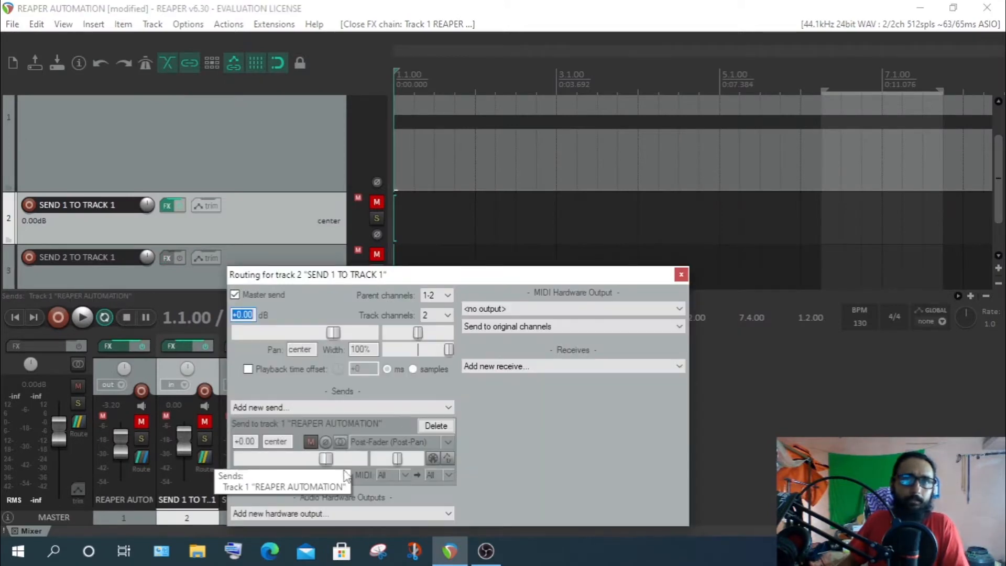
left_click_drag(451, 281, 380, 137)
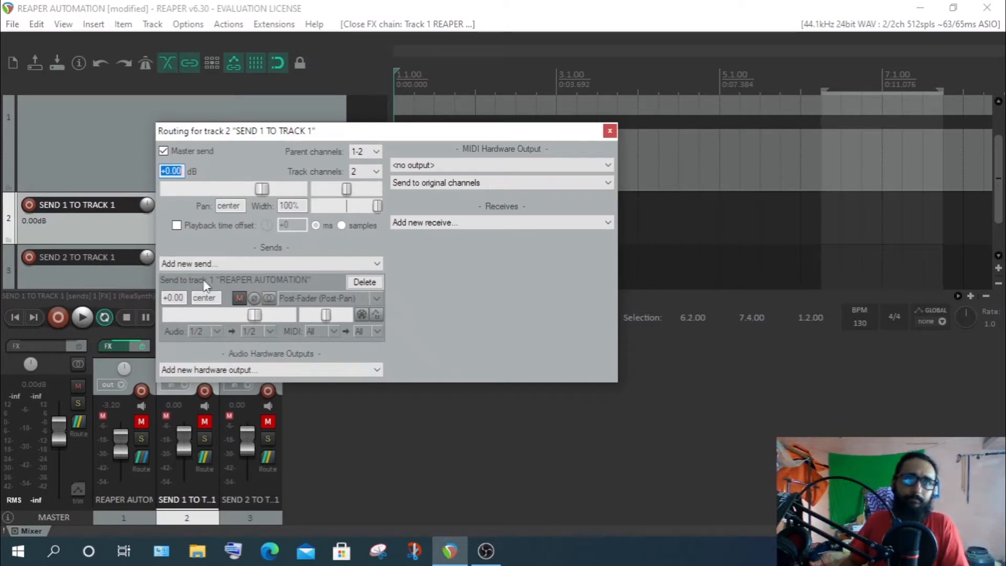
left_click(609, 130)
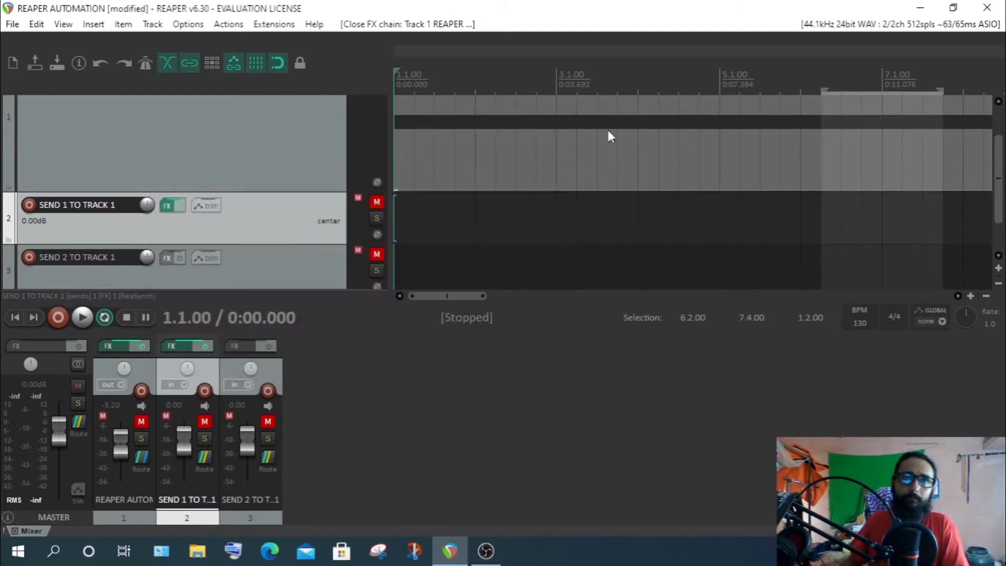
Inspect the routing of SEND 2 TO TRACK 1 for its send to track 1 and close the window.
left_click(192, 282)
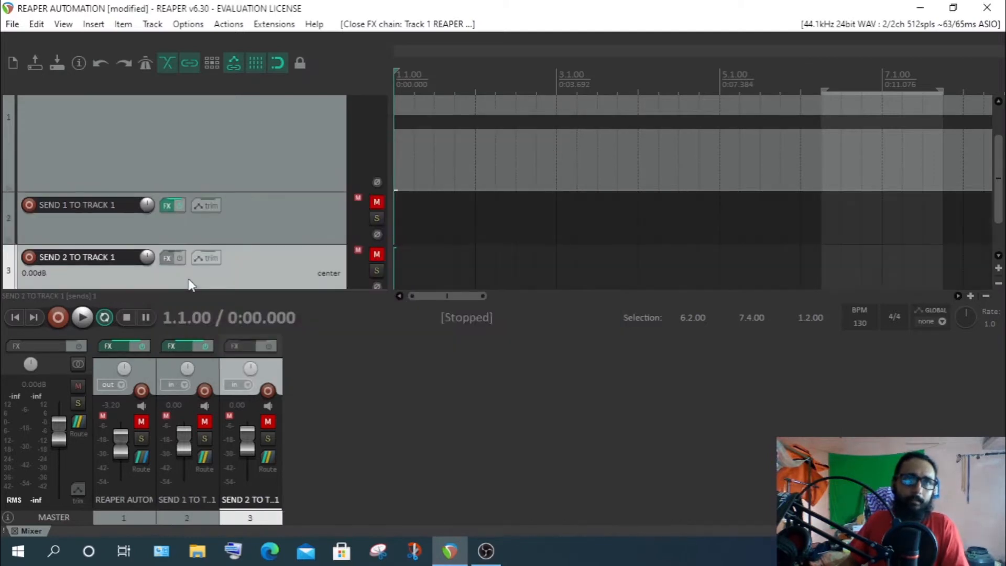
left_click(266, 458)
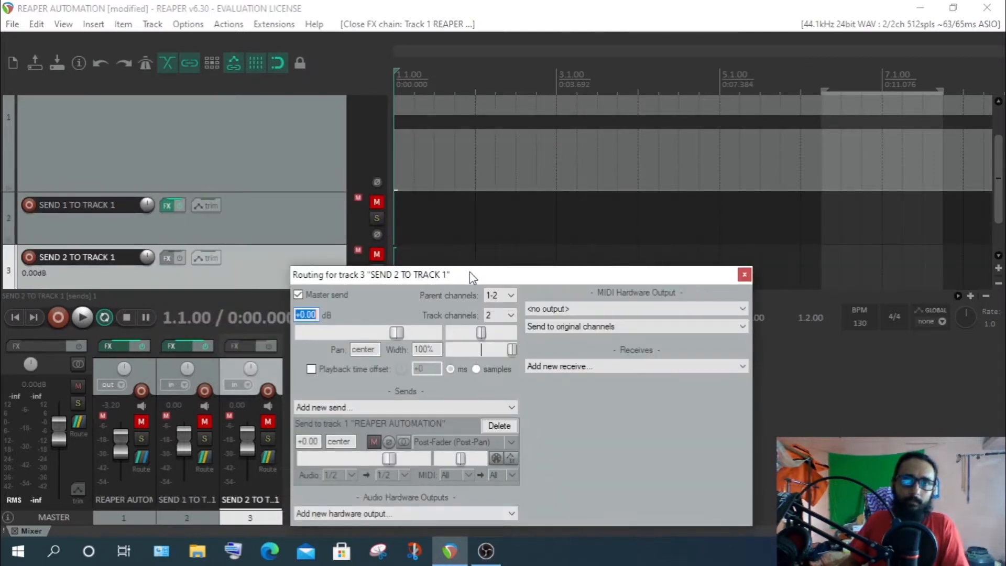
left_click_drag(469, 271, 300, 164)
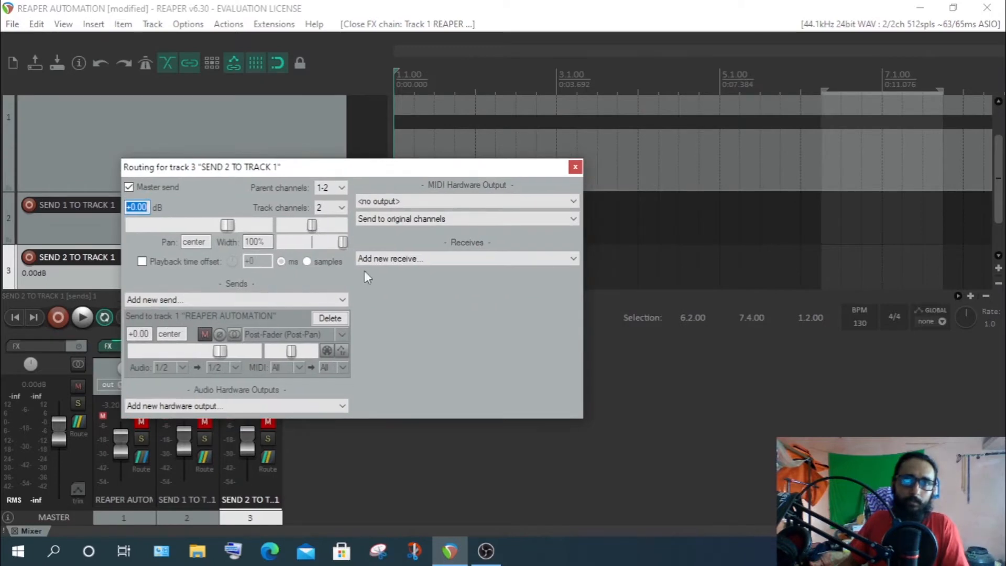
left_click(574, 167)
Inspect the receives in the REAPER AUTOMATION track's routing window and close it.
scroll(216, 197, "up", 2)
left_click(186, 169)
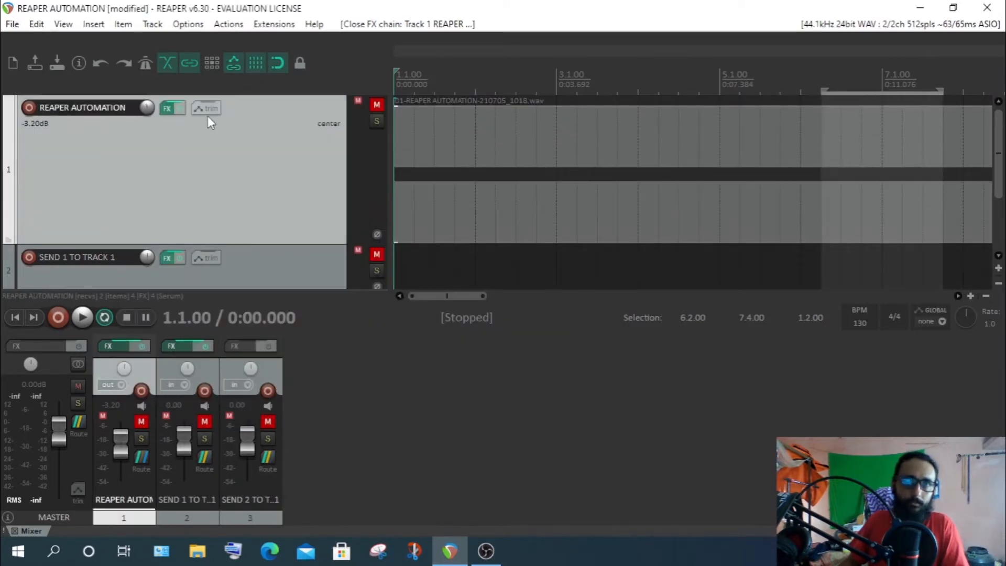
left_click(142, 457)
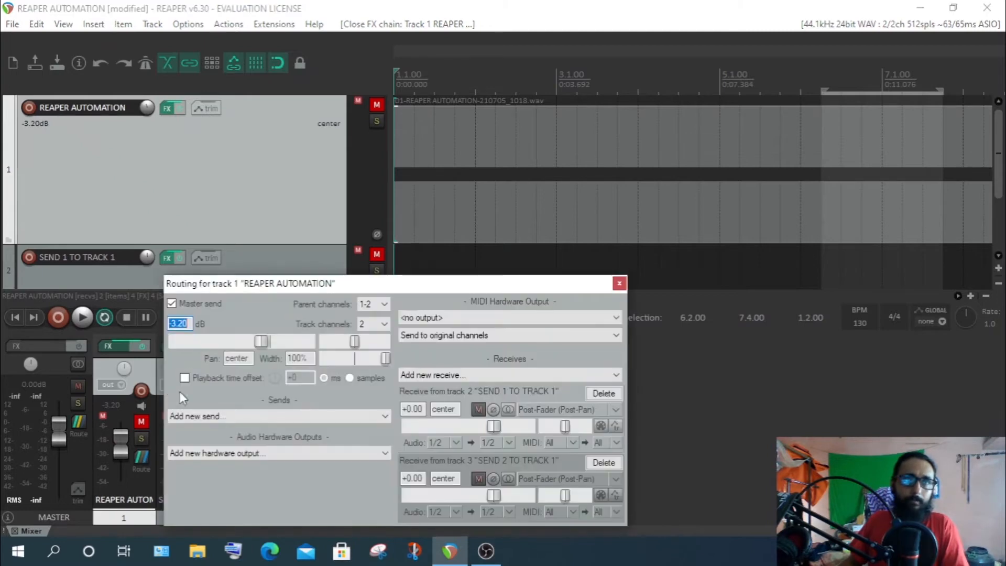
left_click_drag(388, 282, 306, 177)
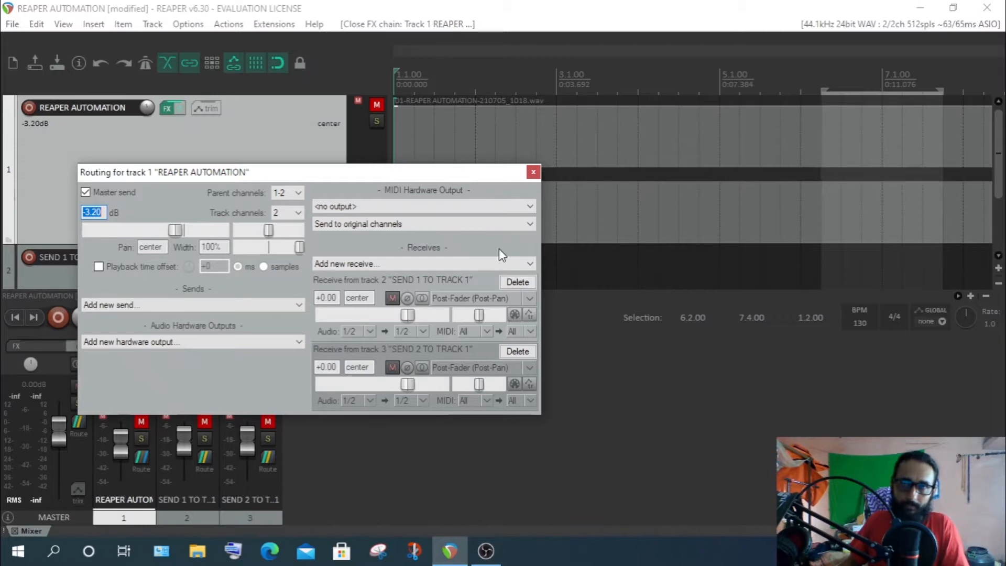
left_click(532, 172)
Review the REAPER AUTOMATION track's envelopes window and the plugins in its FX chain, closing both windows.
left_click(205, 109)
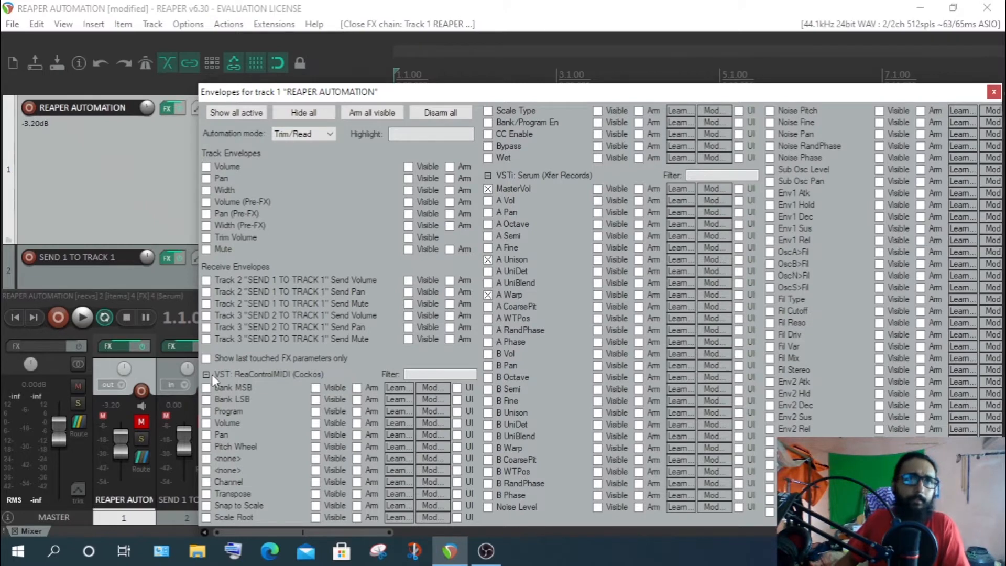
left_click(155, 177)
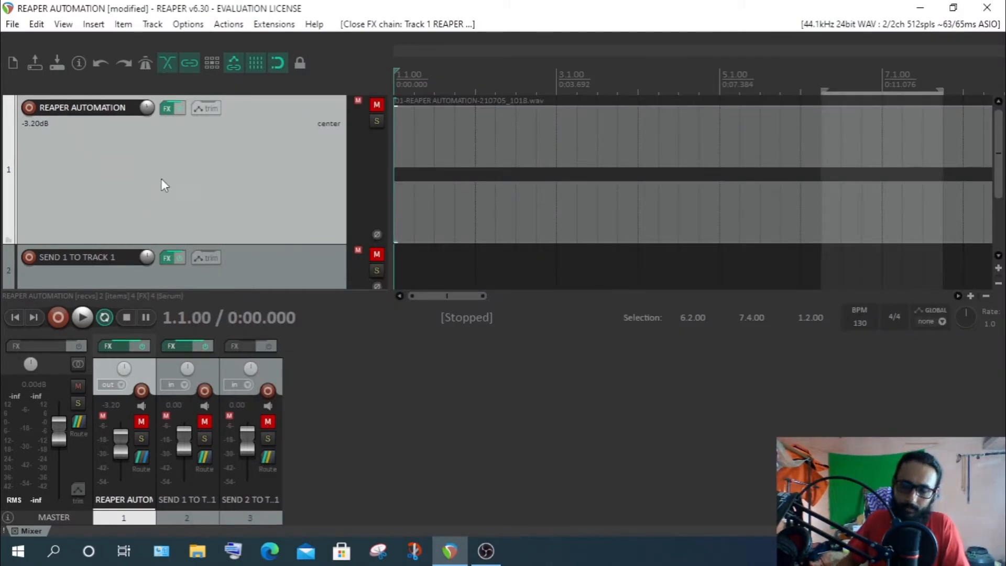
left_click(165, 109)
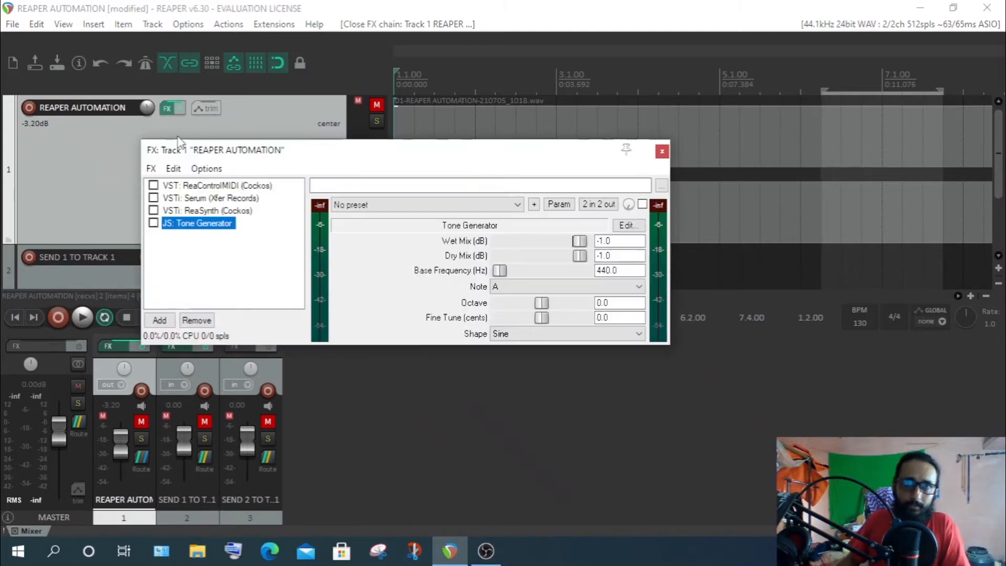
left_click(260, 280)
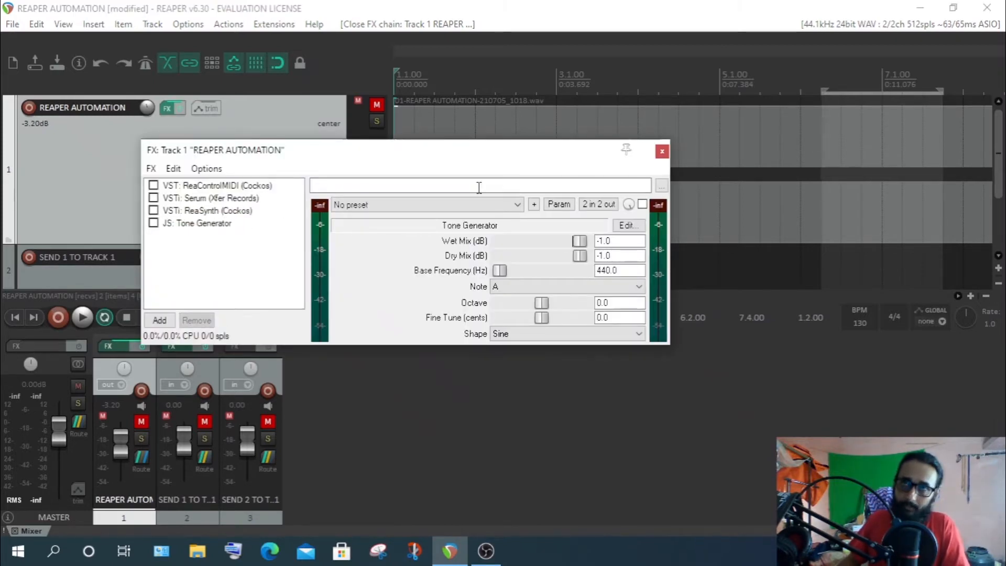
left_click(662, 152)
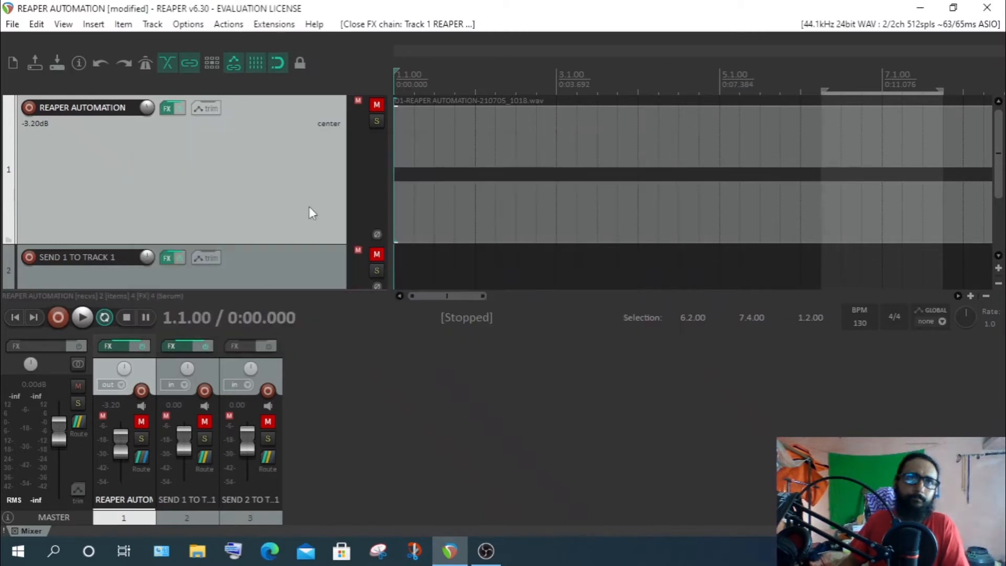
Open the REAPER AUTOMATION track's FX chain and its envelopes window together.
left_click(168, 106)
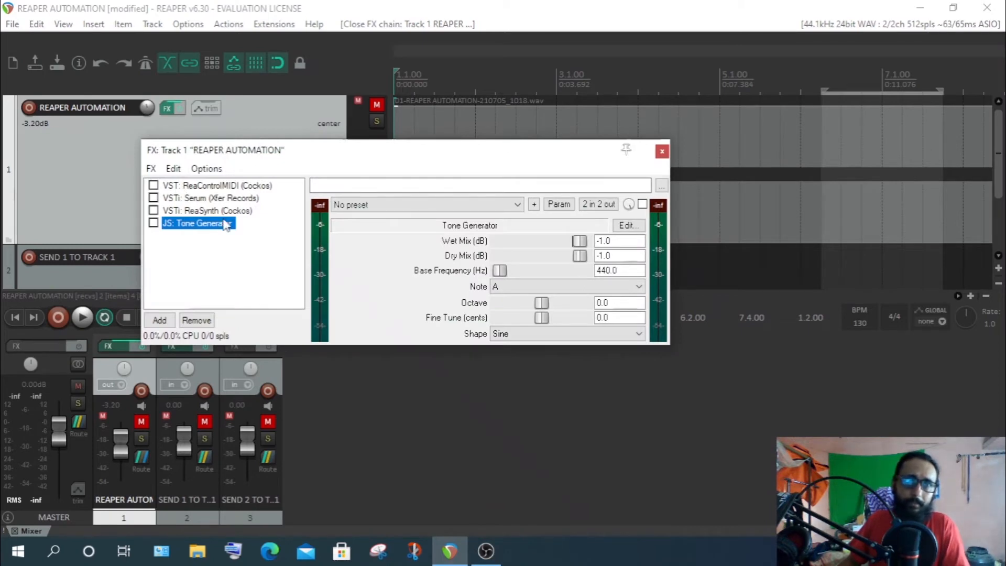
left_click(205, 109)
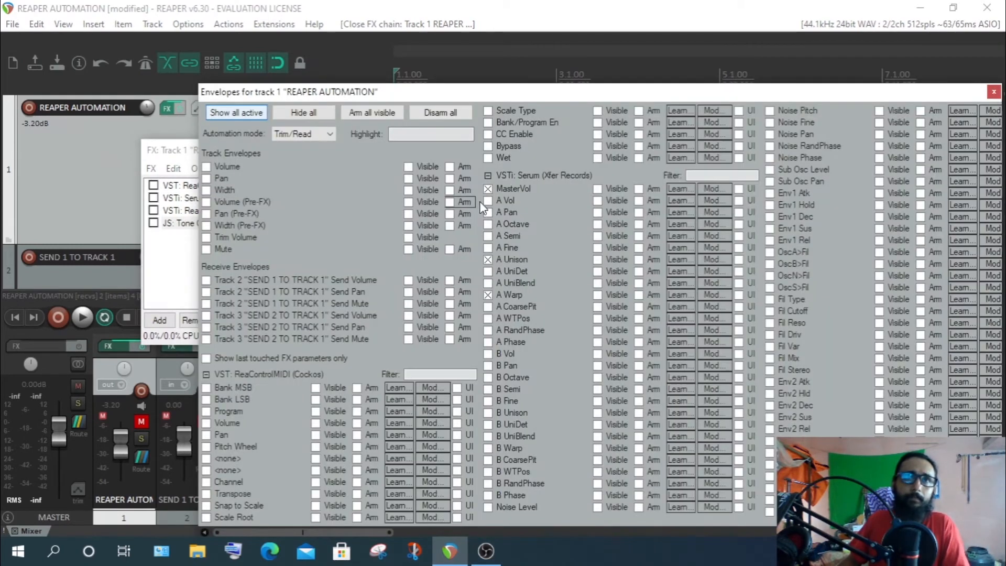
left_click_drag(607, 92, 561, 50)
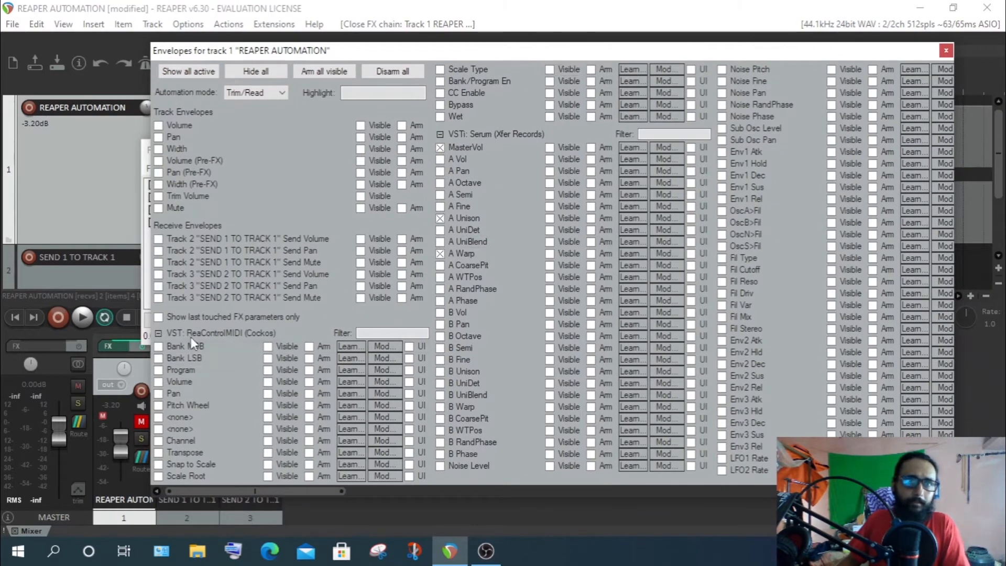
Collapse the ReaControlMIDI, Serum, ReaSynth and Tone Generator parameter lists in the envelopes window.
left_click(158, 333)
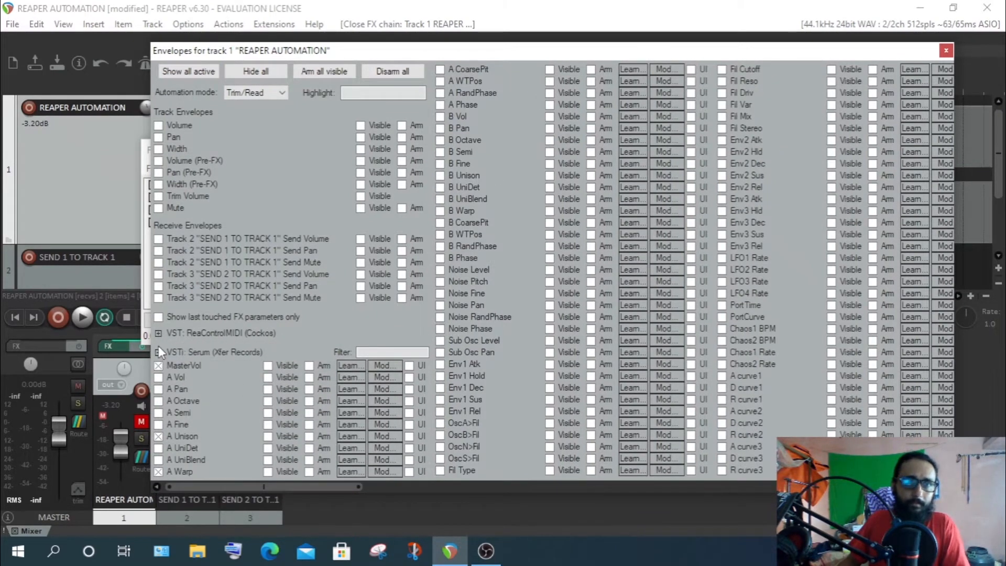
left_click(159, 351)
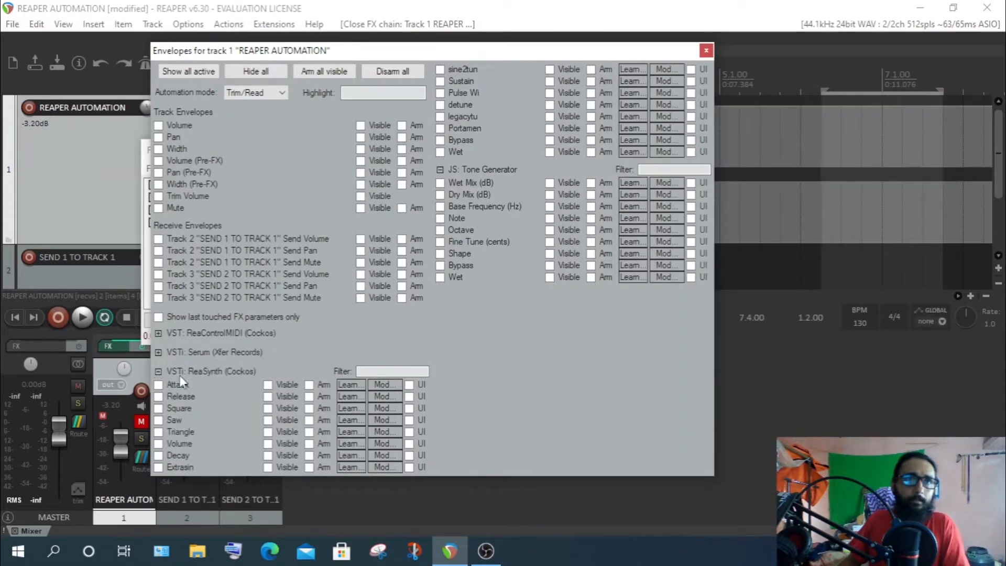
left_click(158, 370)
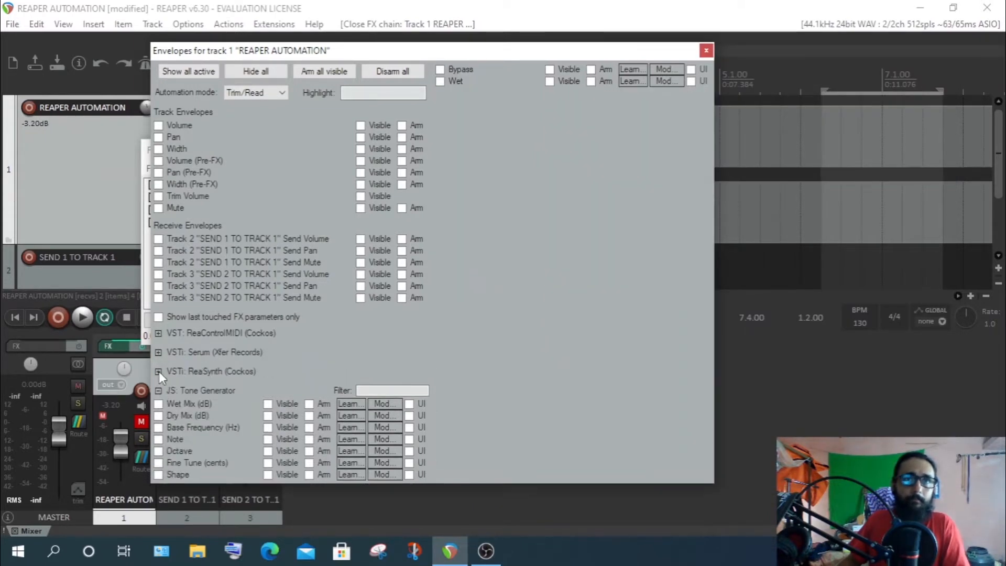
left_click(159, 390)
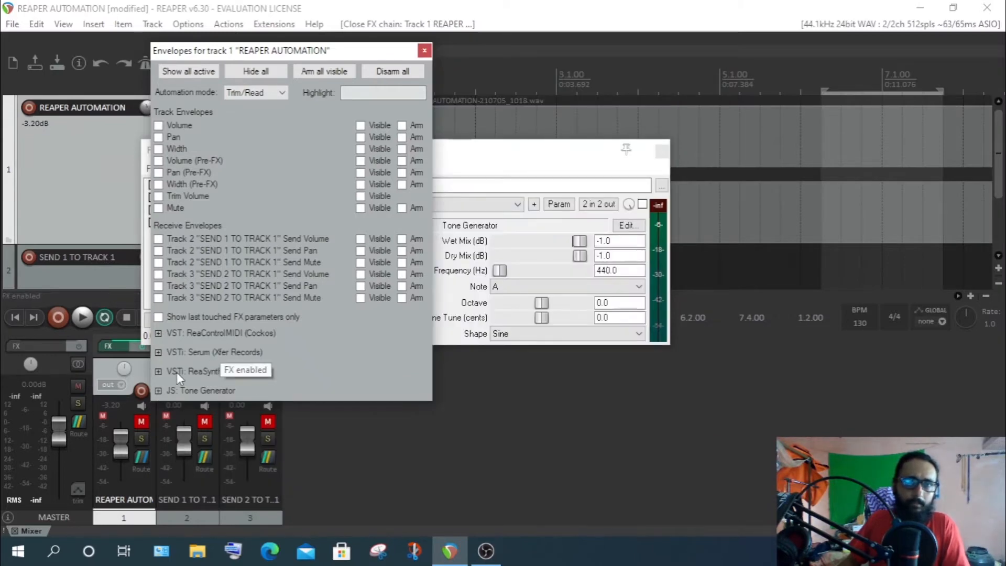
Place the envelopes window beside the FX chain's plugin list and expand the ReaControlMIDI parameters.
left_click_drag(325, 50, 572, 46)
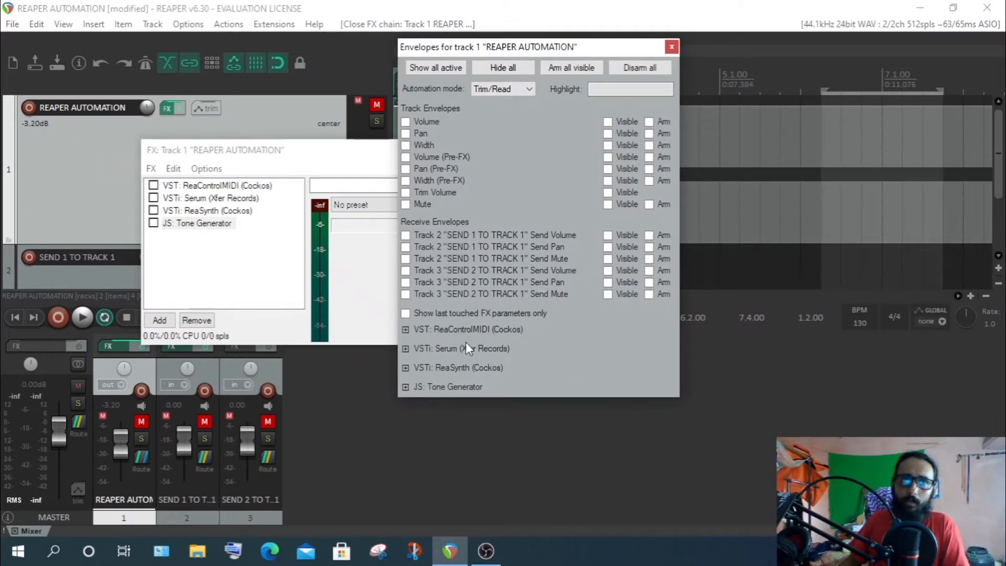
left_click(406, 329)
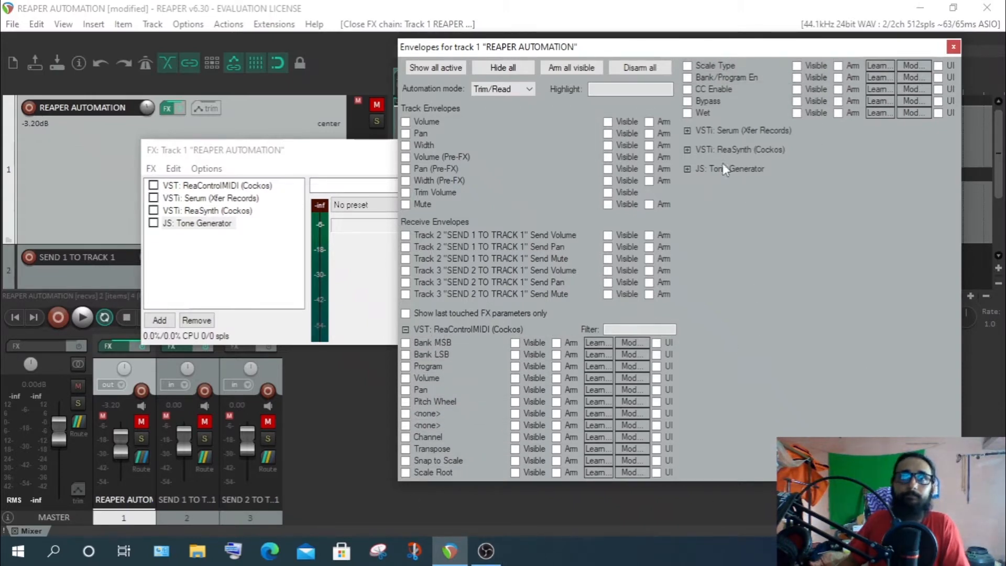
Expand the Serum, ReaSynth and Tone Generator parameter lists in the envelopes window and look through their automatable parameters.
left_click(686, 131)
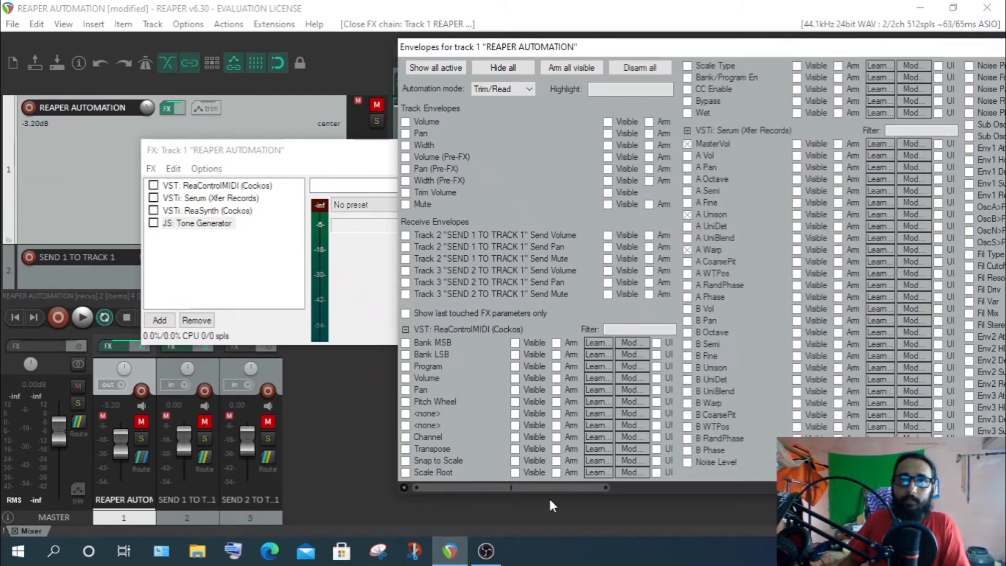
left_click_drag(548, 487, 1005, 488)
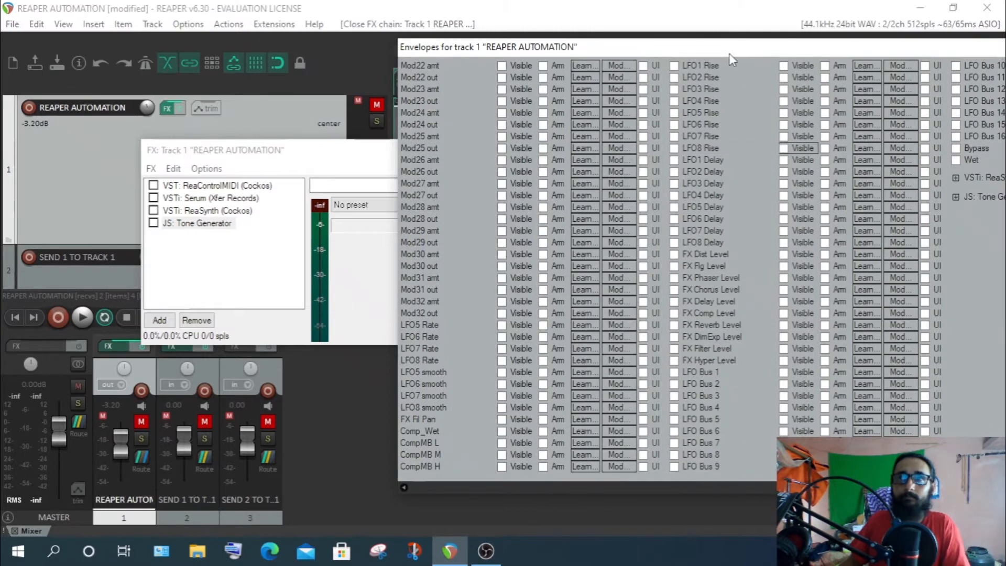
left_click_drag(719, 53, 341, 51)
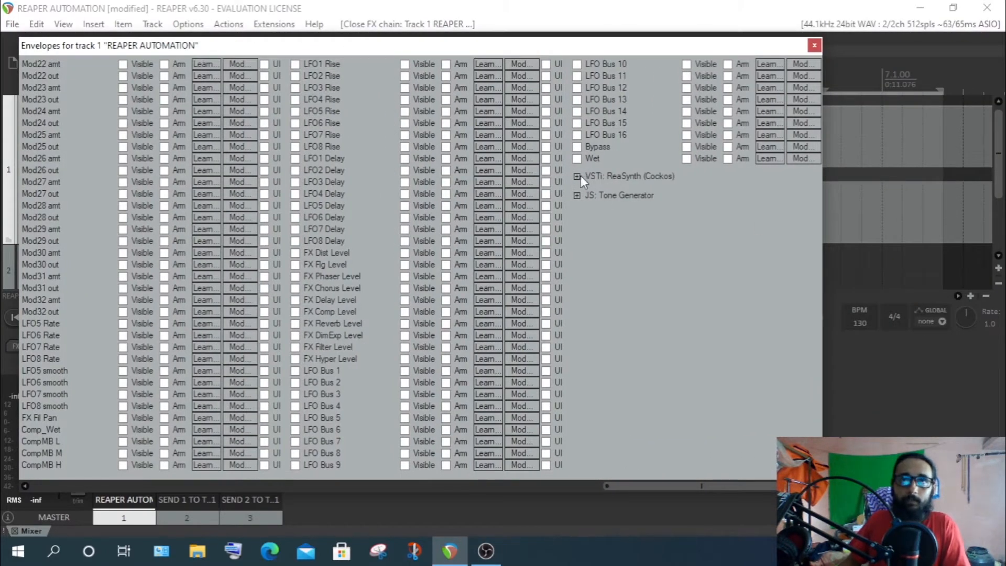
left_click(577, 176)
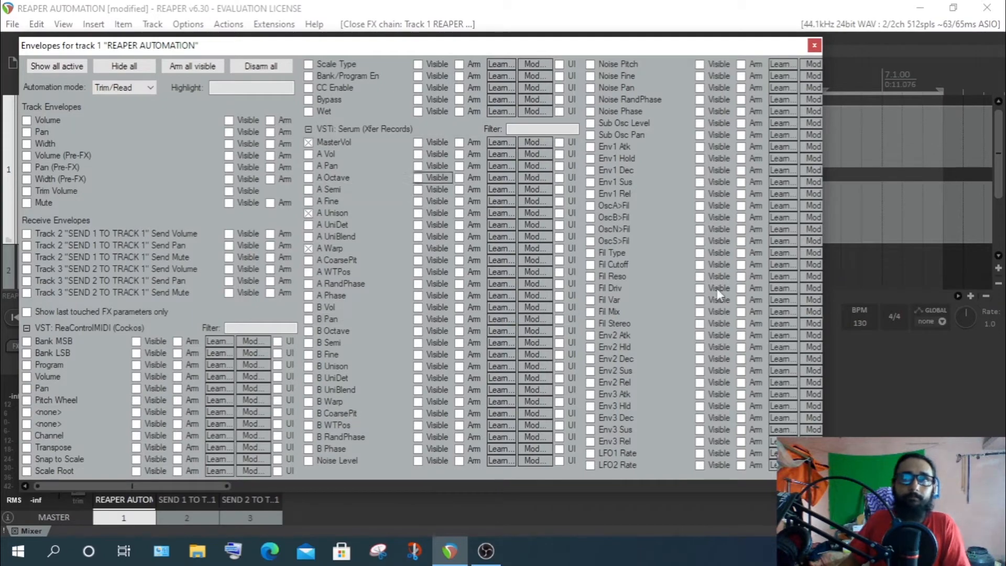
left_click_drag(204, 487, 783, 488)
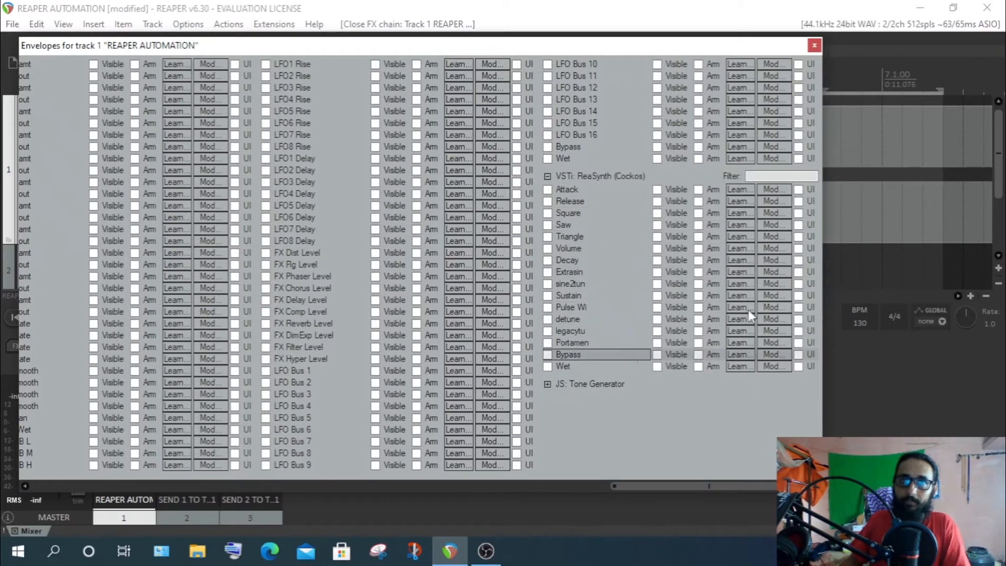
left_click(547, 383)
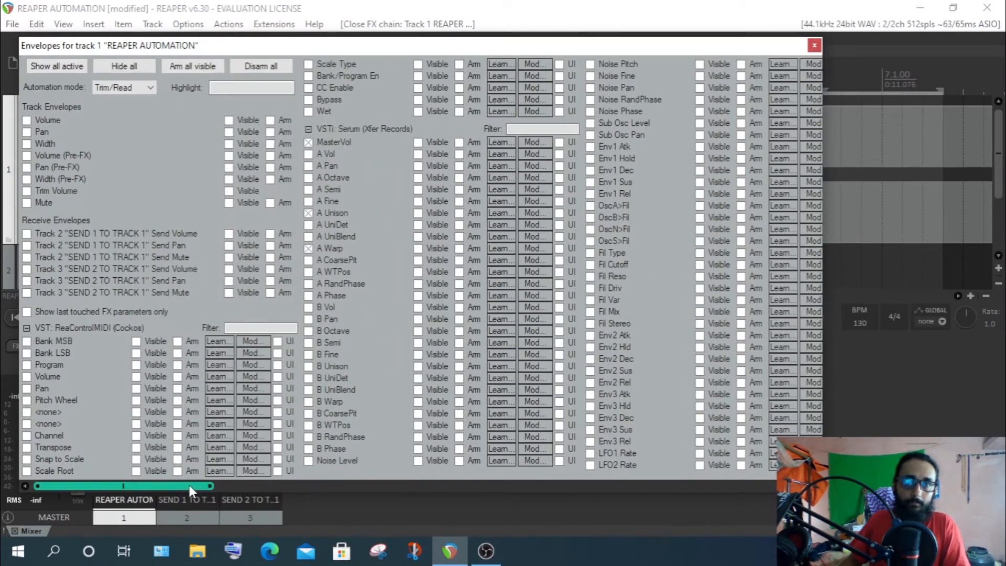
left_click_drag(190, 486, 785, 486)
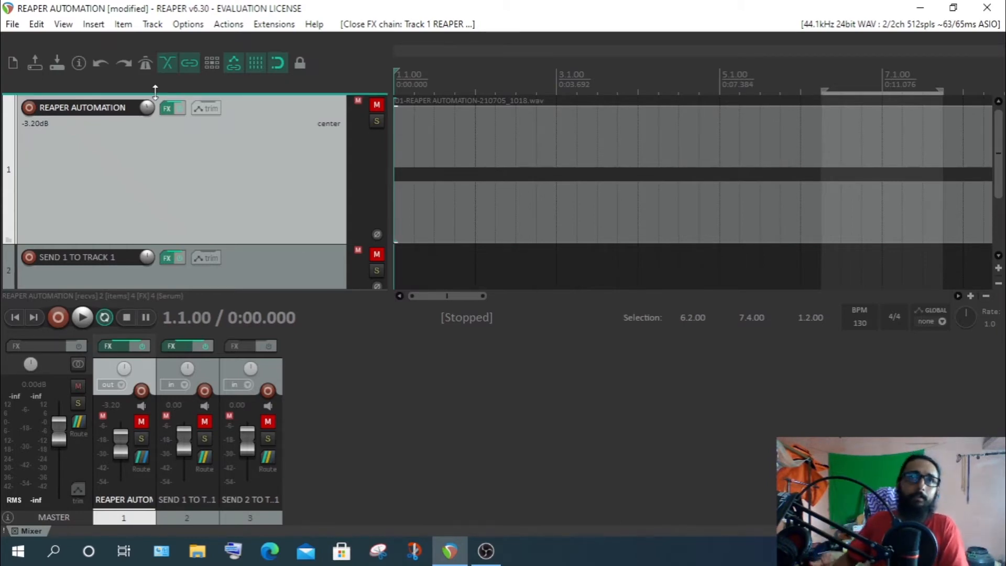
Activate the Volume envelope of the REAPER AUTOMATION track and place the envelopes window clear of its lane.
left_click(212, 111)
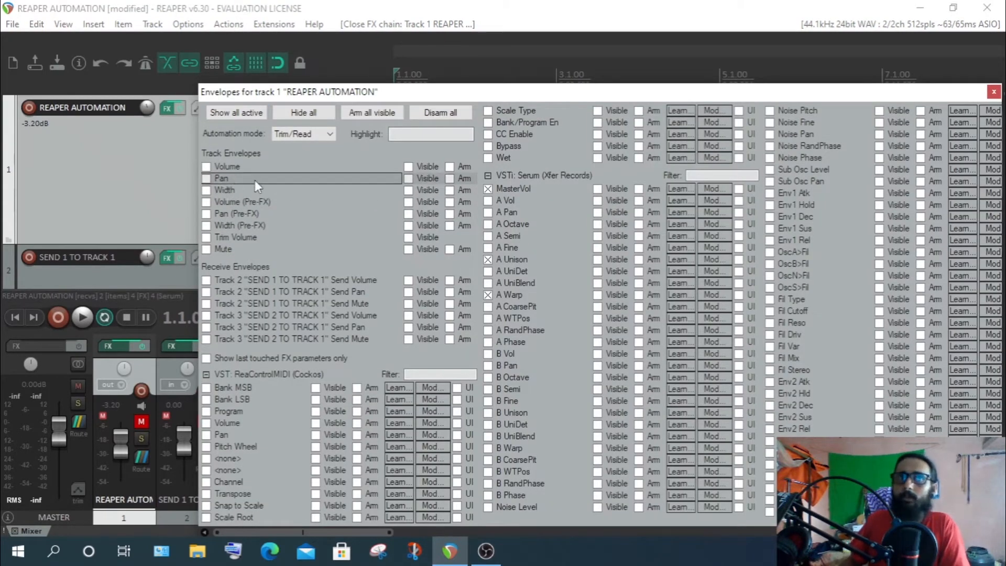
left_click(206, 167)
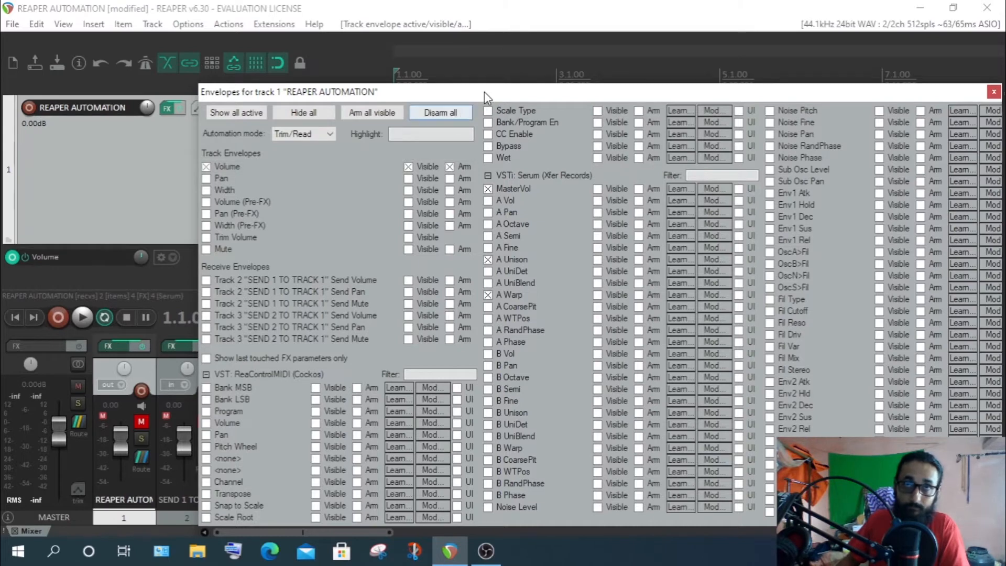
left_click_drag(555, 92, 933, 112)
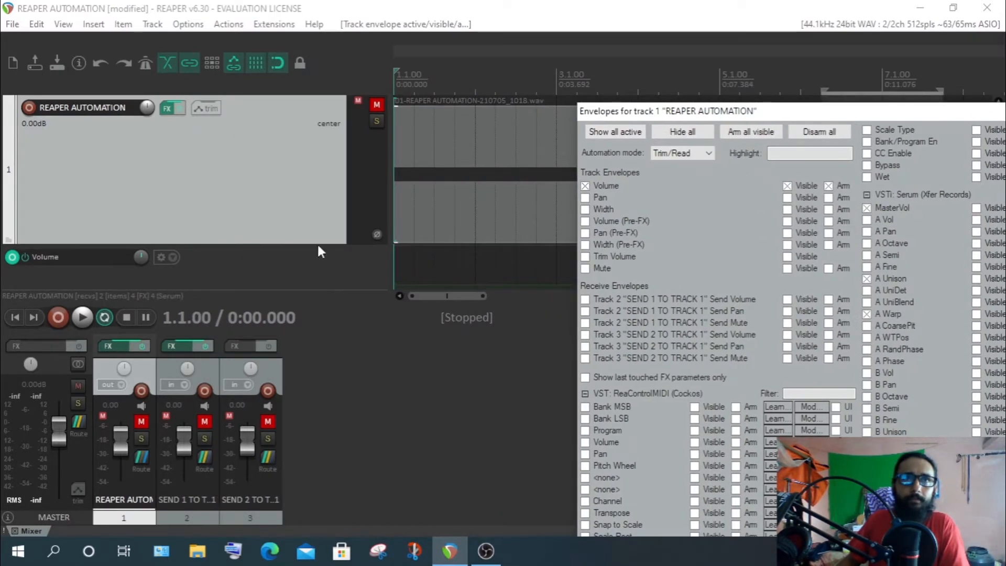
scroll(311, 249, "down", 3)
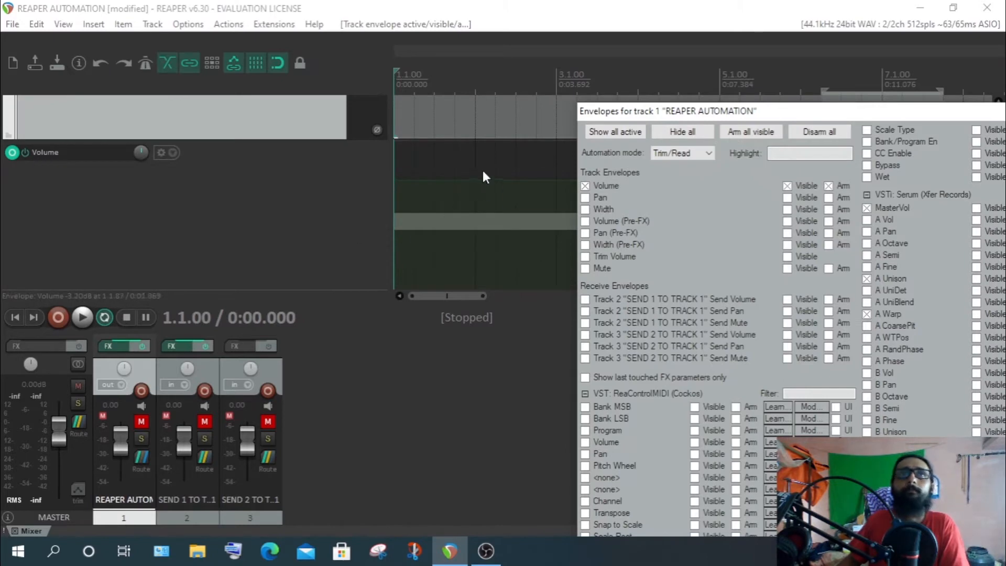
left_click_drag(726, 116, 550, 366)
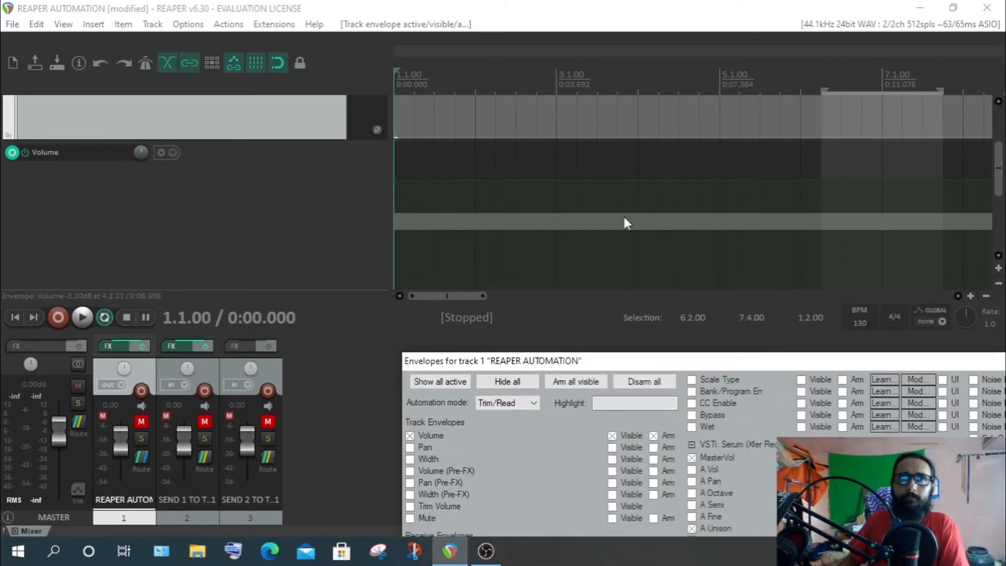
Toggle the Volume envelope's visibility off and on, and disarm and rearm it for recording.
left_click(612, 436)
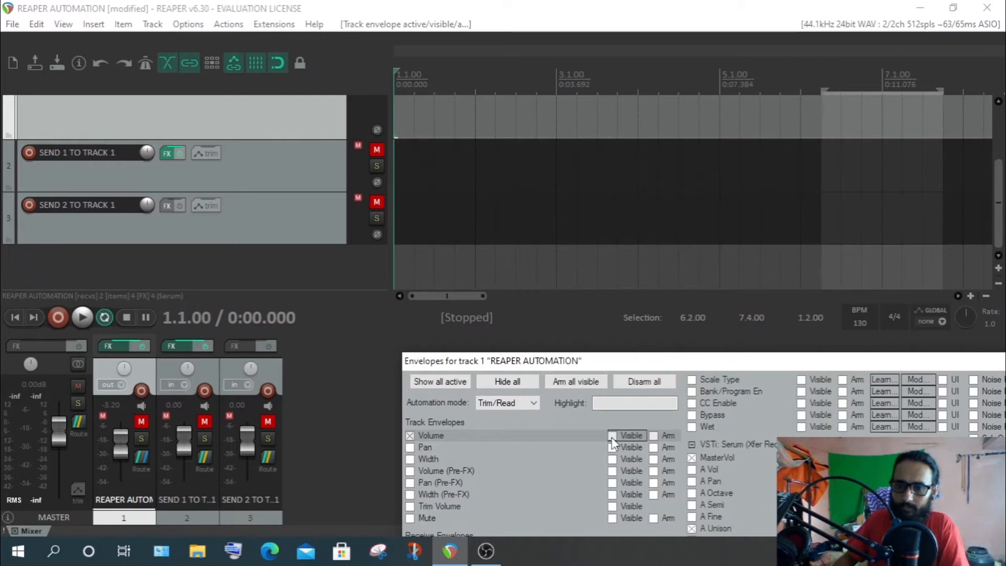
left_click(612, 435)
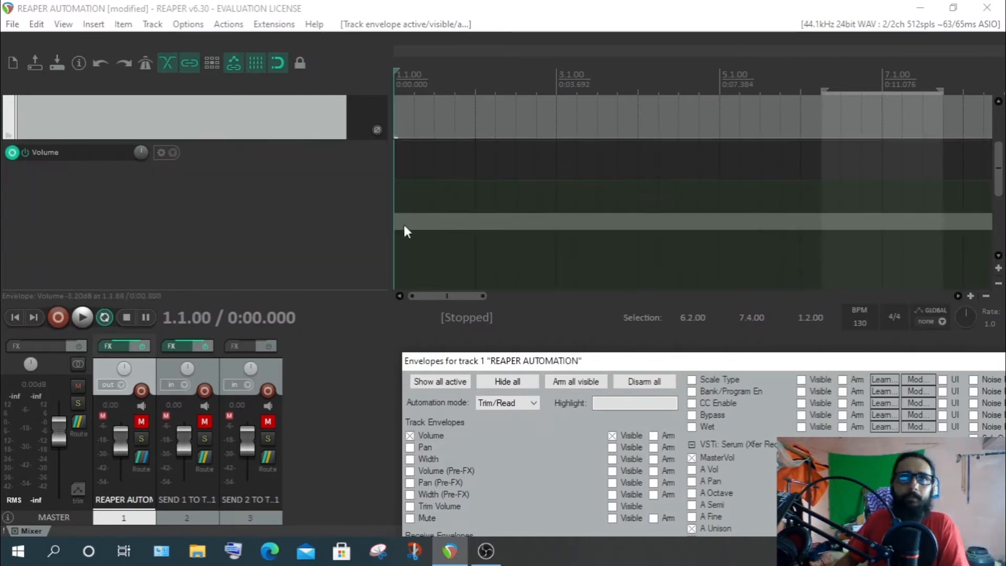
left_click(613, 356)
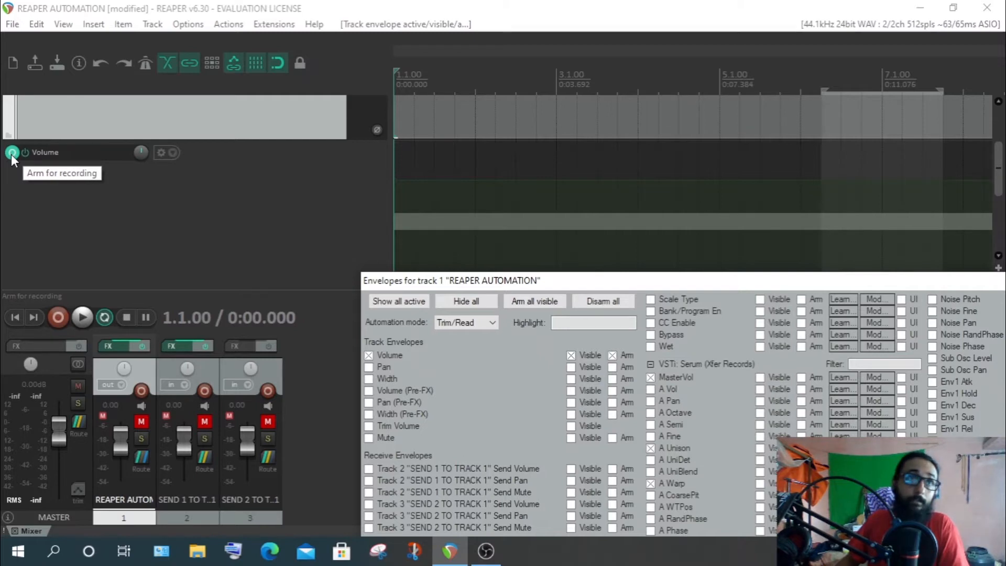
left_click(616, 354)
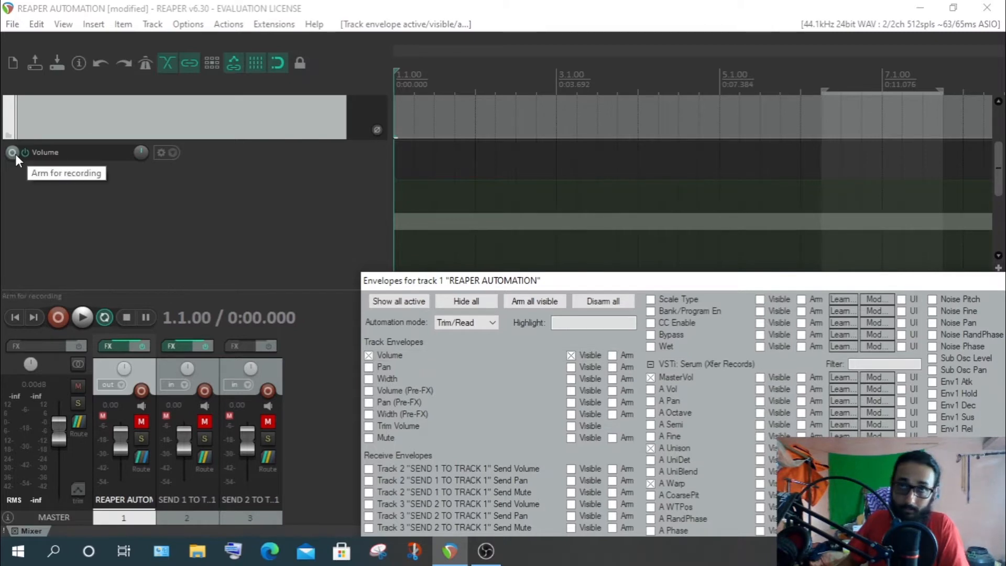
left_click(612, 355)
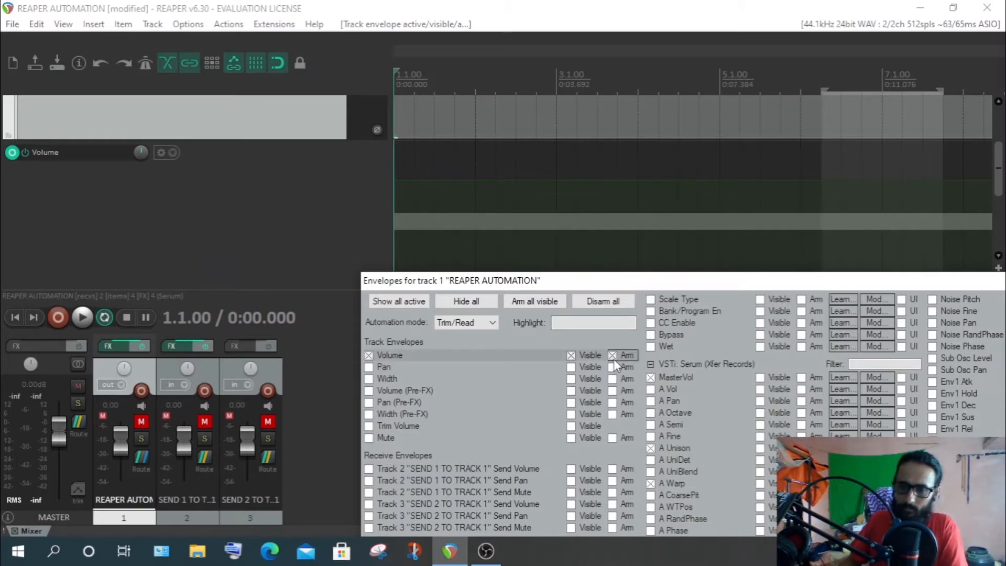
Close the envelopes window and draw a wavy freehand volume curve in the envelope lane from about measure 1 to measure 6.
left_click_drag(430, 280, 142, 358)
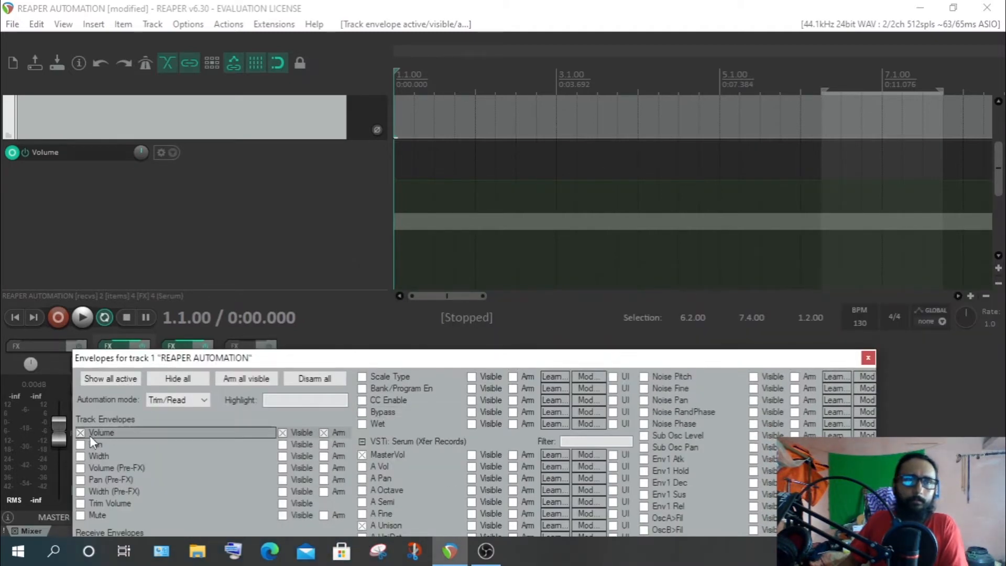
left_click(178, 224)
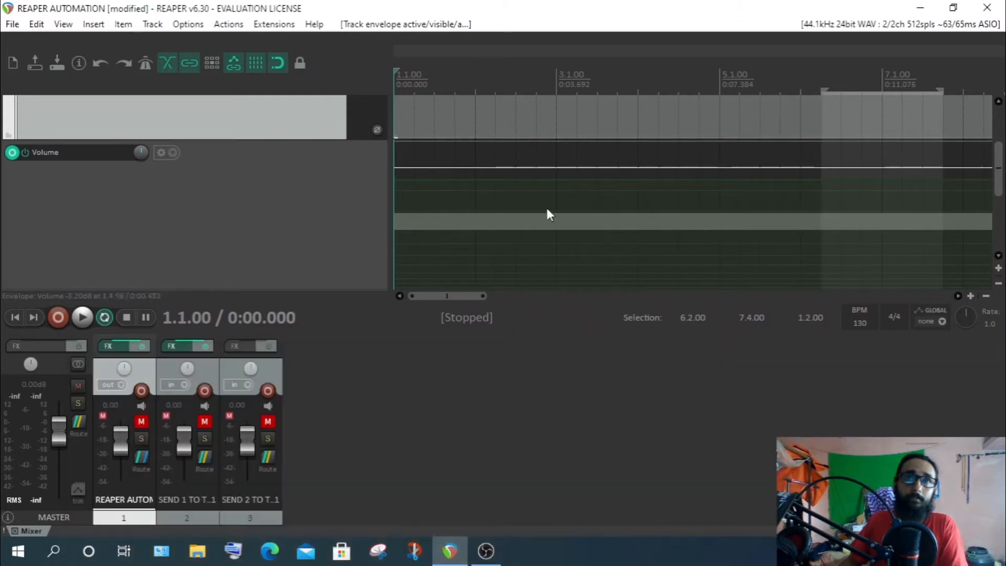
scroll(546, 209, "up", 5)
scroll(524, 225, "down", 3)
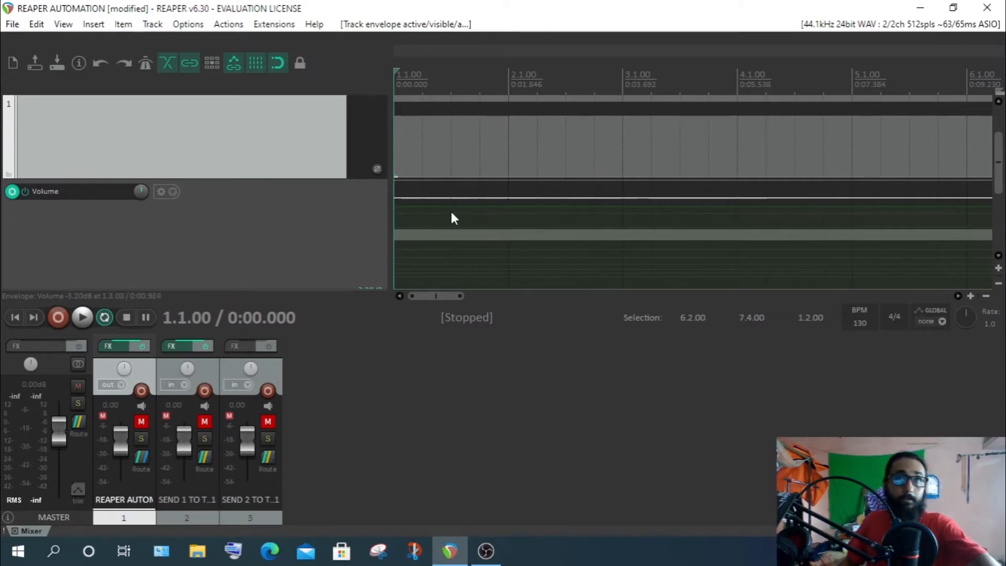
mouse_move(452, 213)
left_mouse_down()
mouse_move(449, 204)
mouse_move(559, 215)
mouse_move(740, 180)
mouse_move(977, 205)
left_mouse_up()
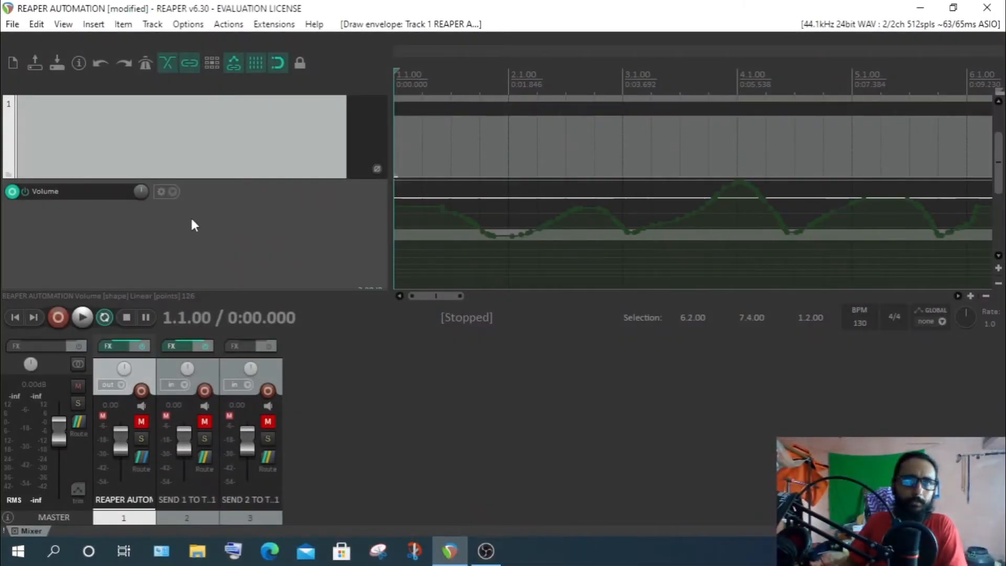
Clear the Volume envelope with its drawn points from the REAPER AUTOMATION track.
left_click(159, 189)
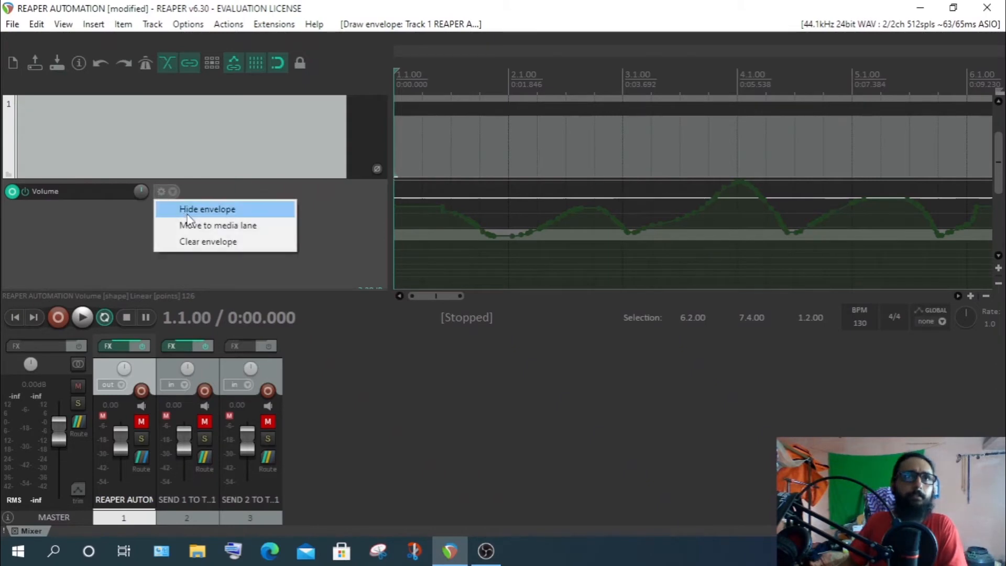
left_click(199, 242)
left_click(504, 328)
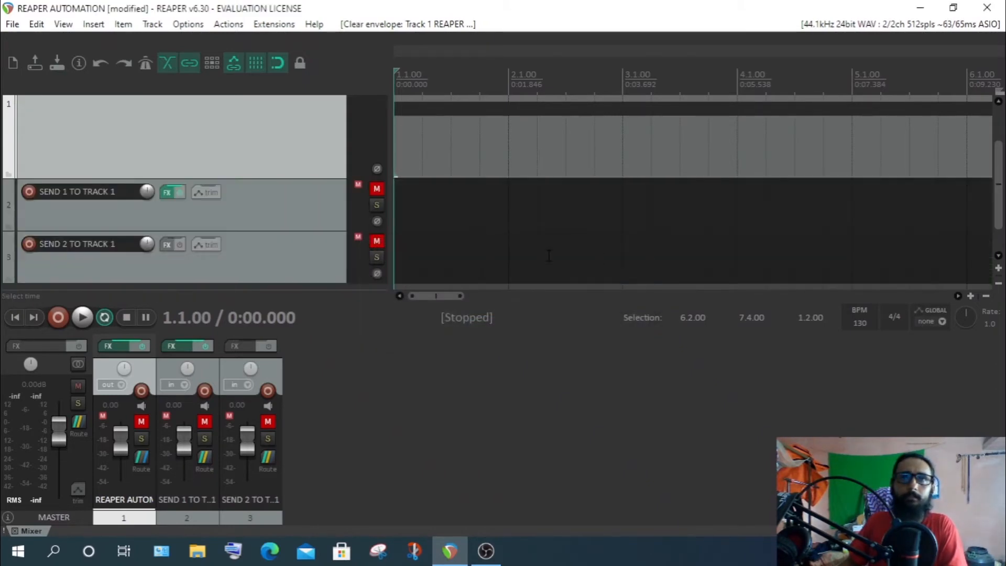
Activate the REAPER AUTOMATION track's Volume envelope again and close the envelopes window.
scroll(278, 171, "up", 2)
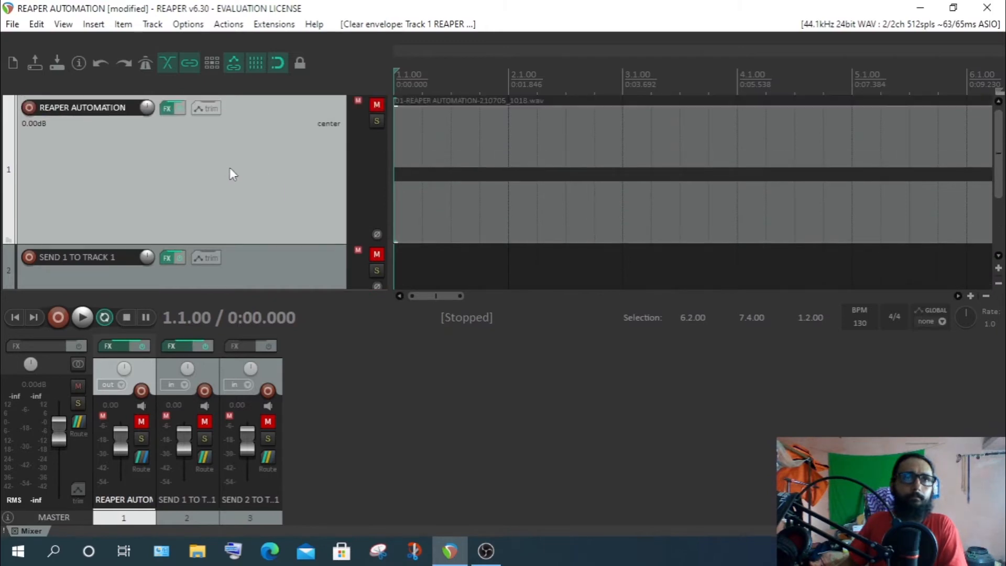
left_click(205, 108)
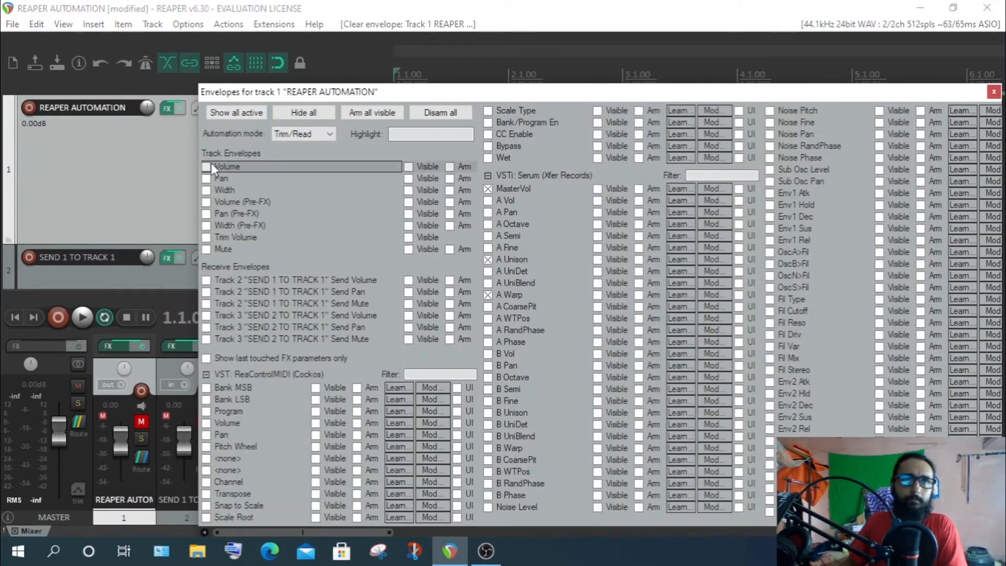
left_click(206, 167)
left_click(994, 93)
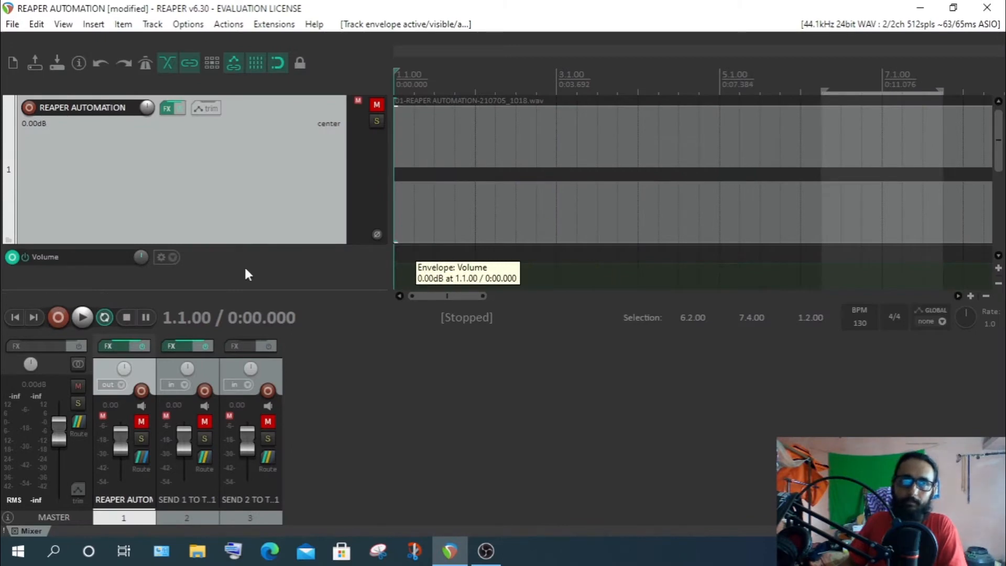
Move the Volume envelope to the media lane so it overlays the track's audio item.
left_click(173, 257)
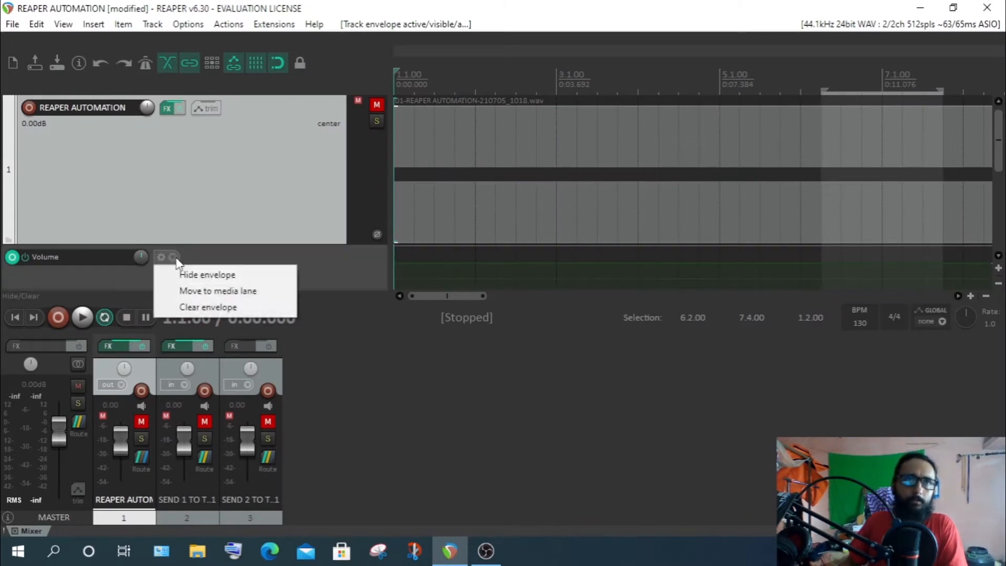
left_click(219, 292)
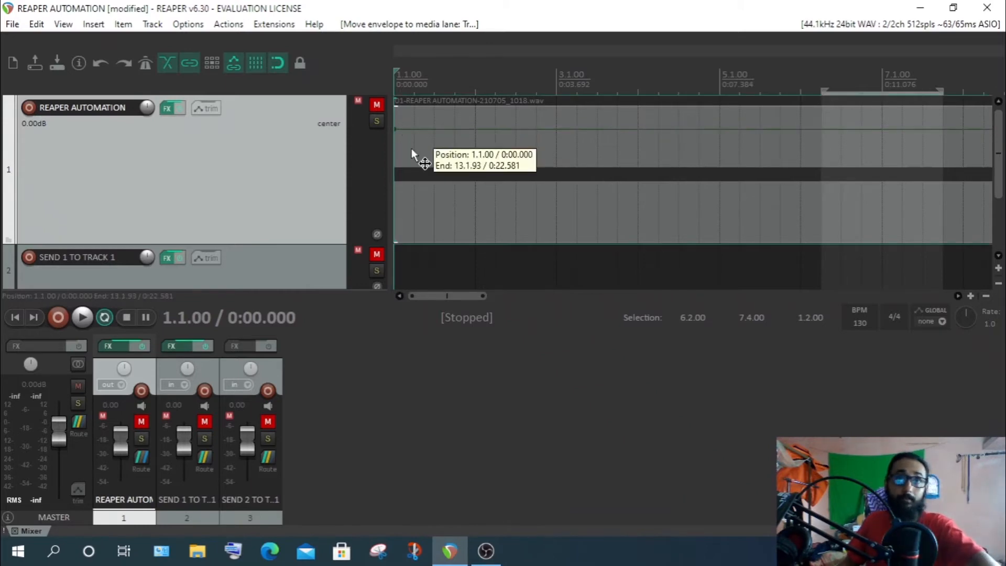
left_click(424, 129)
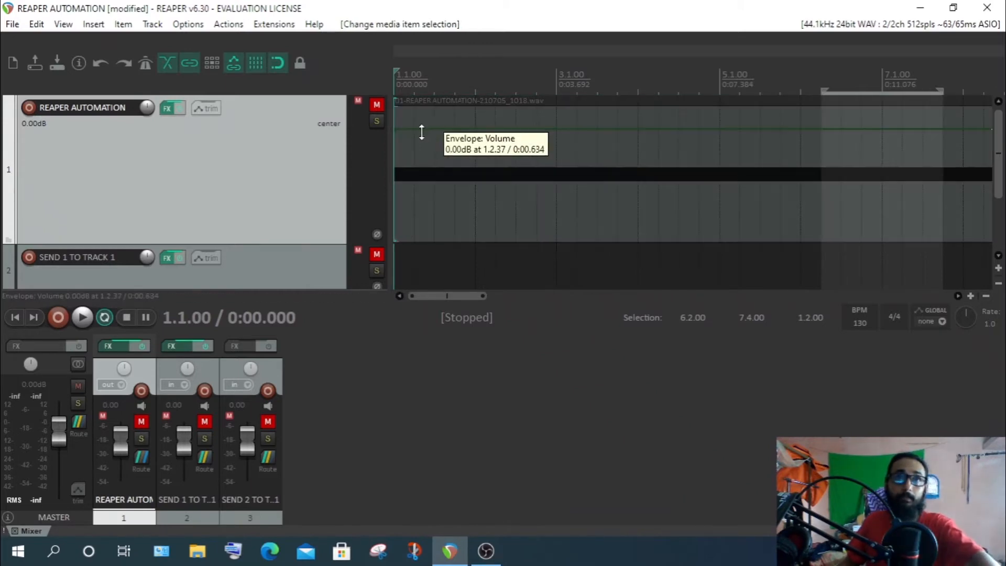
left_click(456, 236)
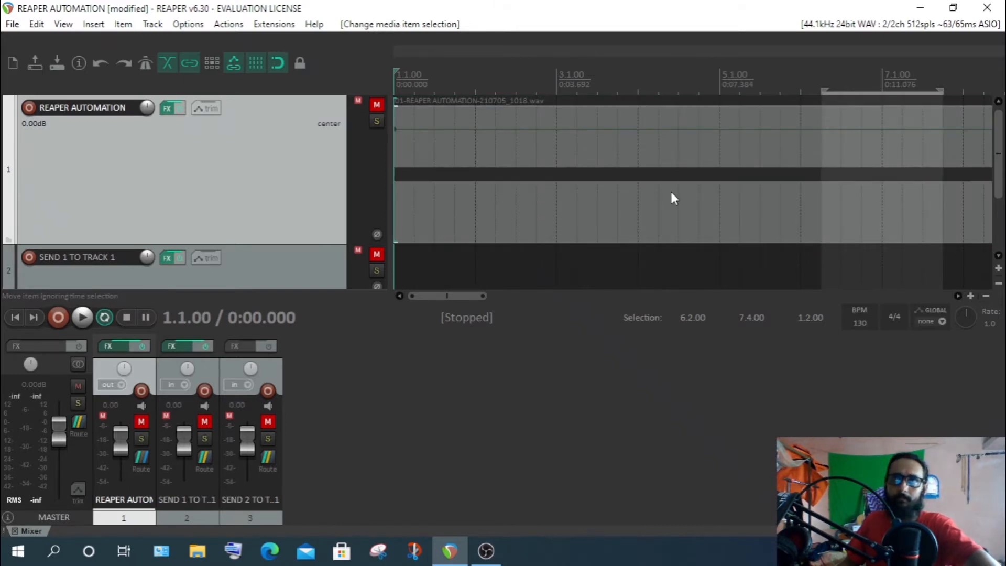
Remove the time selection and draw a wavy freehand volume curve over the audio item from about measure 1 to measure 10.
right_click(896, 94)
left_click(848, 12)
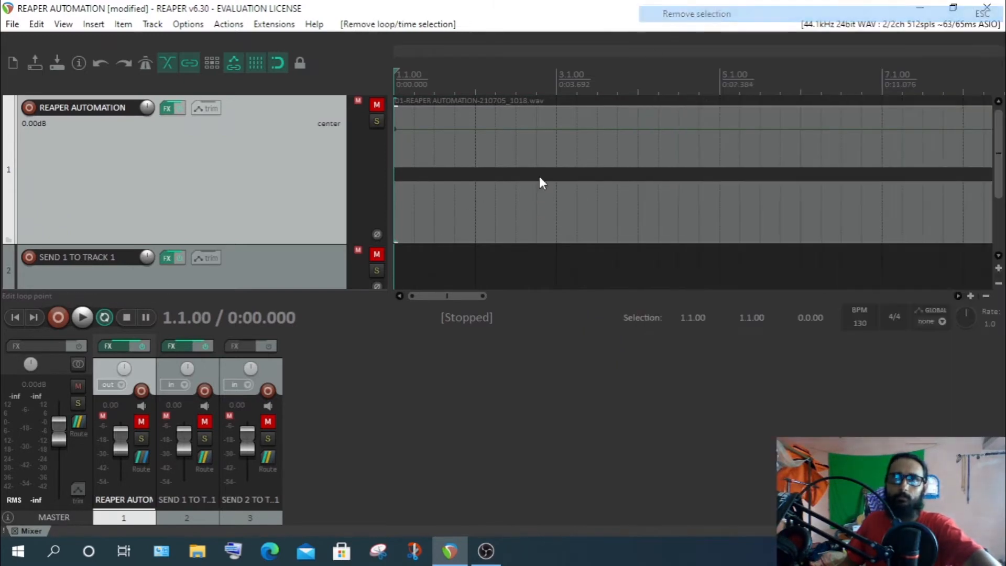
scroll(497, 223, "down", 3)
left_click(419, 226)
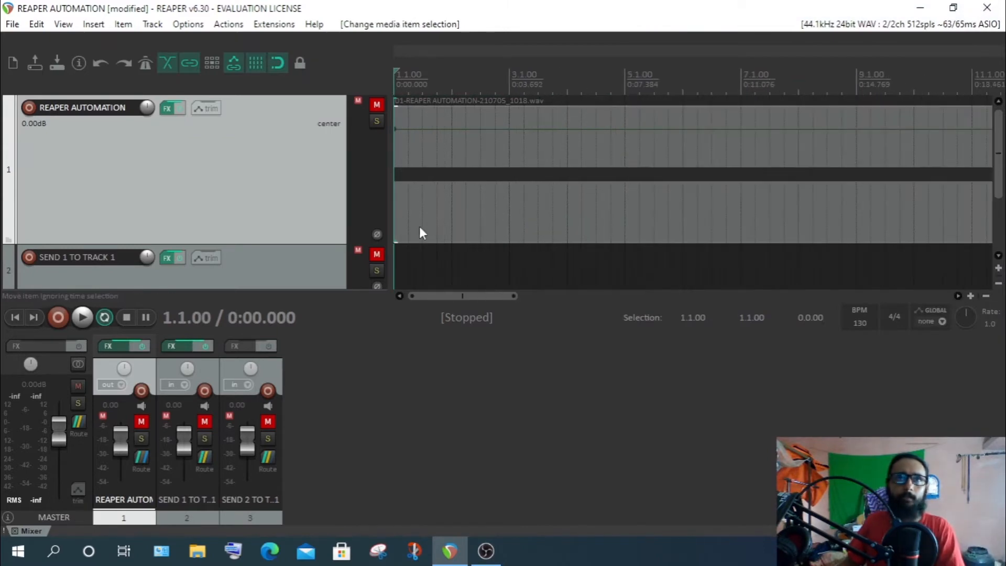
left_click(419, 127)
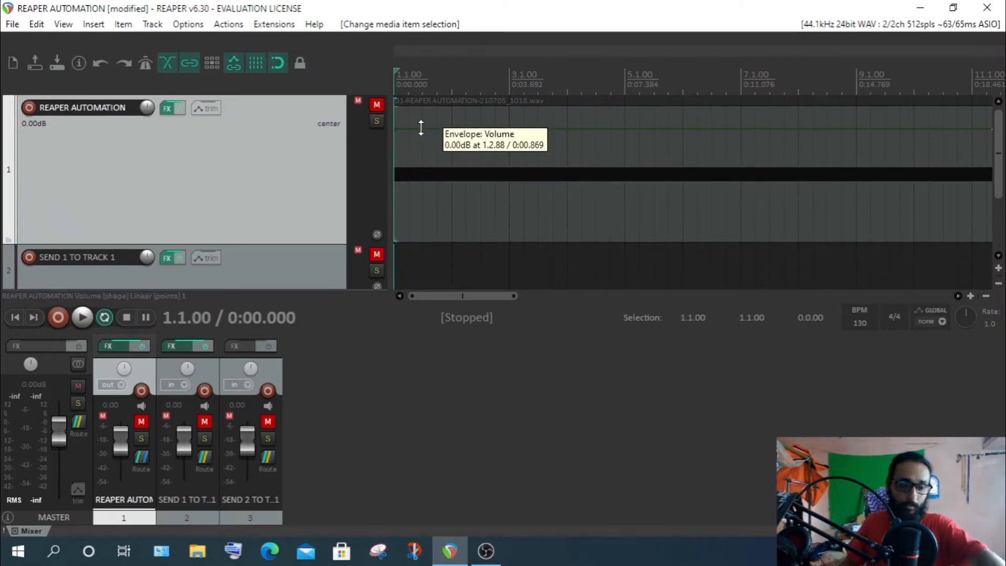
mouse_move(424, 127)
left_mouse_down()
mouse_move(480, 154)
mouse_move(718, 161)
mouse_move(932, 126)
mouse_move(950, 145)
mouse_move(945, 160)
left_mouse_up()
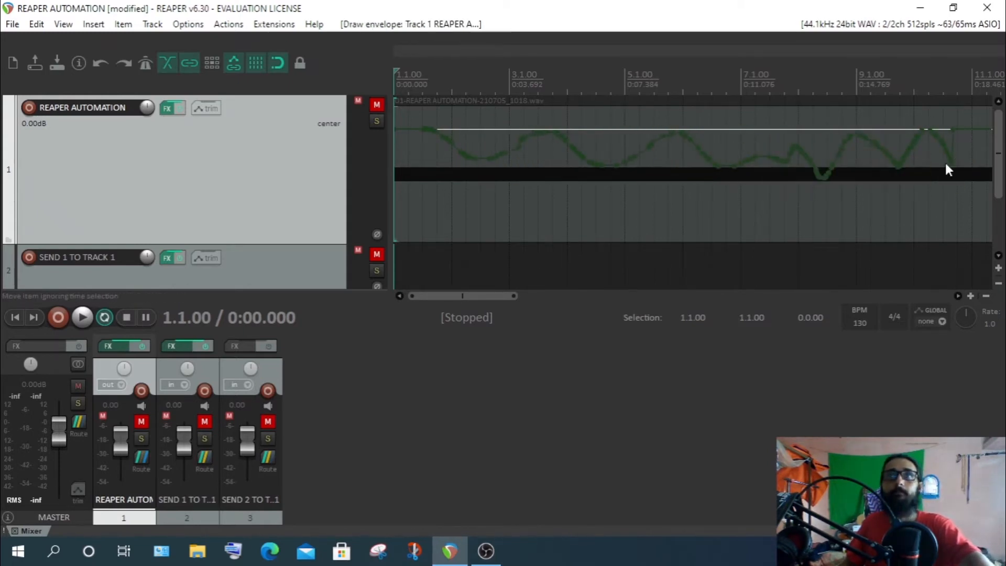
left_click(451, 207)
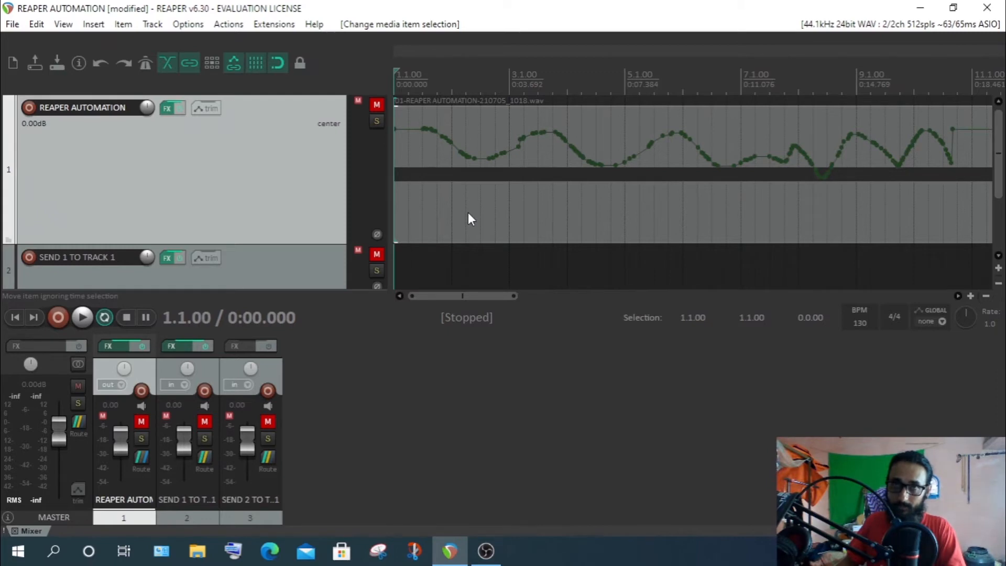
Examine the points of the volume curve over the audio item and the options available for an envelope point, including its defaults.
left_click(498, 155)
left_click_drag(499, 155, 530, 133)
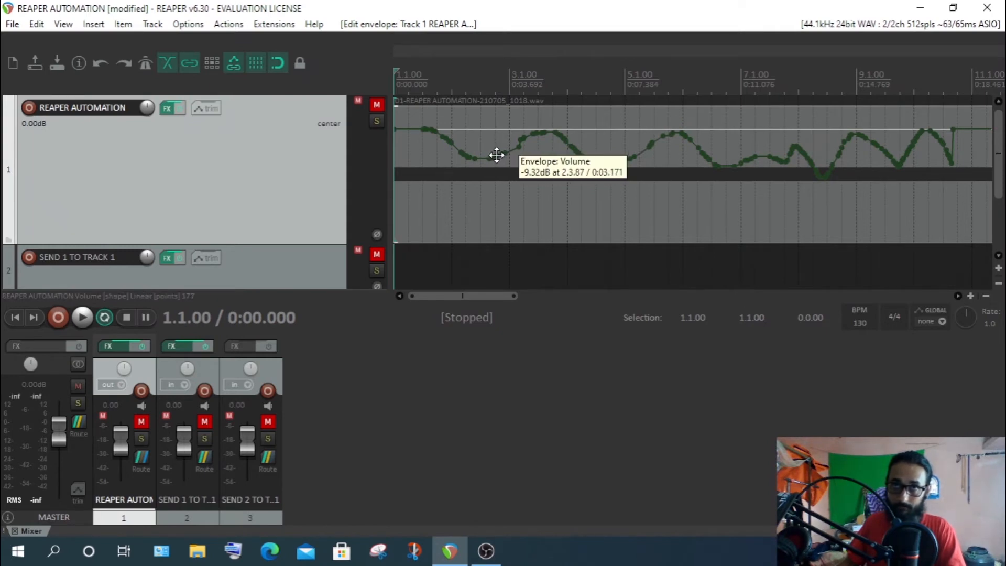
left_click(406, 129)
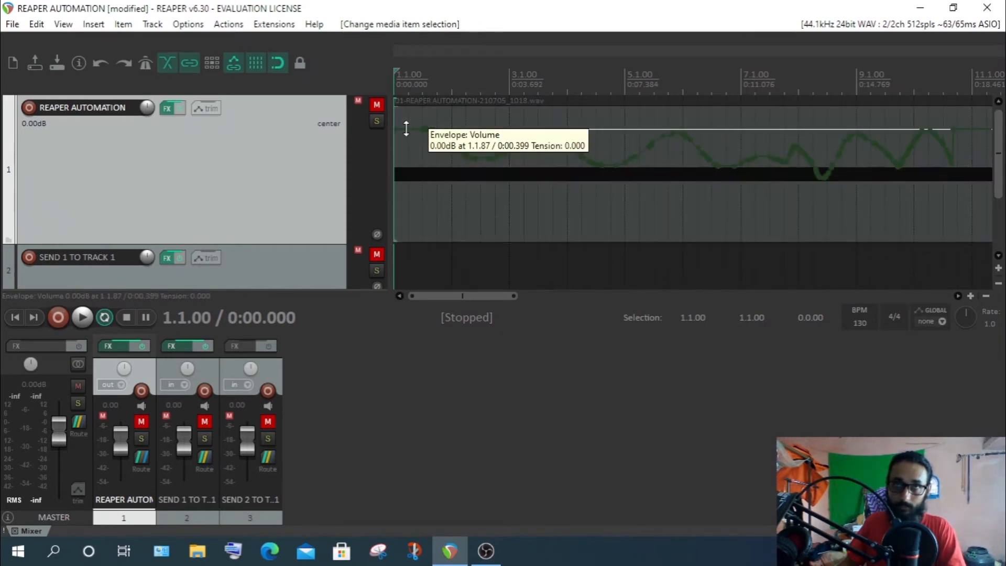
left_click(502, 156)
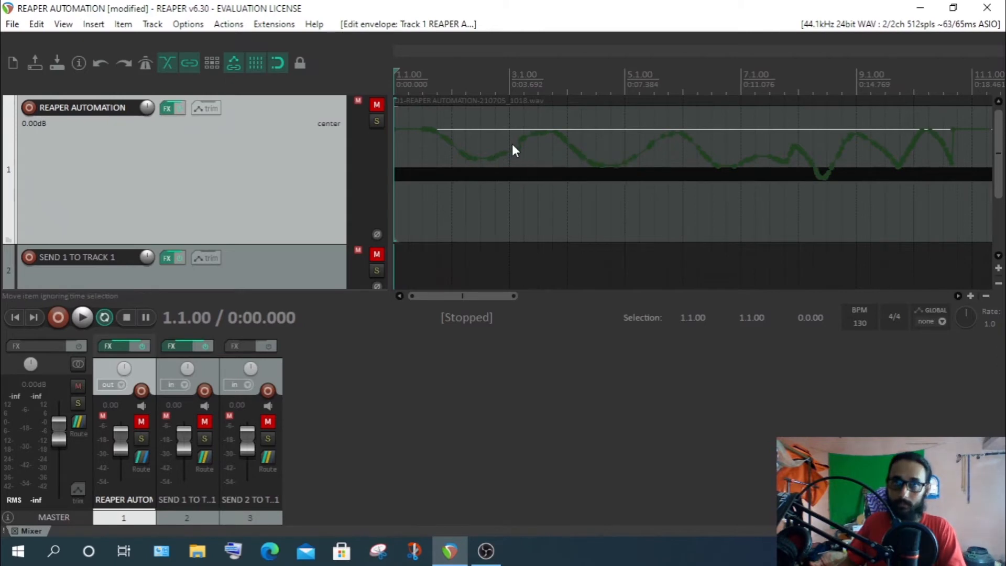
left_click(470, 216)
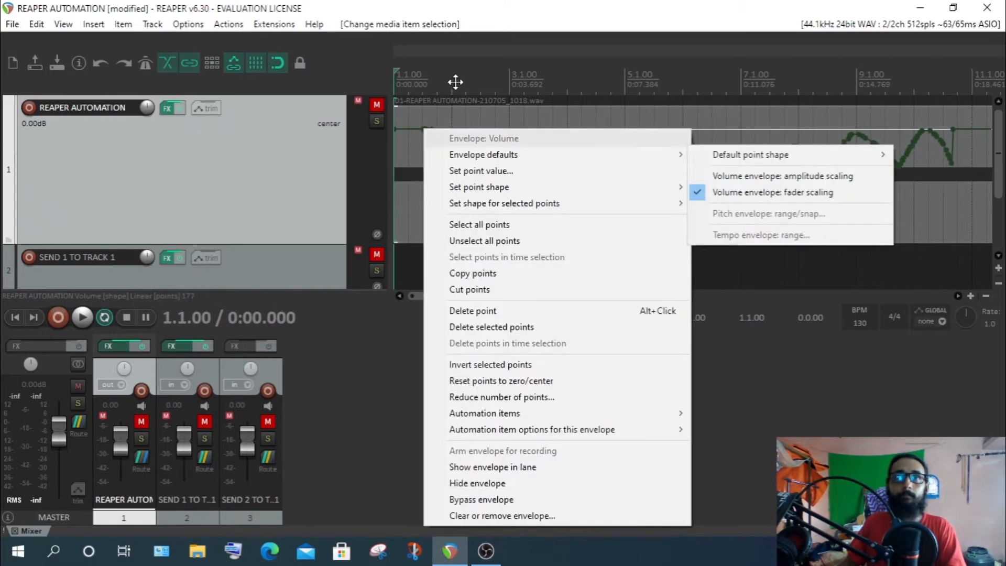
left_click(454, 82)
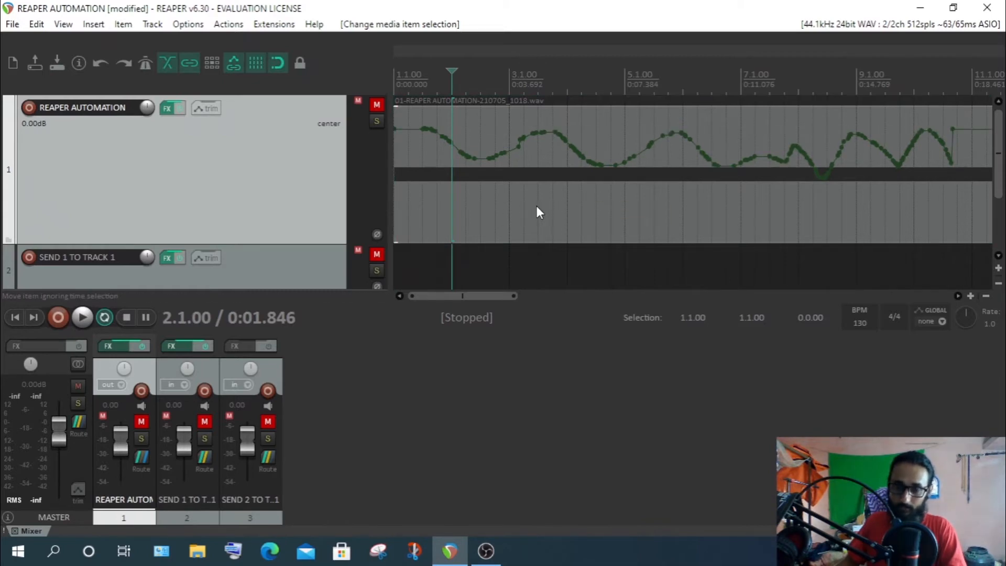
Show the Volume envelope in its own lane below the REAPER AUTOMATION track instead of over the audio item.
right_click(410, 129)
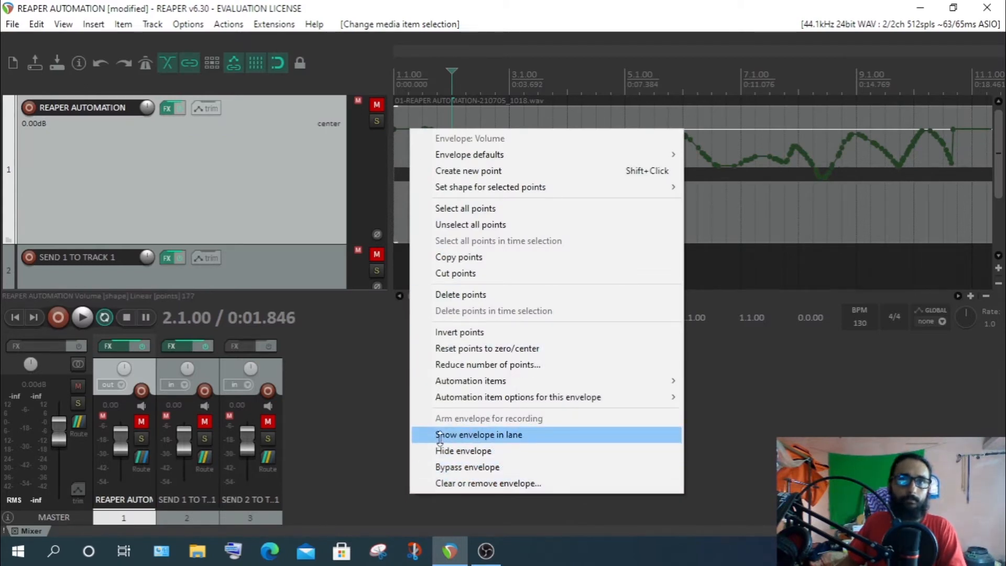
left_click(512, 438)
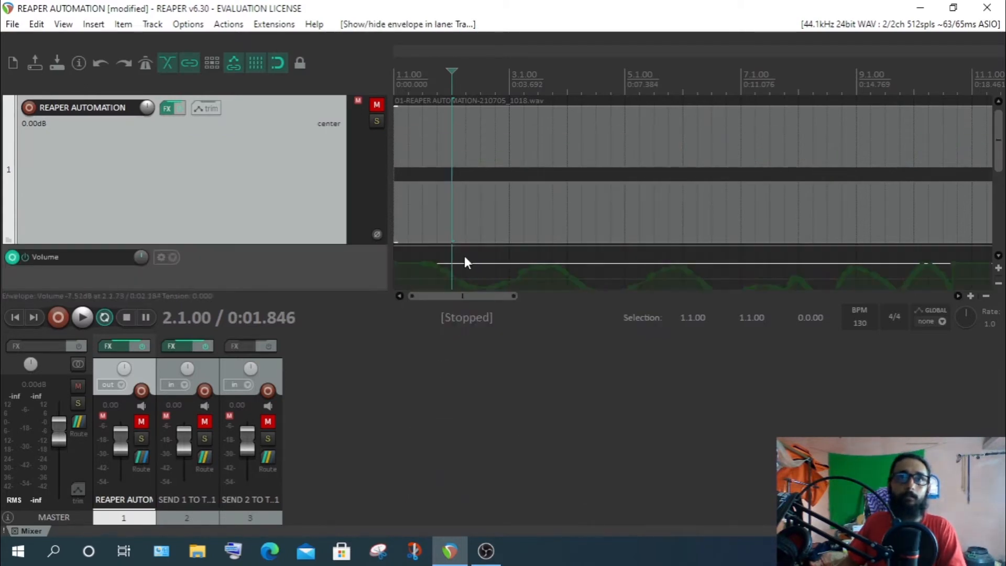
scroll(472, 260, "down", 1)
scroll(473, 256, "down", 2)
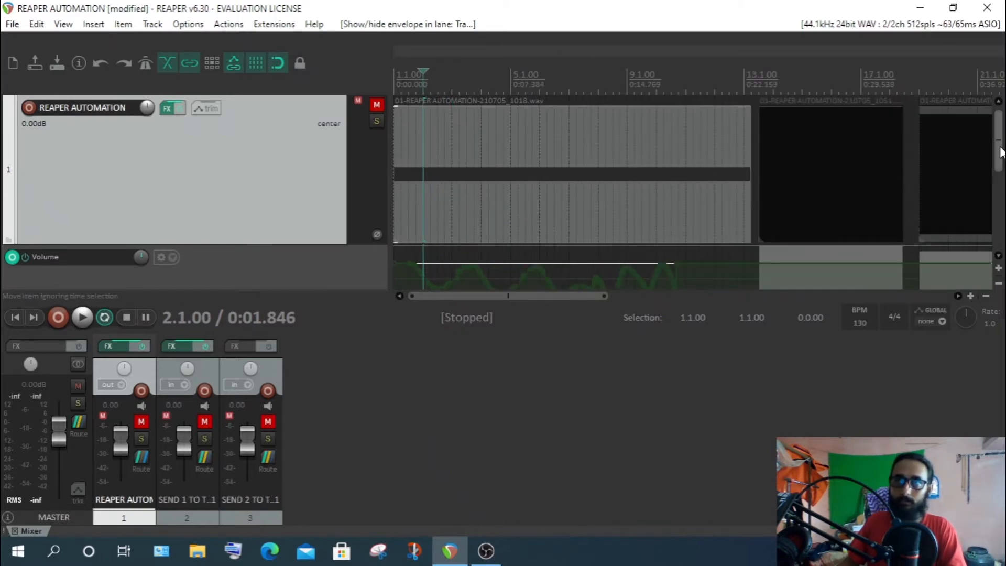
left_click_drag(999, 151, 1000, 176)
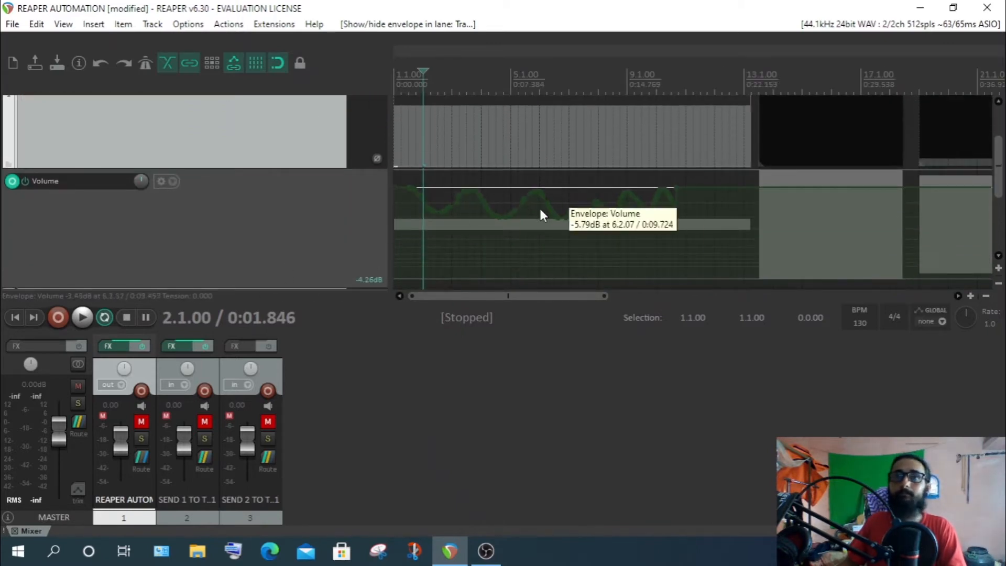
scroll(543, 210, "up", 3)
scroll(543, 212, "up", 2)
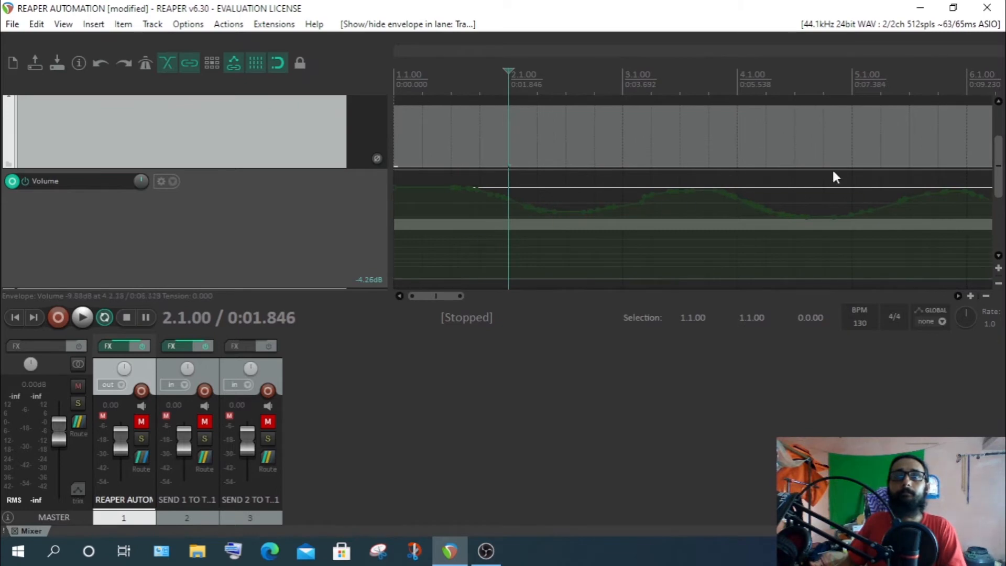
Hide the Volume envelope lane of the REAPER AUTOMATION track.
left_click(161, 181)
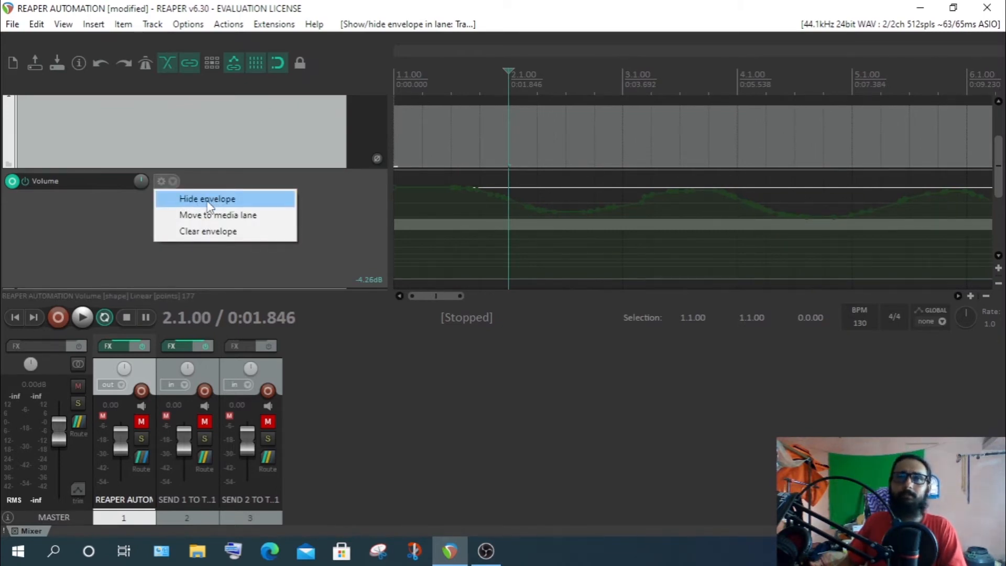
left_click(208, 199)
scroll(297, 186, "up", 2)
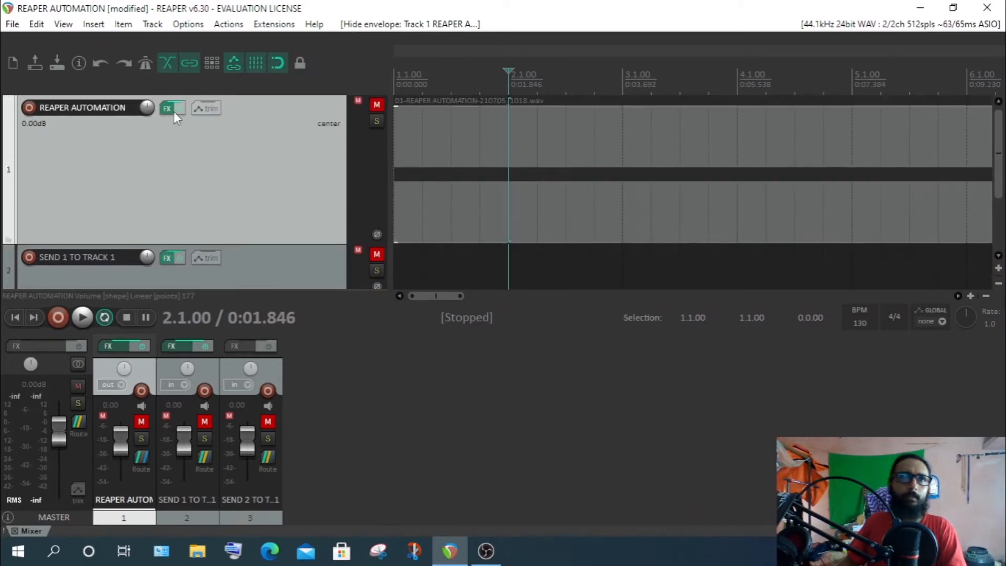
Make the Volume envelope visible through the track's envelopes window, and toggle its visibility off and on with the window moved aside.
left_click(209, 111)
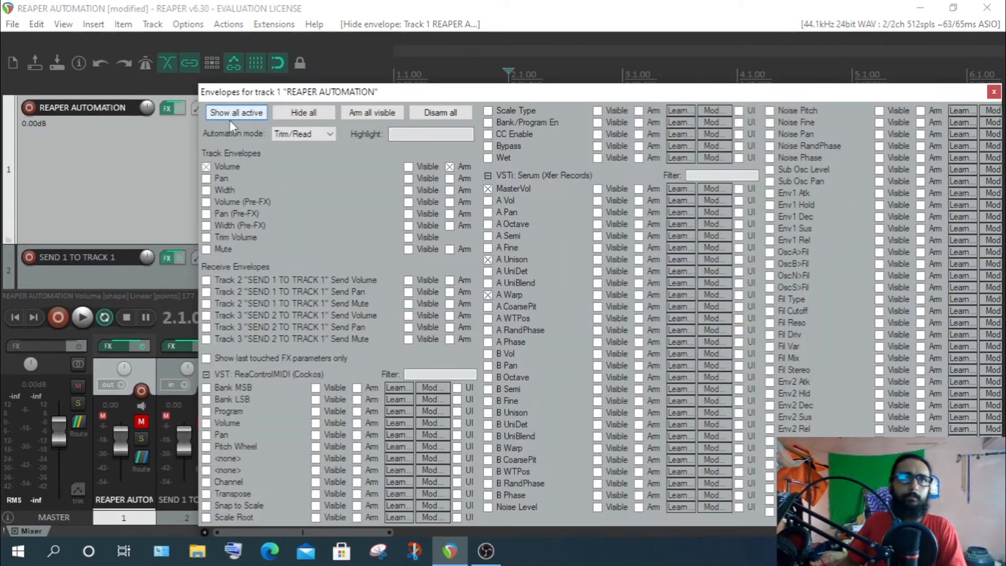
left_click(408, 169)
left_click_drag(560, 94, 831, 302)
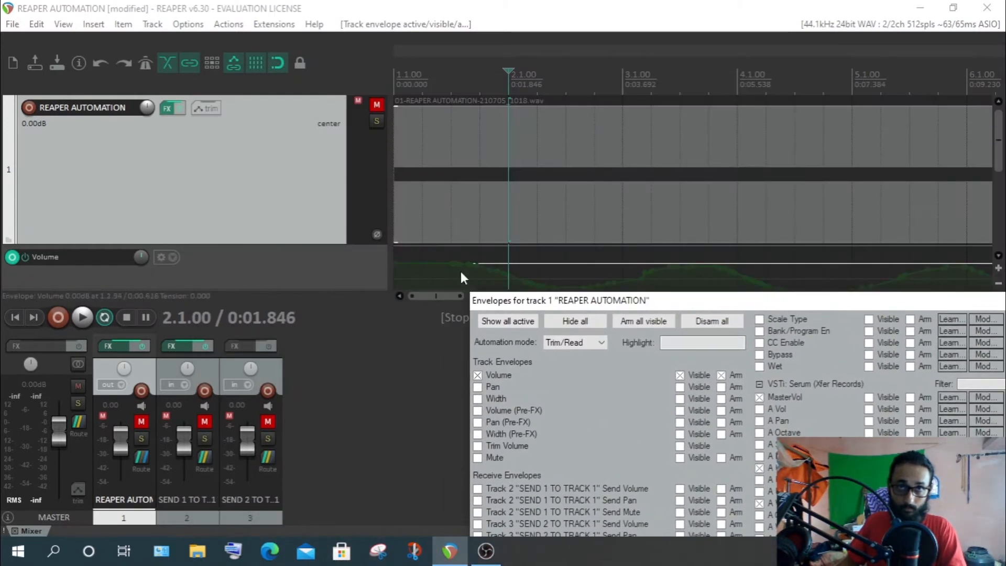
left_click(680, 375)
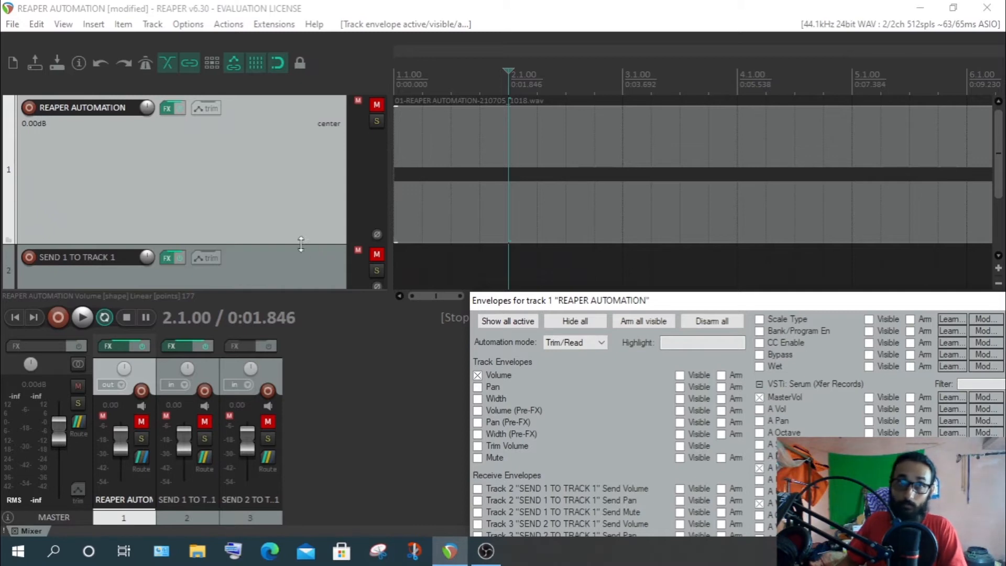
scroll(314, 264, "down", 1)
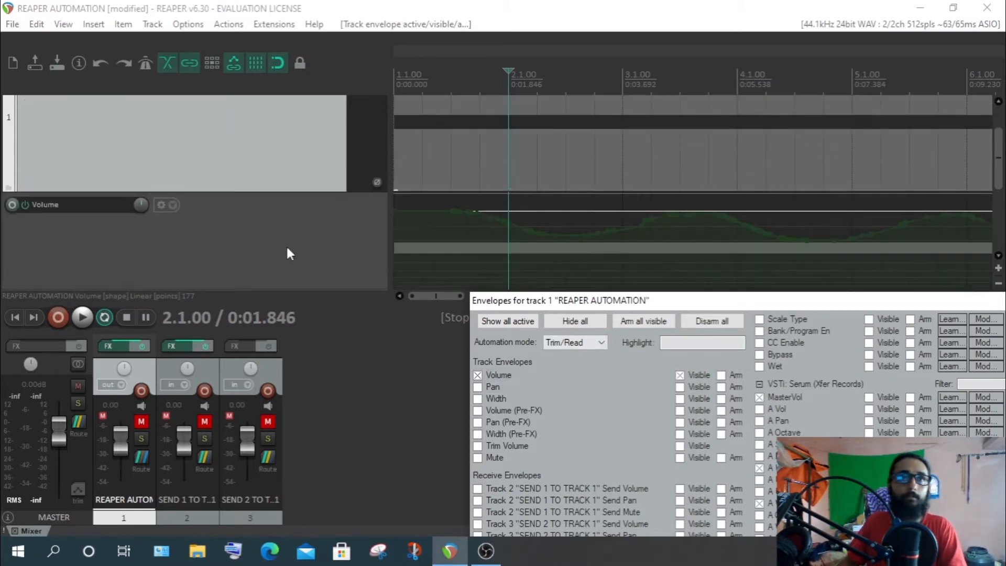
Hide the Volume envelope using its own lane's options, and toggle the track's volume envelope back into view.
left_click(162, 207)
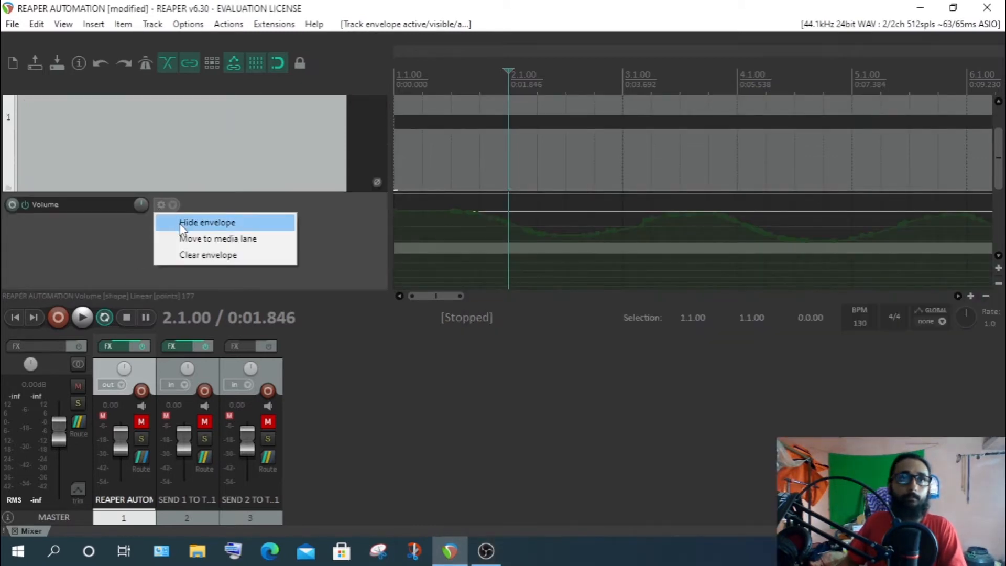
left_click(173, 222)
scroll(292, 209, "up", 1)
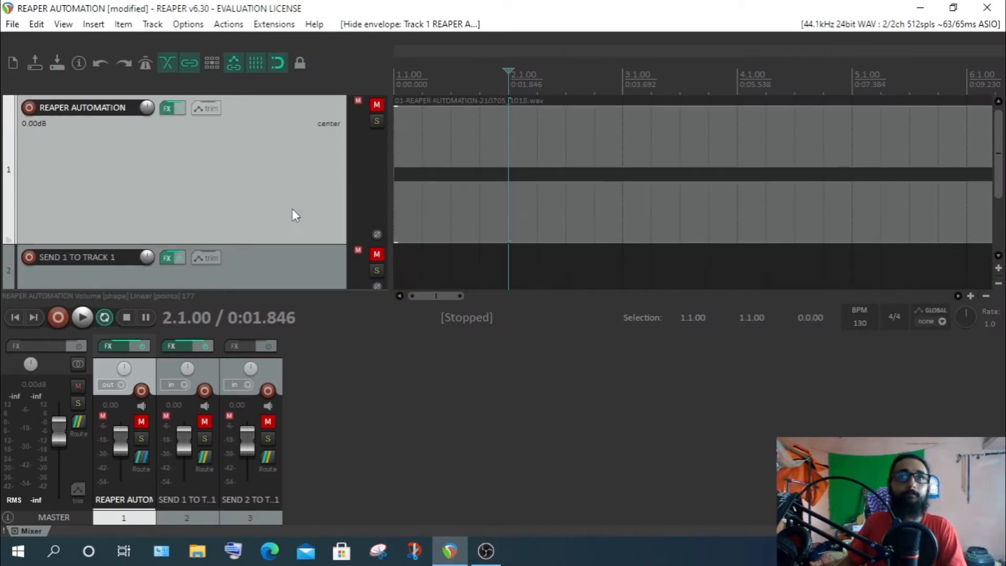
key("v")
Clear the Volume envelope's points and remove the envelope completely from the REAPER AUTOMATION track.
left_click(174, 257)
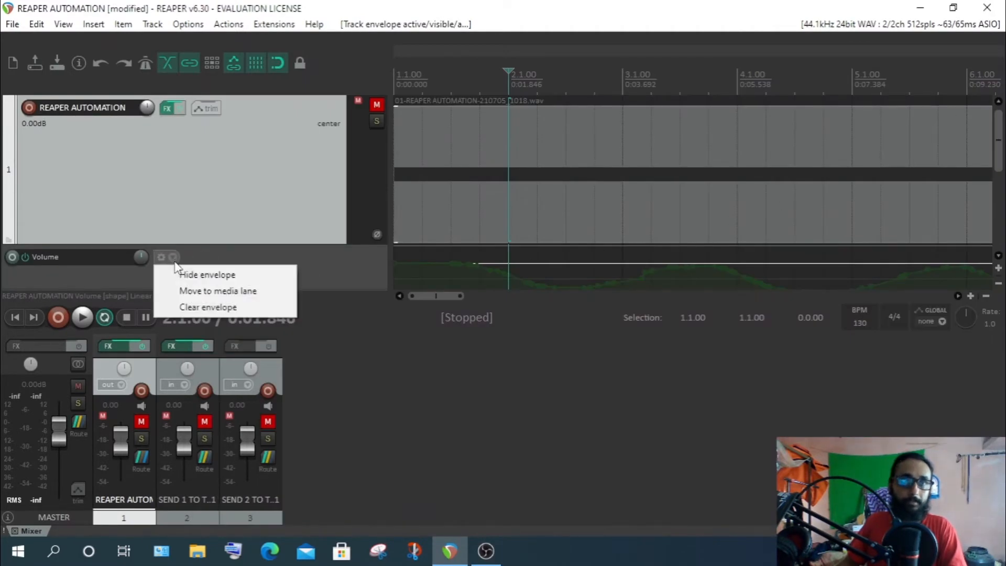
left_click(208, 308)
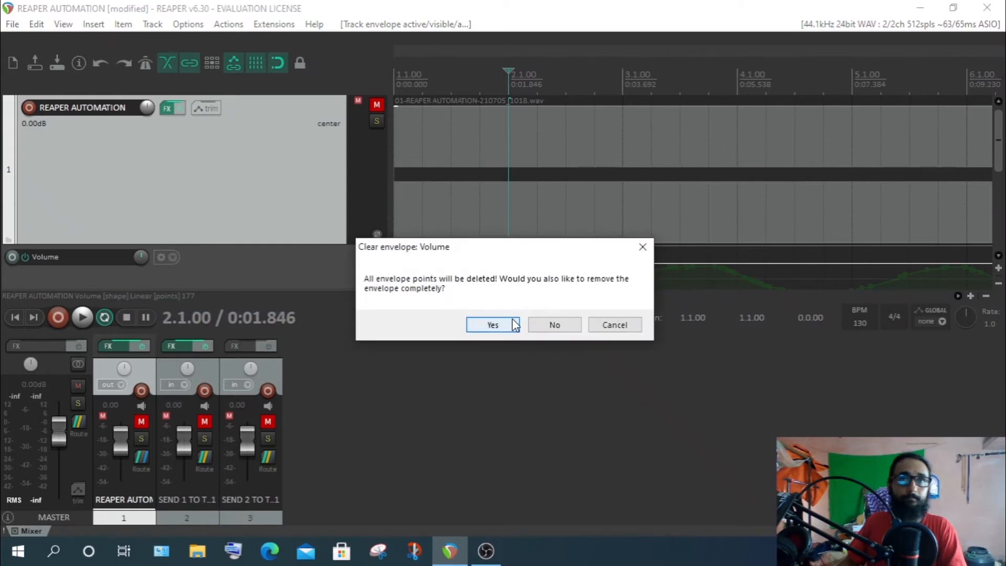
left_click(513, 325)
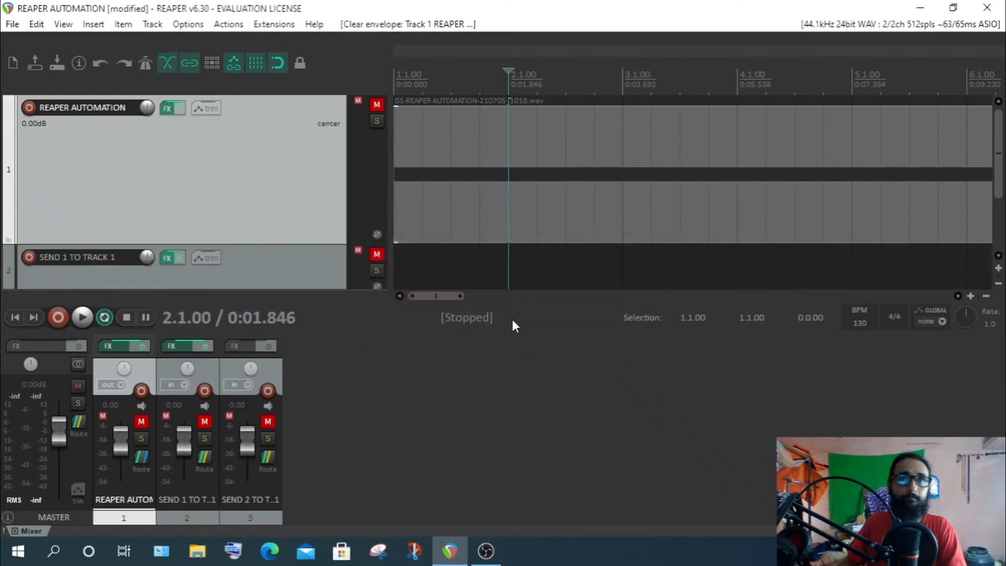
Activate a fresh Volume envelope for the REAPER AUTOMATION track and close the envelopes window.
left_click(206, 109)
left_click(246, 166)
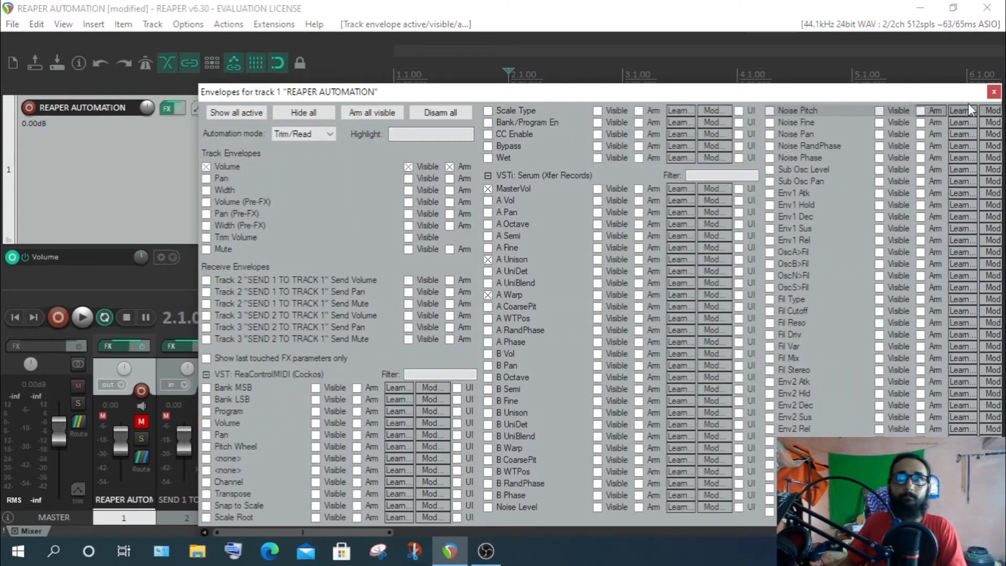
left_click(993, 91)
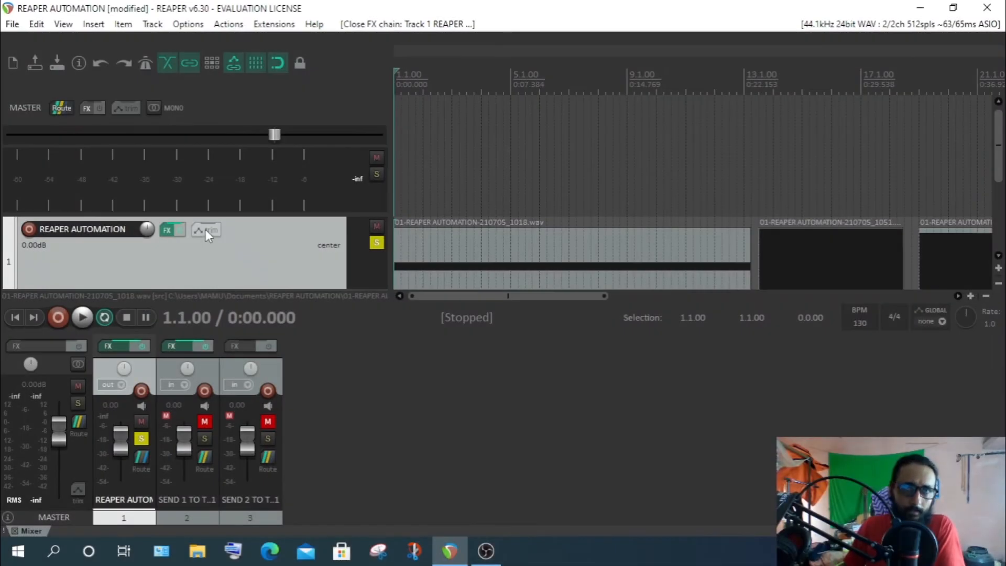
Review the automation modes in the REAPER AUTOMATION track's envelopes window, keep Trim/Read, and close the window.
left_click(205, 229)
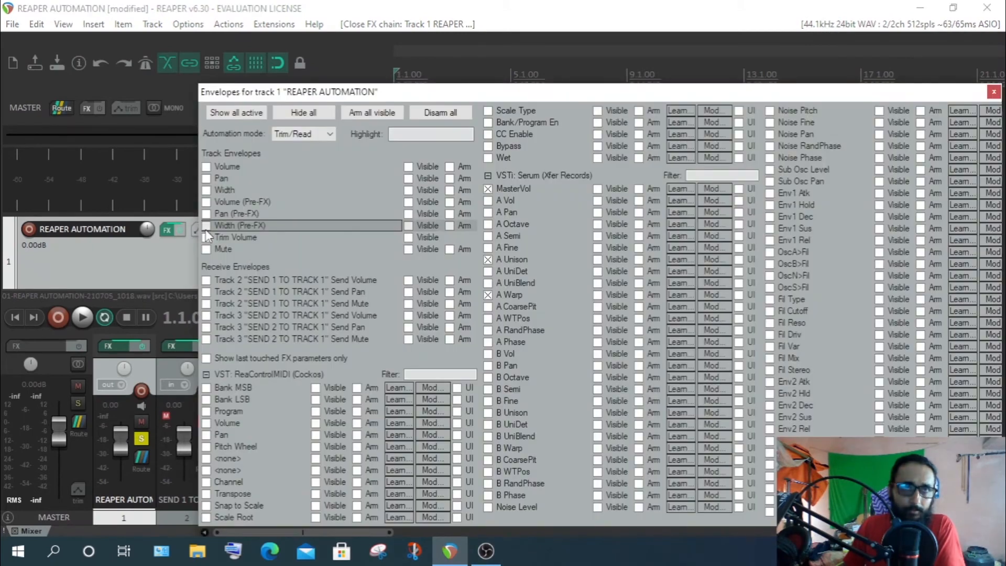
left_click(302, 134)
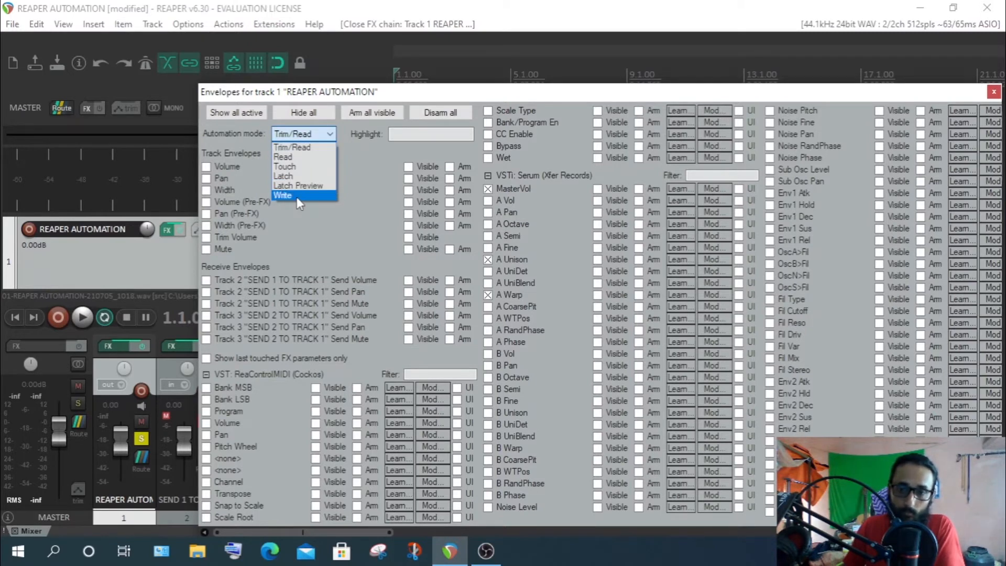
left_click(314, 148)
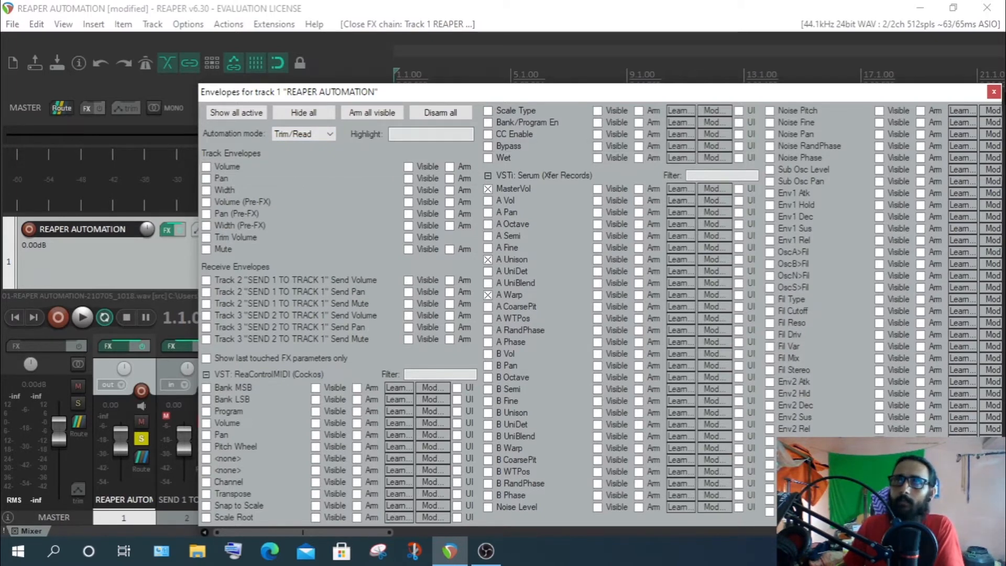
left_click_drag(942, 96, 917, 101)
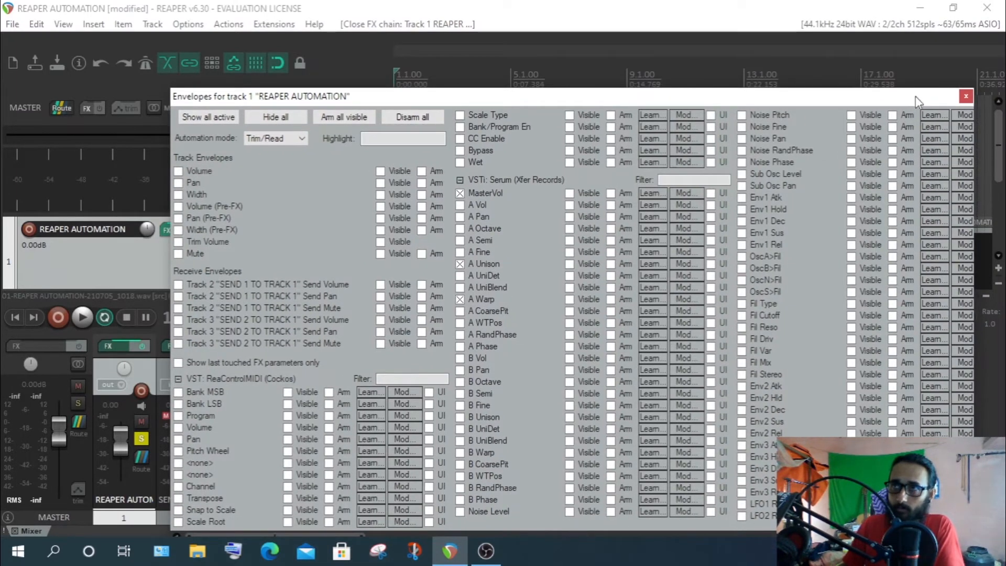
left_click(965, 97)
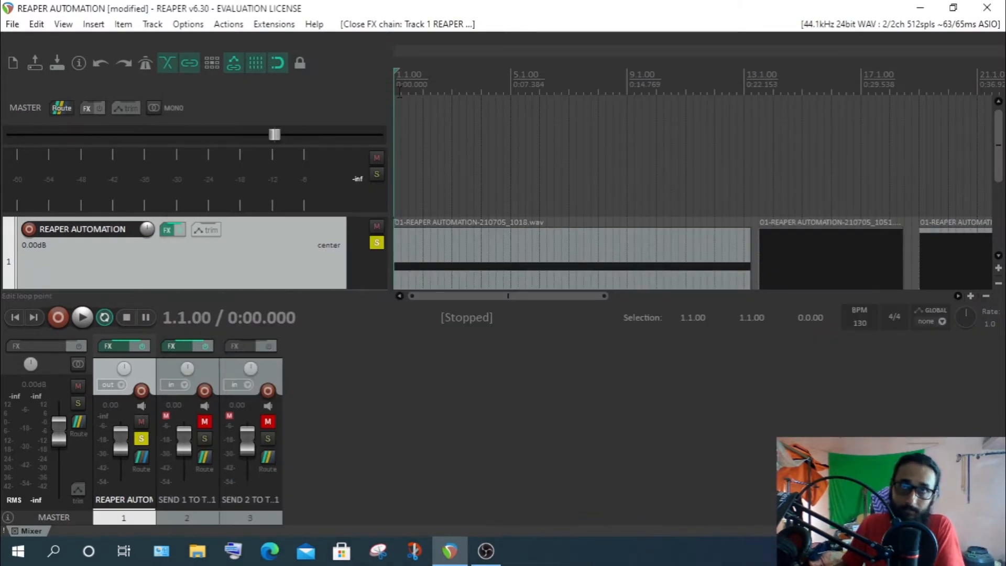
Select the first audio item, set a time selection from 1.1.00 to 10.3.00, and start playback.
left_click(438, 259)
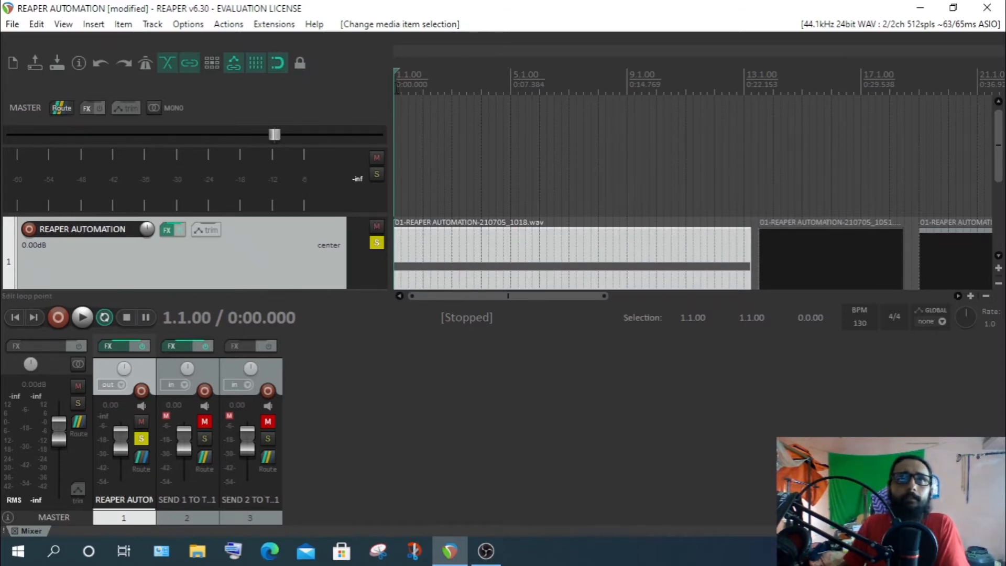
left_click_drag(396, 88, 670, 121)
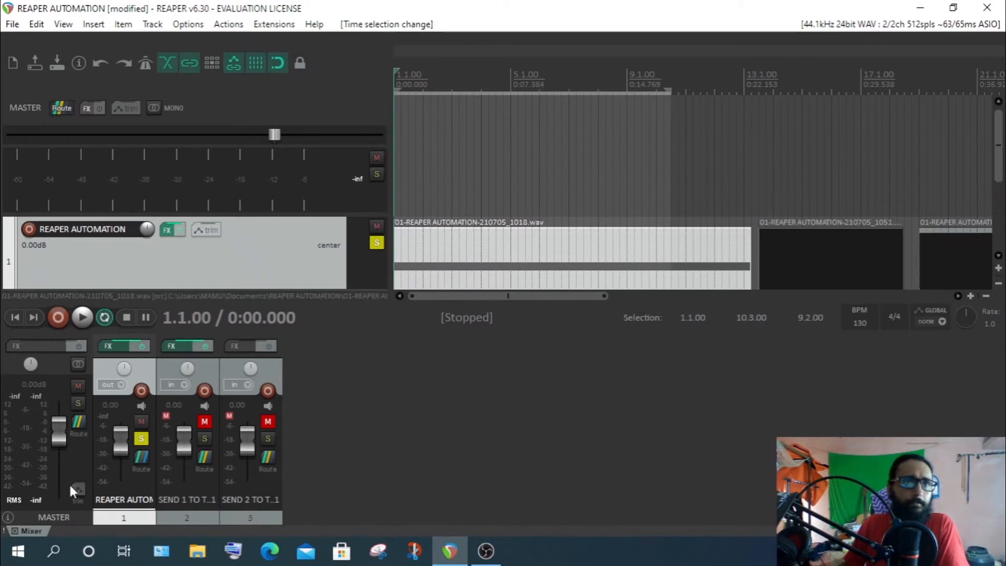
left_click(86, 315)
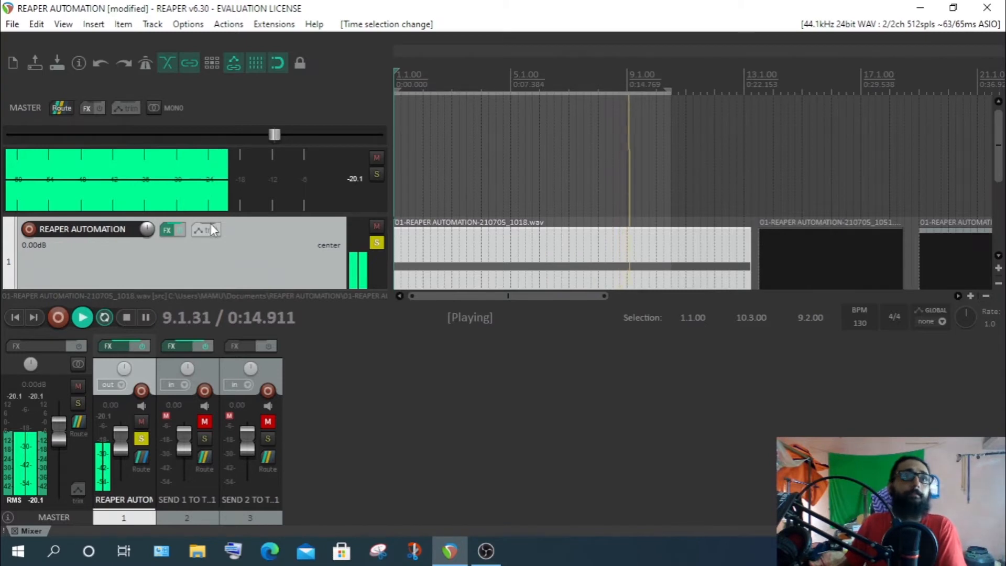
Examine the REAPER AUTOMATION track's volume knob and its mixer fader during playback.
scroll(243, 246, "down", 3)
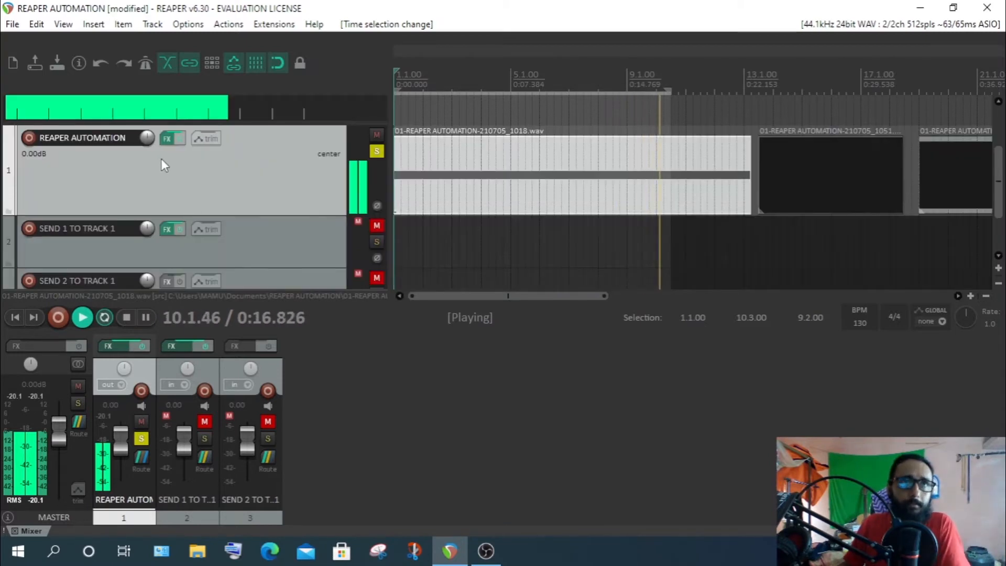
mouse_move(148, 139)
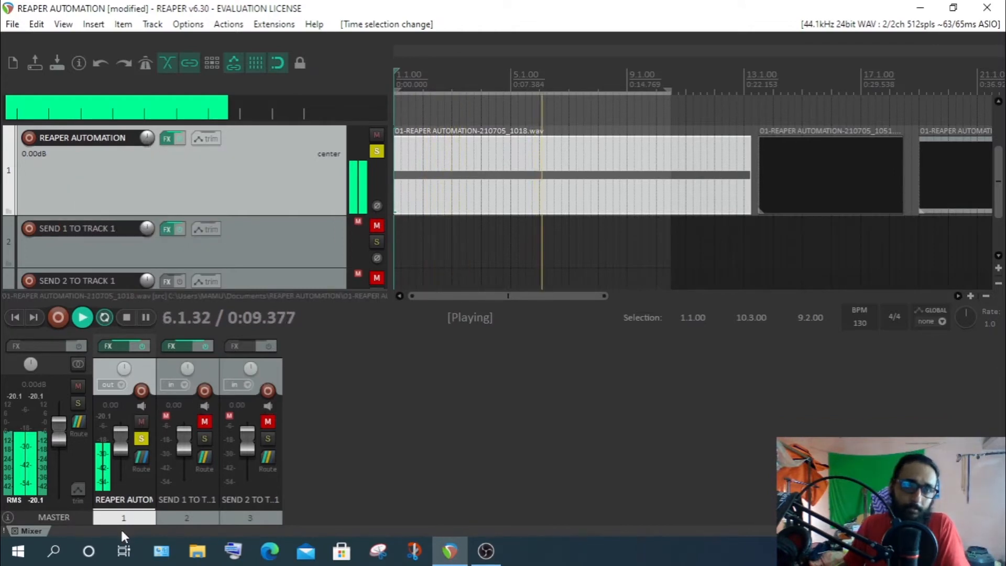
mouse_move(122, 443)
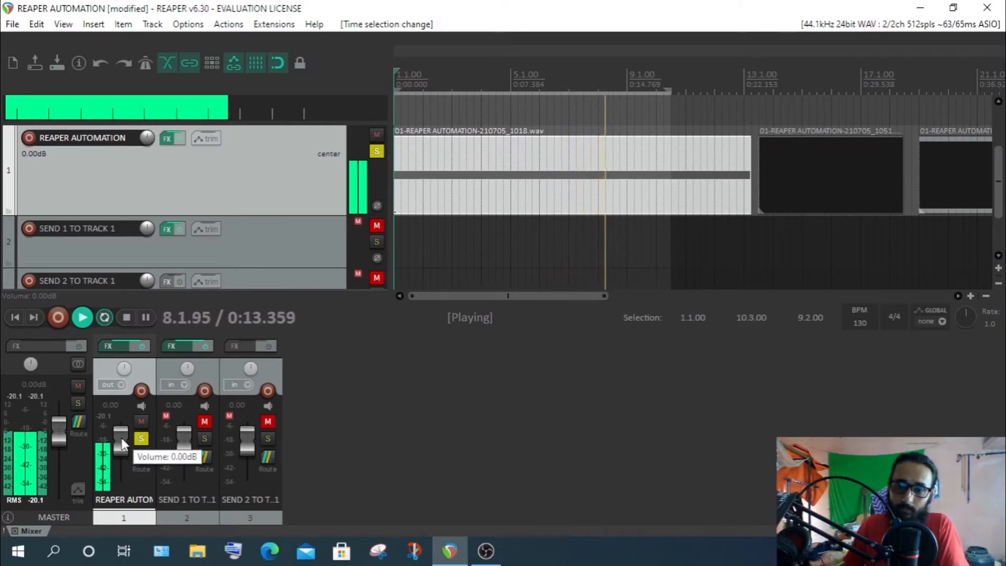
scroll(322, 234, "up", 2)
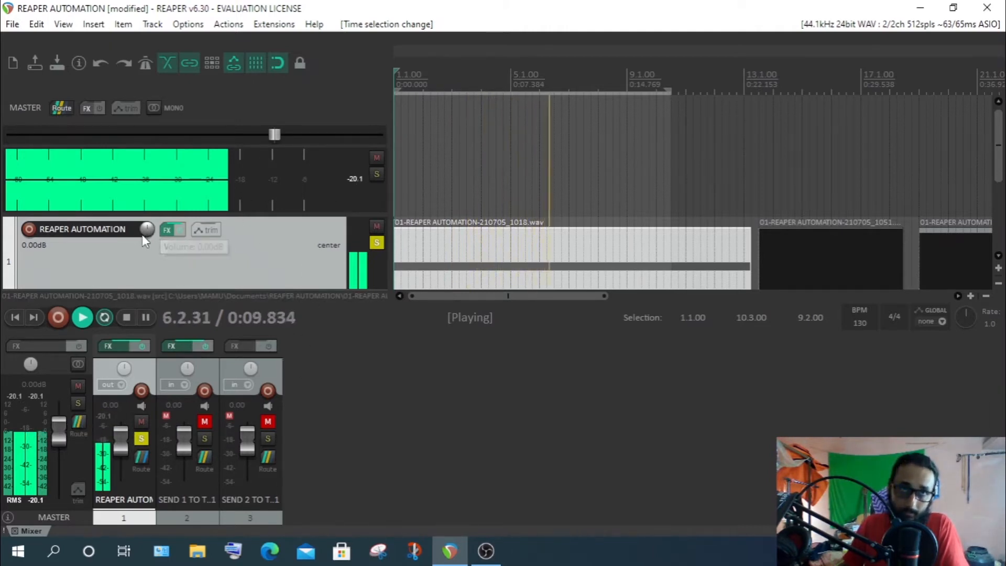
Set the REAPER AUTOMATION track's volume to -2 dB in its routing window during playback, and close the window.
mouse_move(149, 230)
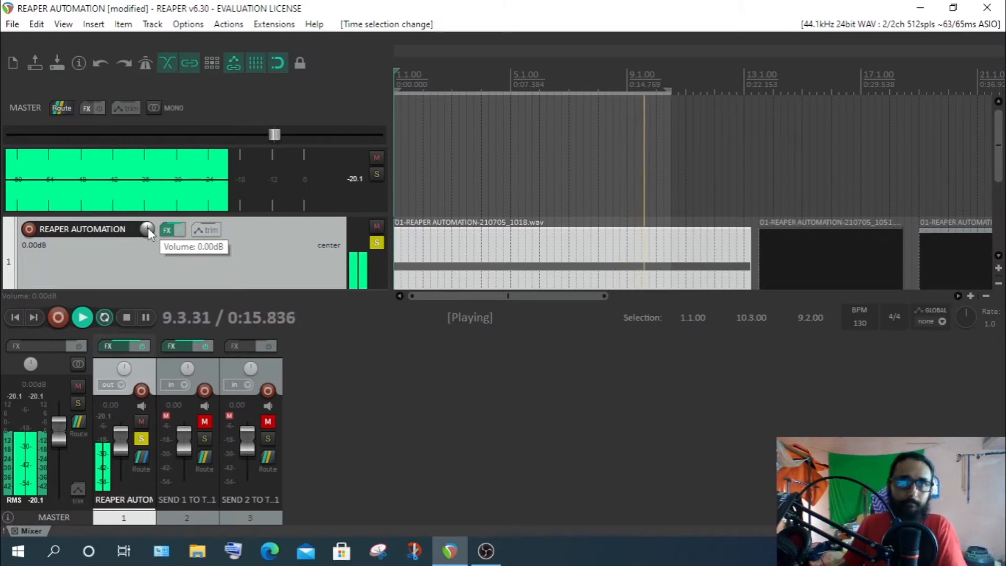
right_click(147, 227)
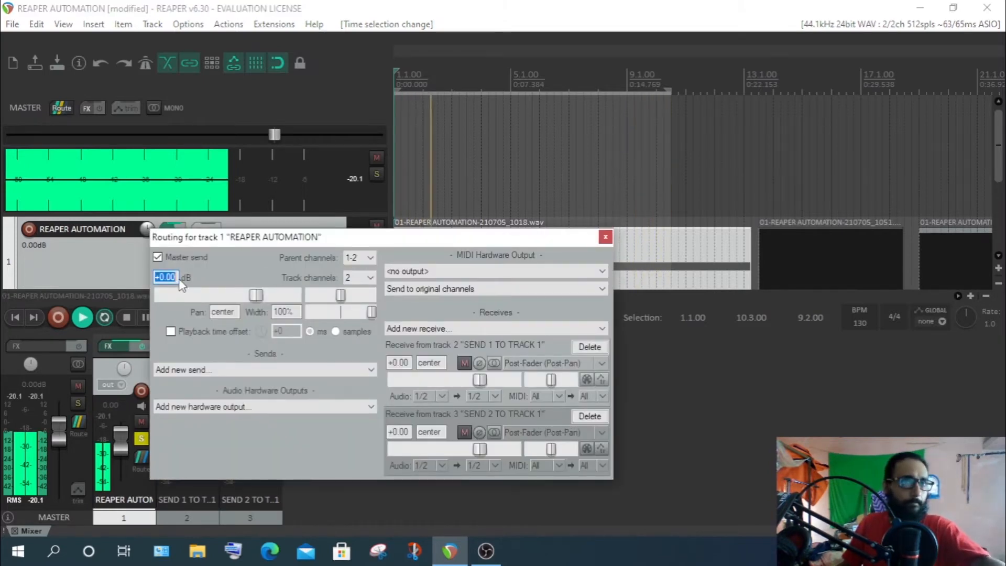
type("-2")
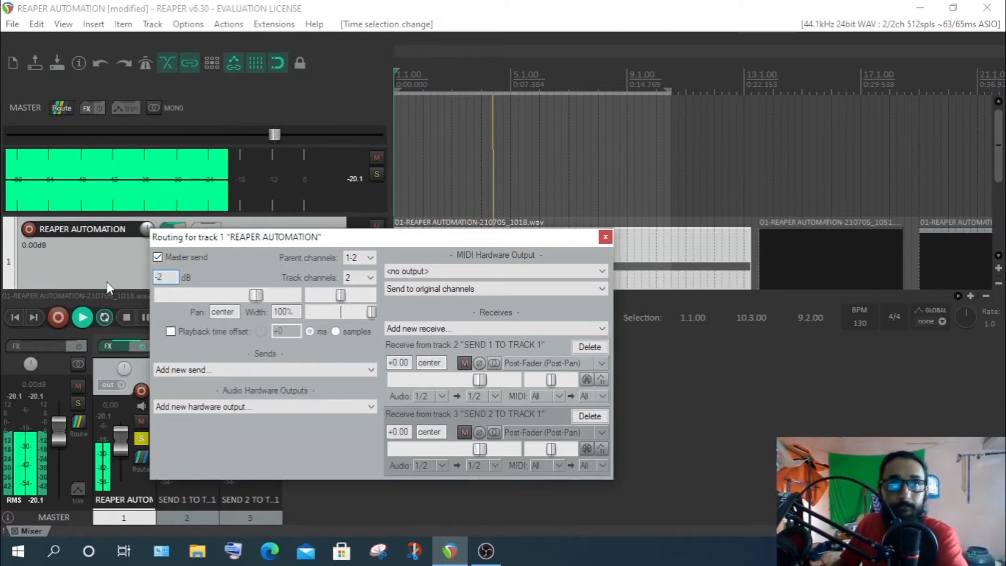
key("Return")
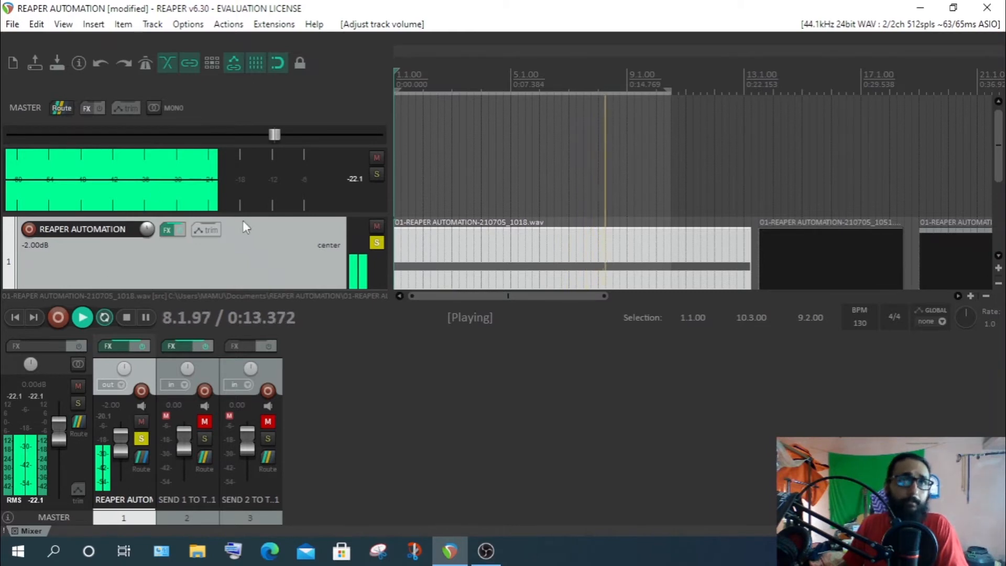
Set the REAPER AUTOMATION track's volume to +2.00 dB in its routing window, close it, and check the master meter.
right_click(148, 231)
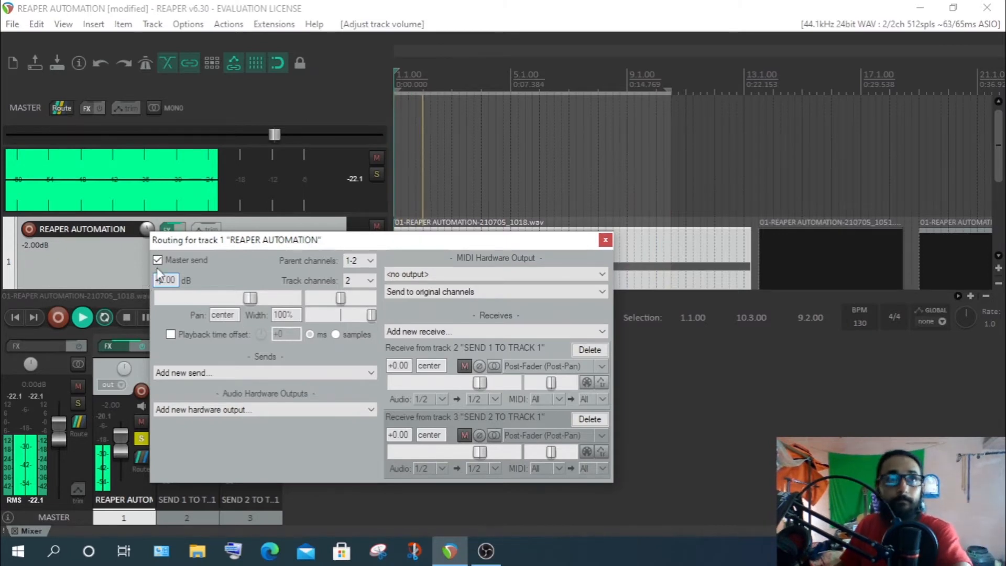
key("BackSpace")
type("+")
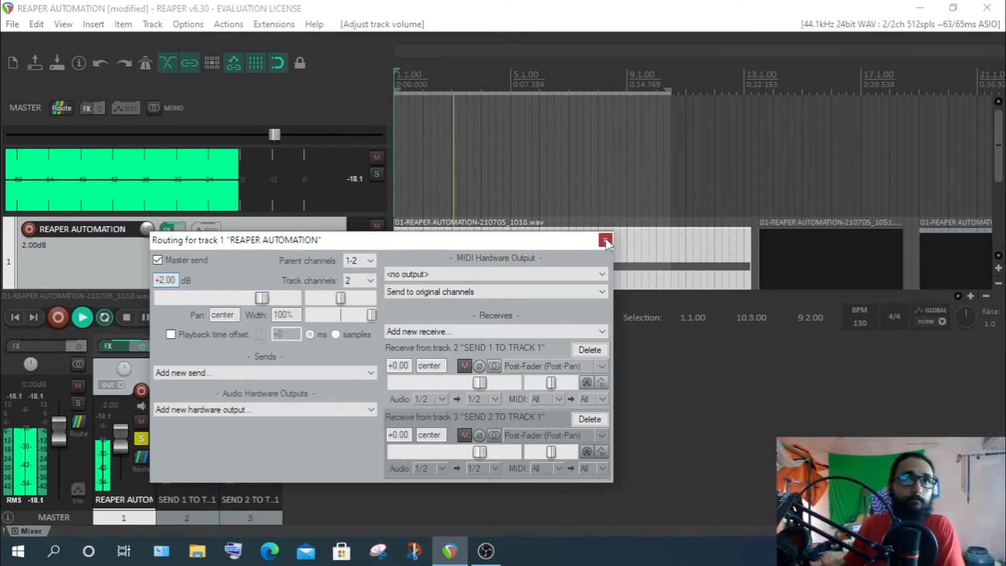
left_click(605, 241)
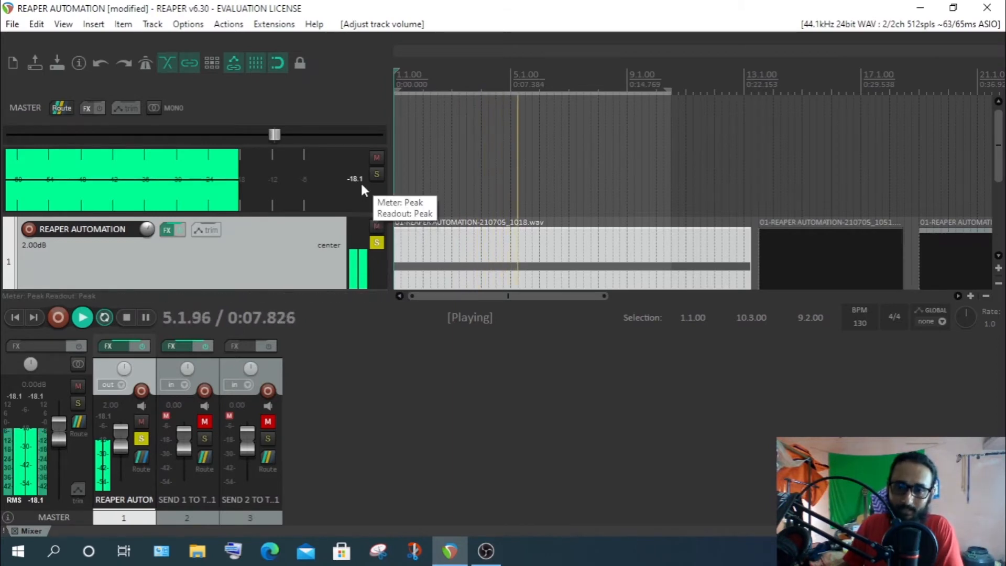
scroll(273, 245, "down", 3)
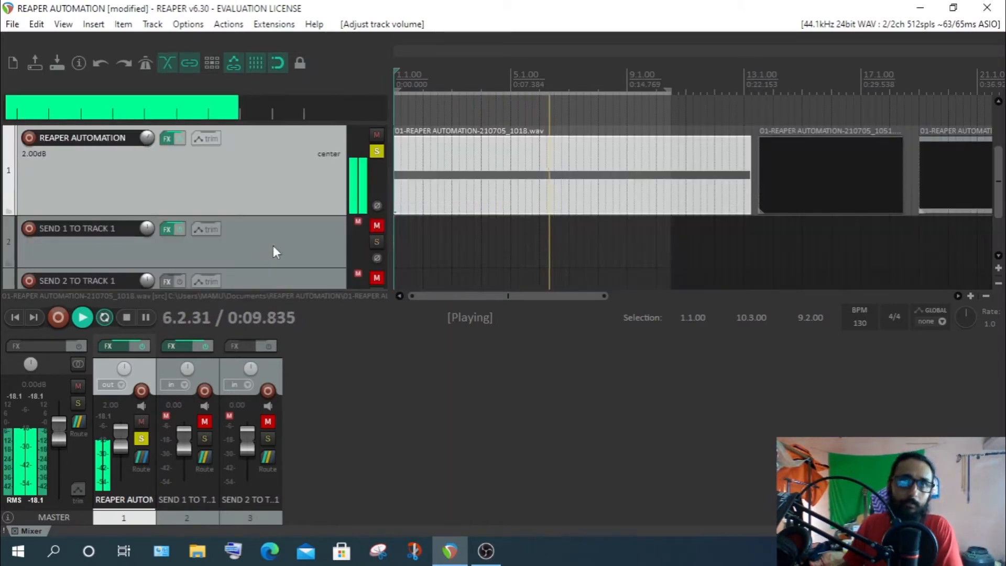
scroll(319, 194, "up", 3)
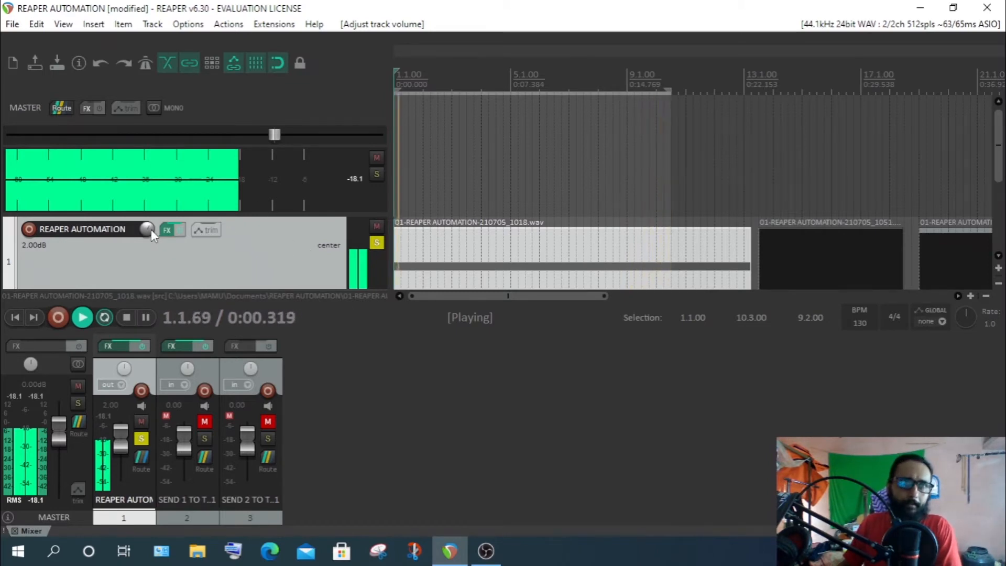
Reset the REAPER AUTOMATION track's volume to 0.00 dB and clear the master meter's peak readout.
mouse_move(147, 230)
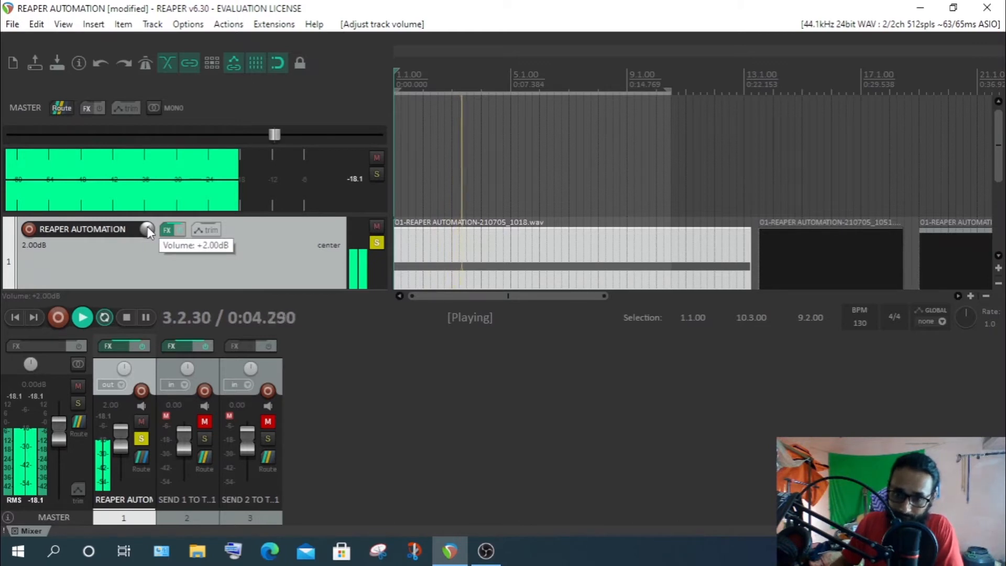
double_click(147, 229)
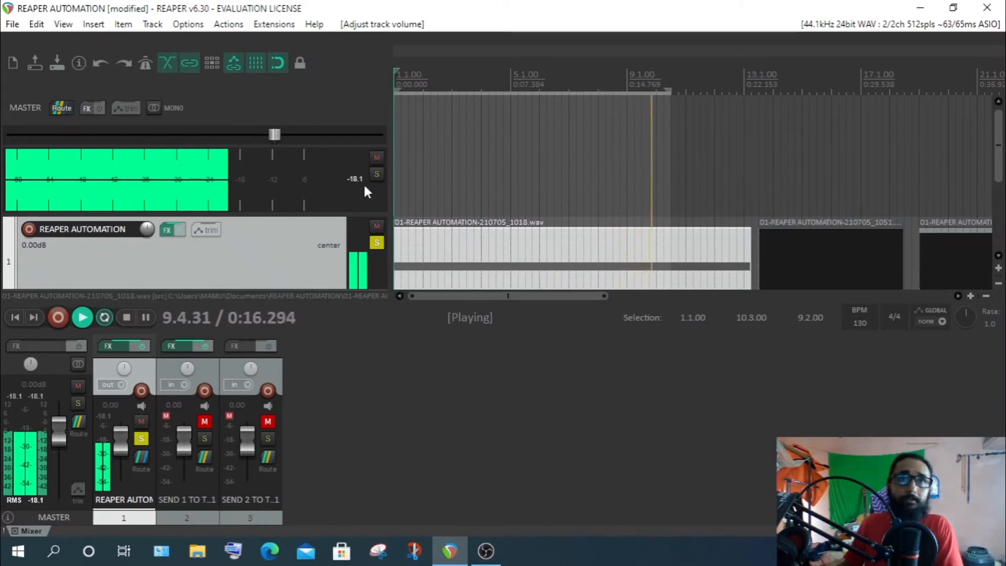
left_click(353, 173)
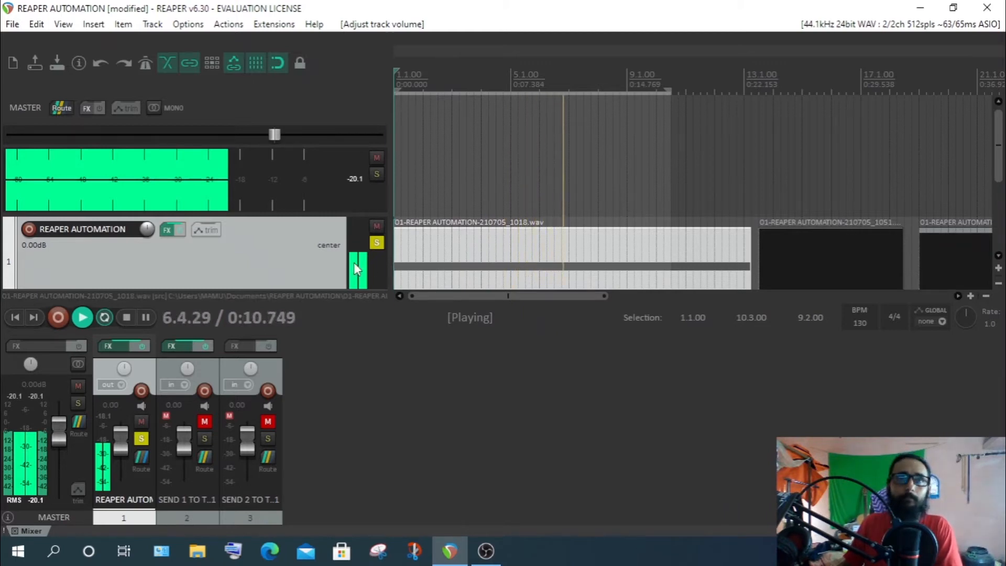
Activate the Volume envelope for the REAPER AUTOMATION track and close its envelopes window.
scroll(282, 244, "down", 2)
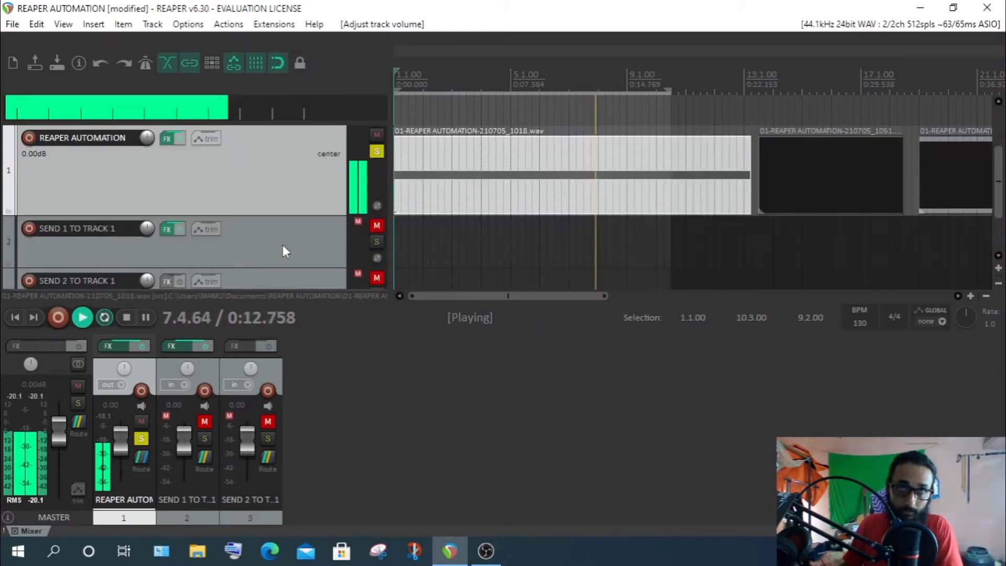
left_click(206, 134)
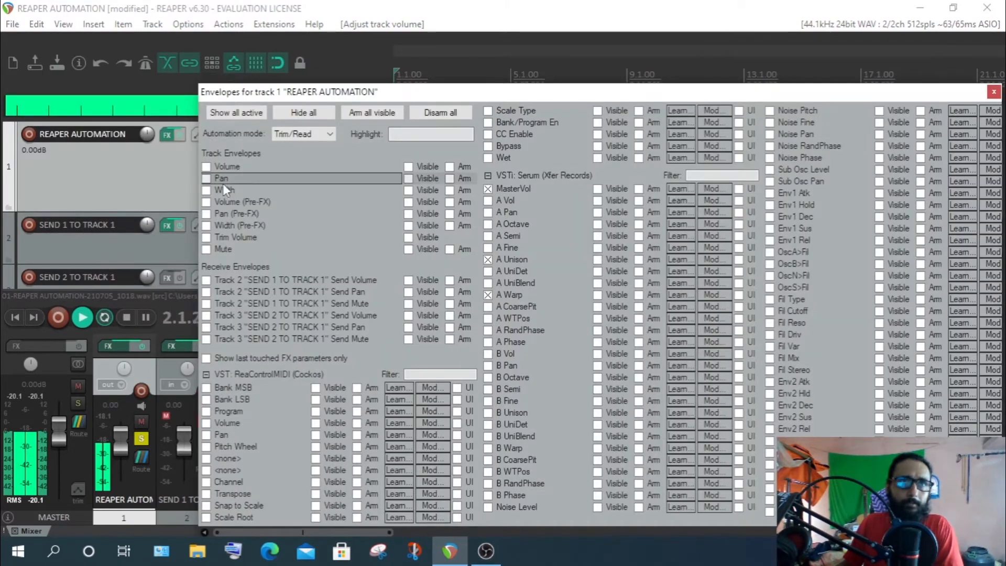
left_click(206, 166)
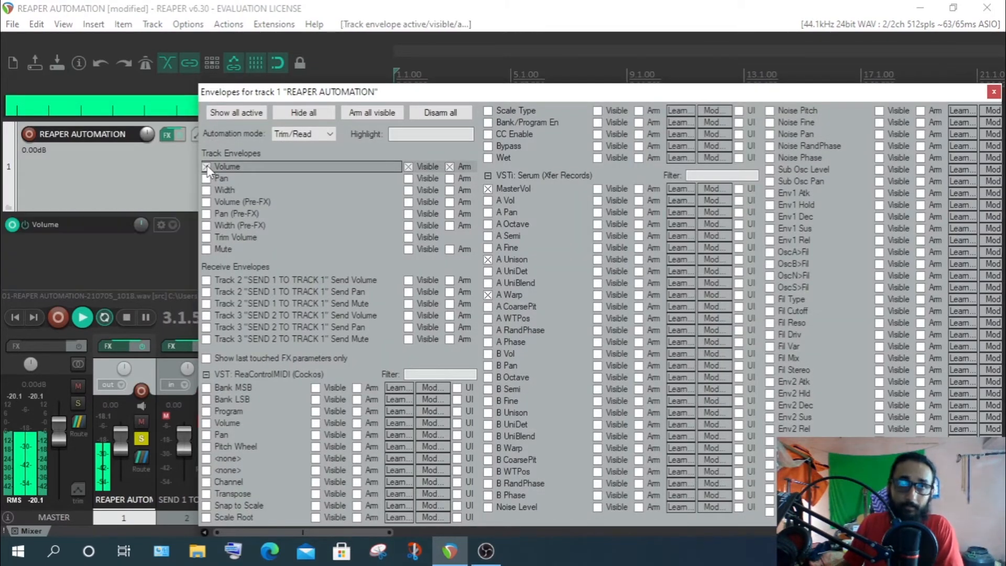
left_click(993, 92)
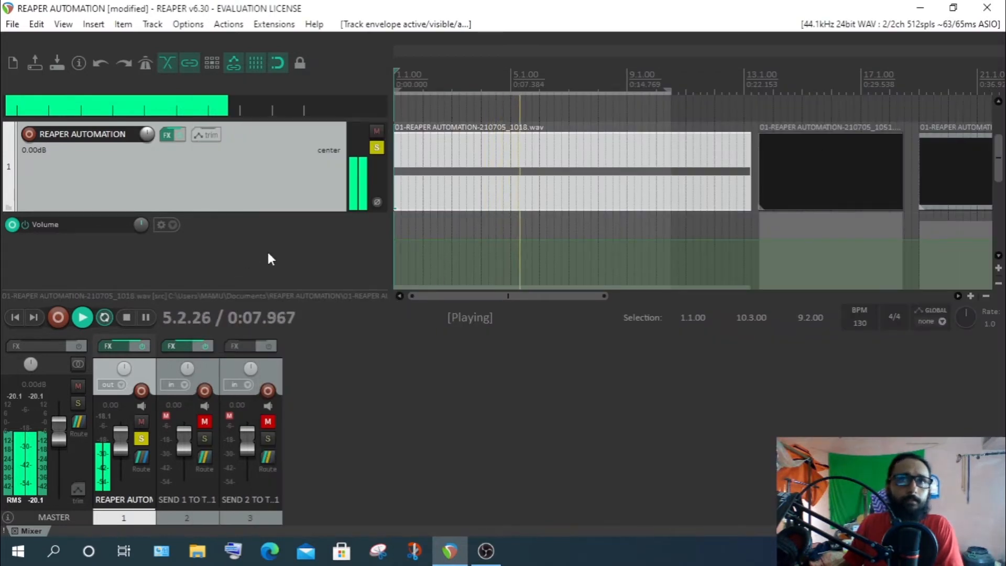
scroll(266, 250, "up", 2)
scroll(268, 252, "down", 2)
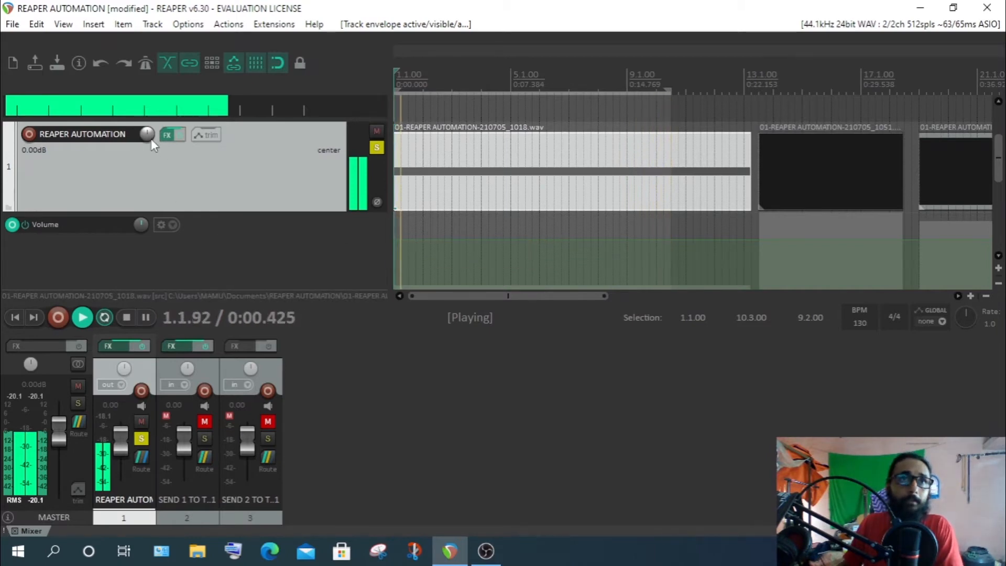
Lower the REAPER AUTOMATION track's Volume envelope to -2.00 dB and check the level on the master meter.
mouse_move(147, 137)
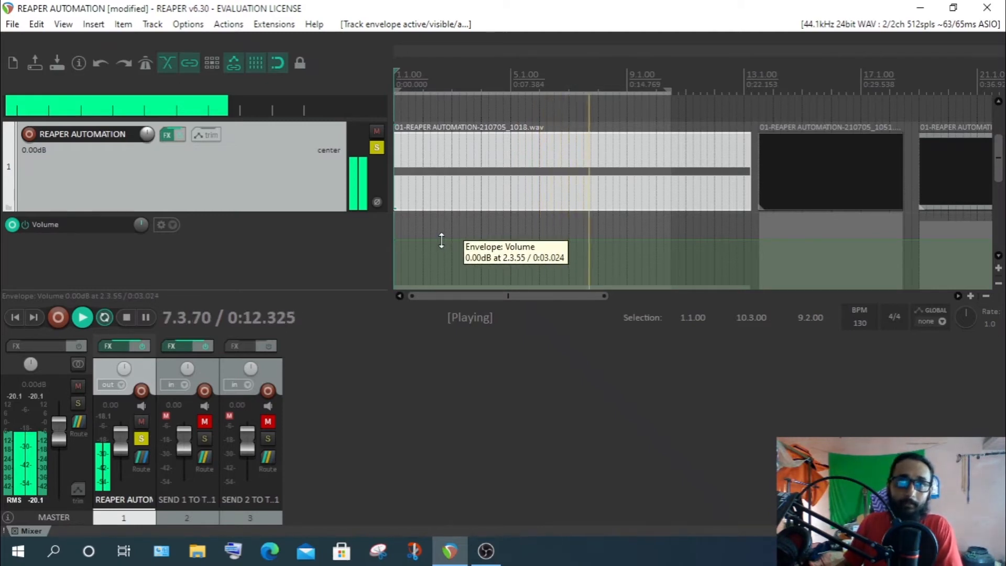
left_click_drag(441, 240, 443, 247)
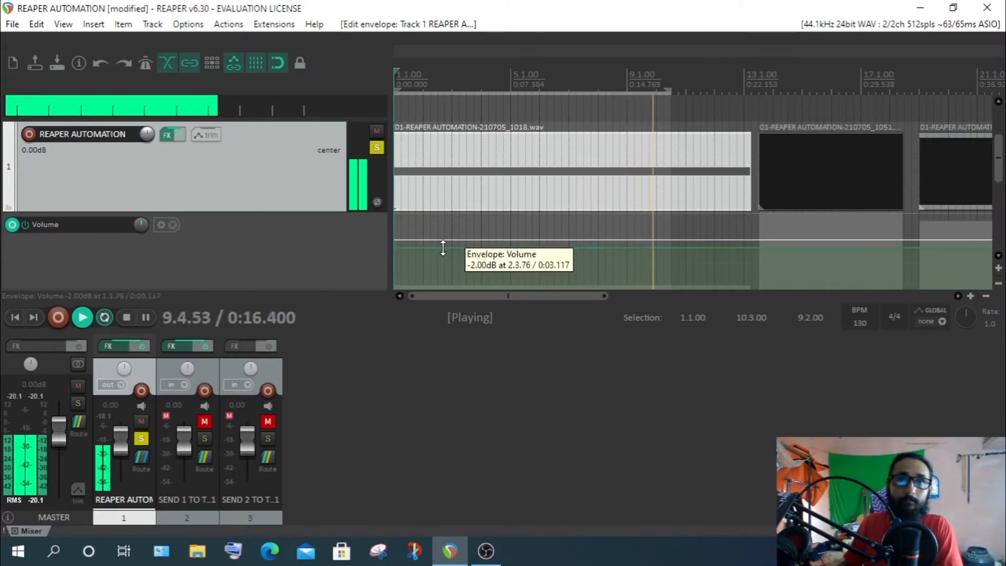
scroll(283, 193, "up", 3)
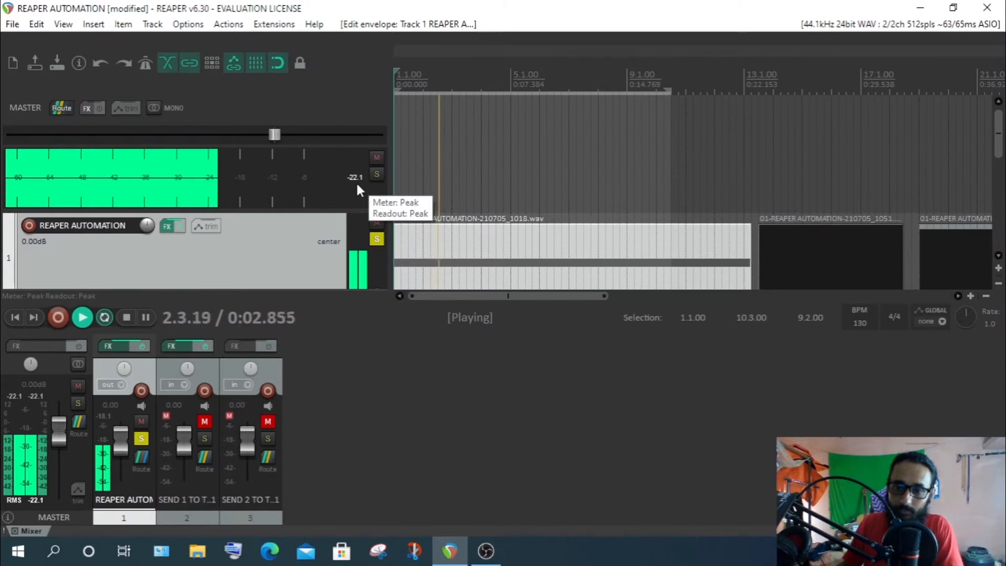
scroll(288, 220, "down", 2)
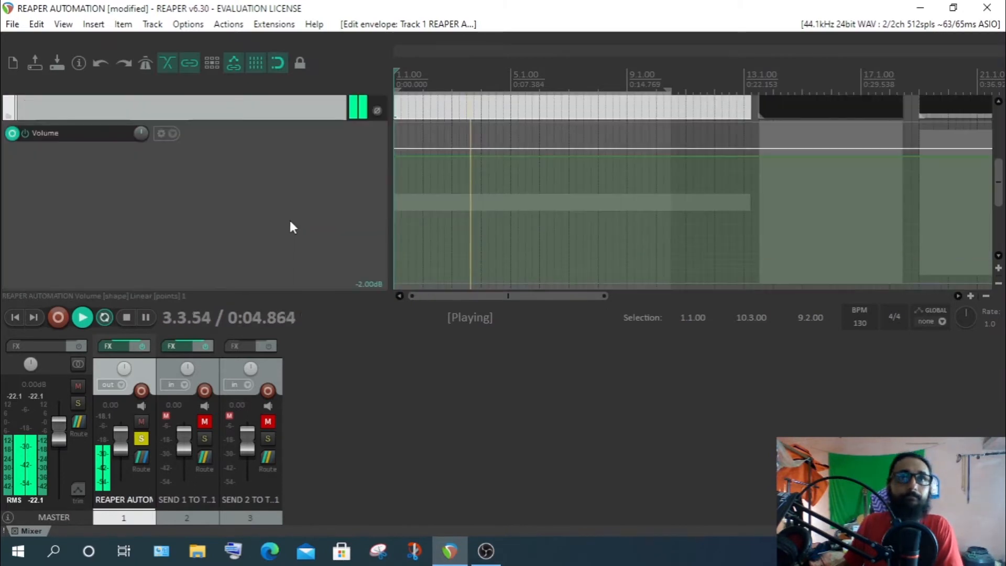
scroll(313, 224, "up", 1)
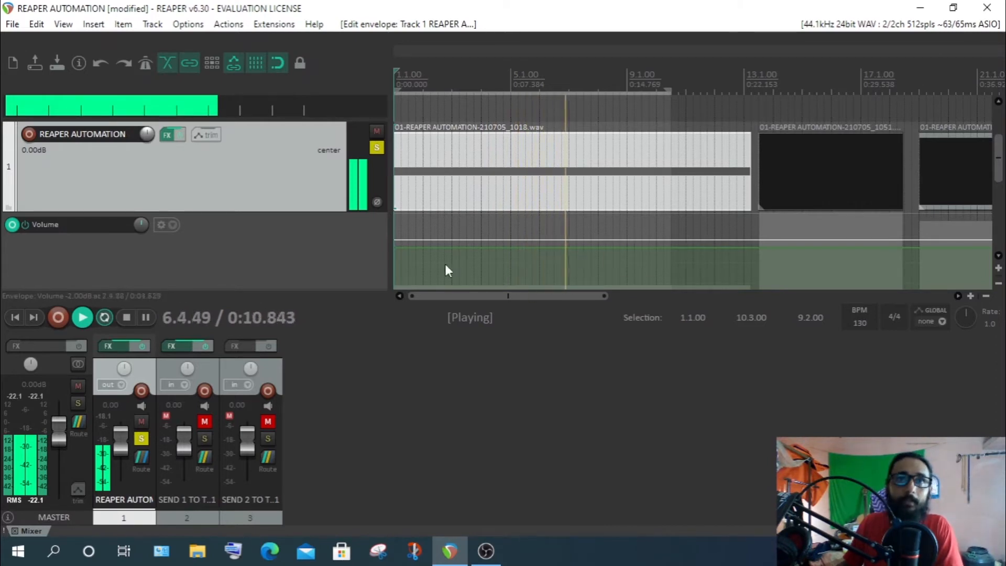
Raise the REAPER AUTOMATION track's Volume envelope to +2.00 dB and check the level on the master meter.
left_click_drag(417, 247, 417, 230)
key("ctrl+alt+m")
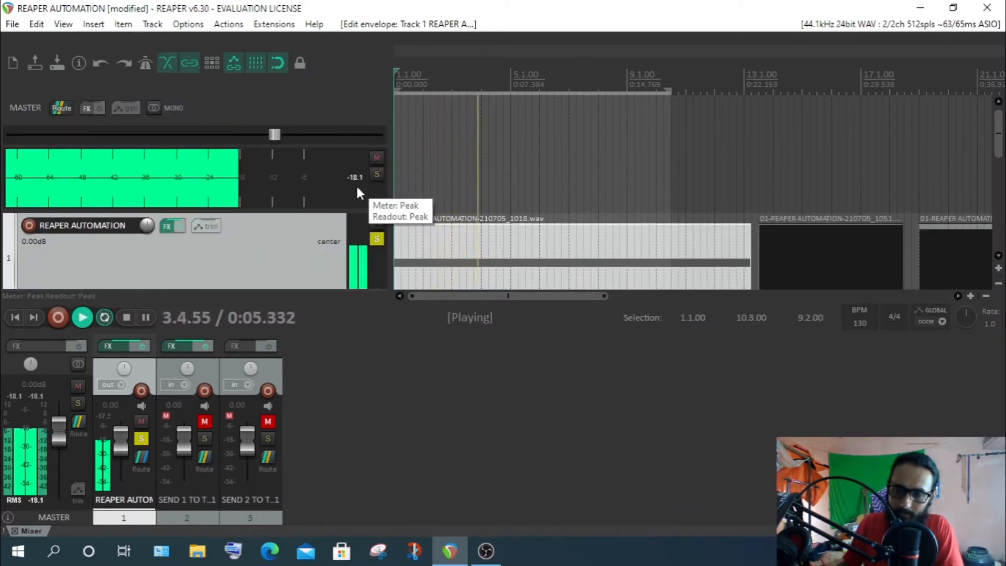
scroll(446, 249, "down", 2)
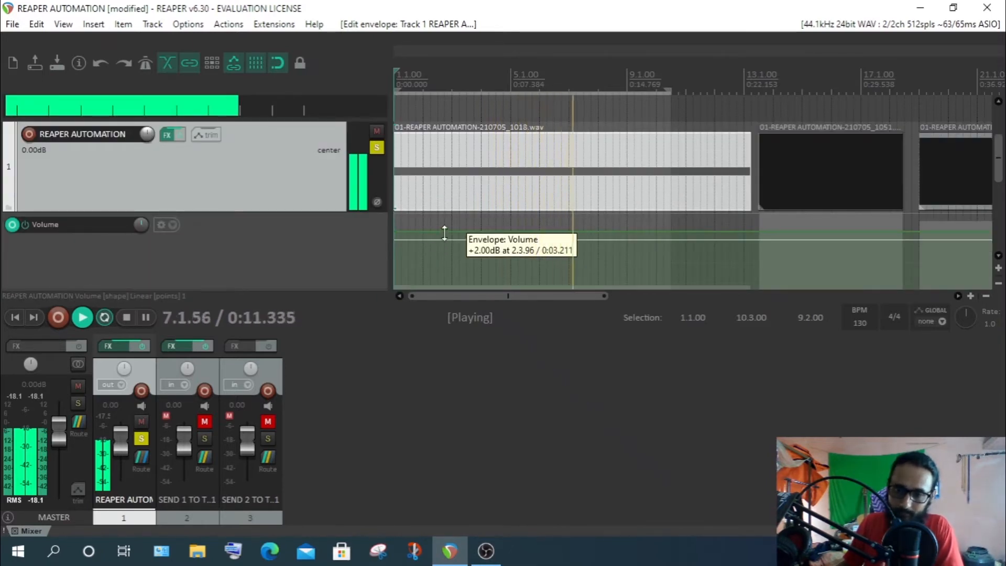
Return the Volume envelope to 0.00 dB and clear the master meter's peak readout.
left_click_drag(445, 233, 444, 241)
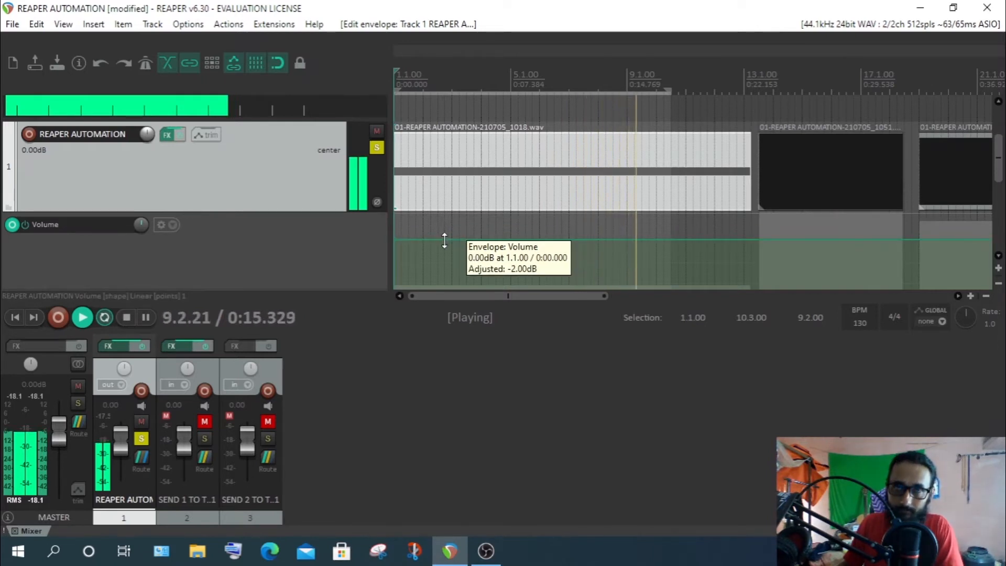
scroll(298, 241, "up", 3)
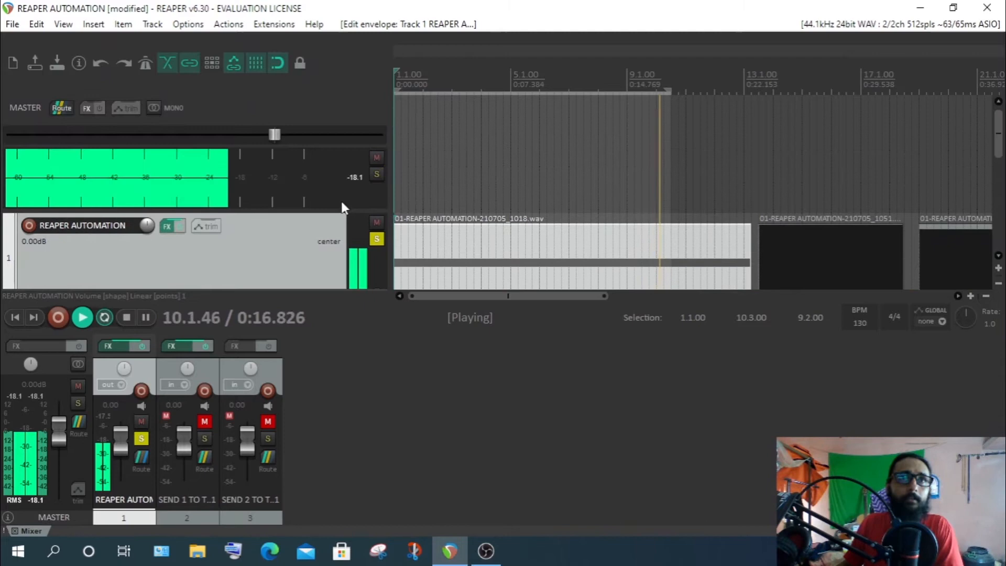
left_click(356, 178)
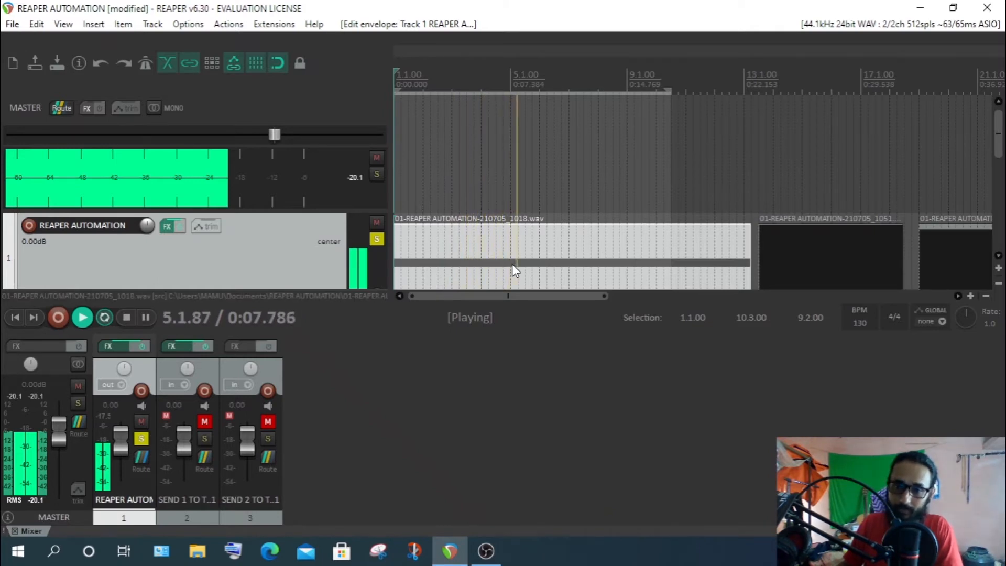
Try moving the Volume envelope line above 0.00 dB beneath the first audio item.
scroll(473, 261, "down", 2)
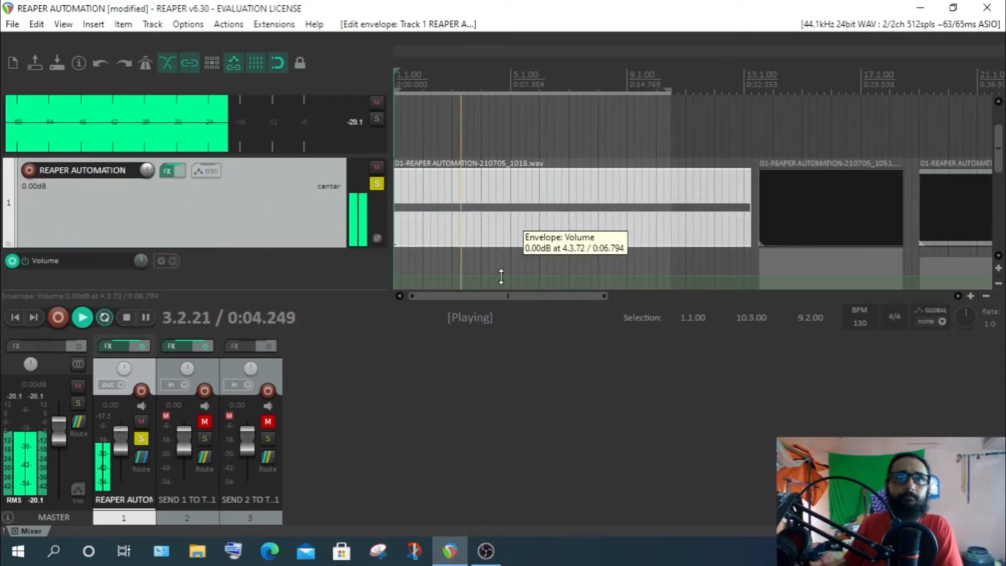
left_click_drag(501, 275, 536, 251)
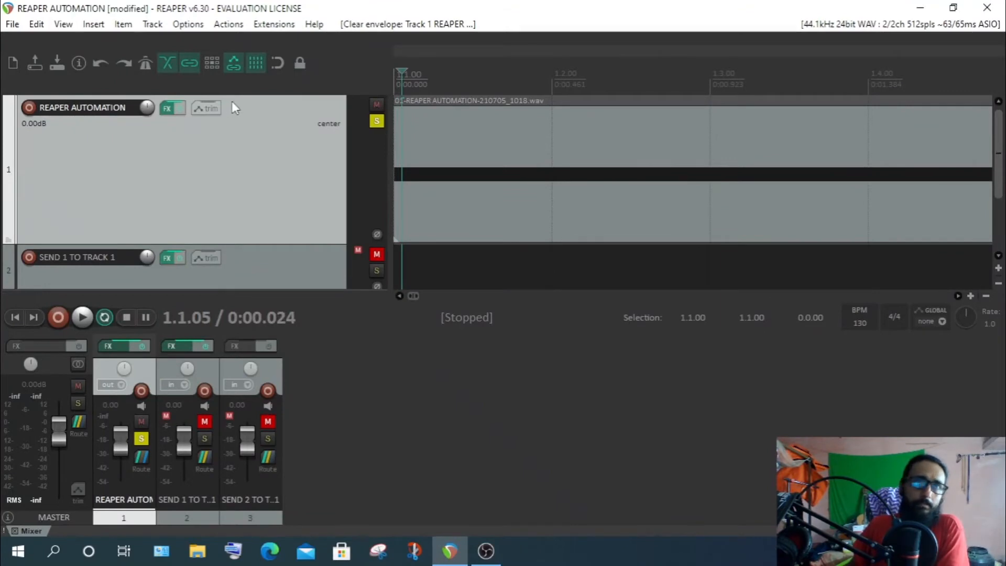
Keep the REAPER AUTOMATION track in Trim/Read mode, activate its cleared Volume envelope again, and close the envelopes window.
left_click(210, 108)
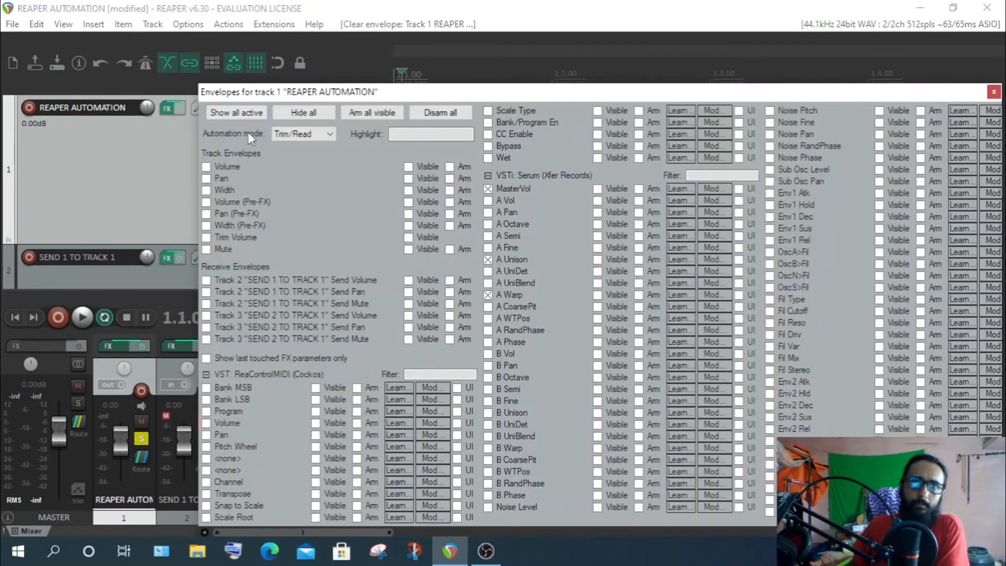
left_click(290, 133)
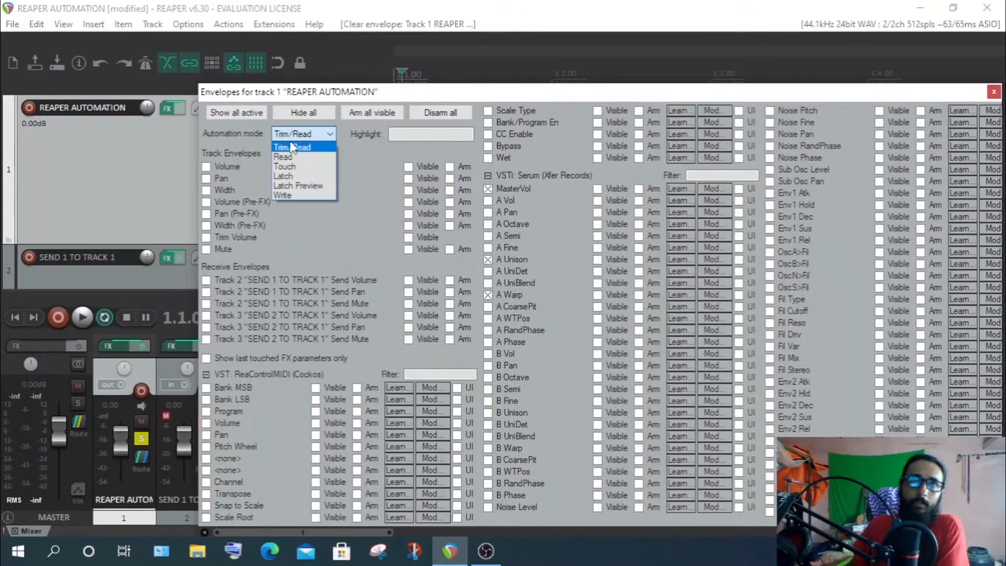
left_click(290, 134)
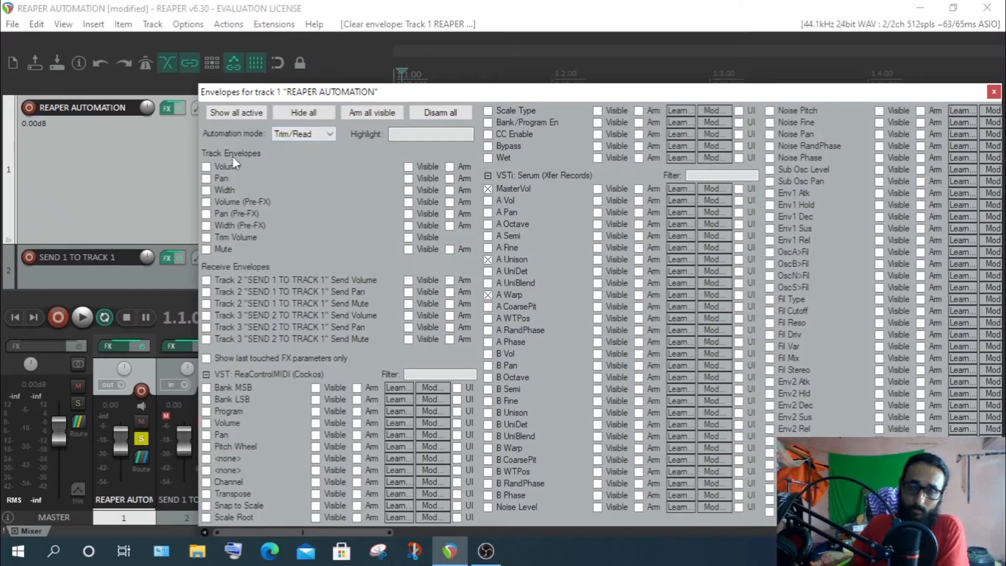
left_click(206, 167)
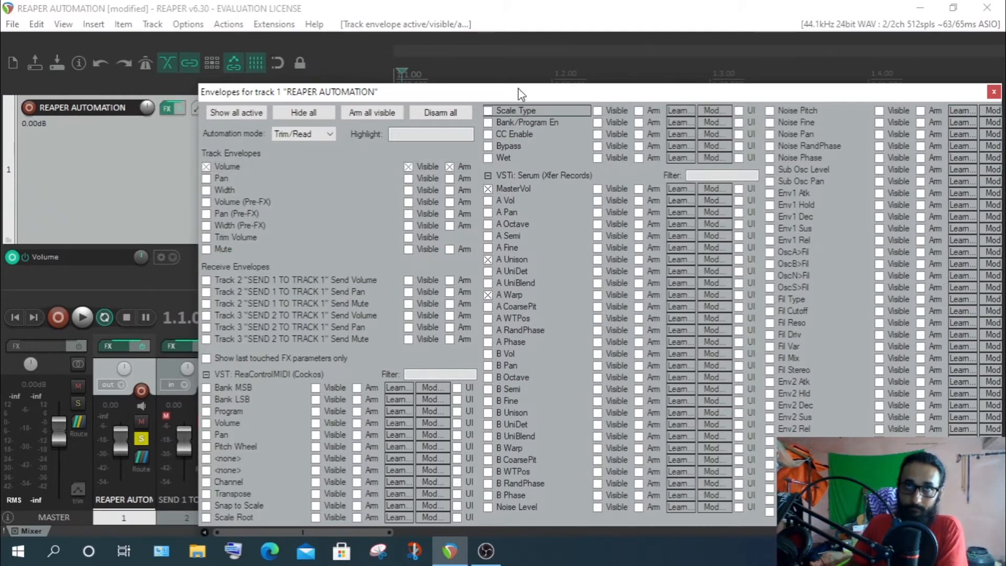
left_click_drag(519, 95, 587, 400)
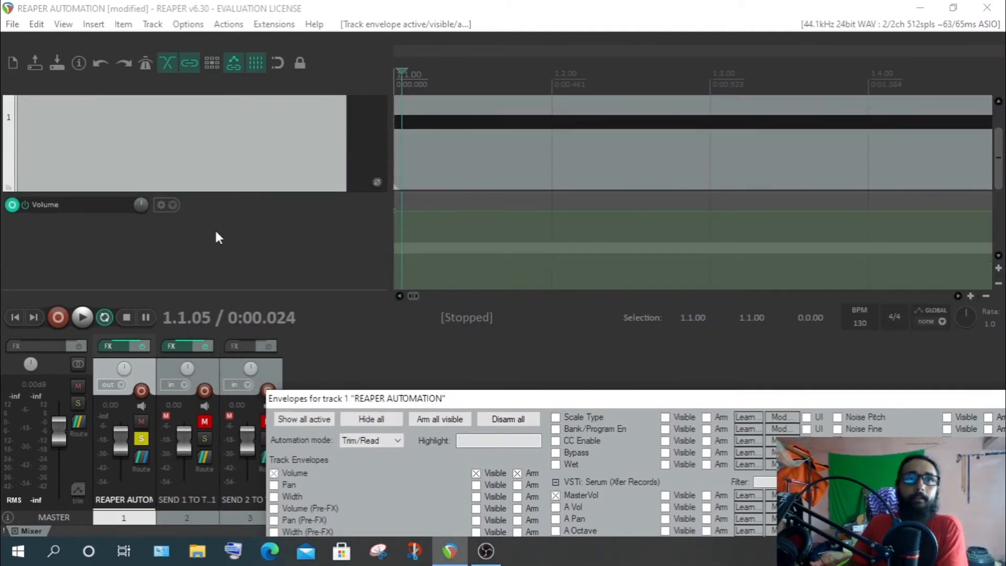
left_click(172, 256)
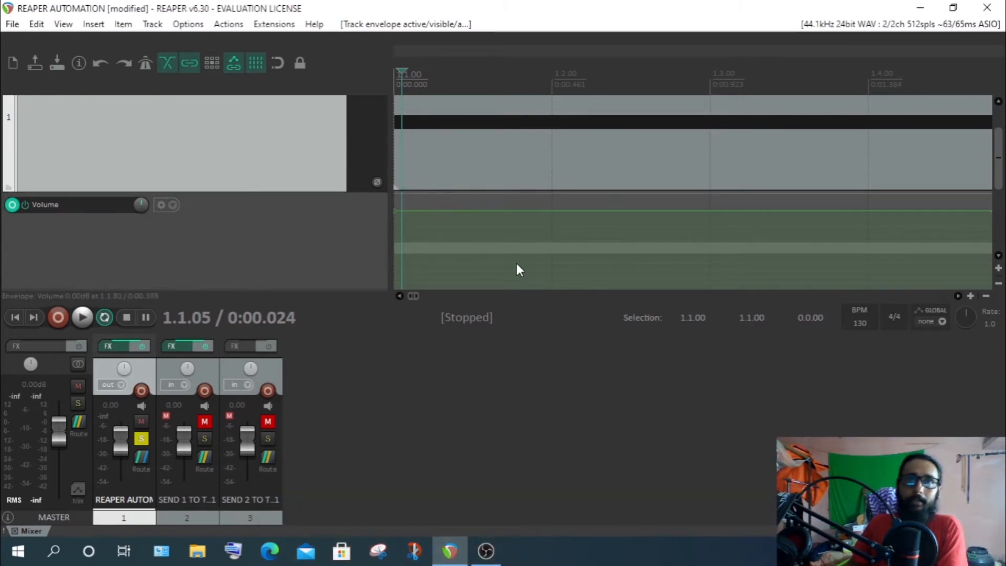
Disarm the REAPER AUTOMATION track's Volume envelope in its envelopes window and arm it again.
left_click(535, 249)
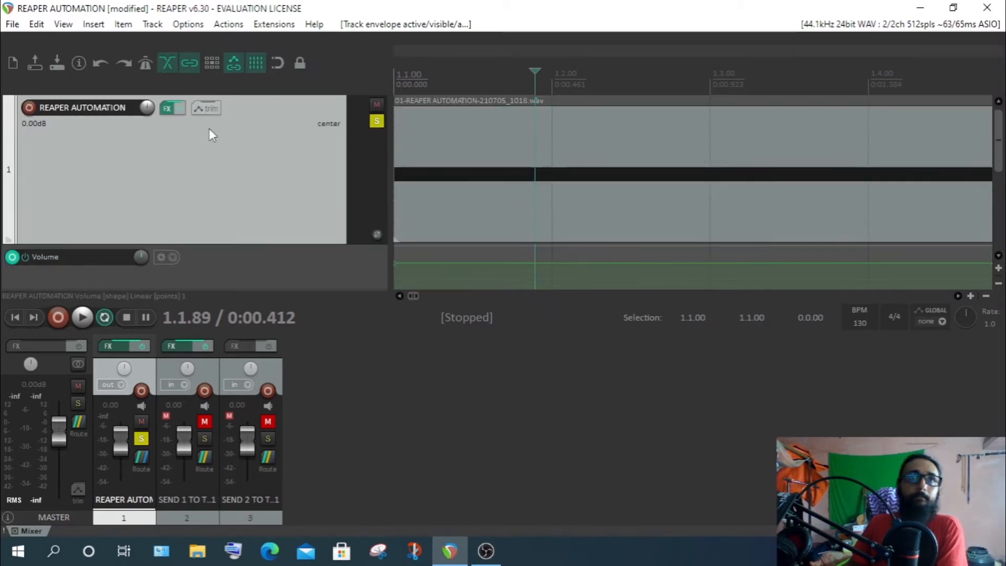
left_click(208, 108)
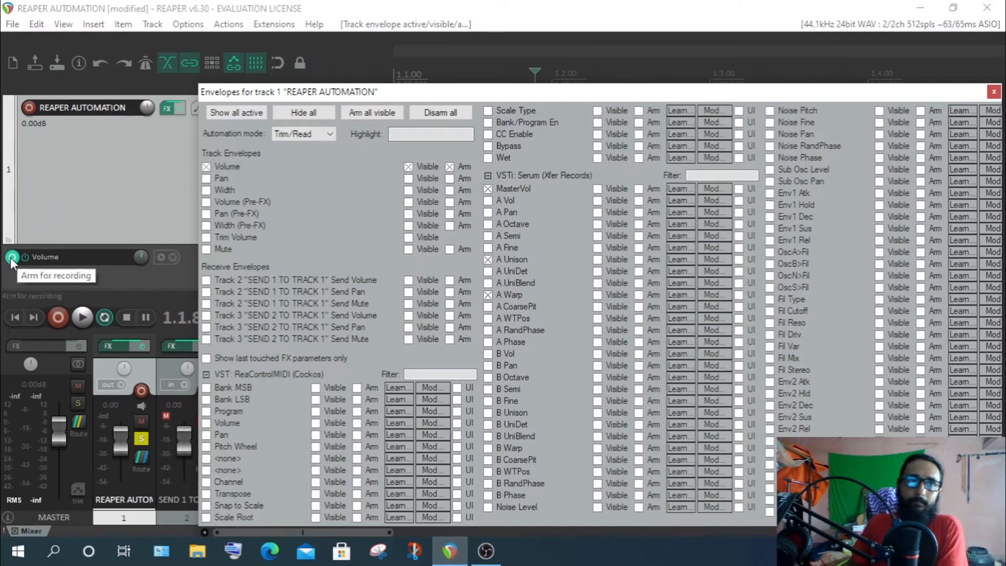
left_click(450, 167)
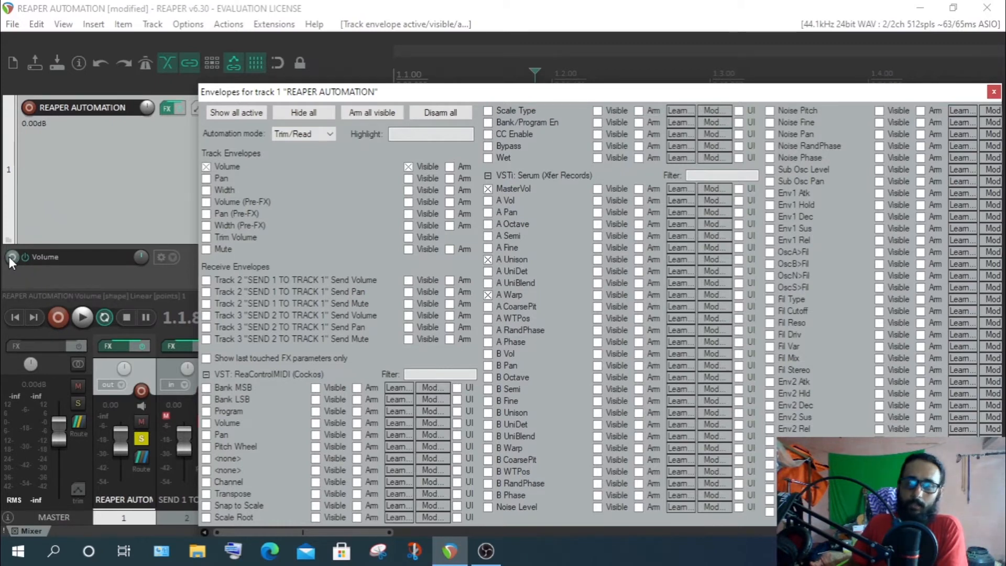
left_click(450, 166)
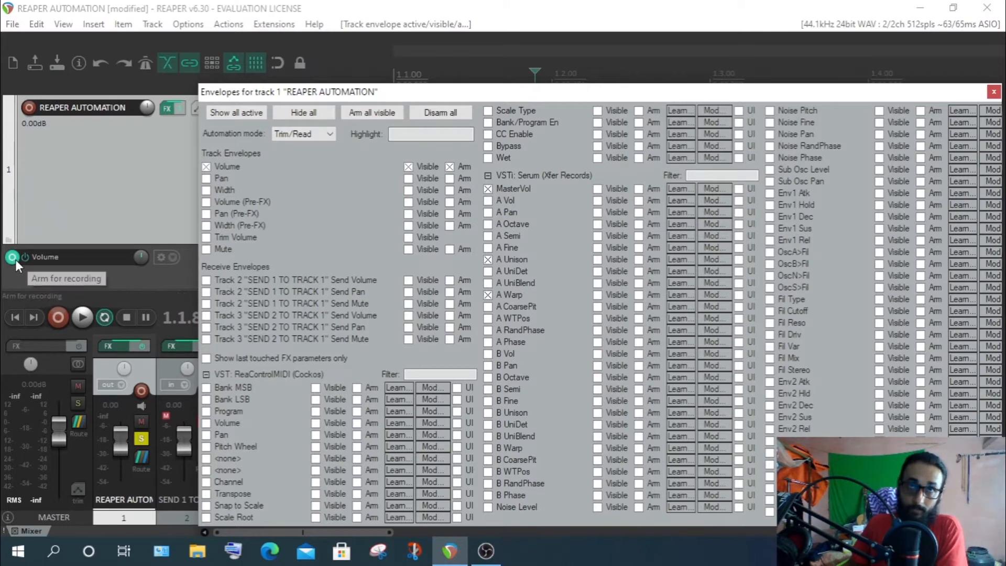
Hide the REAPER AUTOMATION track's Volume envelope lane and make it visible again.
left_click(421, 165)
left_click(409, 166)
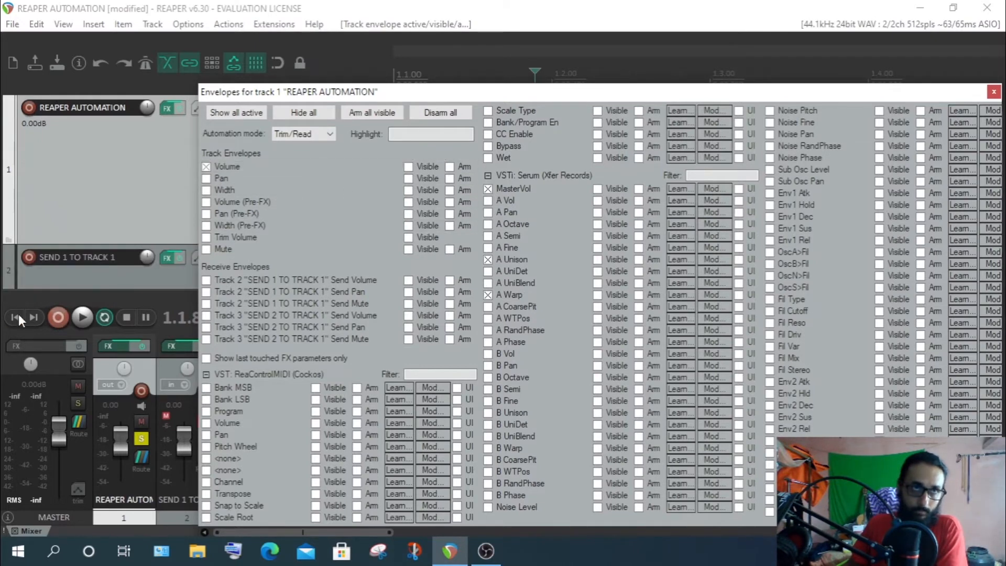
left_click(409, 166)
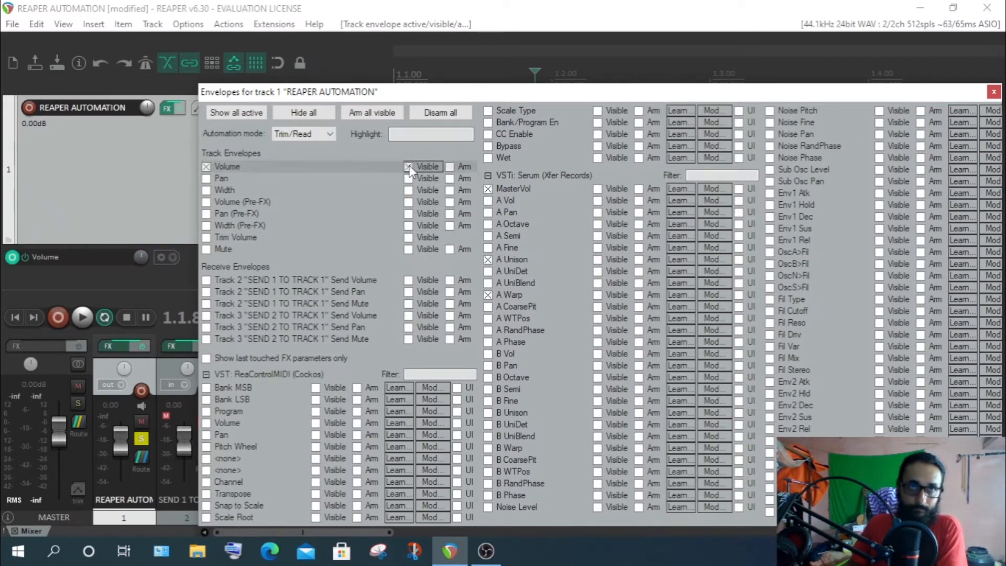
Deactivate the track's Volume envelope, activate it again, and close the envelopes window.
left_click(206, 167)
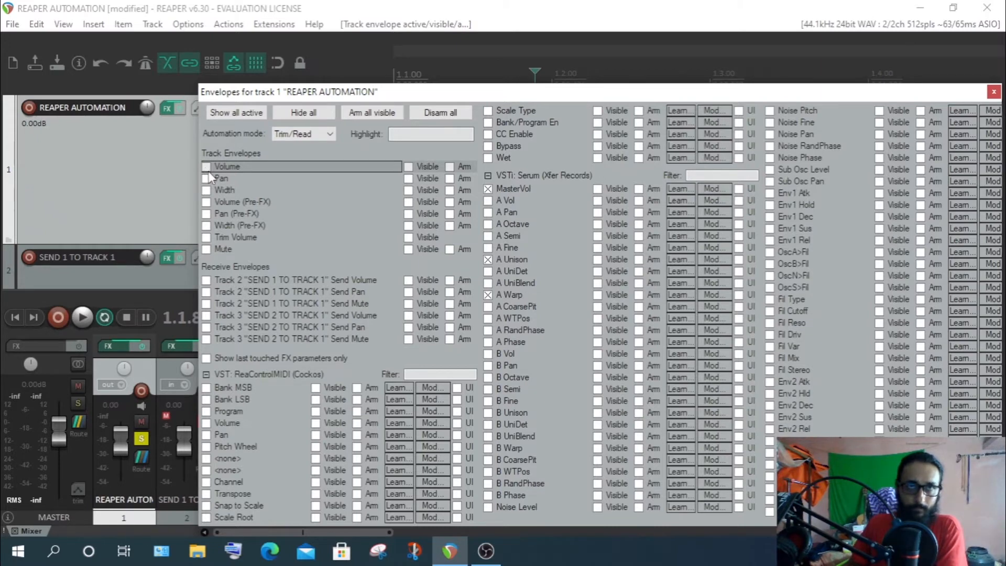
left_click(206, 167)
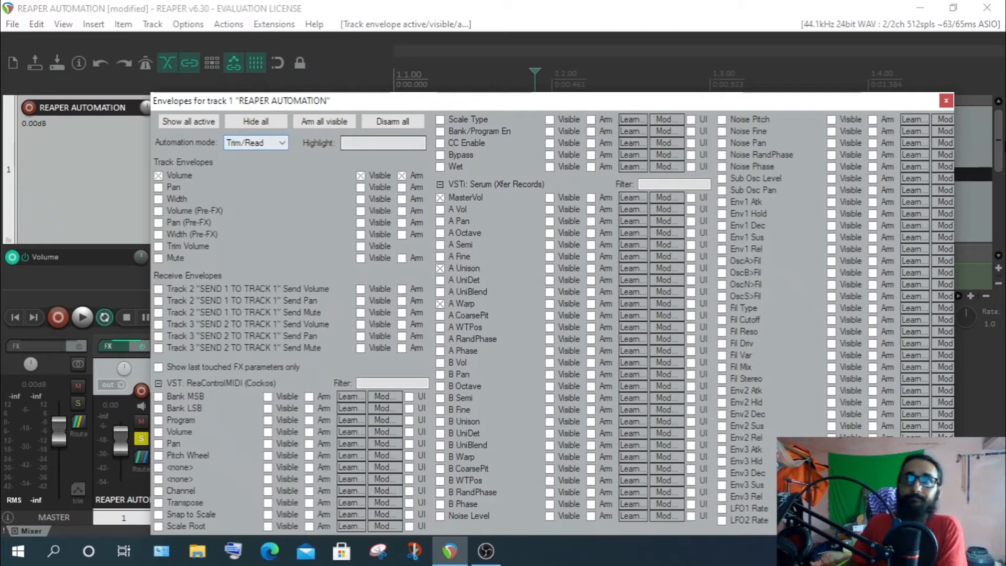
left_click(946, 100)
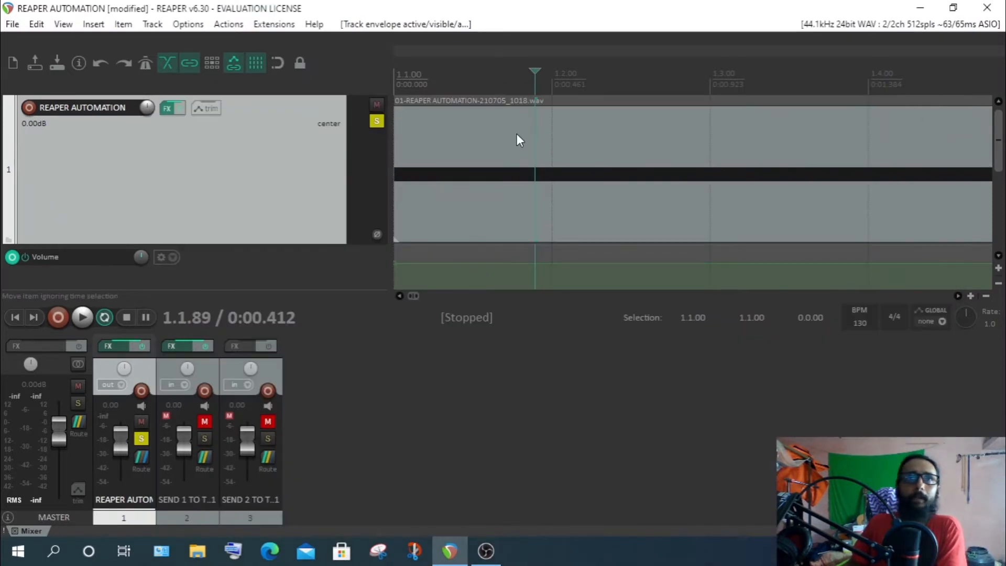
Create a time selection from about 1.1.36 to 1.2.78, play it in a loop from about 1.1.43, and stop playback.
left_click_drag(451, 121, 677, 113)
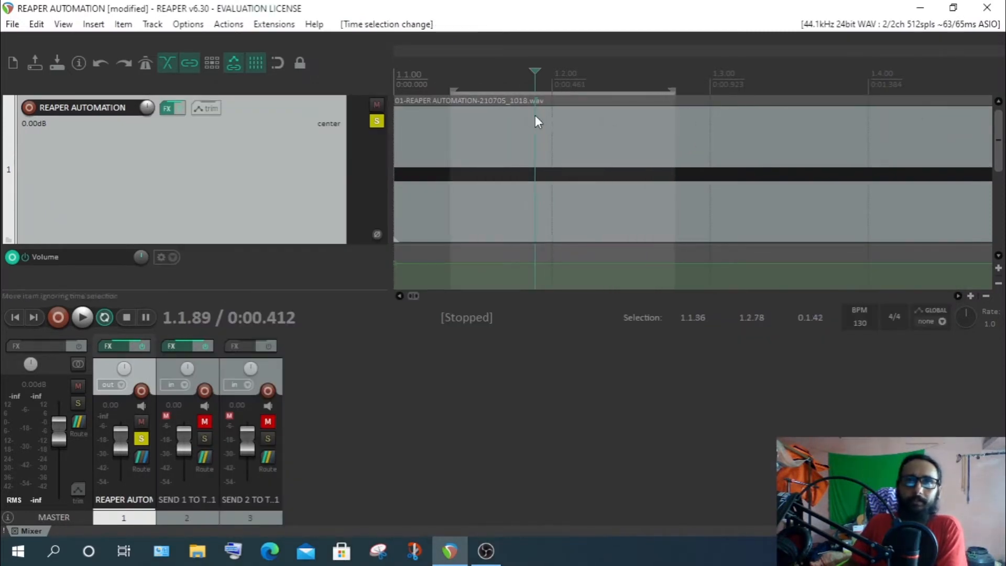
left_click(448, 79)
left_click(461, 73)
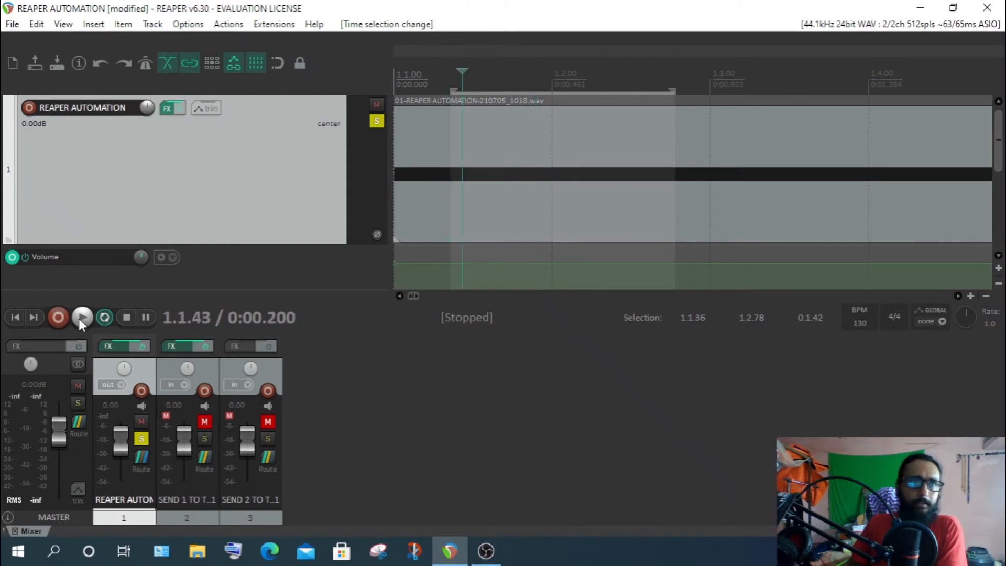
left_click(80, 316)
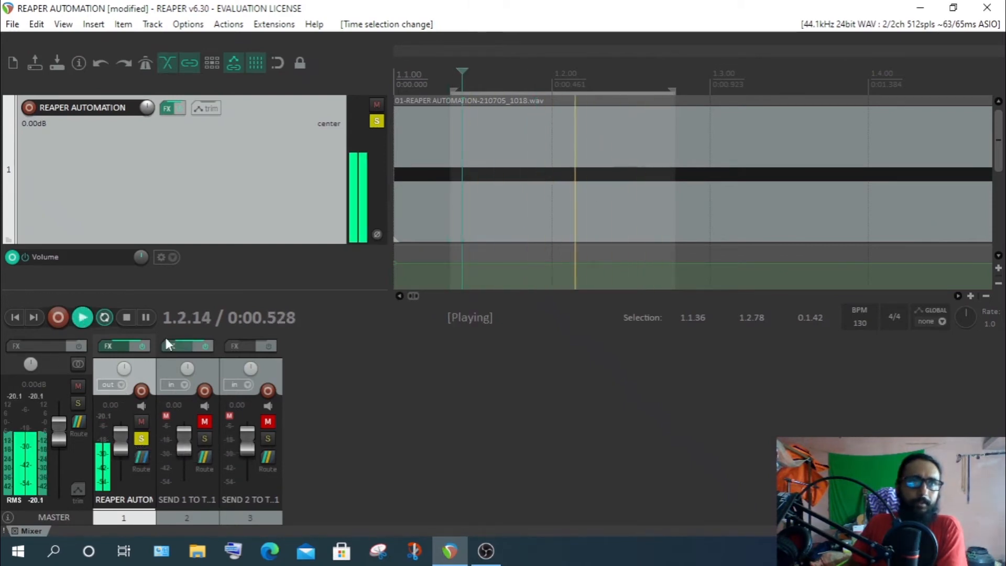
left_click(126, 317)
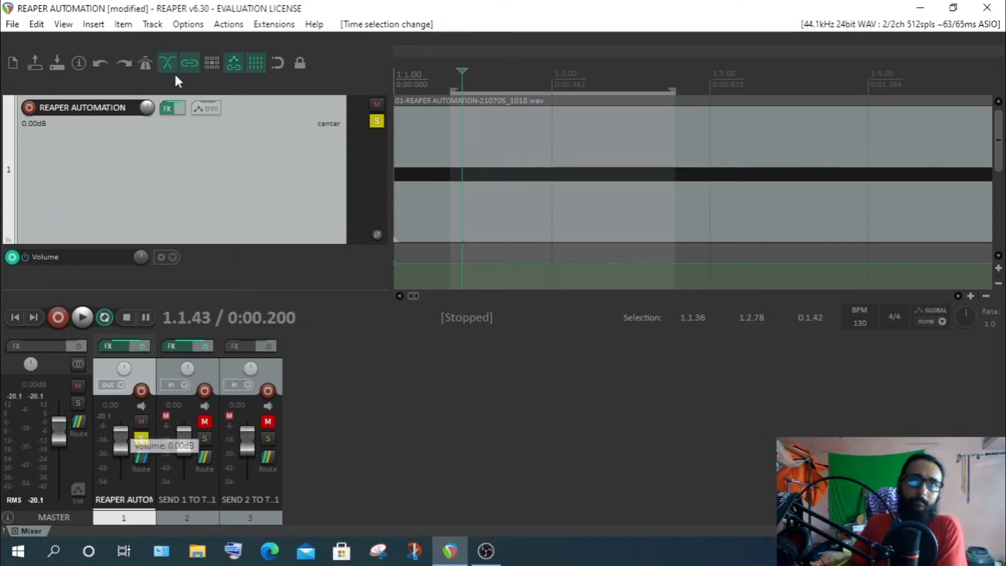
Lower the REAPER AUTOMATION track's volume fader to about -21 dB and reset it to 0.00 dB.
scroll(120, 467, "down", 3)
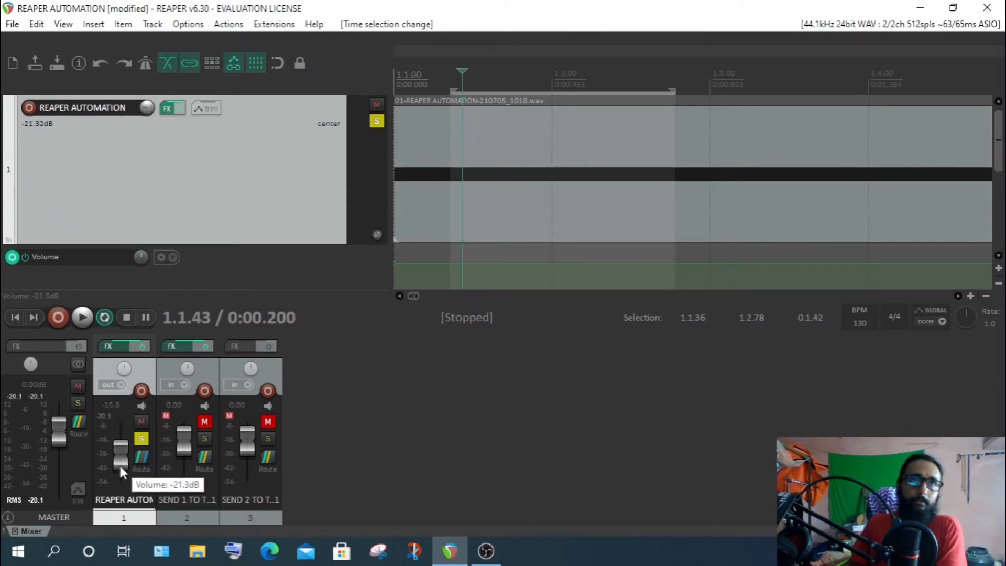
double_click(147, 108)
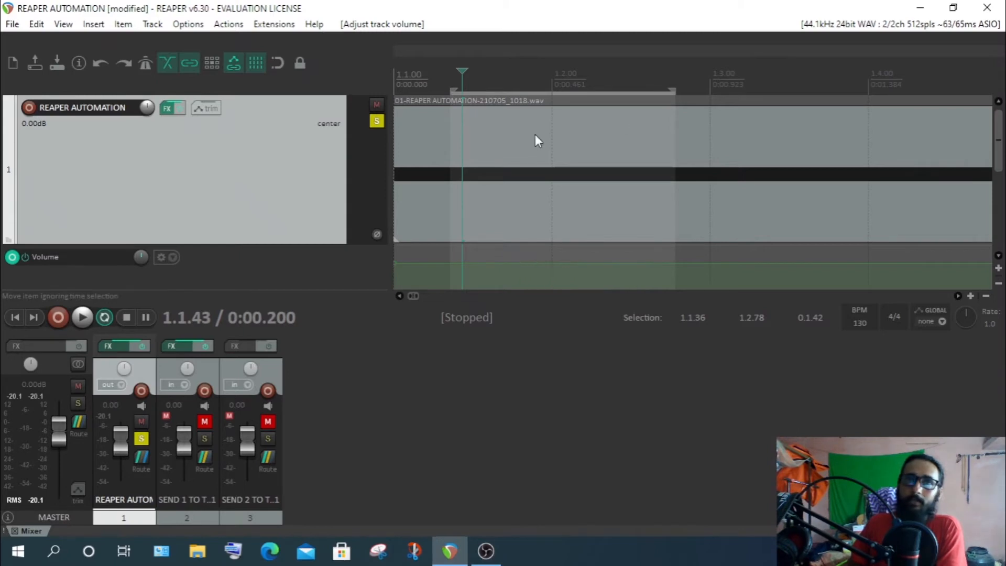
Select the track's audio item, play the loop briefly to check the master level, and stop playback.
left_click(543, 170)
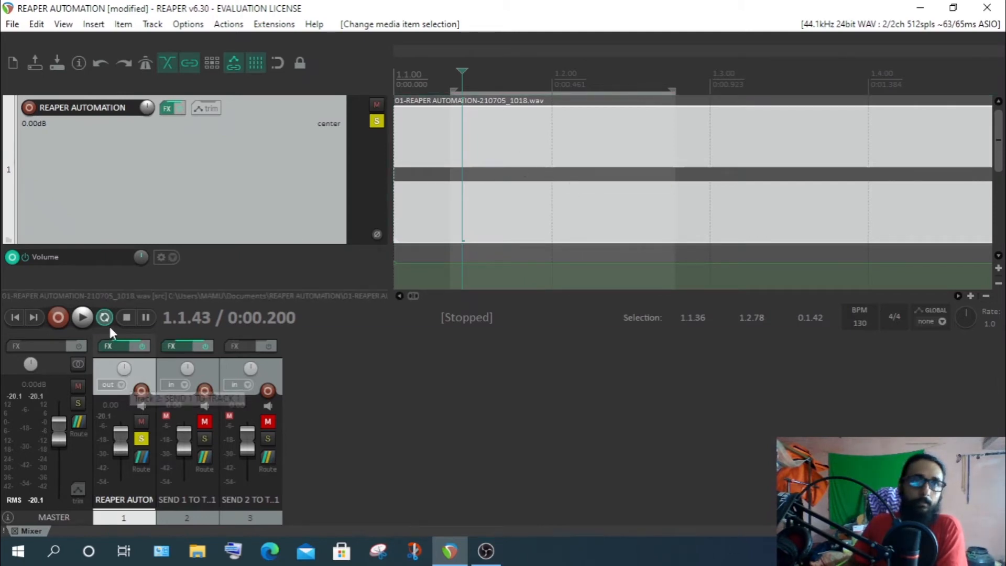
key("space")
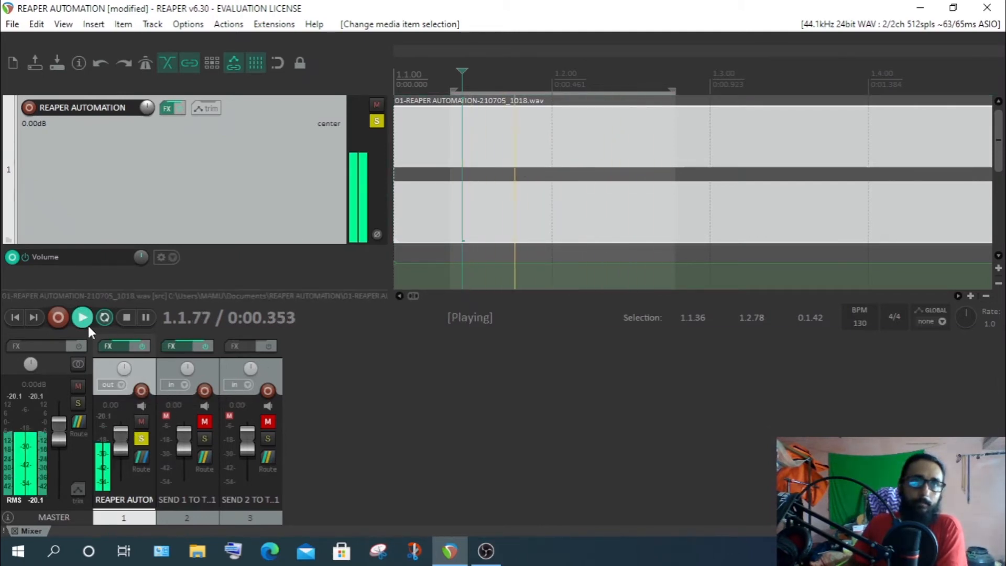
left_click(125, 316)
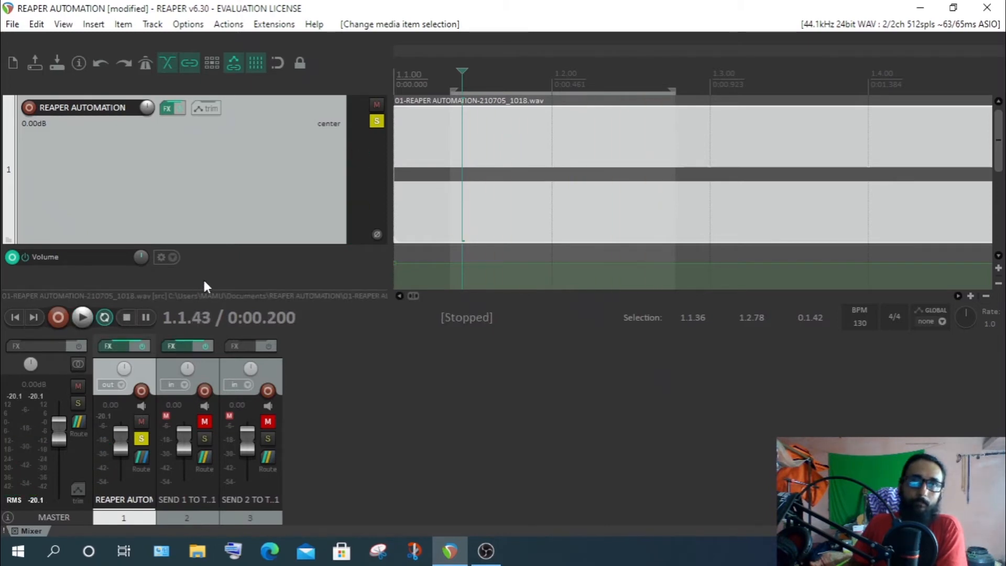
Set the REAPER AUTOMATION track's volume to -2 dB in its routing window and close the window.
right_click(147, 106)
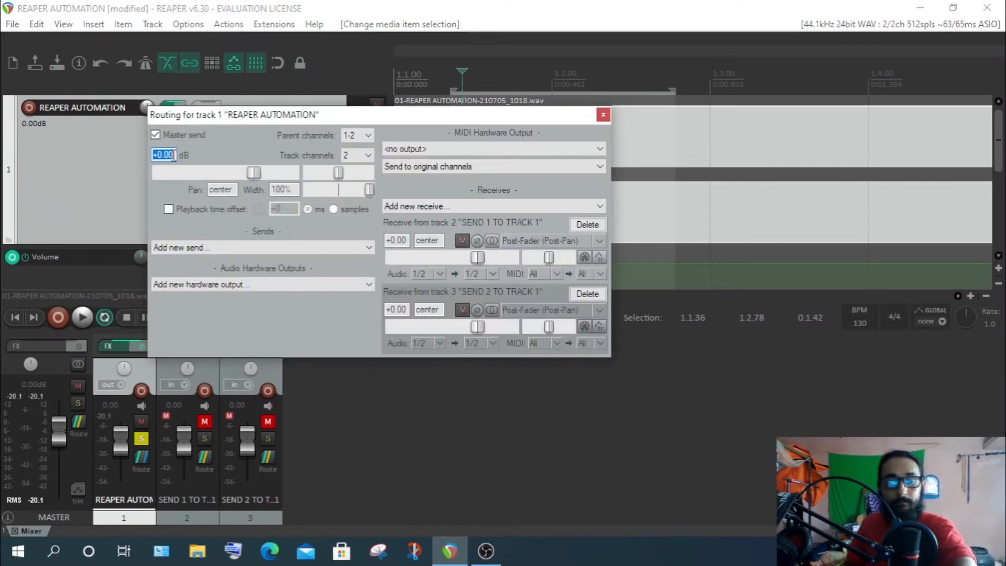
type("-2")
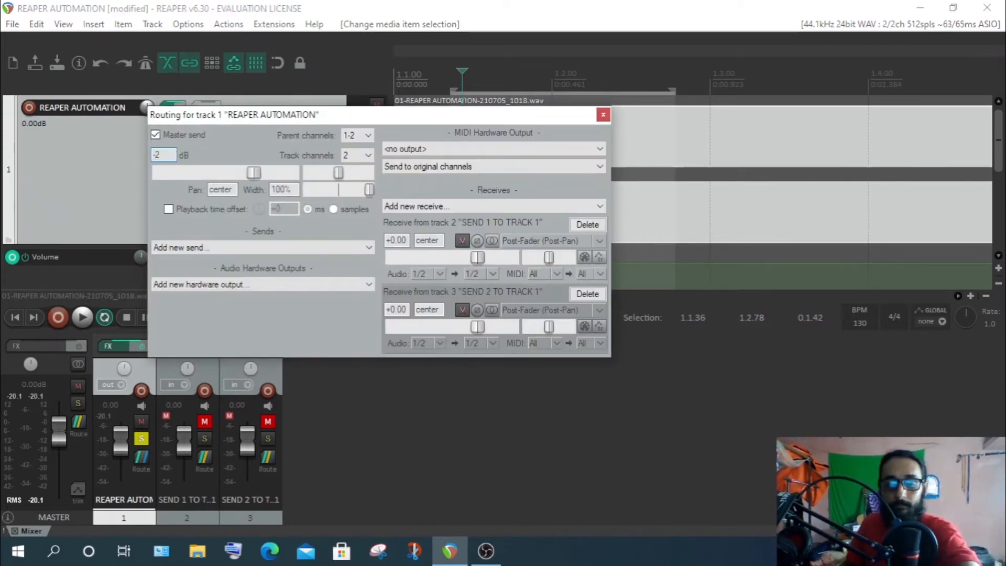
key("Return")
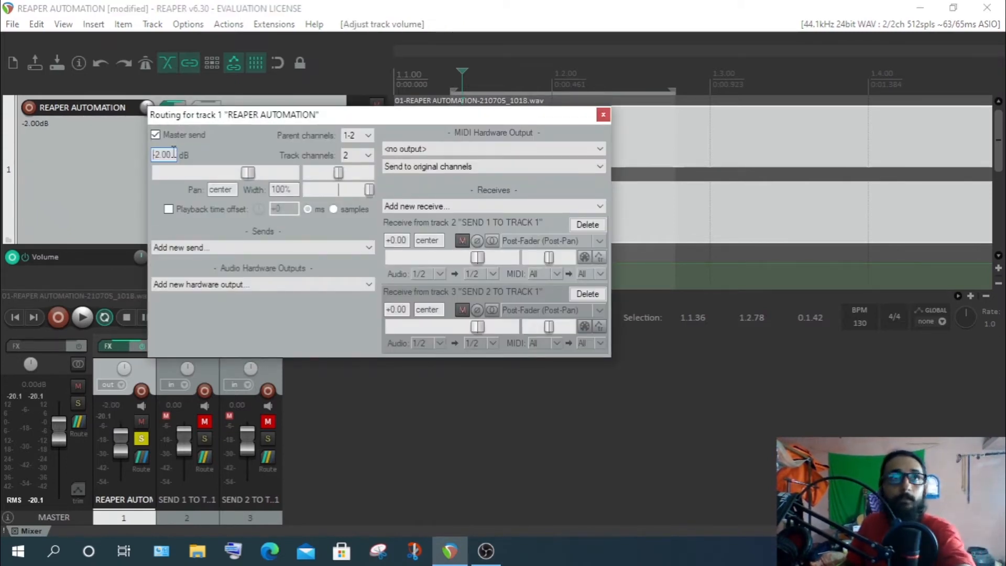
left_click(602, 115)
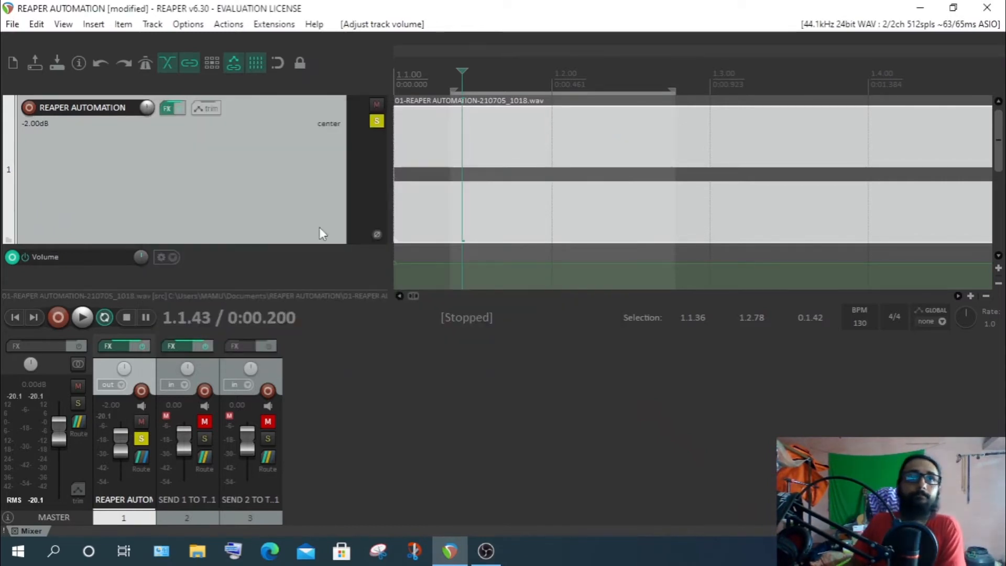
Clear the track's Volume envelope, activate it again with the fader at -2.00 dB, and close the envelopes window.
mouse_move(147, 108)
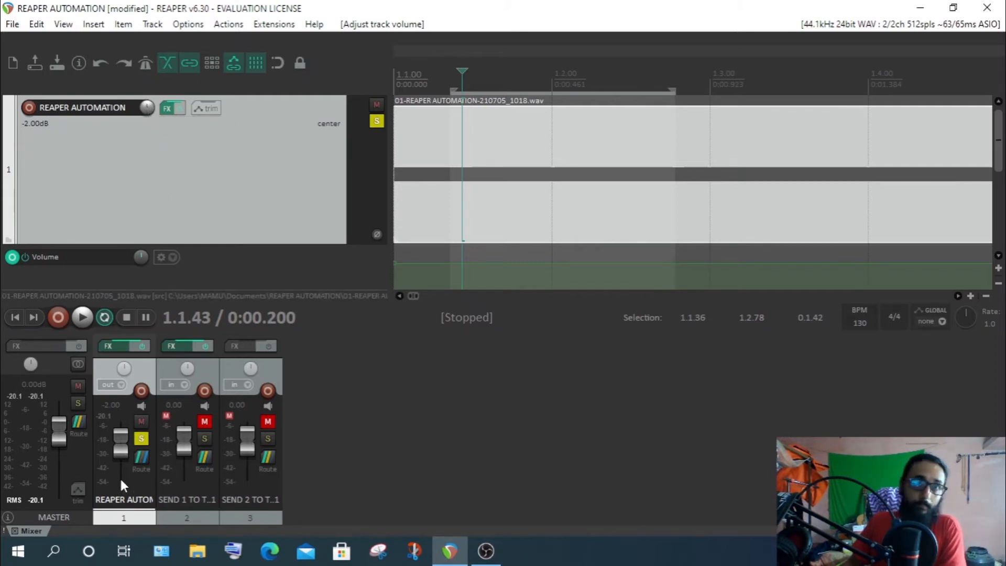
mouse_move(122, 454)
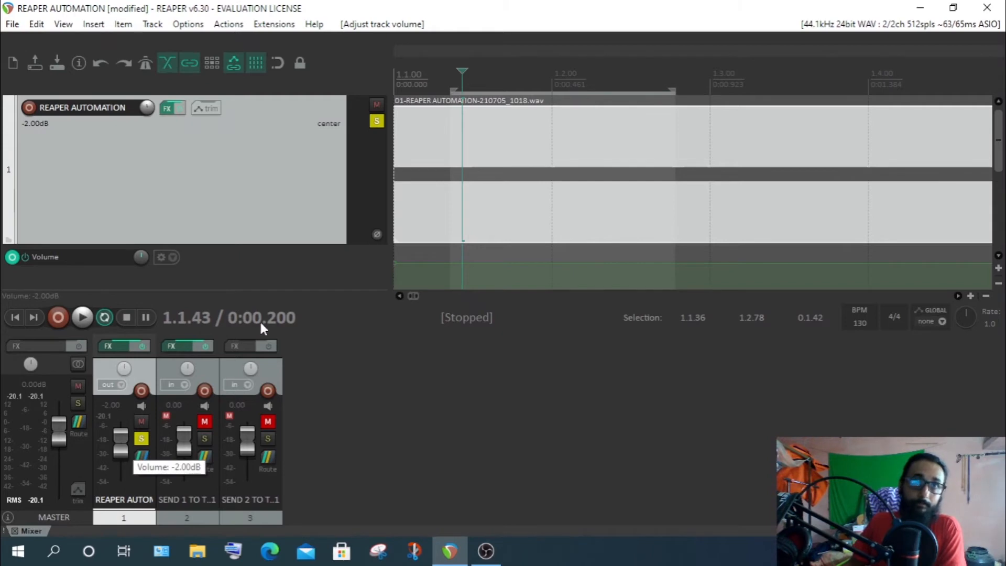
left_click(160, 256)
left_click(191, 308)
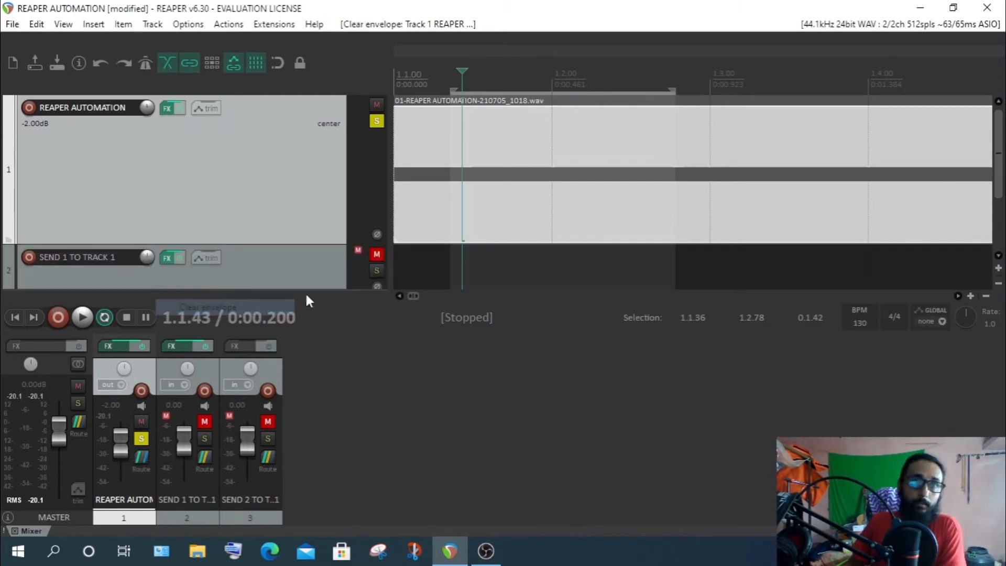
left_click(210, 110)
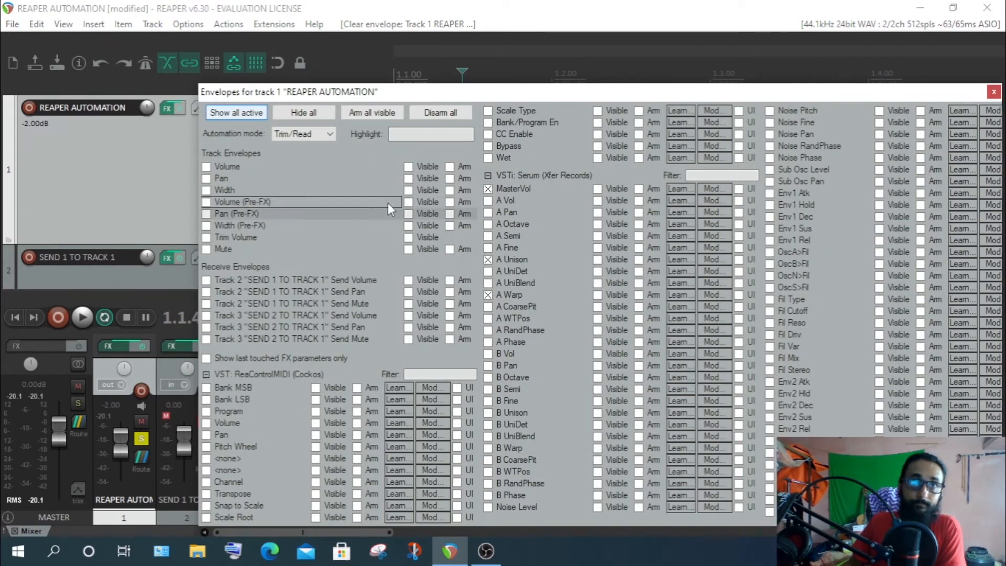
left_click(237, 166)
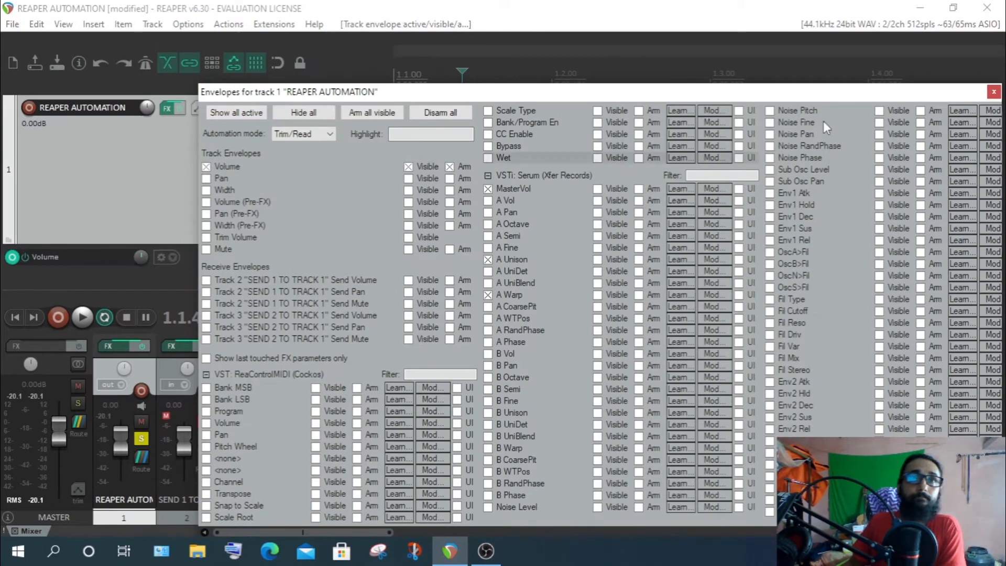
left_click(994, 91)
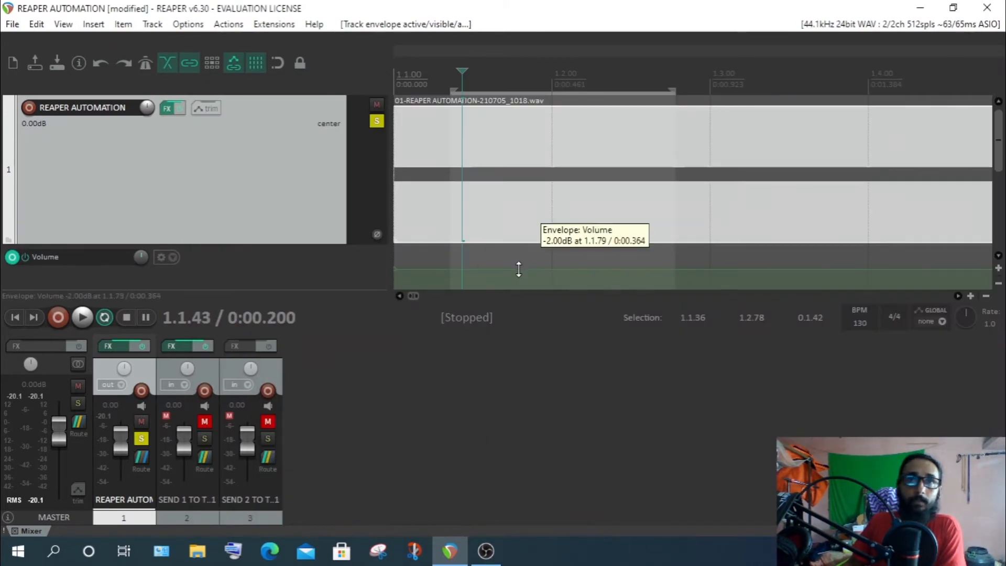
Switch the REAPER AUTOMATION track's automation mode to Read and close the envelopes window.
left_click(220, 267)
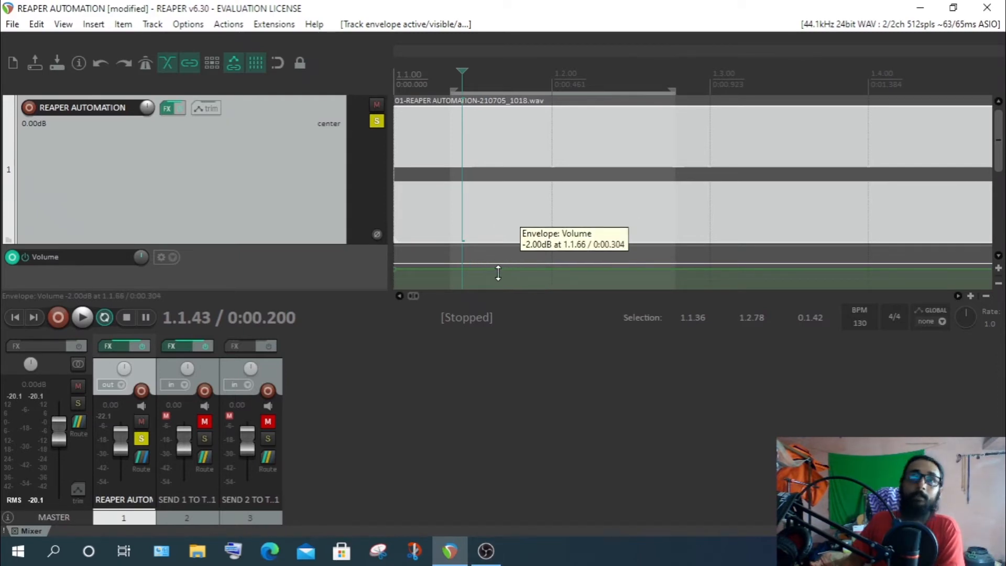
left_click(202, 108)
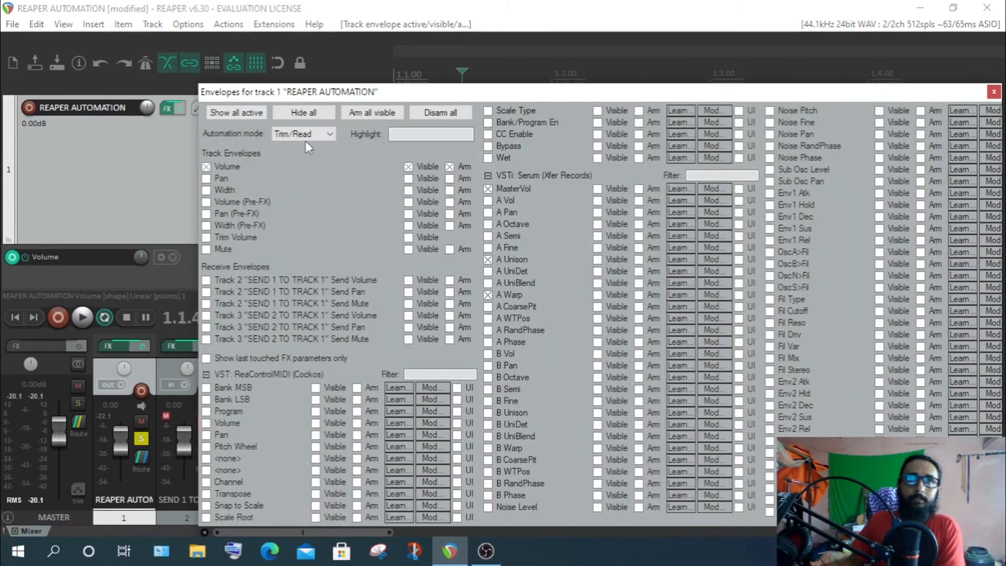
left_click(304, 134)
left_click(303, 157)
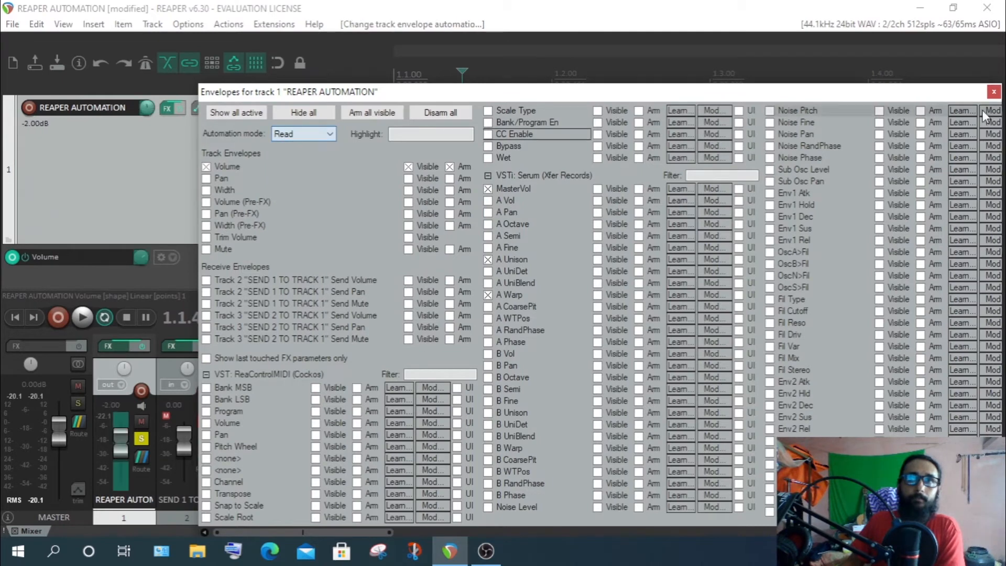
key("Escape")
Check the track's volume in Read mode, return the automation mode to Trim/Read, and close the envelopes window.
mouse_move(148, 114)
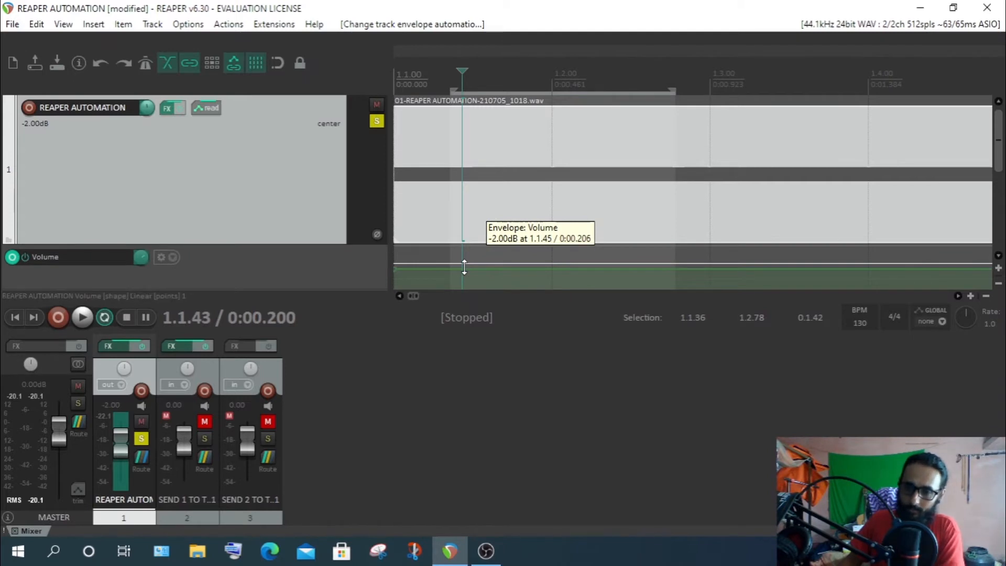
left_click(201, 108)
left_click(327, 136)
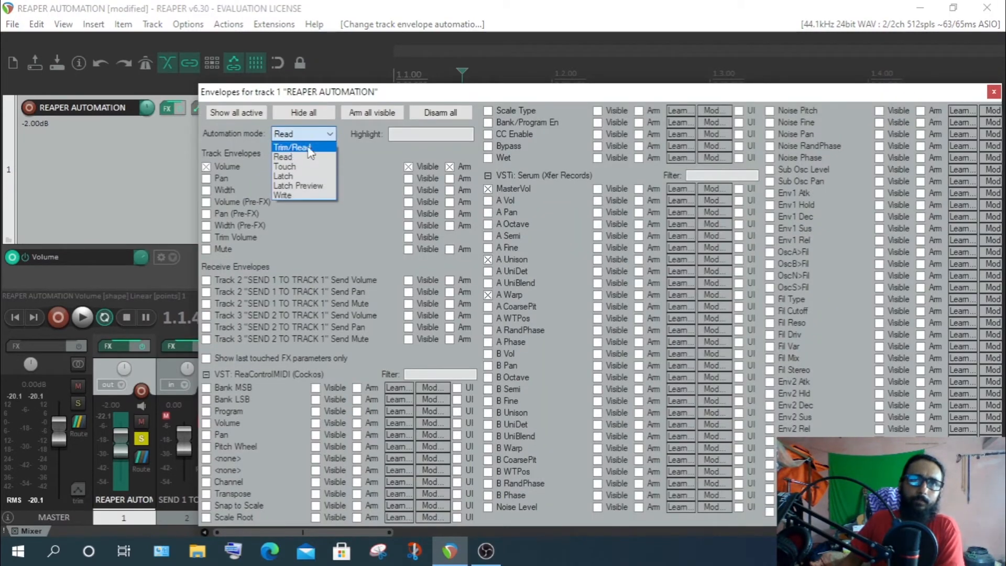
left_click(290, 148)
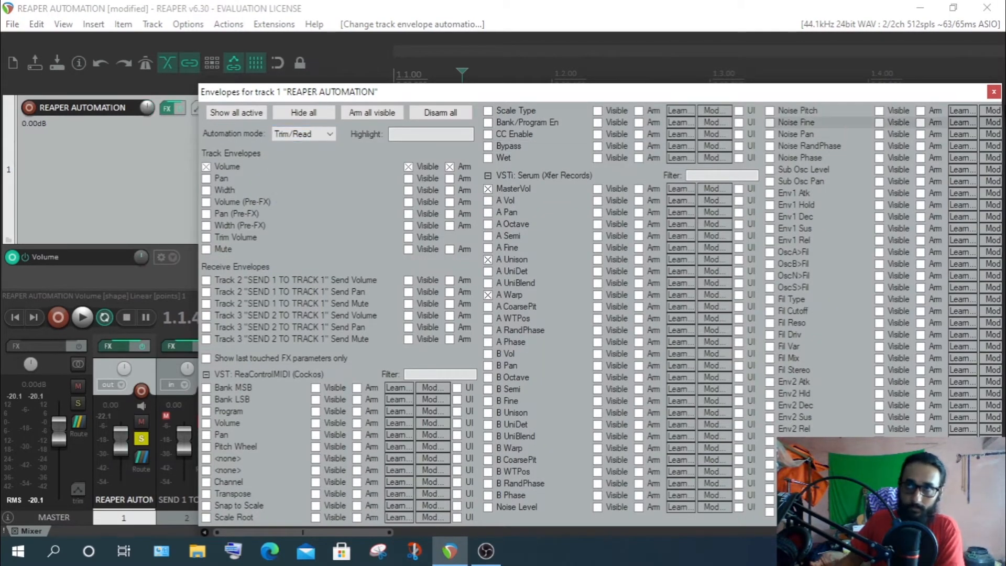
key("Escape")
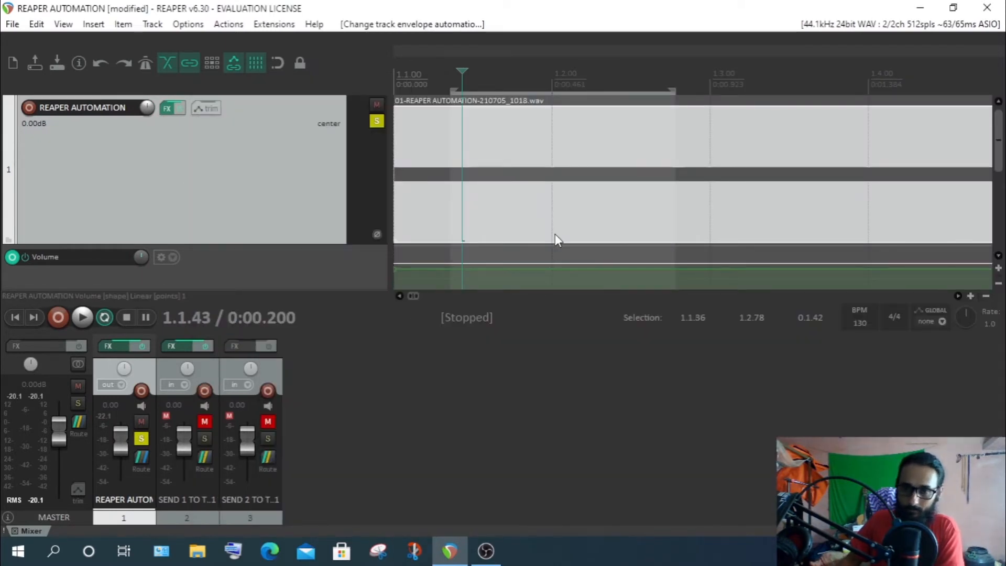
Remove the time selection and freehand-draw a wavy curve on the track's Volume envelope from 1.1.43 to about 2.1.10.
right_click(535, 90)
left_click(595, 12)
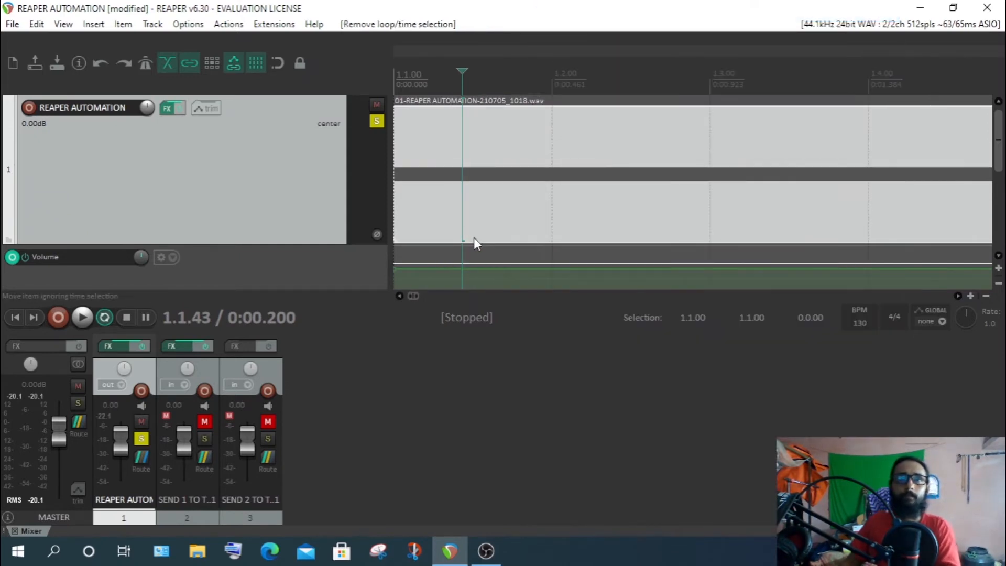
scroll(474, 240, "down", 1)
left_click_drag(1000, 144, 1001, 174)
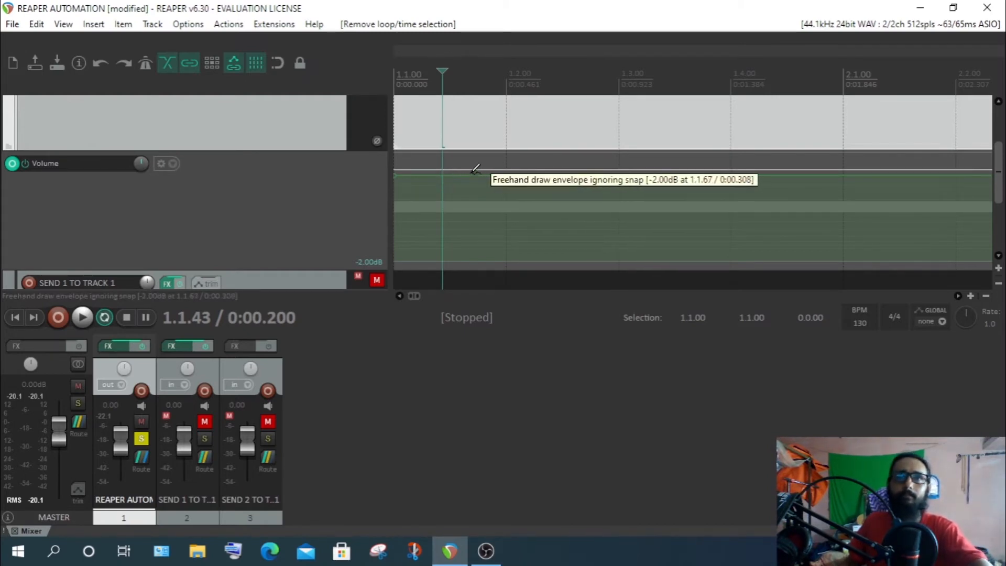
mouse_move(447, 175)
left_mouse_down()
mouse_move(496, 213)
mouse_move(536, 178)
mouse_move(579, 214)
mouse_move(617, 178)
mouse_move(681, 207)
mouse_move(681, 166)
mouse_move(713, 194)
mouse_move(707, 165)
mouse_move(741, 150)
mouse_move(756, 210)
mouse_move(771, 166)
mouse_move(788, 207)
mouse_move(822, 152)
mouse_move(834, 194)
mouse_move(840, 152)
mouse_move(858, 184)
left_mouse_up()
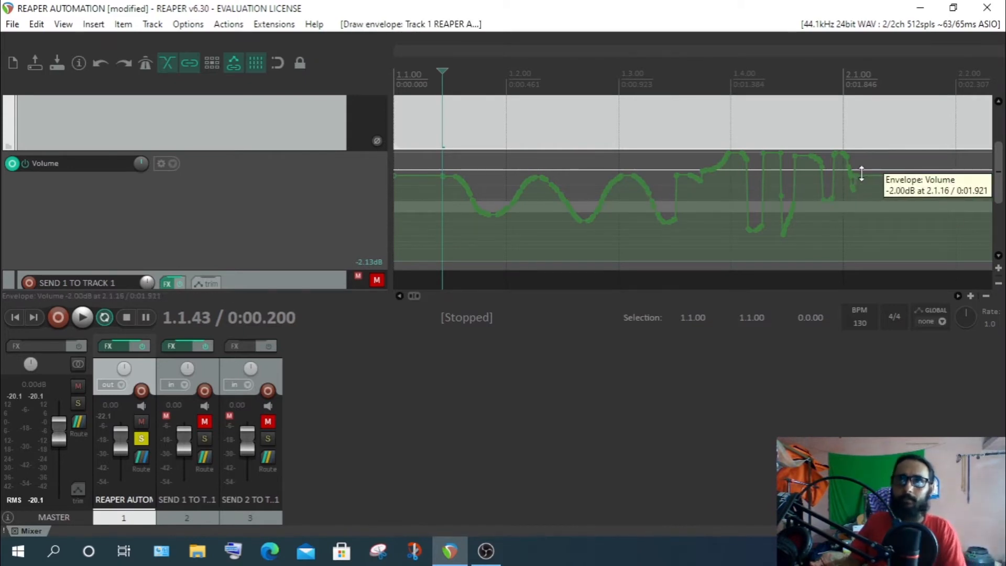
Delete the freehand-drawn Volume envelope points after about 1.2.84, keeping only the first two dips.
left_click_drag(866, 155, 601, 227)
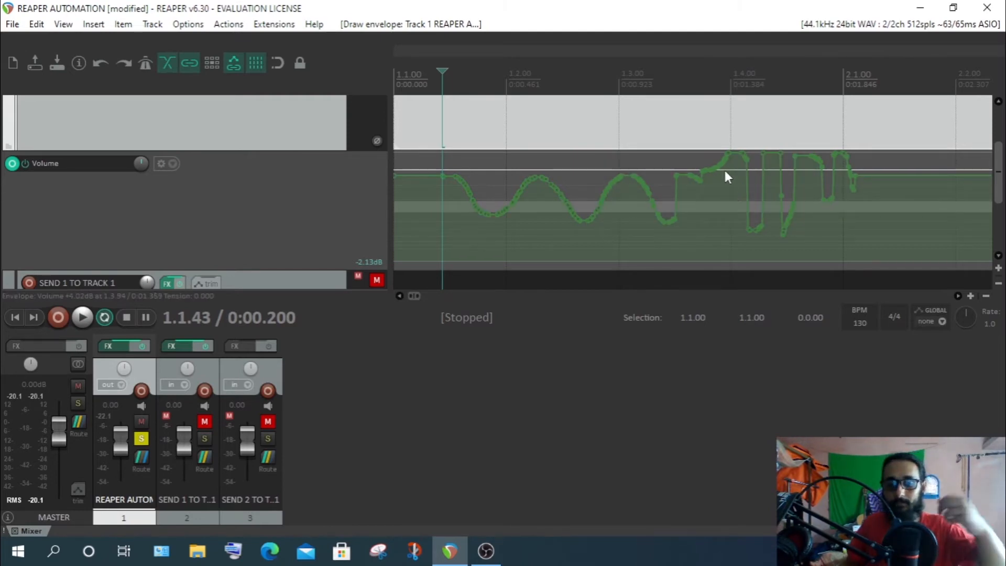
key("Delete")
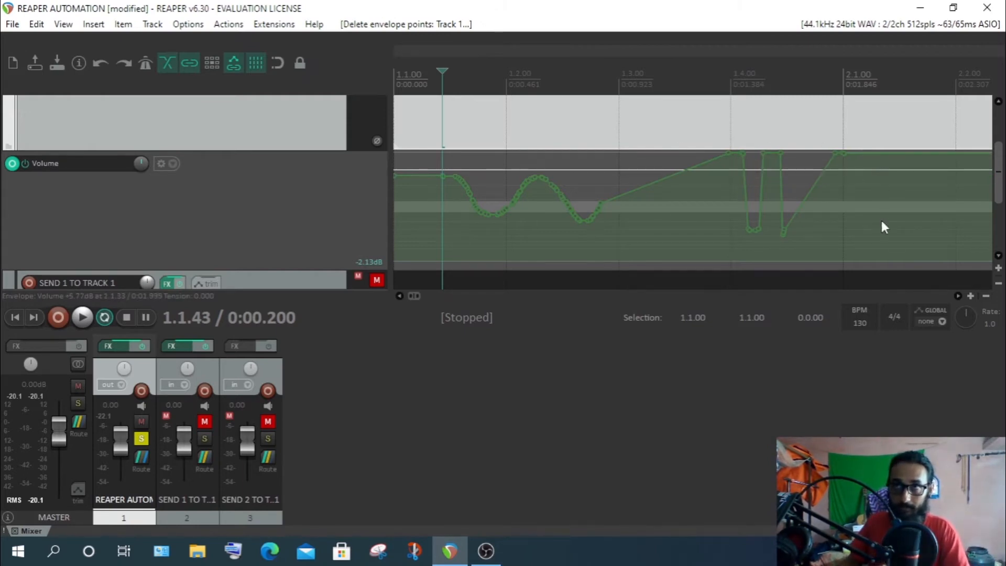
left_click_drag(874, 251, 654, 152)
key("Delete")
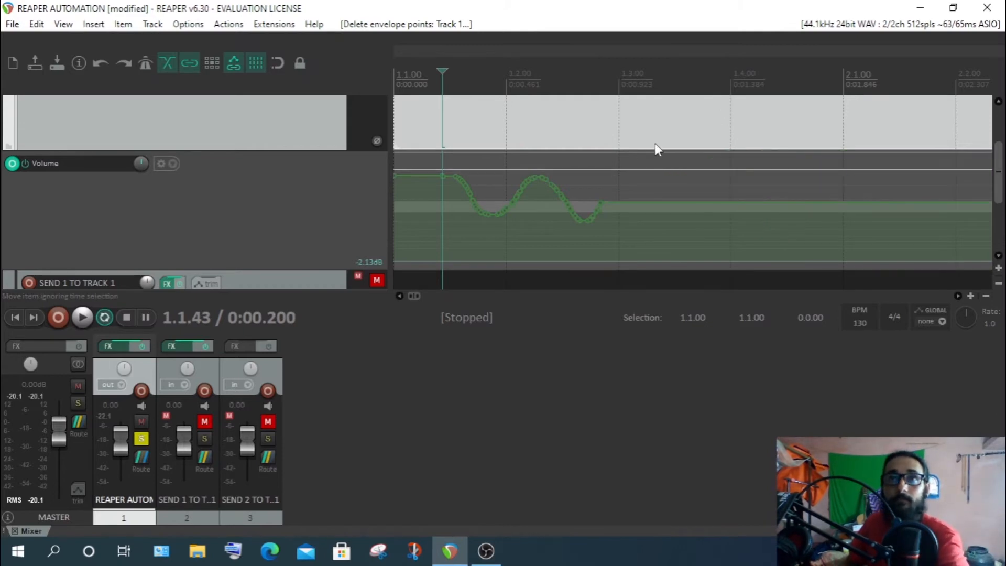
Insert several single points along the flat -13.7 dB section of the Volume envelope, starting at about 1.3.38.
left_click(649, 202)
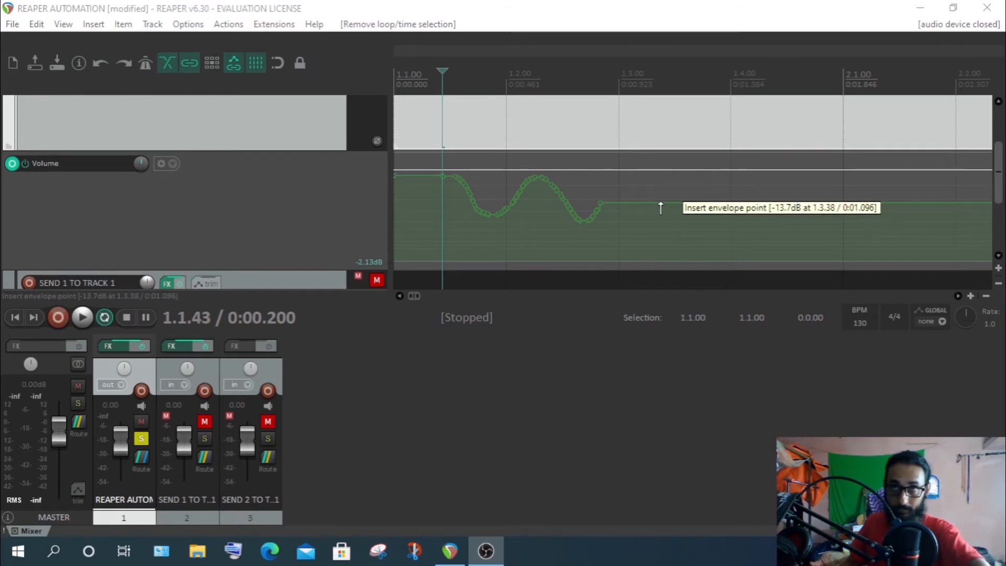
left_click(661, 204)
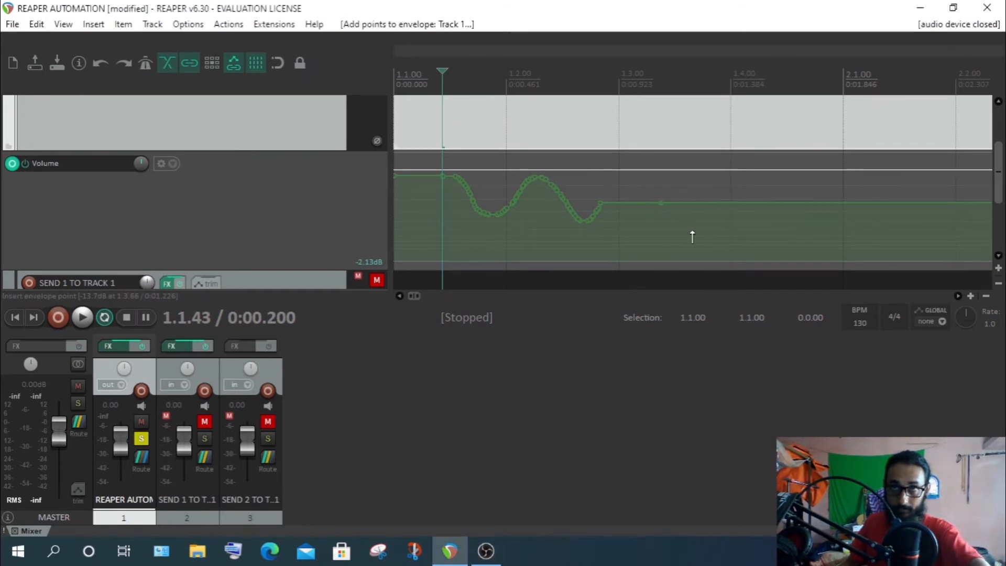
left_click(725, 203, "shift")
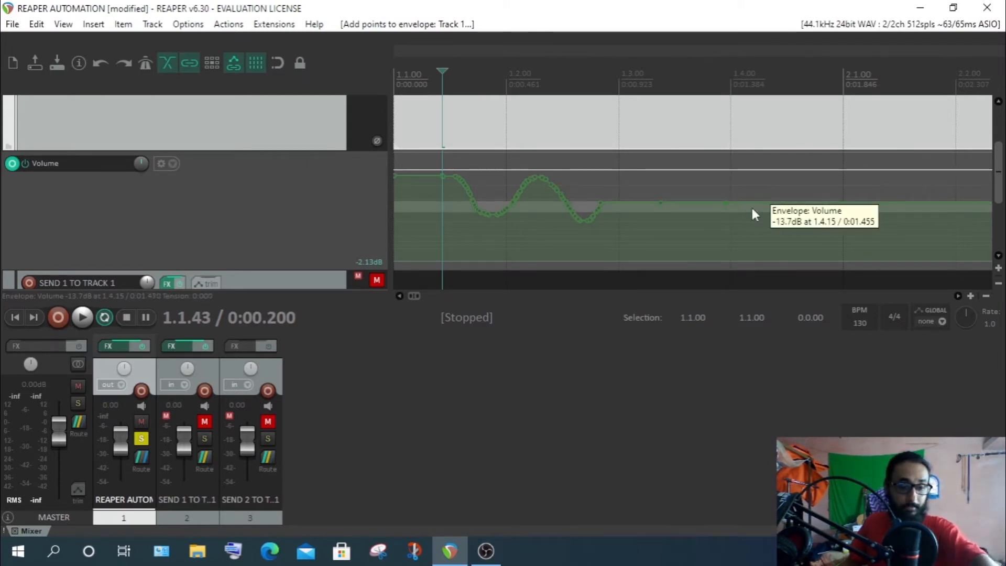
left_click(781, 203, "shift")
left_click(811, 203, "shift")
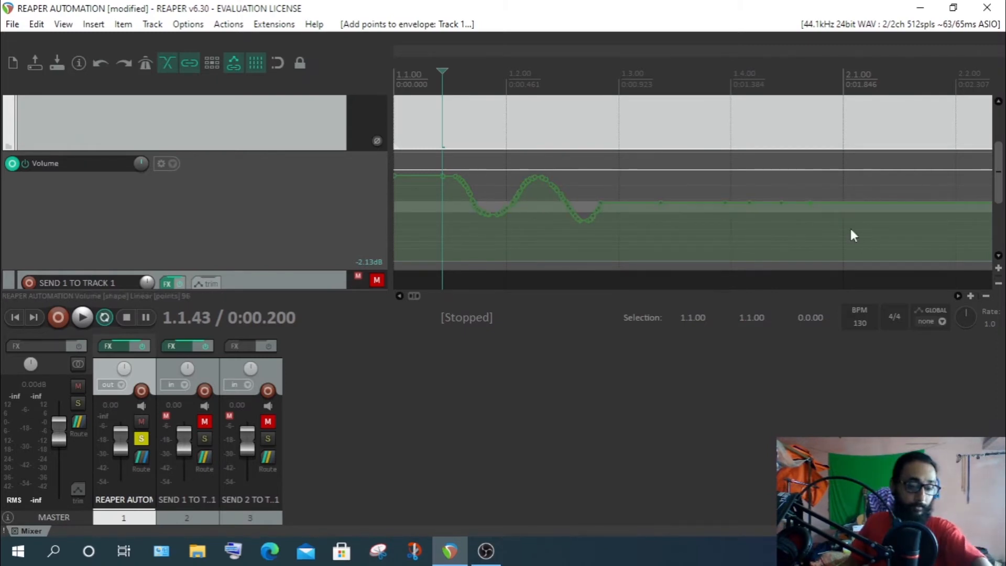
Delete the single points inserted on the flat section of the Volume envelope one by one.
left_click(812, 206, "alt")
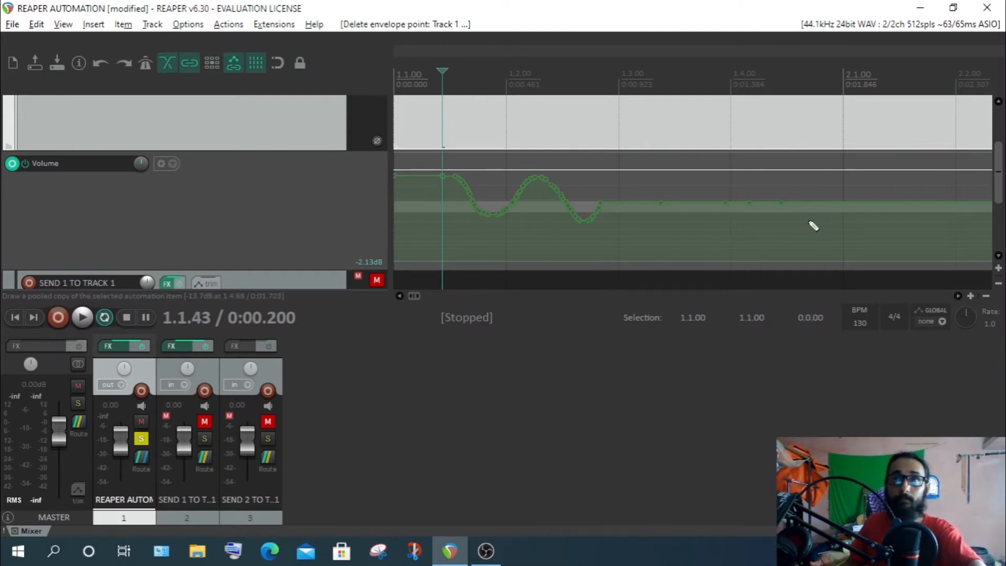
left_click(750, 204, "alt")
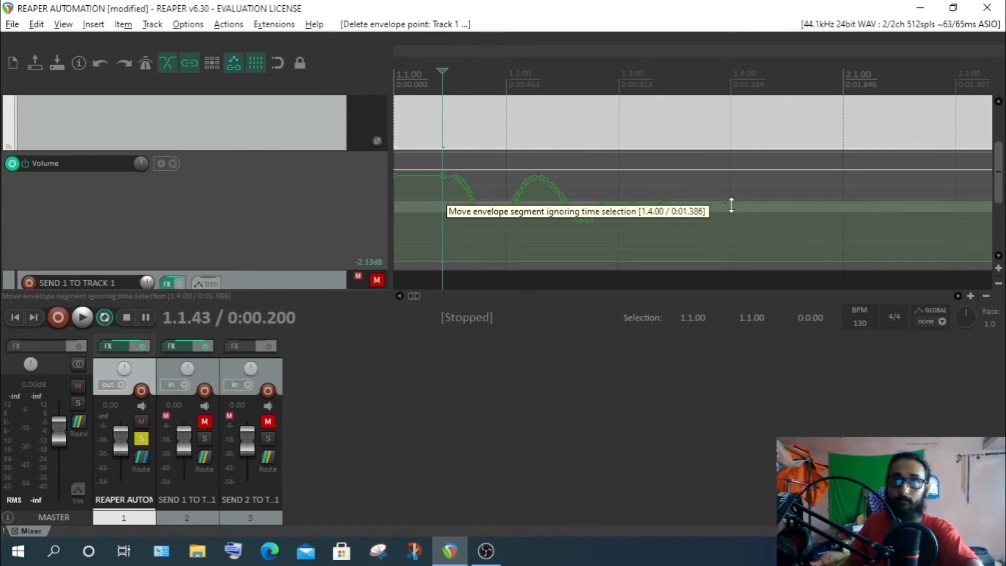
left_click(727, 204, "alt")
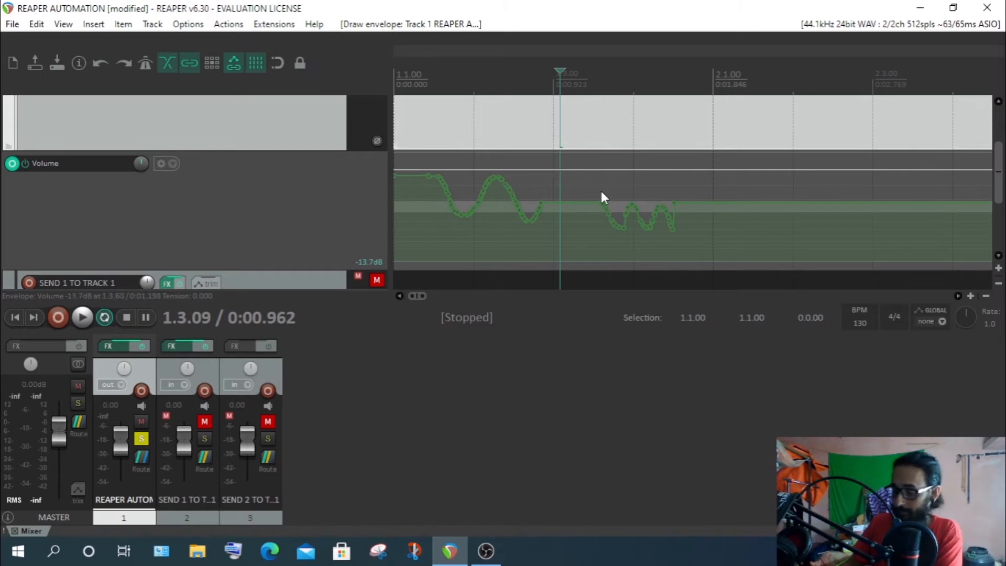
Select all points of the second, smaller Volume envelope wave, copy them, and paste them at 1.4.75.
left_click_drag(602, 187, 678, 247)
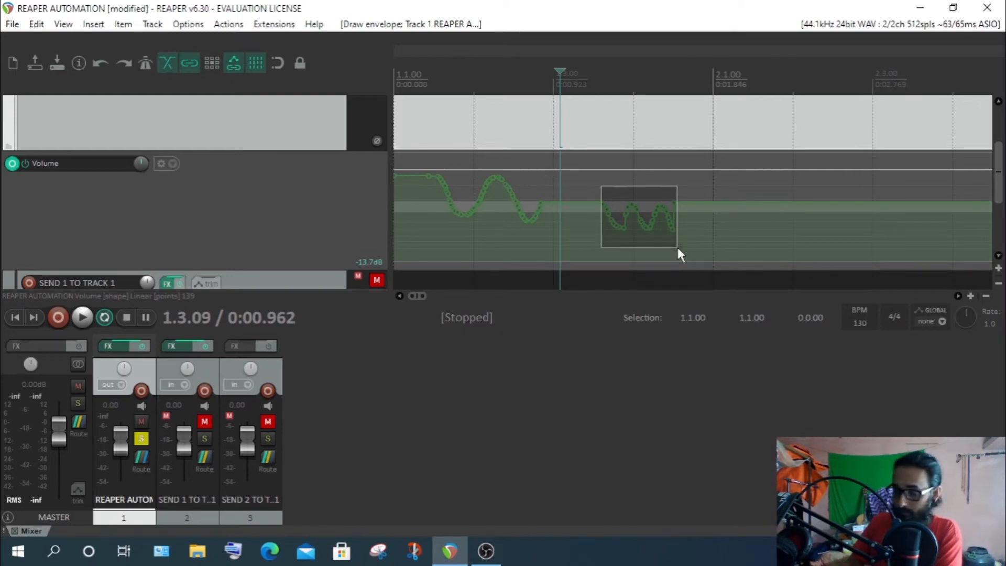
scroll(678, 247, "up", 5)
left_click_drag(677, 247, 662, 248)
scroll(663, 248, "down", 2)
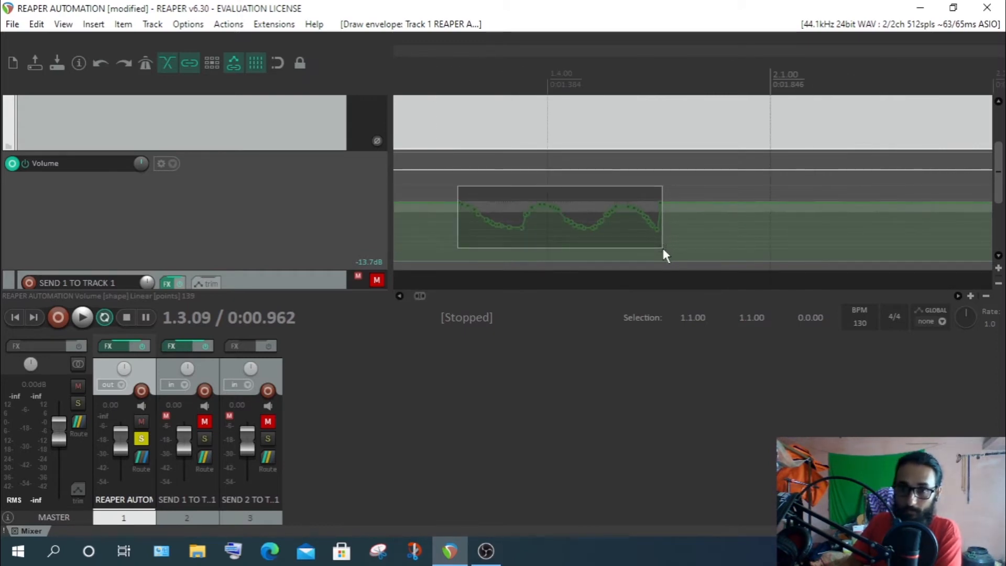
mouse_move(661, 246)
left_mouse_down()
mouse_move(650, 249)
mouse_move(659, 250)
left_mouse_up()
scroll(659, 250, "up", 2)
scroll(659, 250, "down", 2)
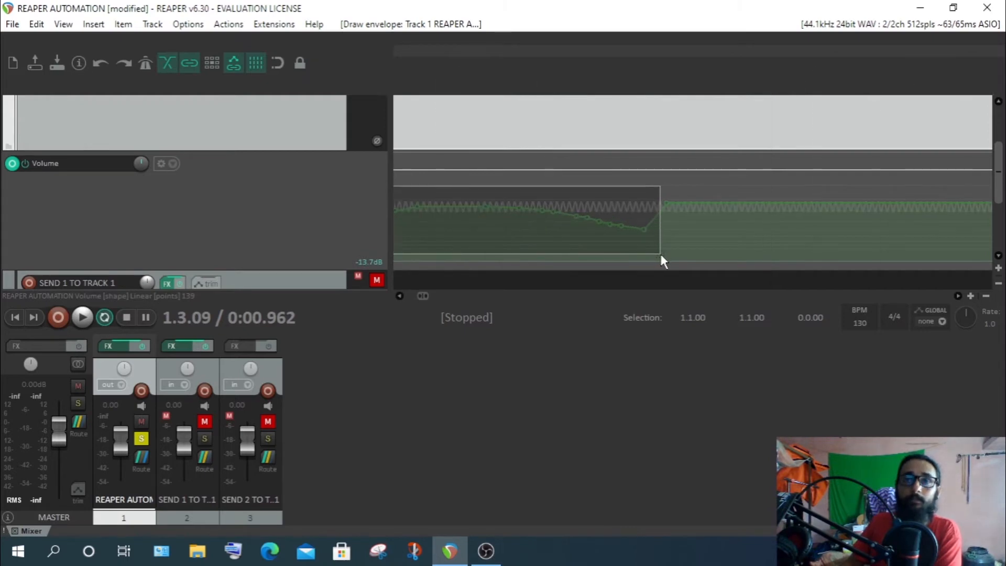
scroll(659, 250, "down", 1)
left_click_drag(659, 250, 661, 252)
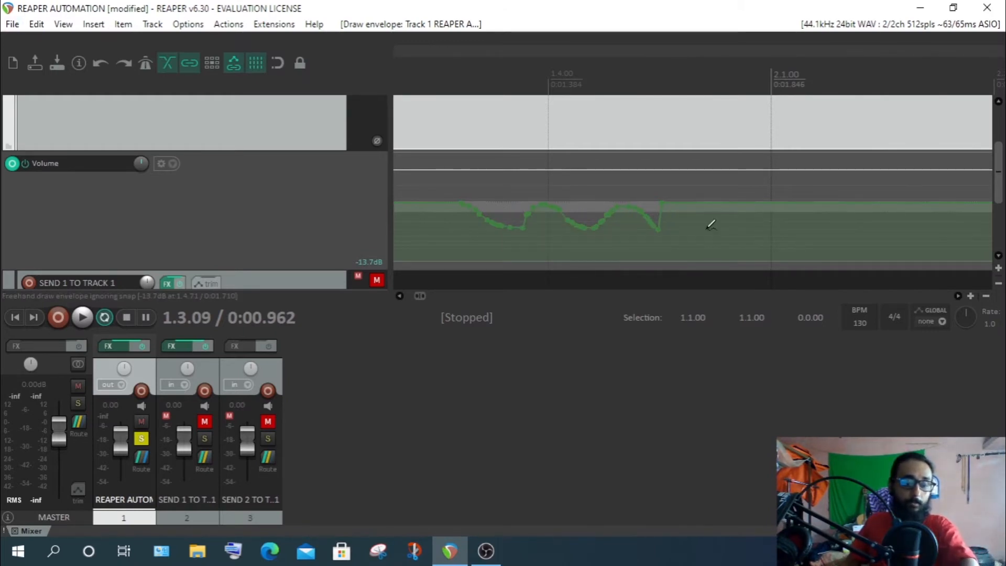
left_click(714, 87)
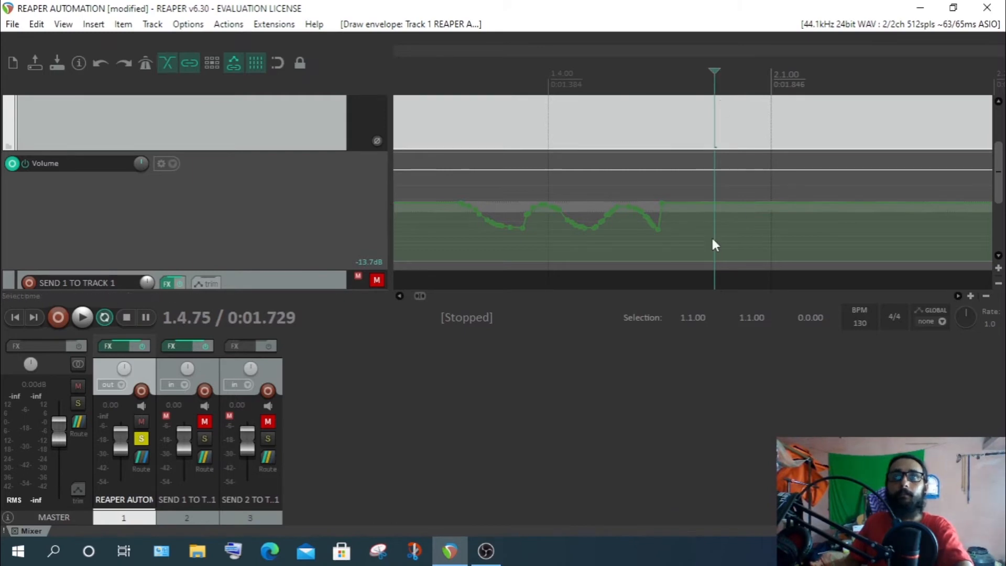
key("ctrl+v")
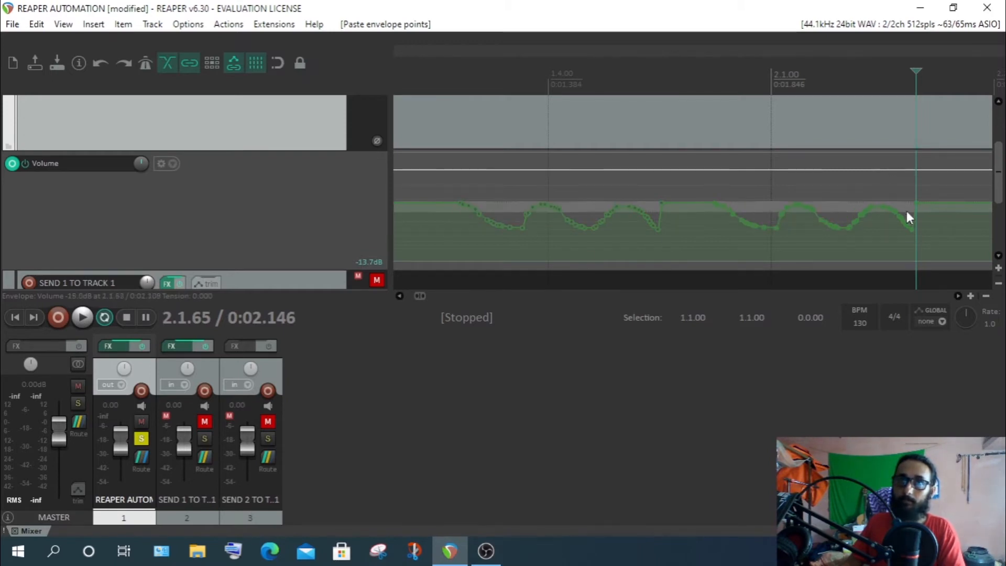
Paste another copy of the small Volume envelope wave at 2.2.01.
scroll(876, 162, "down", 2)
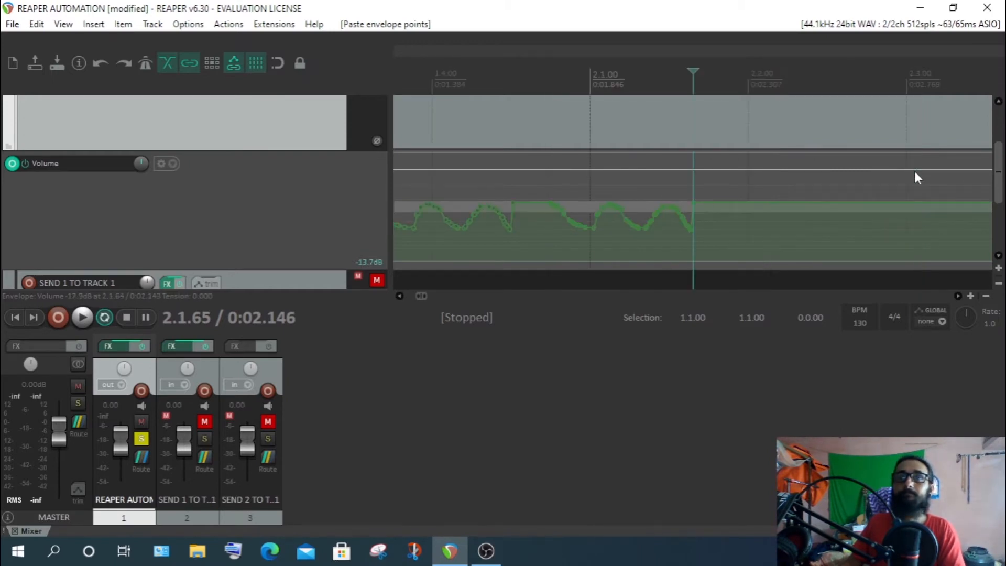
left_click(751, 85)
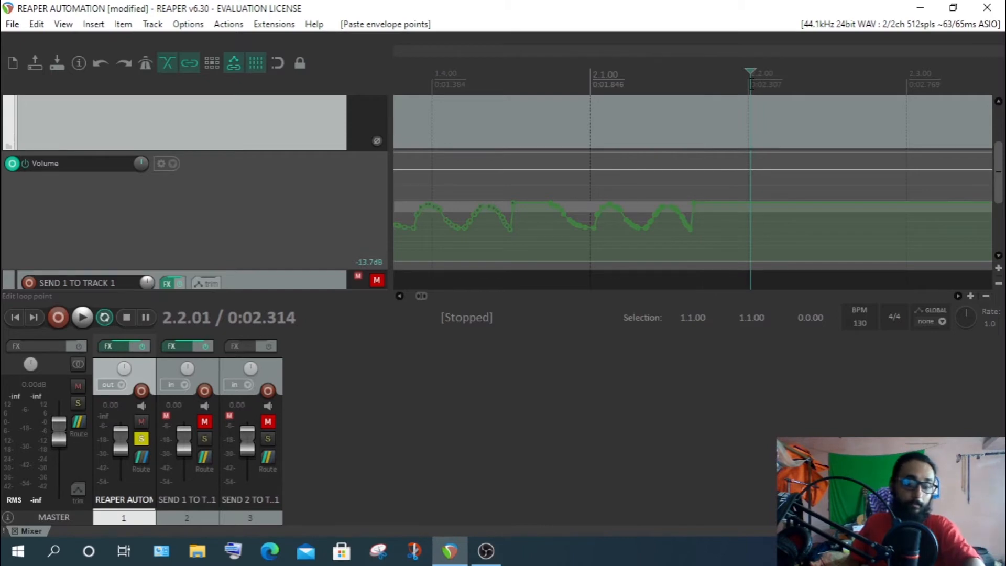
key("ctrl+v")
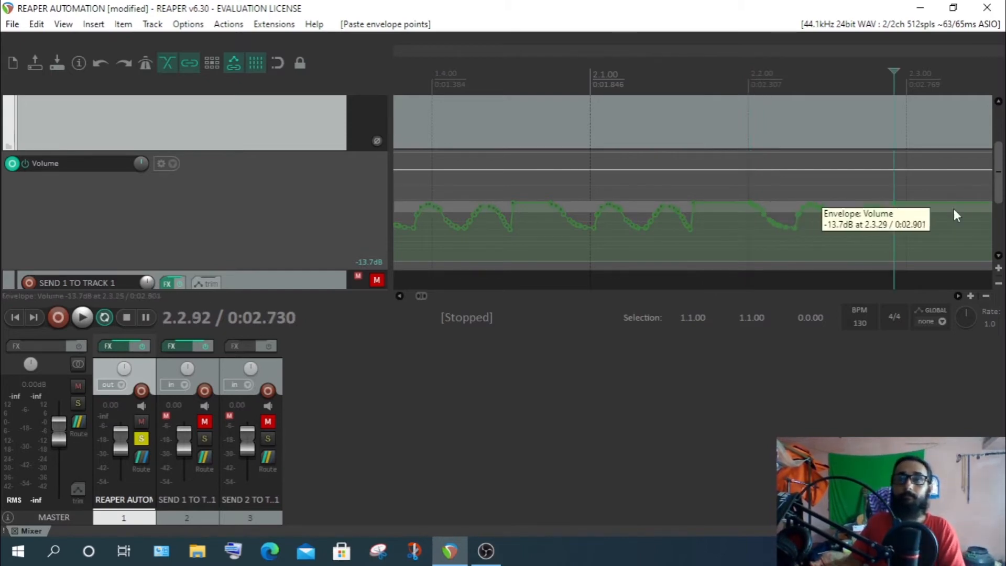
scroll(939, 202, "down", 2)
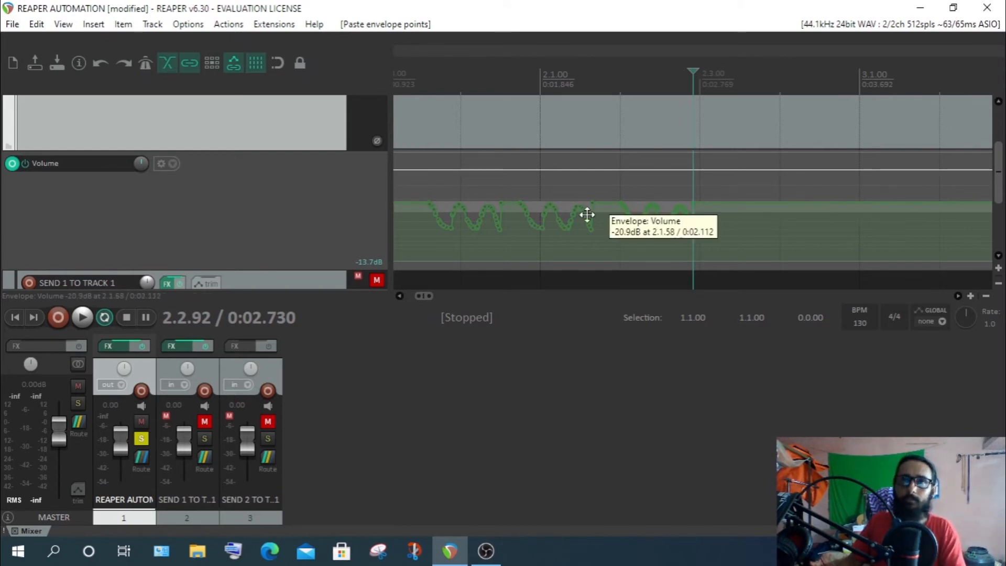
scroll(699, 214, "up", 2)
left_click(731, 188)
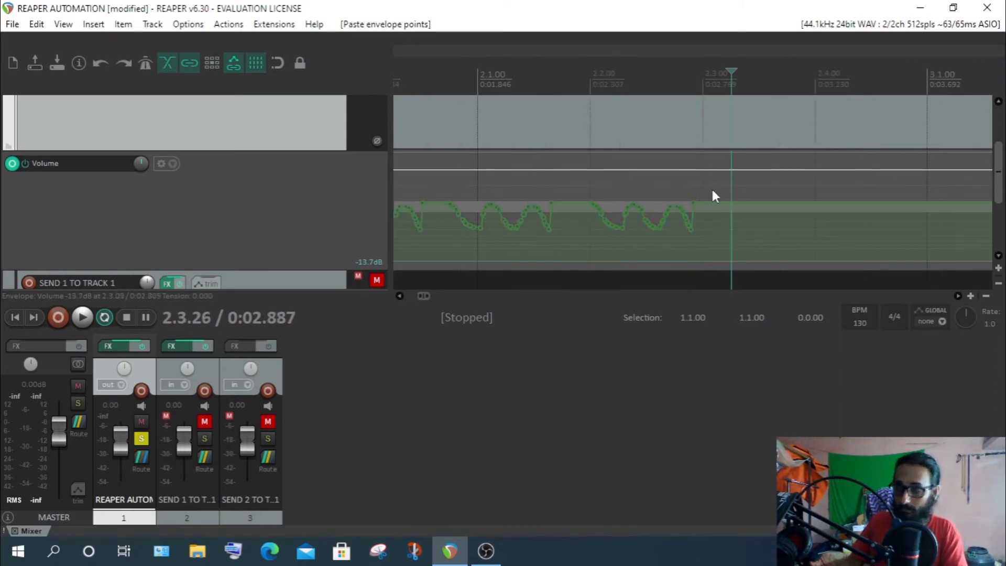
left_click_drag(713, 190, 586, 253)
scroll(586, 251, "up", 6)
left_click(586, 253)
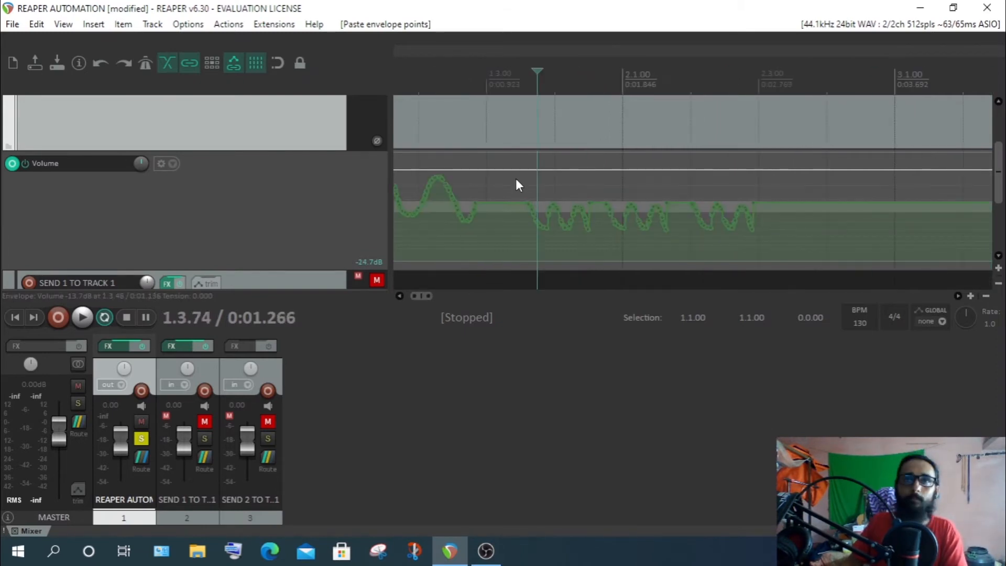
Select the points of all three small Volume envelope waves, copy them, and paste them at 2.4.01.
left_click_drag(517, 184, 738, 256)
scroll(762, 250, "up", 2)
scroll(761, 250, "up", 1)
scroll(643, 209, "down", 3)
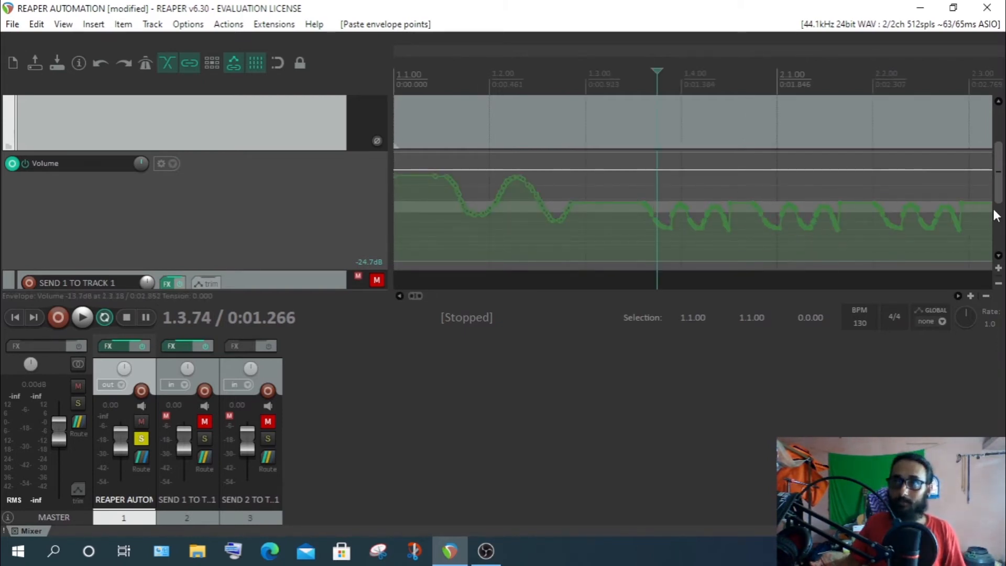
scroll(530, 184, "down", 2)
scroll(638, 225, "up", 1)
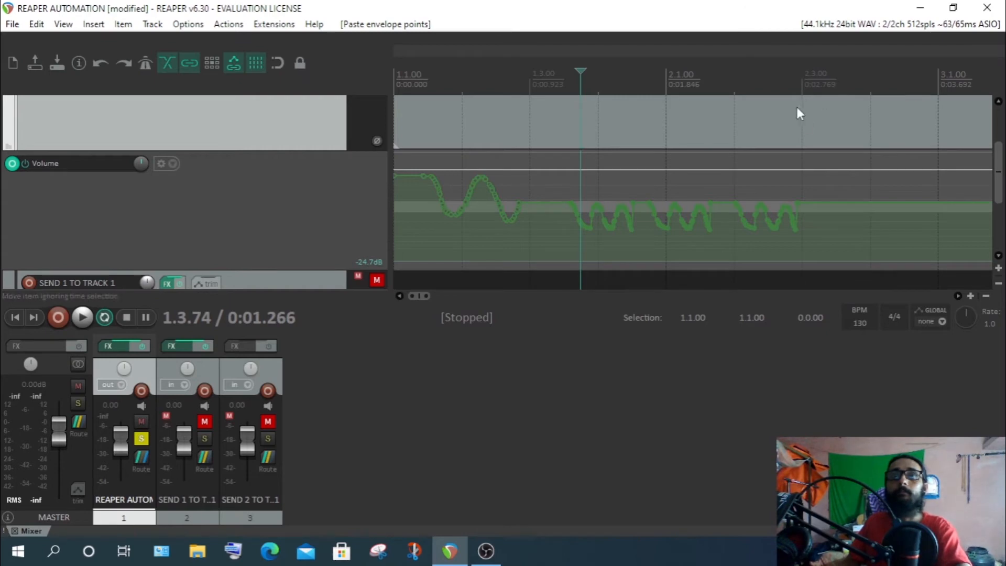
left_click(845, 85)
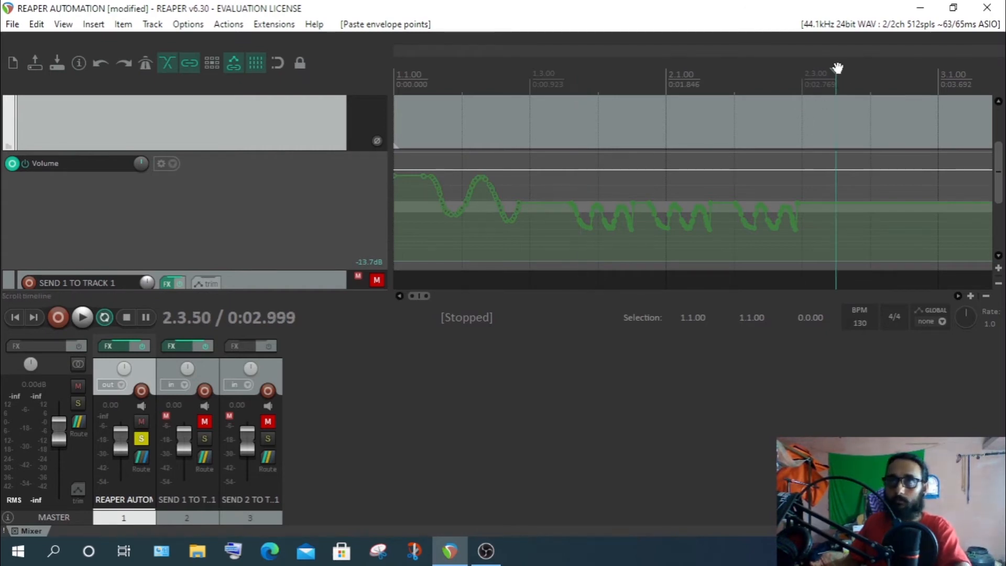
left_click(871, 73)
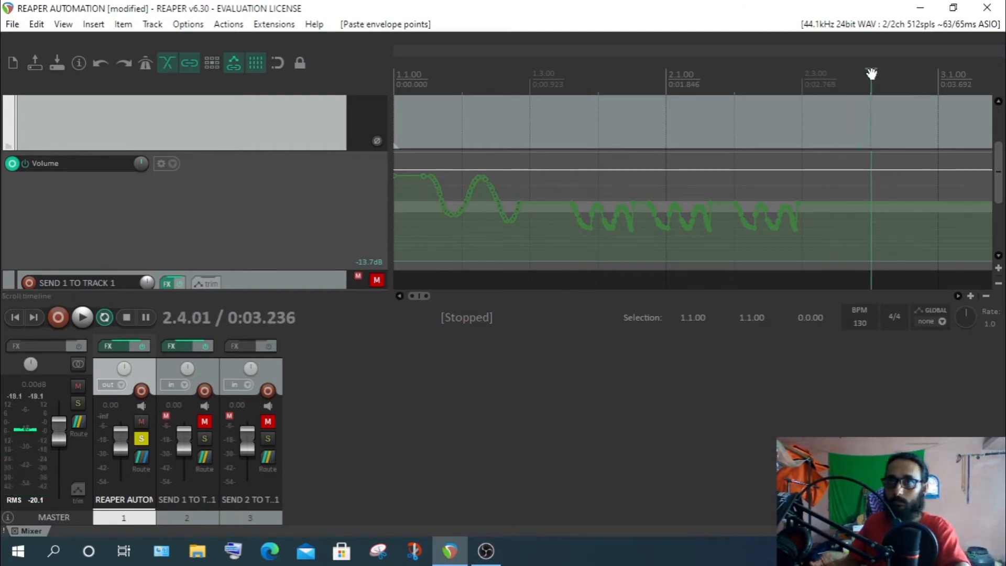
key("ctrl+v")
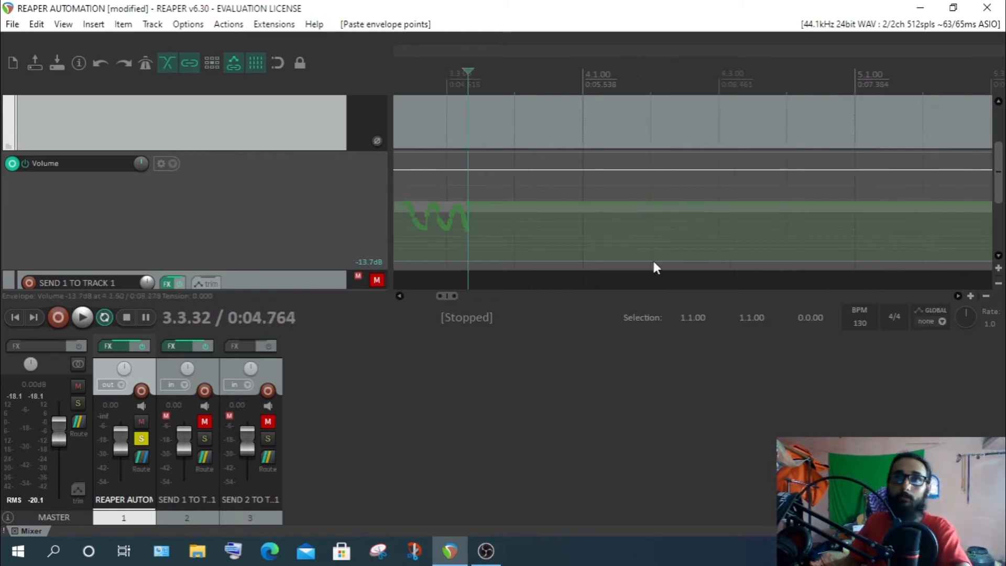
left_click(400, 296)
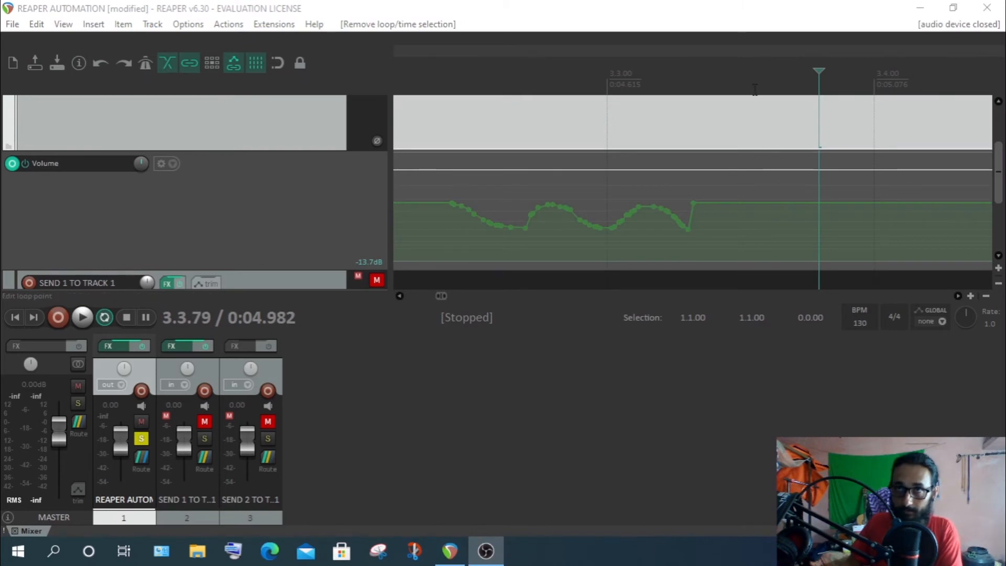
Make a time selection from 3.3.56 to 3.4.09 and lower the Volume envelope segment inside it to -25.9 dB.
left_click(758, 91)
left_click_drag(758, 202, 900, 109)
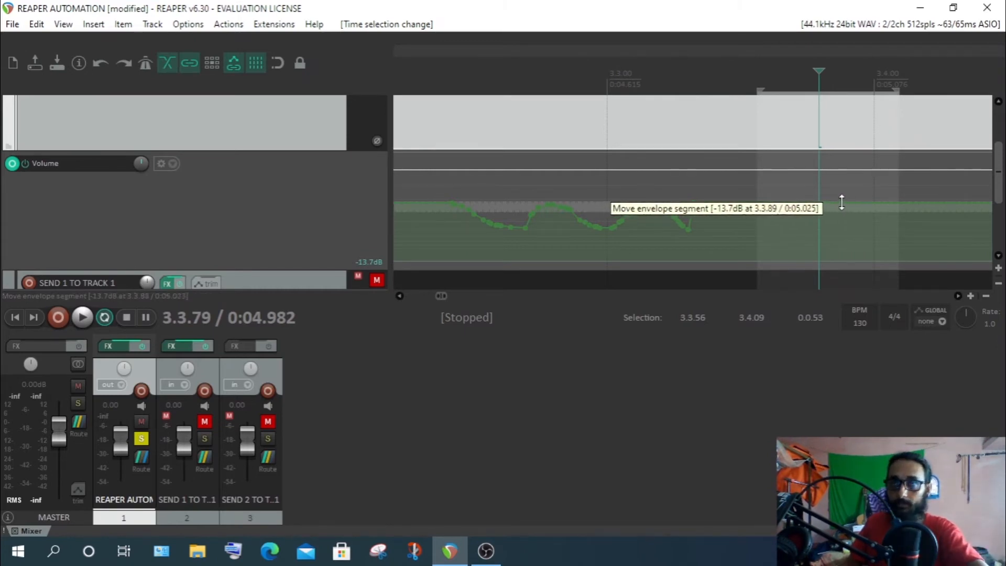
left_click_drag(833, 202, 843, 234)
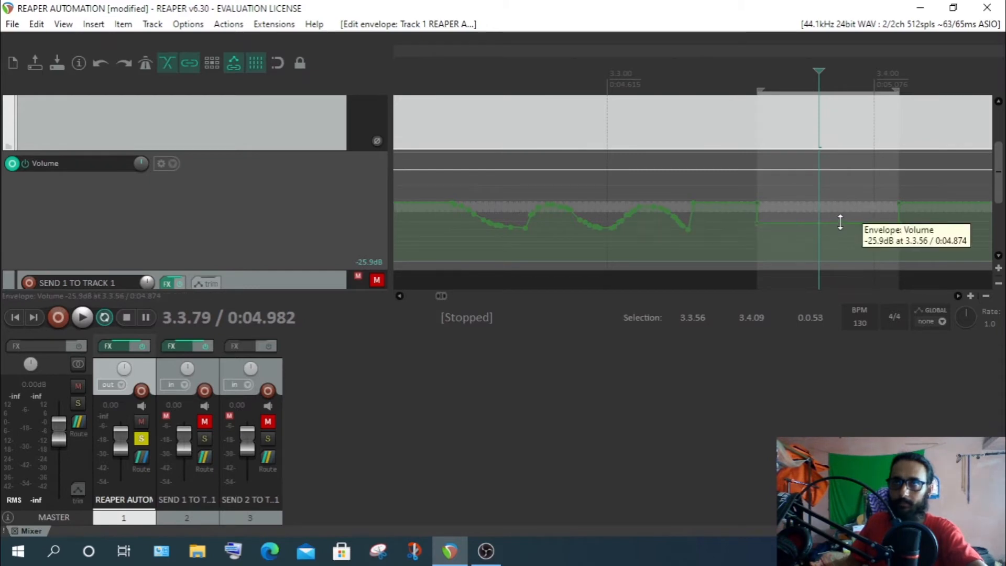
mouse_move(839, 223)
left_mouse_down()
mouse_move(837, 162)
mouse_move(853, 231)
mouse_move(848, 192)
mouse_move(858, 223)
left_mouse_up()
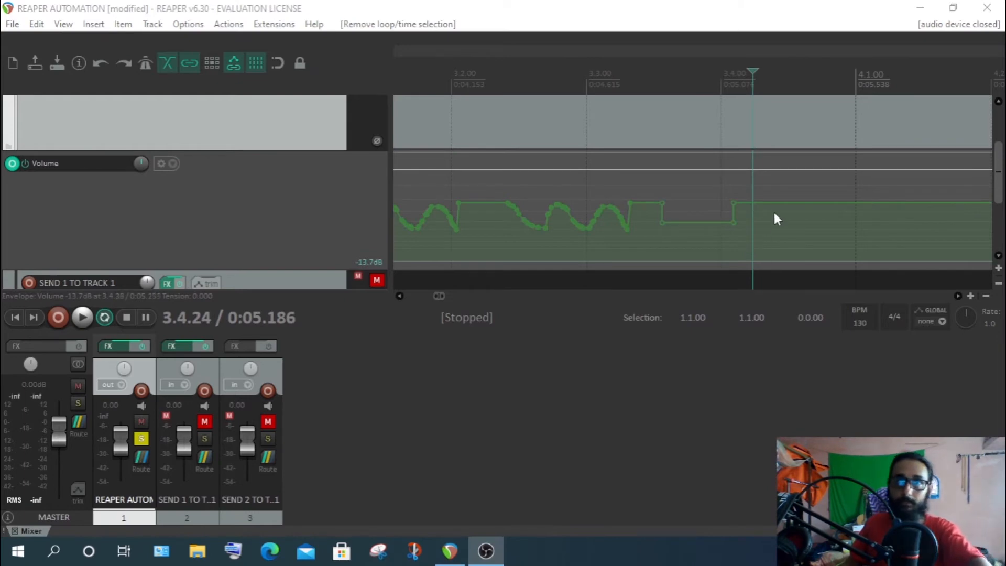
Insert two Volume envelope points, at about 3.4.25 and just before 4.1.00, and lower the segment between them.
left_click(756, 203)
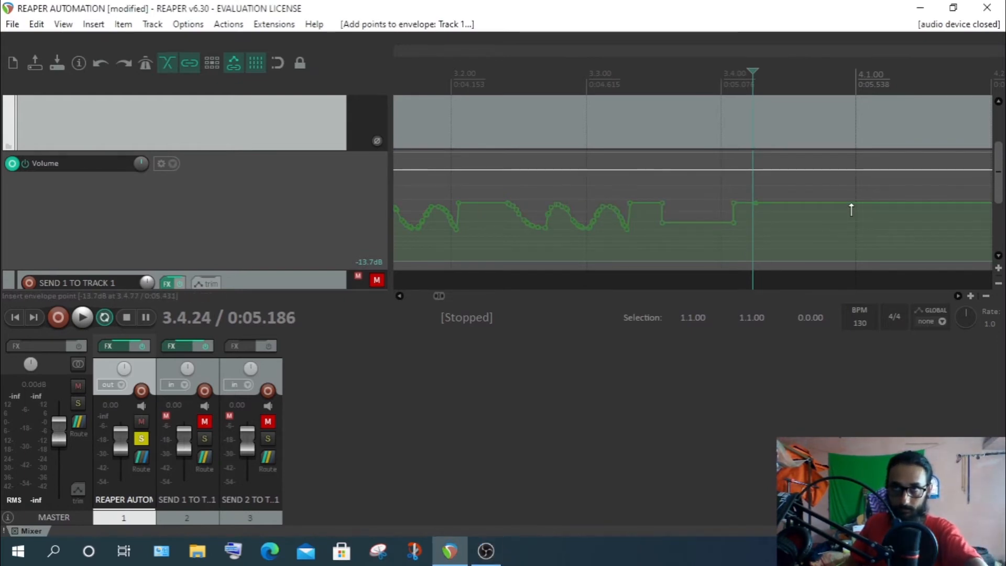
left_click(849, 203)
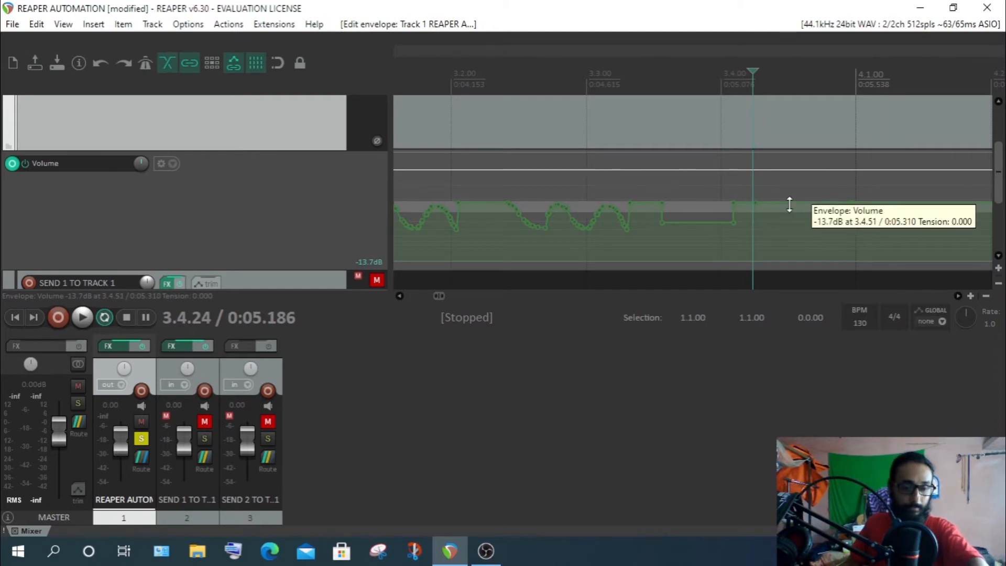
left_click_drag(790, 205, 825, 252)
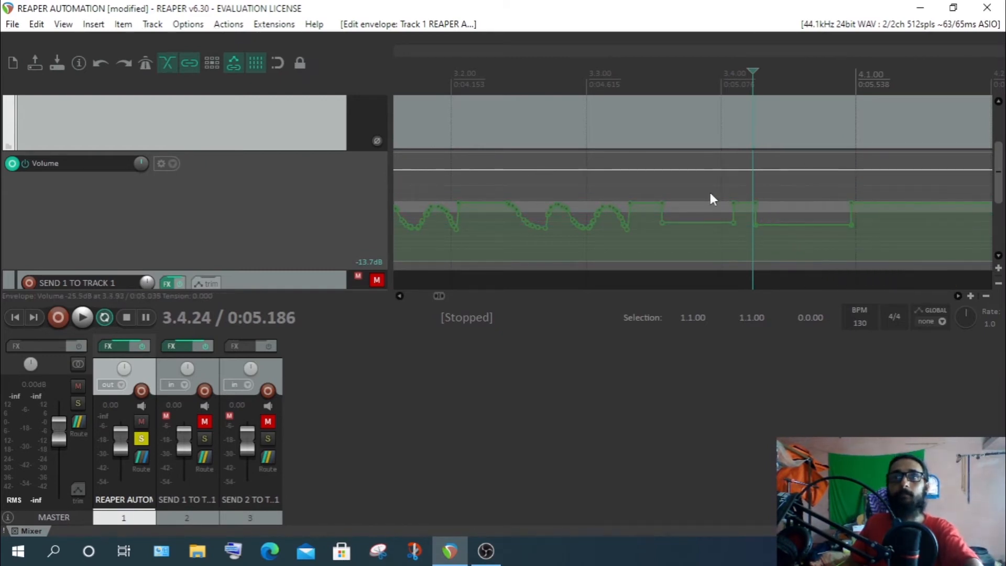
Insert a pair of Volume envelope points shortly after 4.1.00 at the existing -13.7 dB level.
left_click(873, 206, "shift")
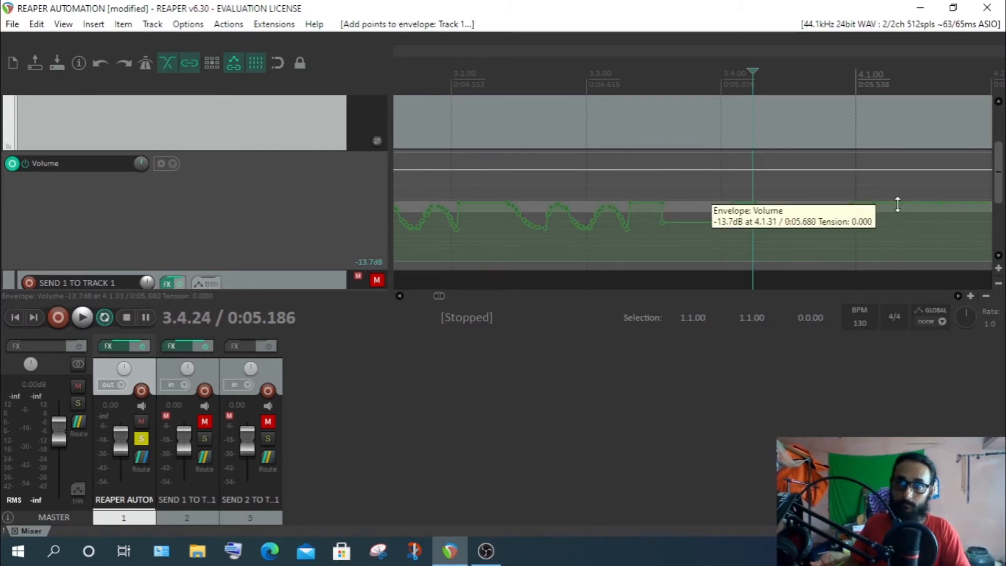
left_click_drag(897, 204, 923, 237)
left_click(36, 24)
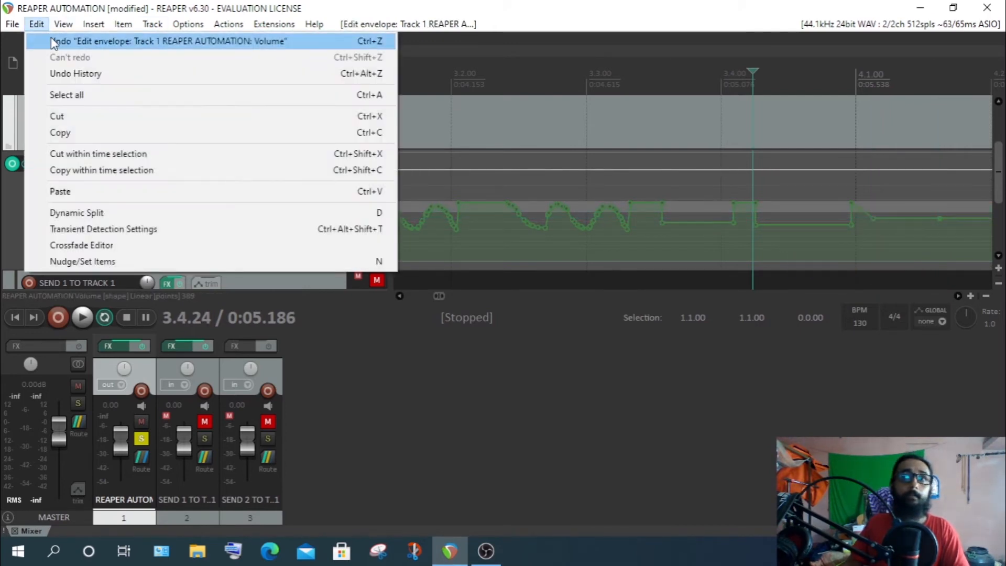
left_click(52, 37)
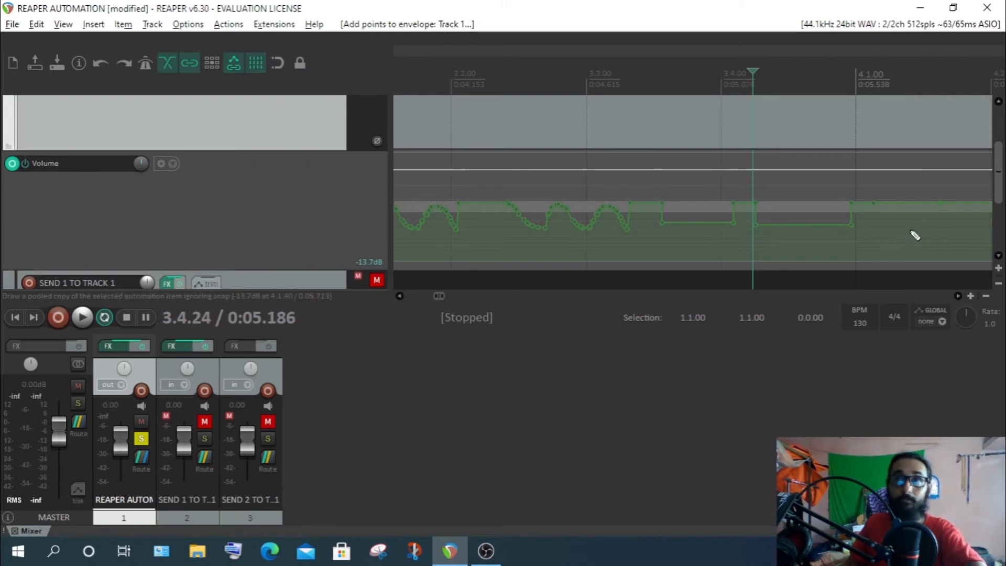
Lower only the Volume envelope segment between the two points after 4.1.00, keeping vertical edges.
mouse_move(903, 204)
left_mouse_down()
mouse_move(907, 234)
mouse_move(907, 187)
mouse_move(911, 251)
mouse_move(911, 194)
mouse_move(914, 220)
left_mouse_up()
Make a time selection from 4.1.99 to 4.2.87 and lower the Volume envelope segment inside it.
left_click(957, 296)
left_click(958, 296)
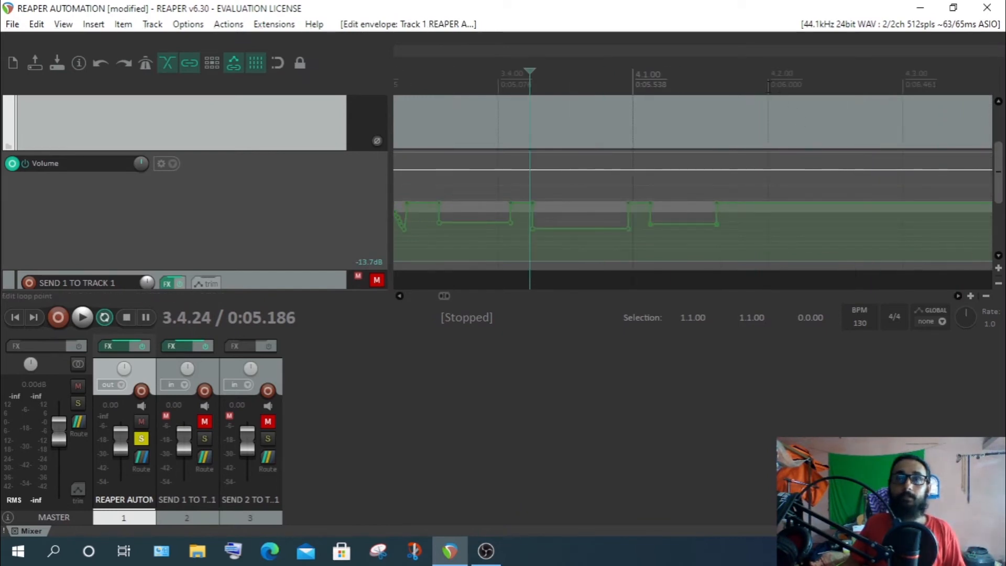
left_click_drag(768, 87, 886, 110)
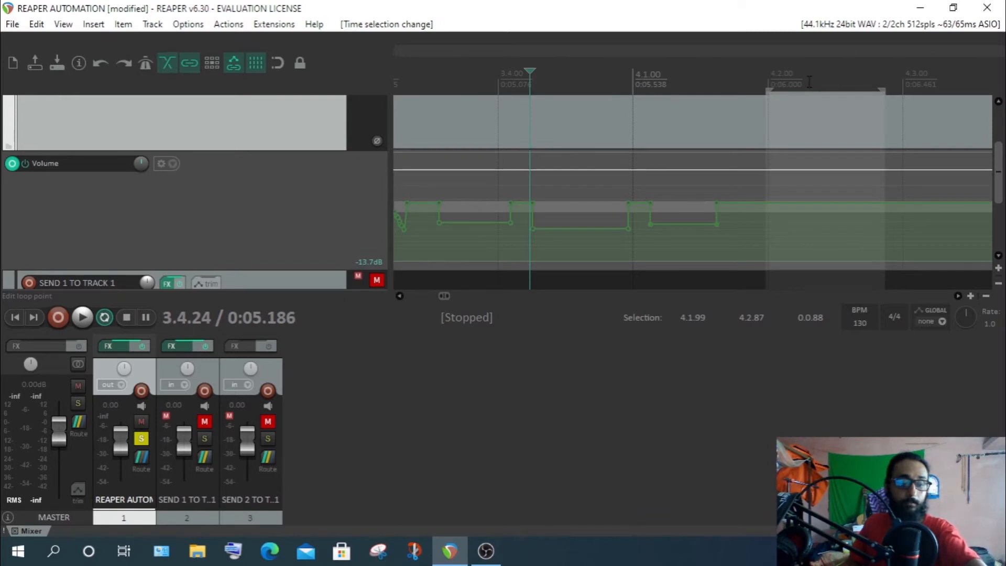
left_click_drag(797, 203, 812, 249)
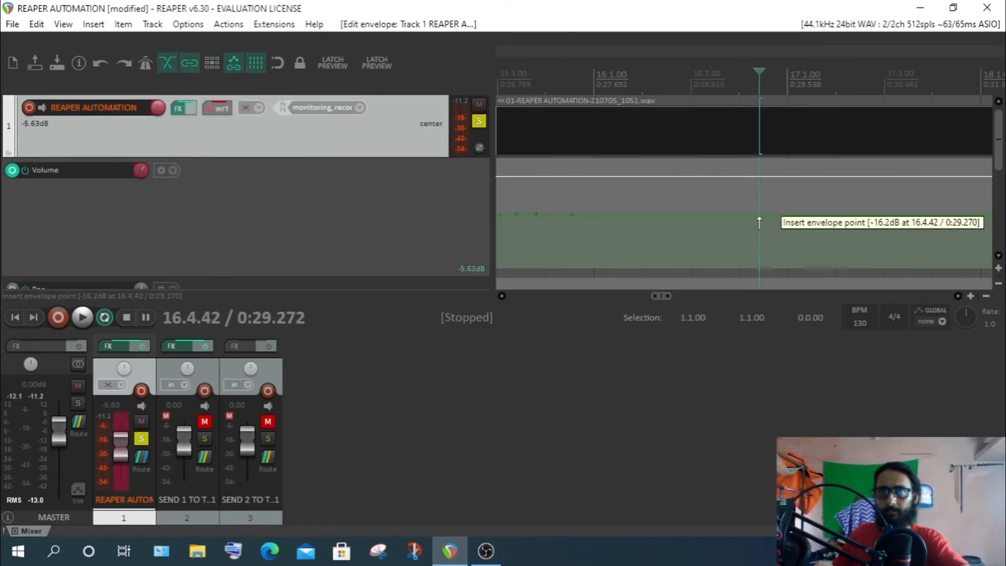
Insert Volume envelope points from 16.4.42 onward and move alternate points together down to -32.2 dB and back up.
left_click(759, 223)
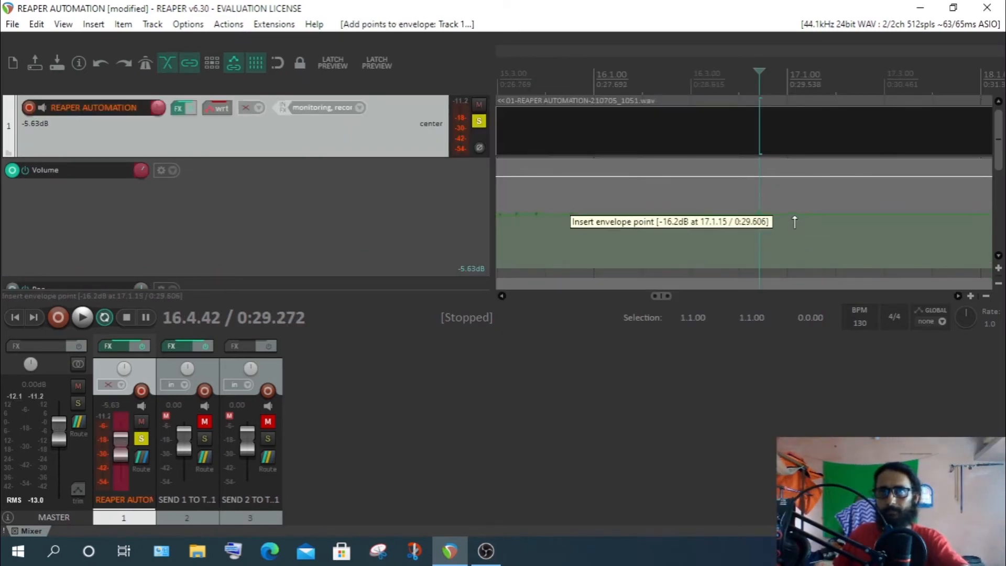
left_click(893, 213)
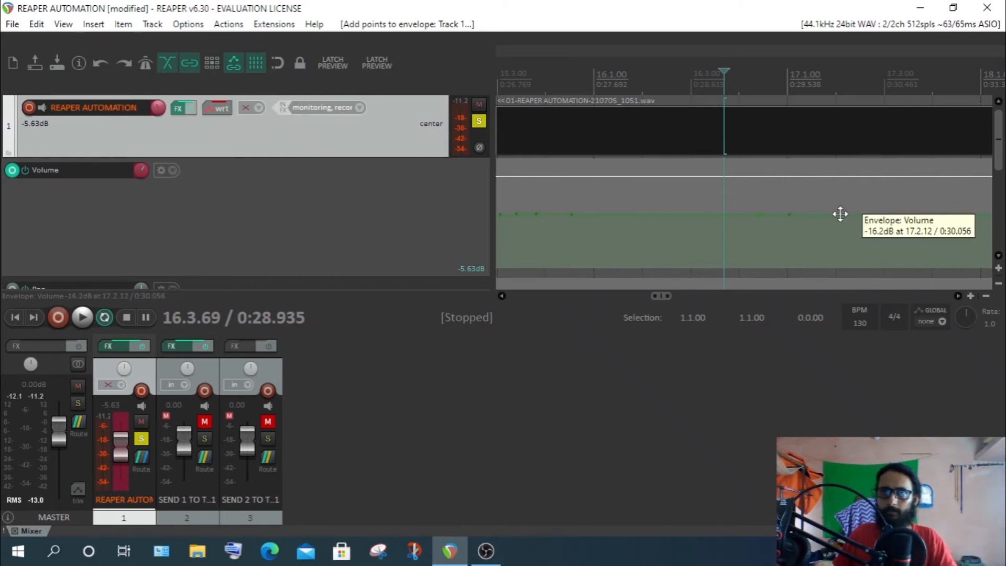
left_click_drag(840, 215, 837, 272)
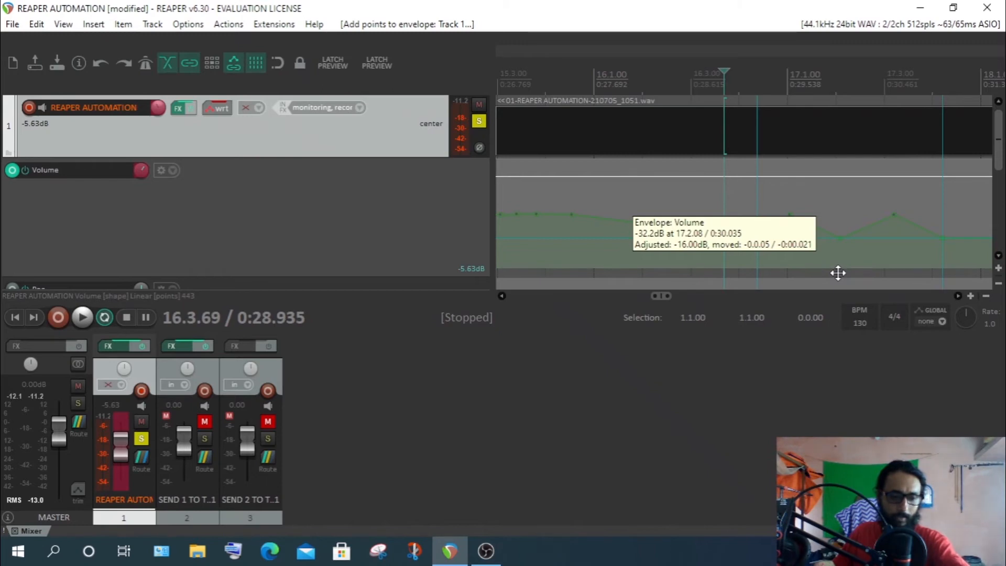
left_click_drag(838, 273, 853, 189)
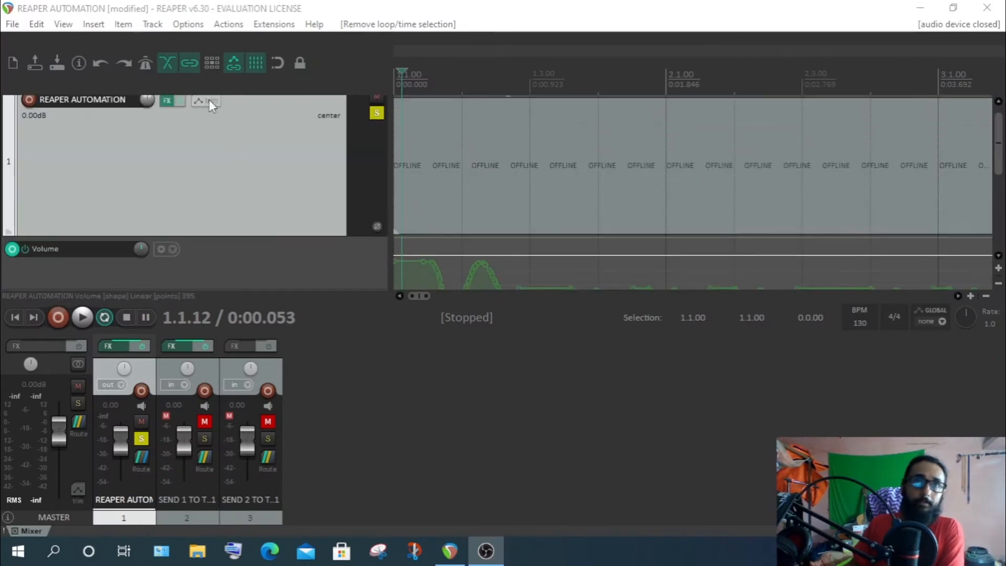
Open the envelope settings of the REAPER AUTOMATION track to view its automation mode, and close them.
left_click(210, 100)
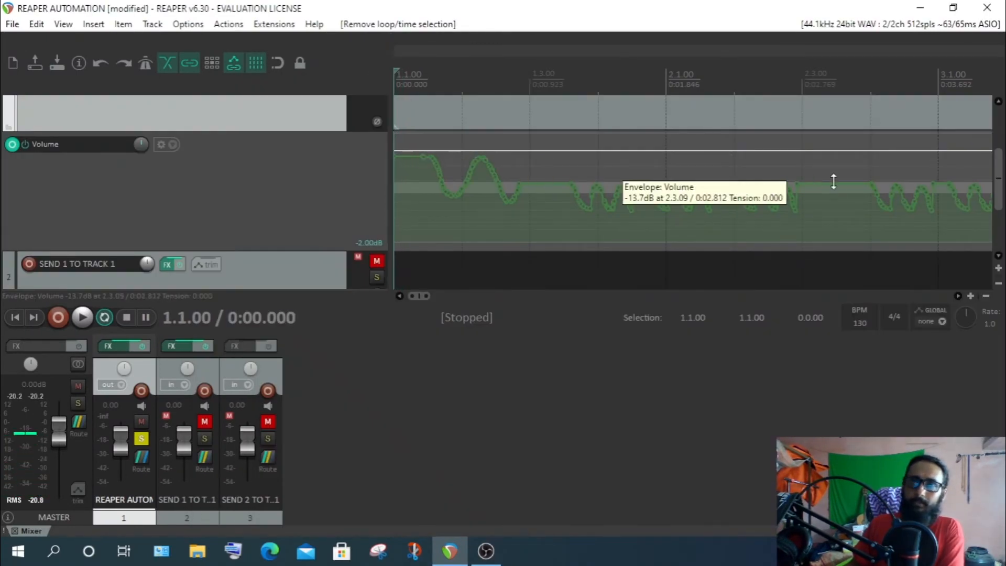
scroll(255, 126, "up", 2)
scroll(252, 118, "up", 2)
left_click(217, 103)
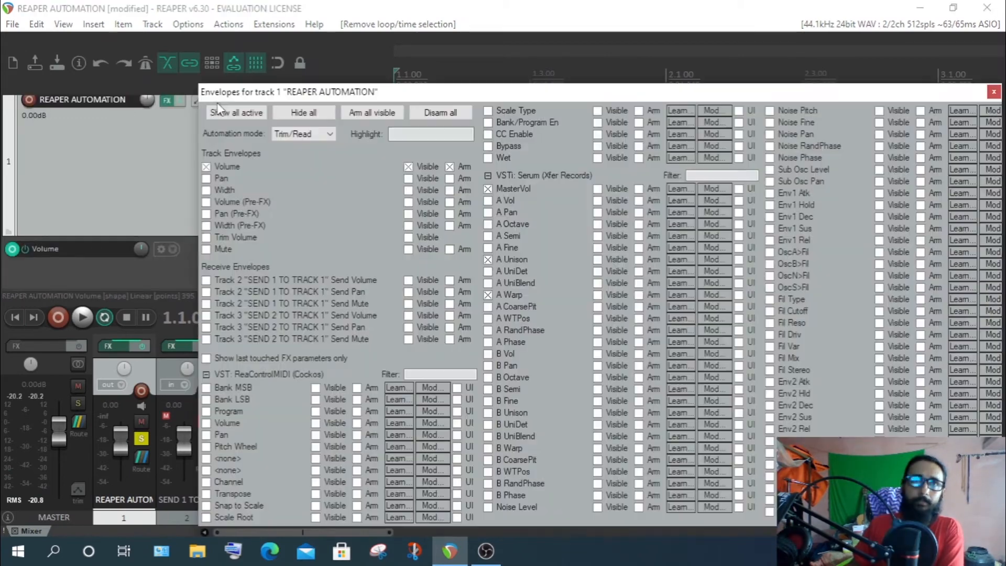
left_click(993, 92)
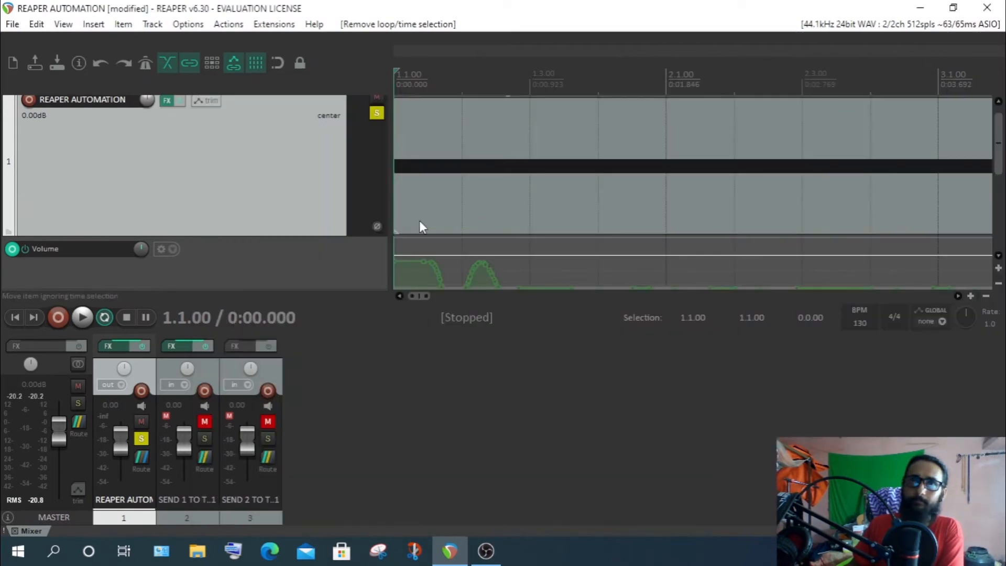
Play the project from the beginning in Trim/Read mode, reset the master peak readout, and stop playback.
scroll(421, 219, "down", 2)
left_click_drag(999, 154, 999, 190)
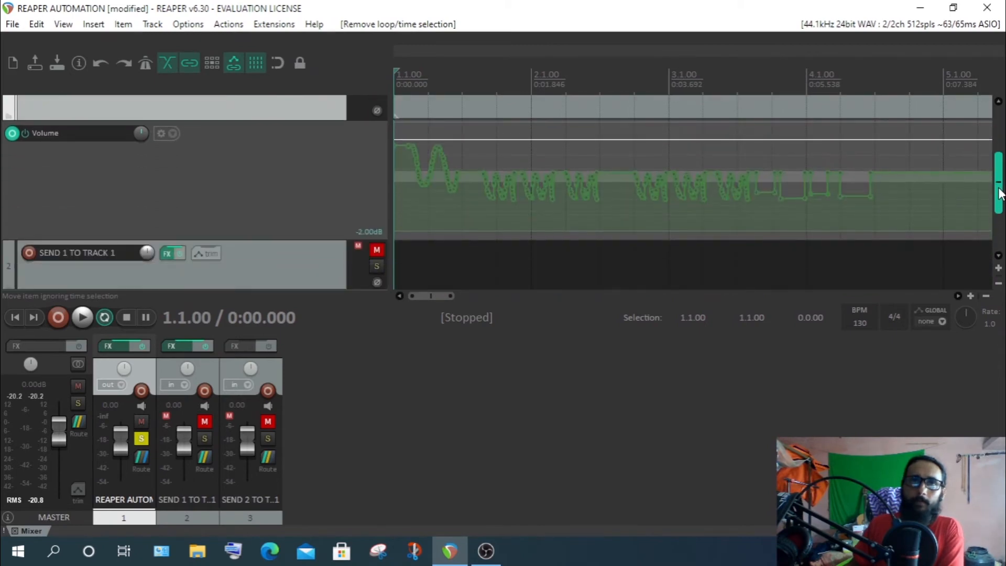
left_click(78, 318)
left_click(42, 397)
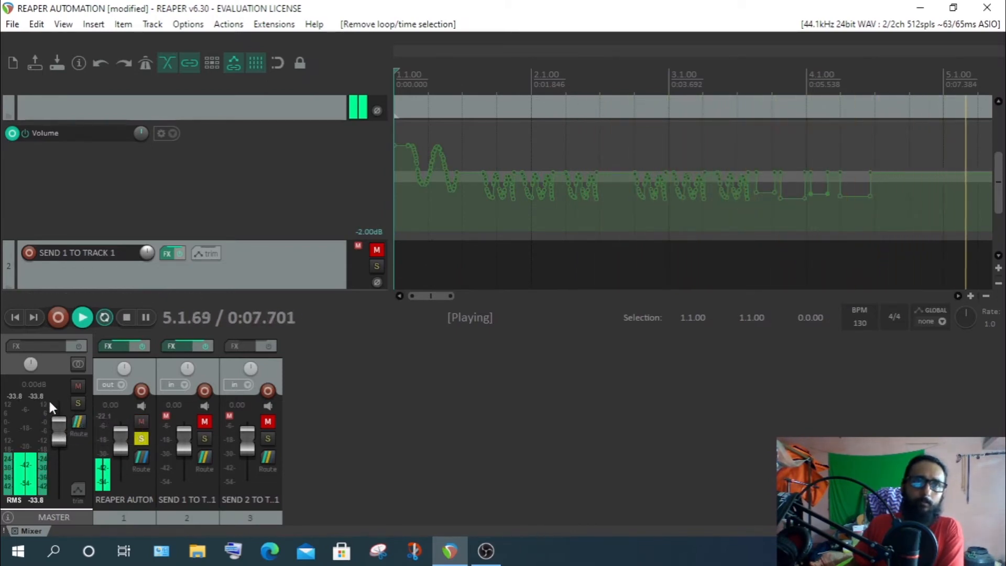
left_click(125, 317)
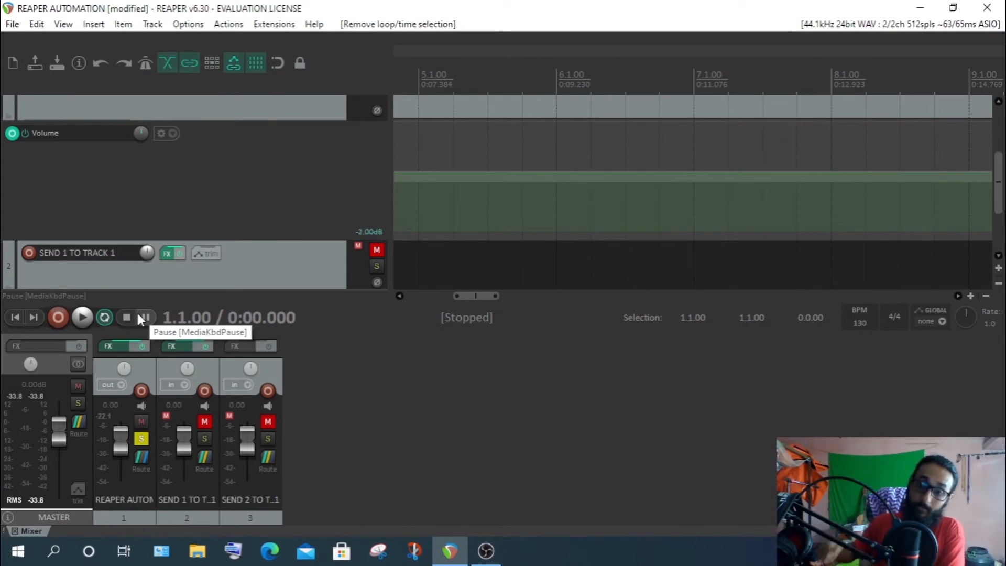
Replay the project from the beginning while checking the master meter and the track 1 fader, and stop.
left_click_drag(490, 299, 427, 299)
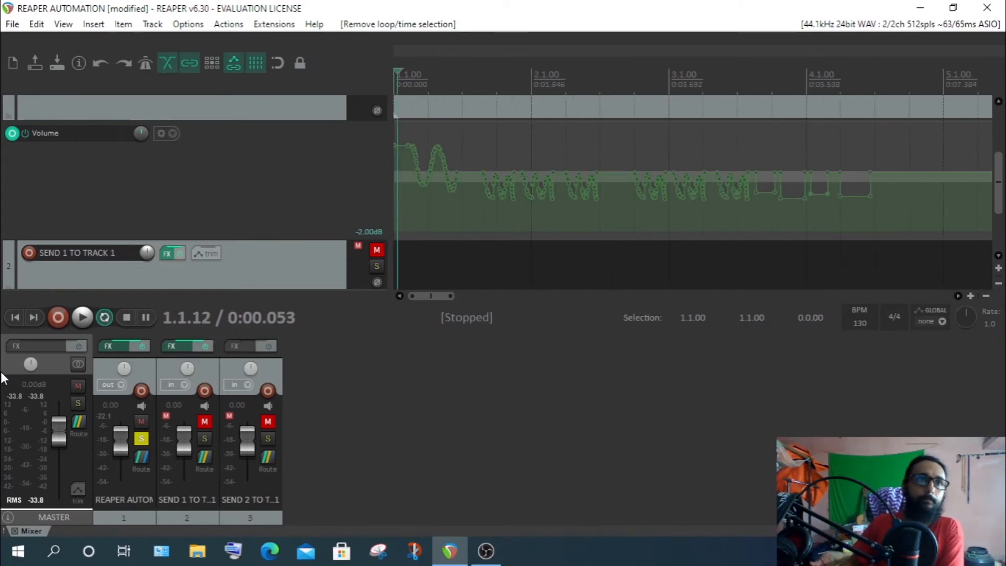
left_click(82, 317)
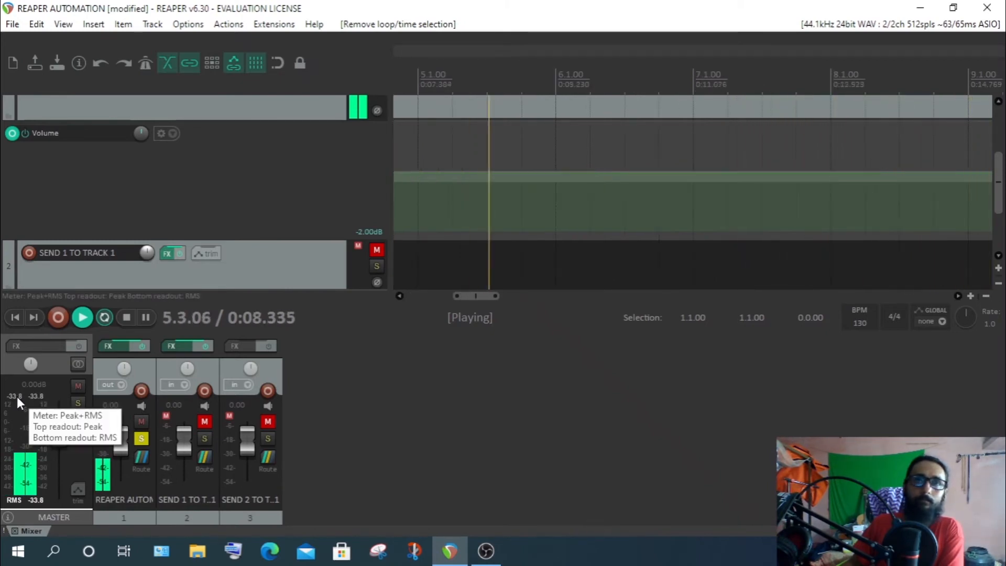
left_click(126, 317)
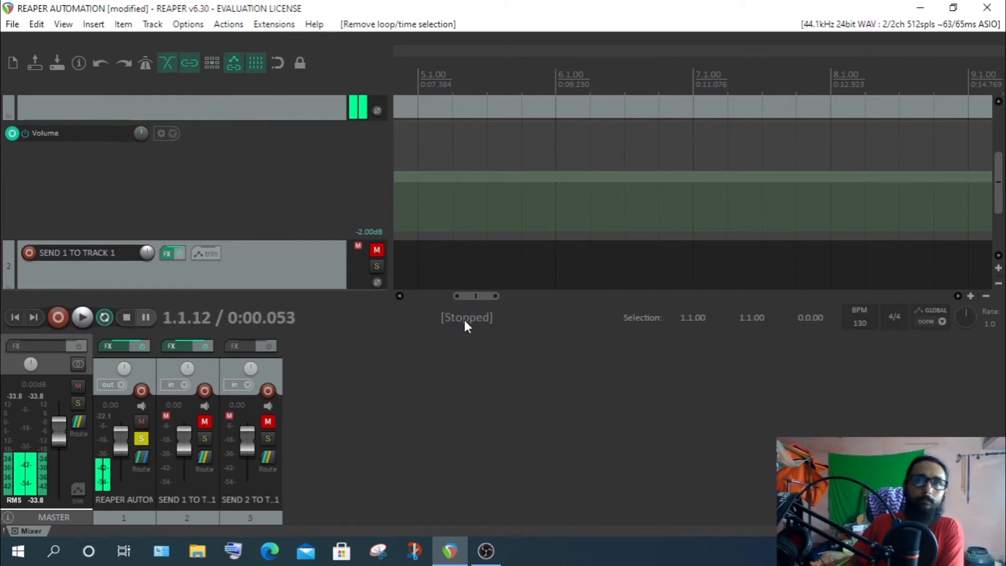
Move the edit cursor along the Volume envelope from the project start to 3.4.50.
left_click_drag(459, 296, 416, 297)
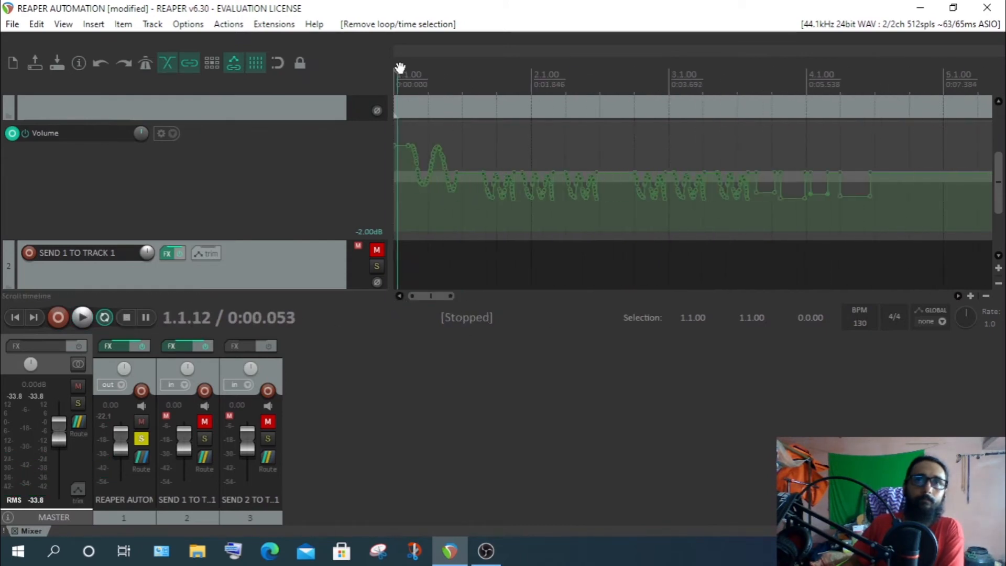
left_click_drag(399, 68, 414, 73)
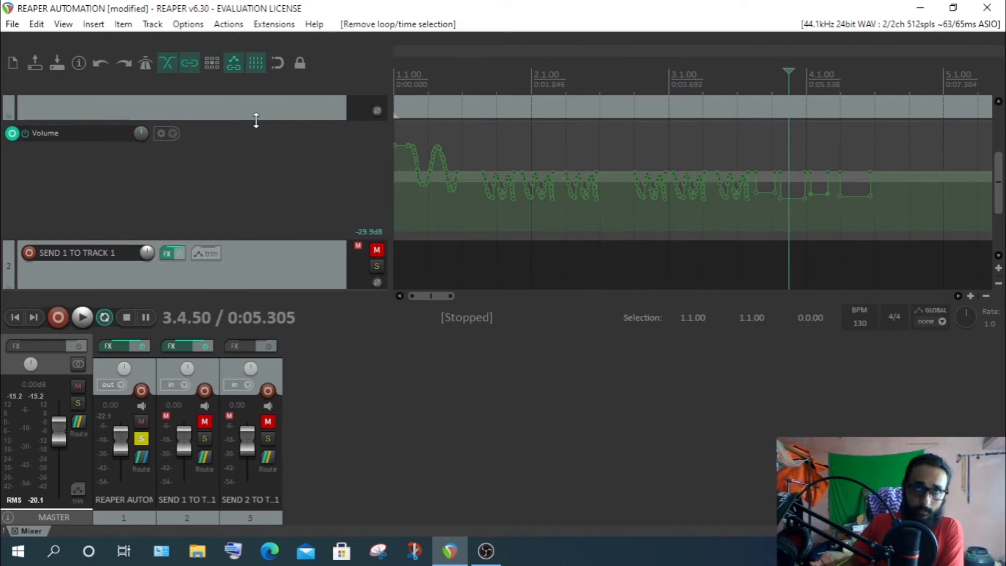
Set the automation mode of the REAPER AUTOMATION track to Read and close its envelope settings.
scroll(256, 120, "up", 3)
left_click(209, 107)
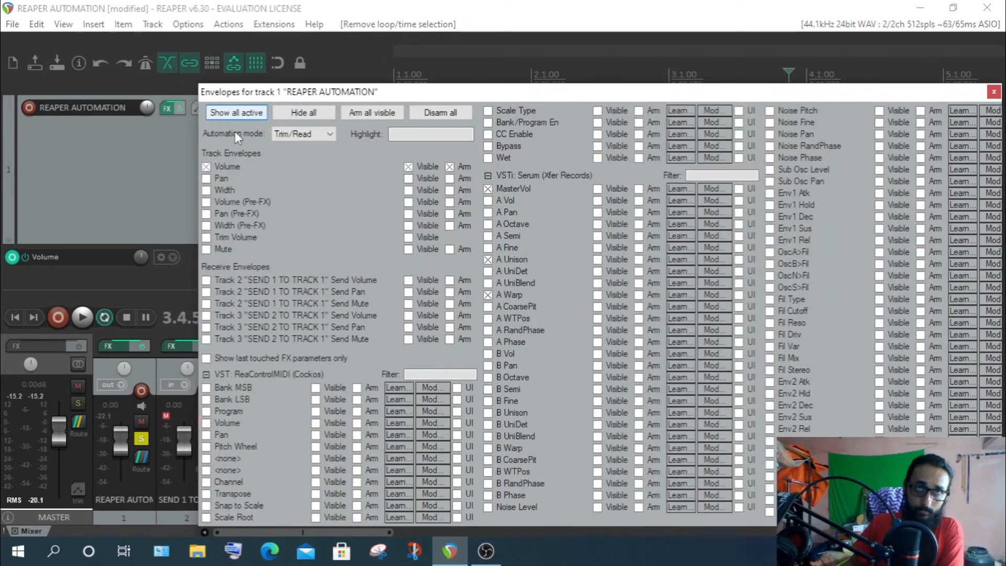
left_click(307, 134)
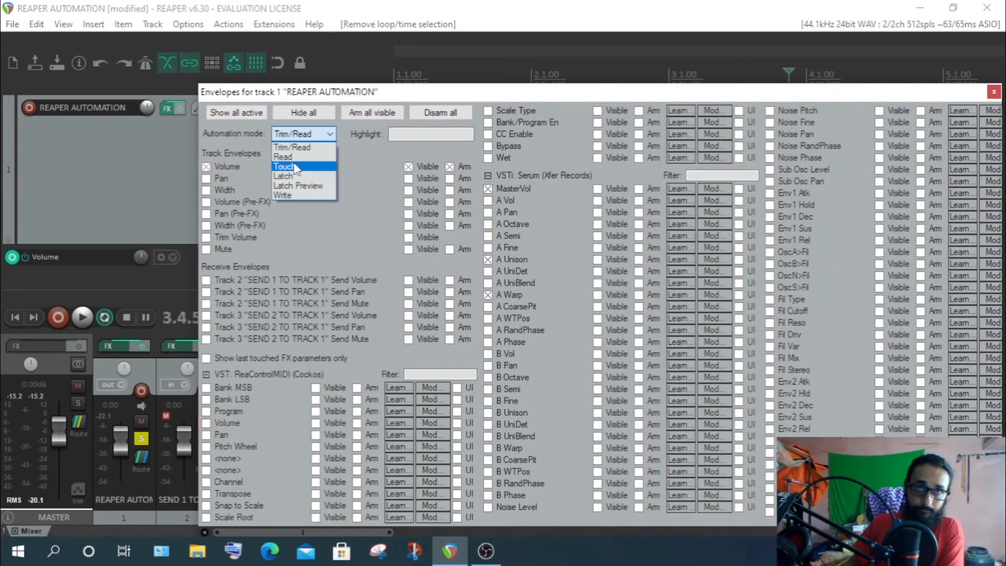
left_click(290, 156)
left_click(993, 92)
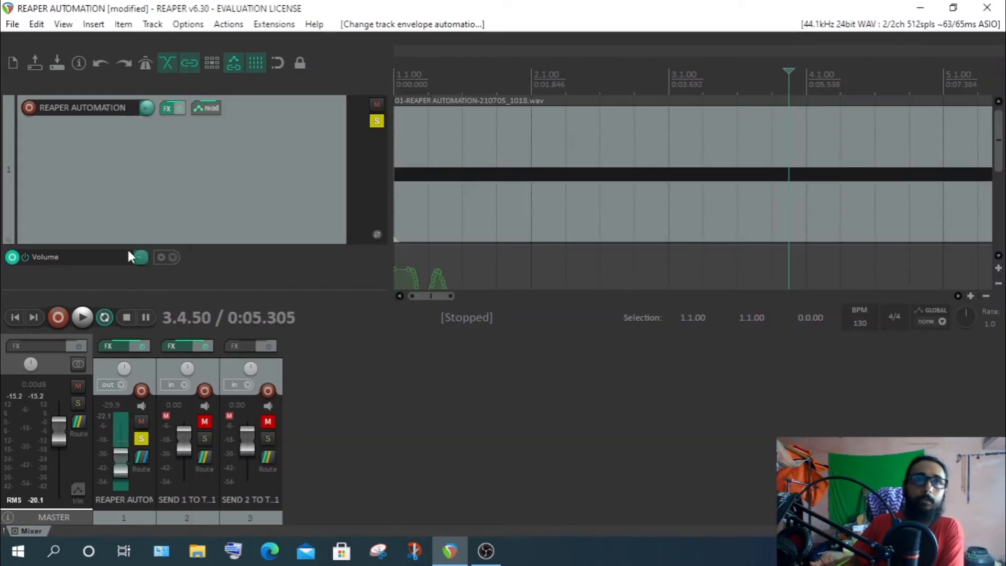
Play the project twice from near the beginning, watching the REAPER AUTOMATION track's fader against its Volume envelope.
scroll(576, 233, "down", 3)
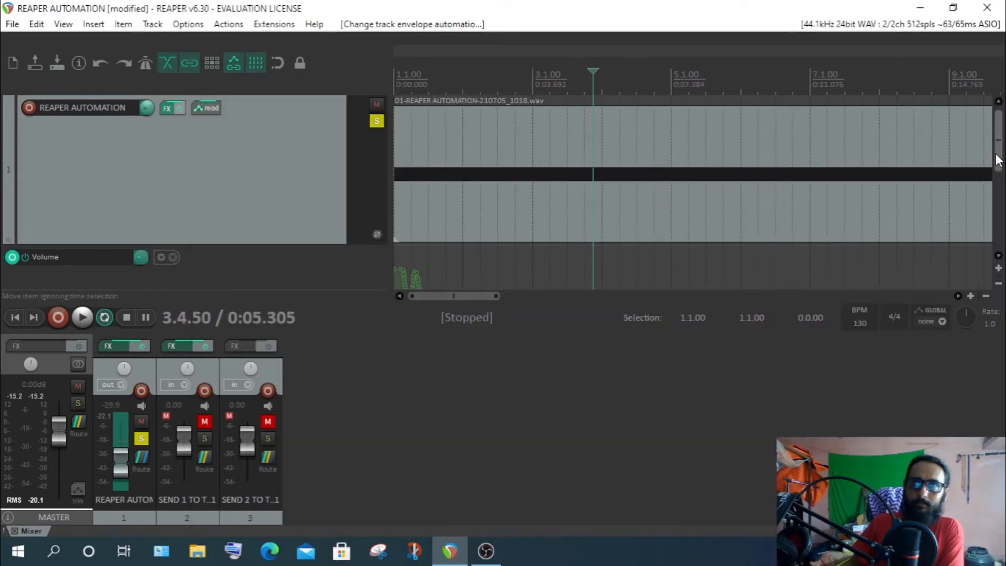
left_click_drag(997, 157, 962, 207)
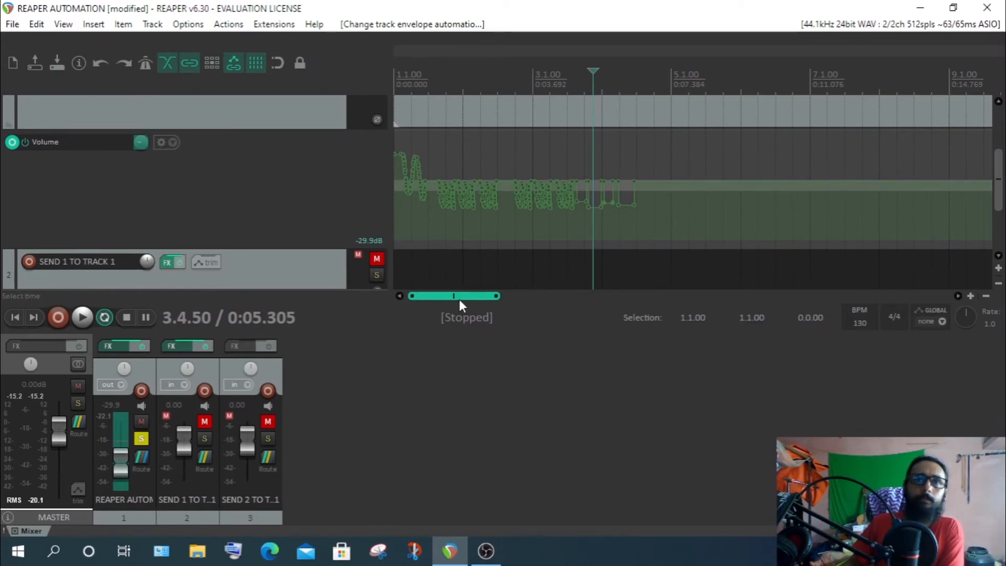
left_click(397, 79)
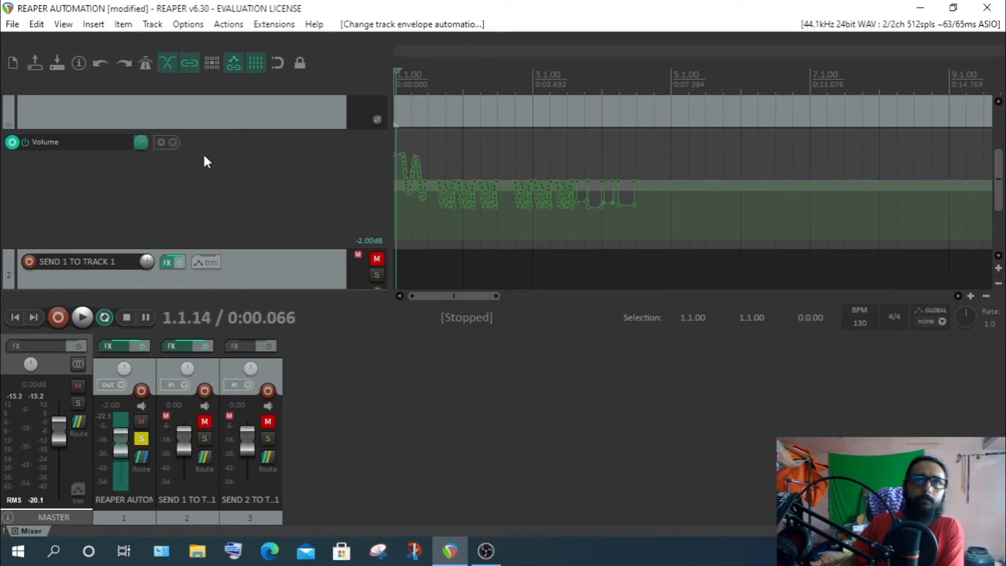
left_click(82, 318)
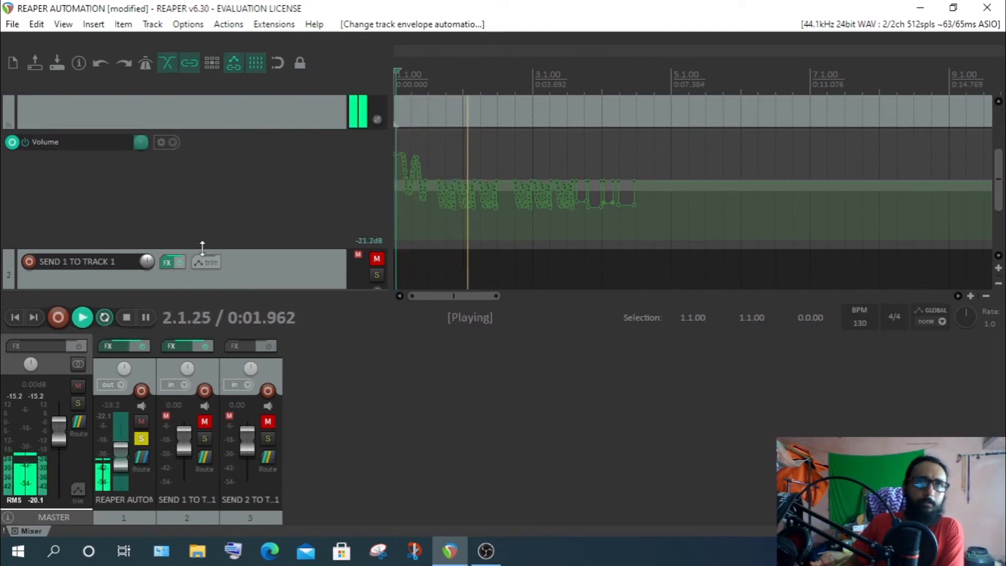
scroll(257, 166, "up", 2)
scroll(247, 152, "up", 1)
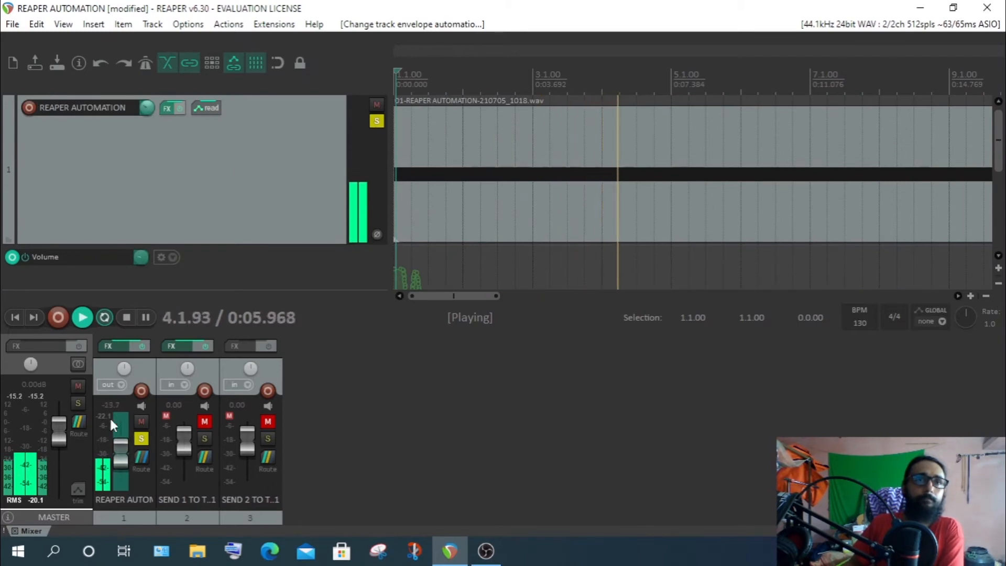
left_click(122, 317)
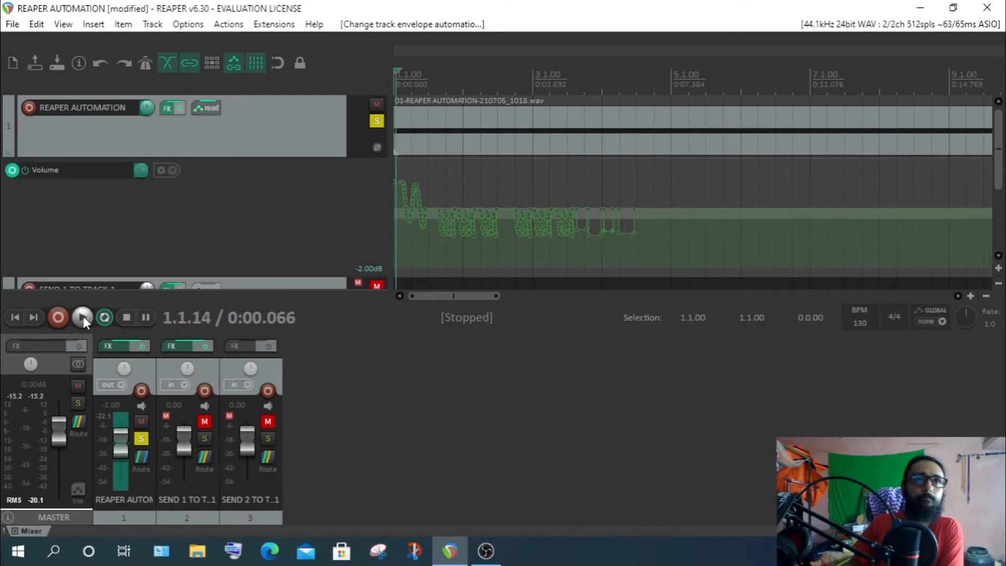
left_click(82, 317)
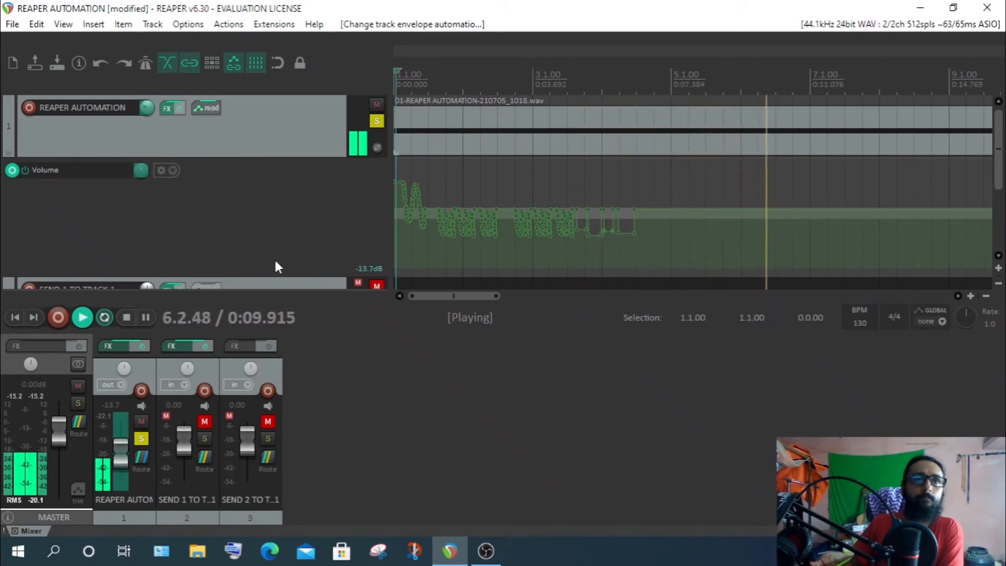
left_click(123, 317)
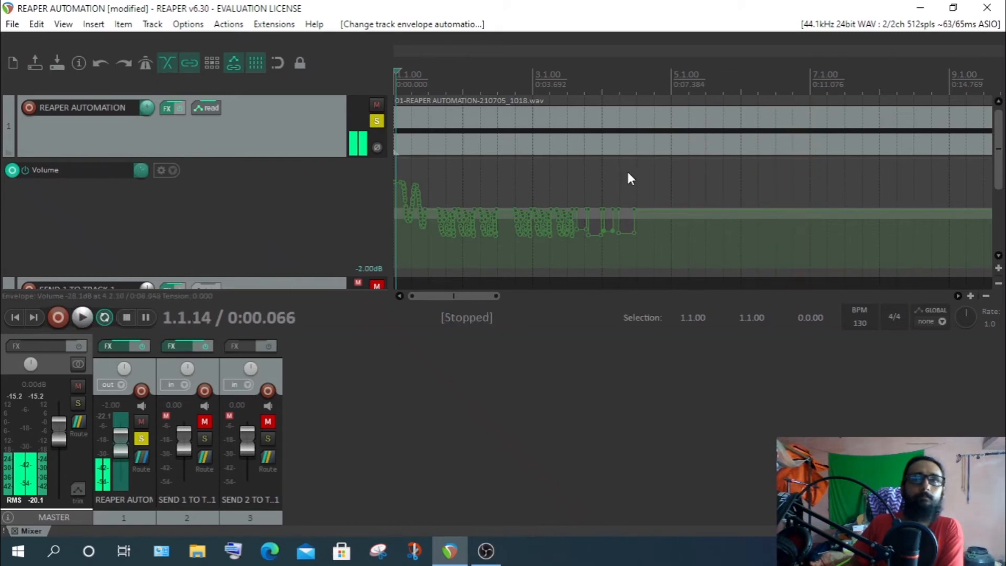
Move the edit cursor along the Volume envelope past 4.2.06 and reselect Read as the REAPER AUTOMATION track's automation mode.
left_click(532, 87)
left_click_drag(531, 68, 620, 119)
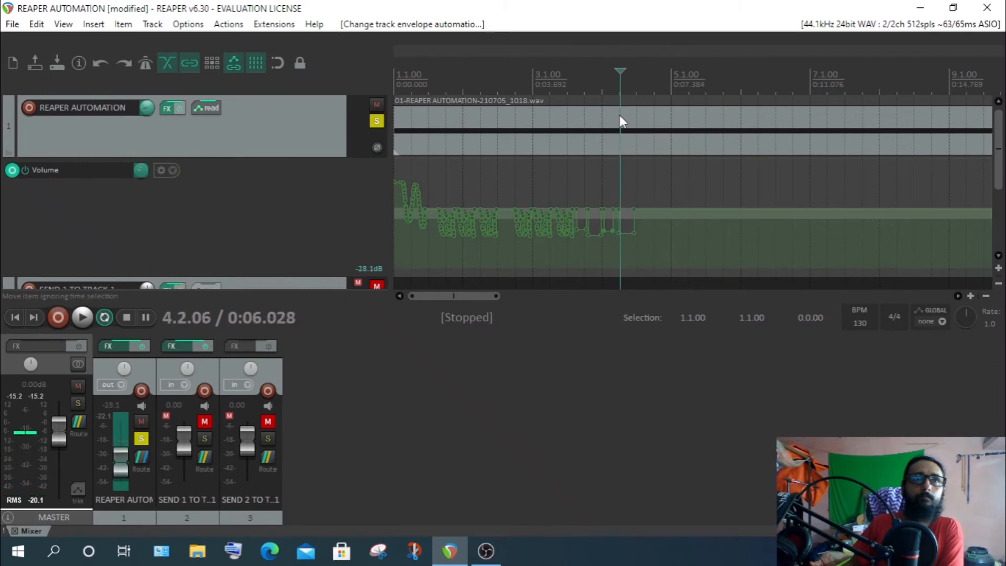
left_click(205, 107)
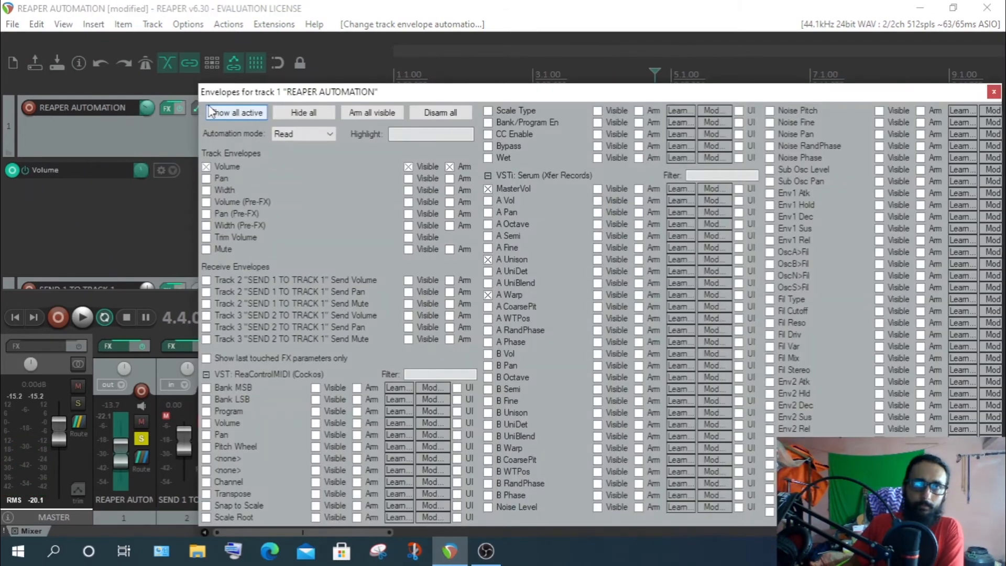
left_click(304, 137)
left_click(300, 156)
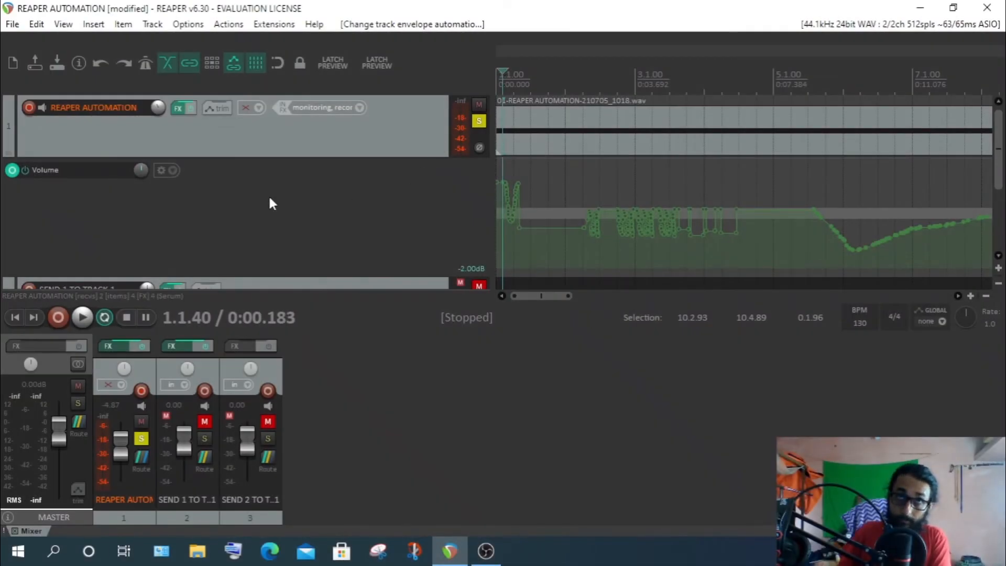
Review the REAPER AUTOMATION track's automation mode choices, keep Trim/Read, and close its envelope settings.
left_click(217, 109)
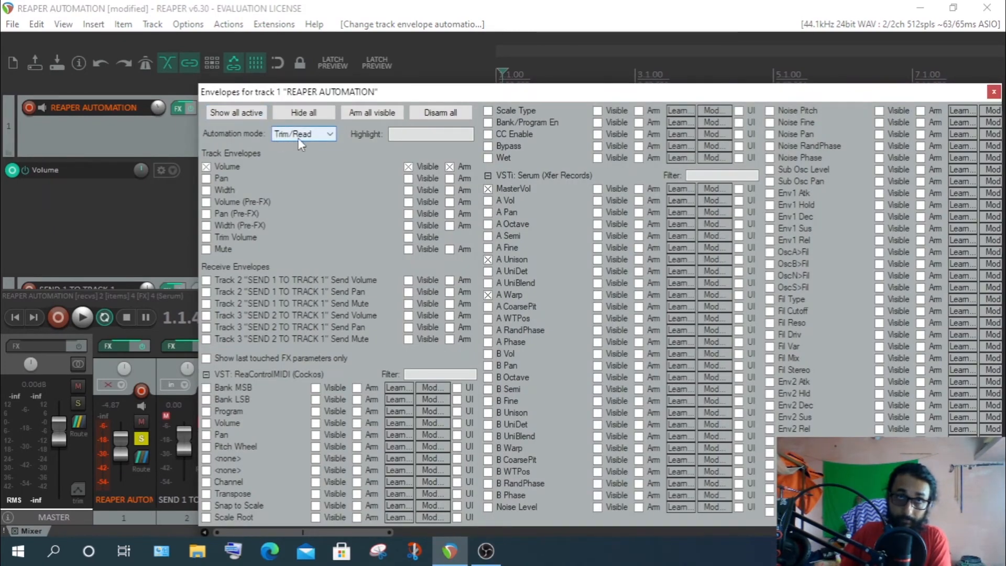
left_click(298, 136)
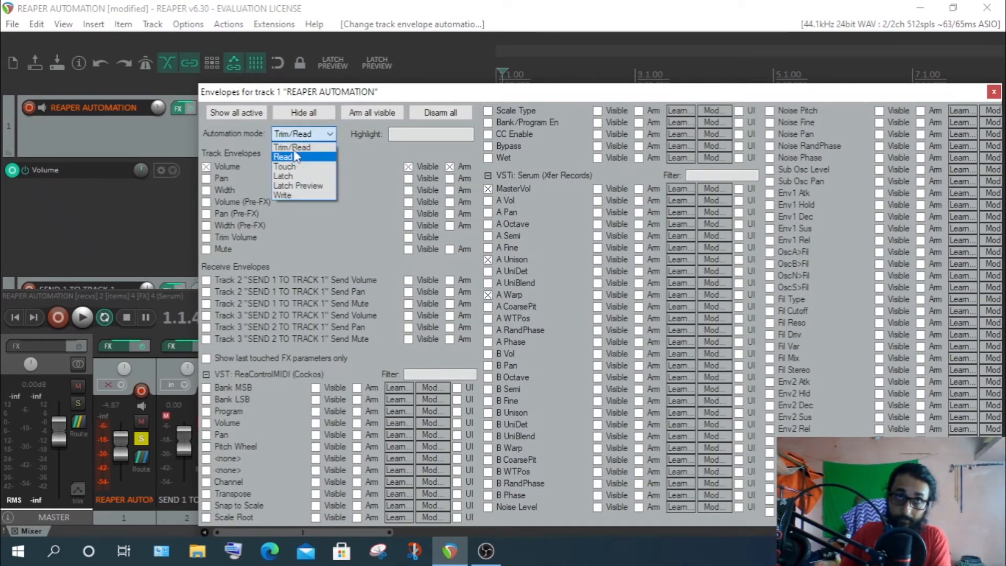
left_click(291, 139)
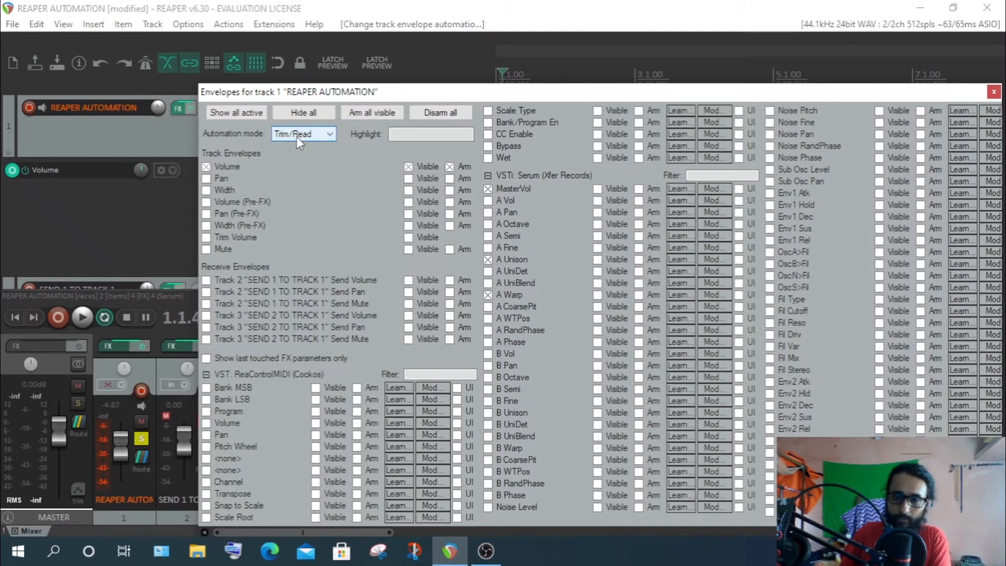
left_click(993, 92)
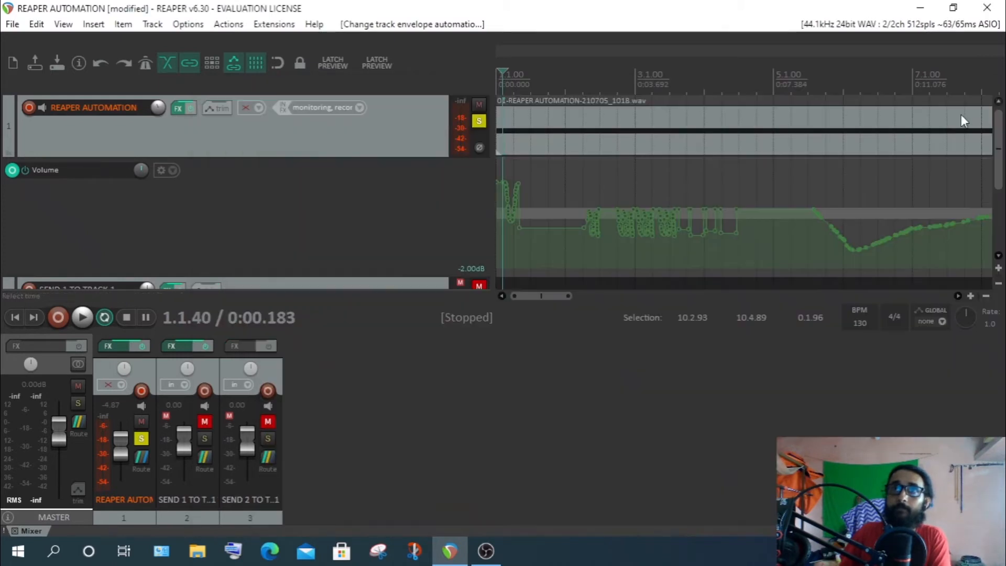
Redraw the Volume envelope freehand as rising and falling curves from bar 1 to about bar 3 and from bar 4 past bar 6.
scroll(786, 240, "up", 5)
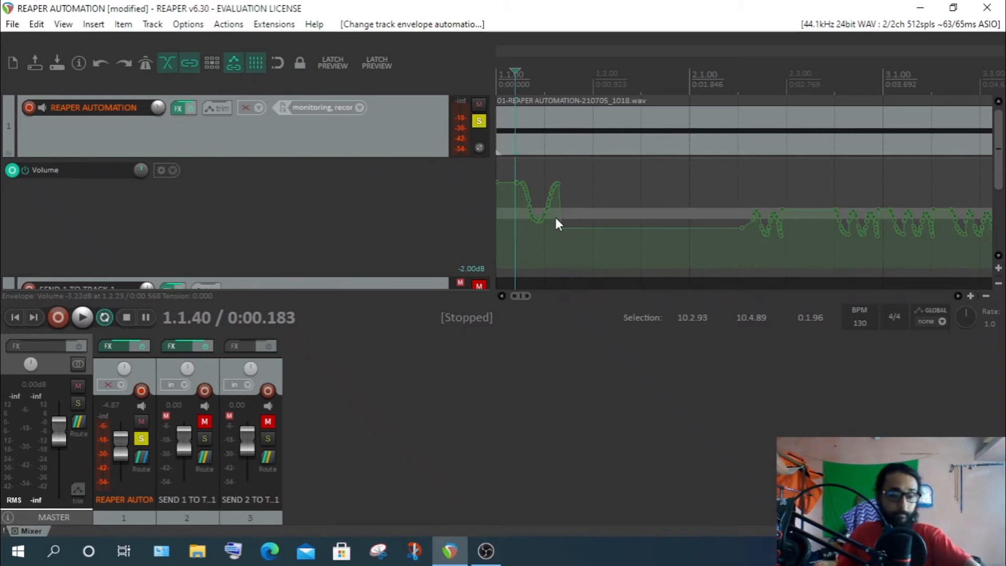
mouse_move(530, 207)
left_mouse_down()
mouse_move(685, 220)
mouse_move(844, 201)
mouse_move(702, 221)
mouse_move(699, 206)
mouse_move(774, 182)
mouse_move(657, 181)
mouse_move(662, 228)
left_mouse_up()
scroll(906, 215, "down", 3)
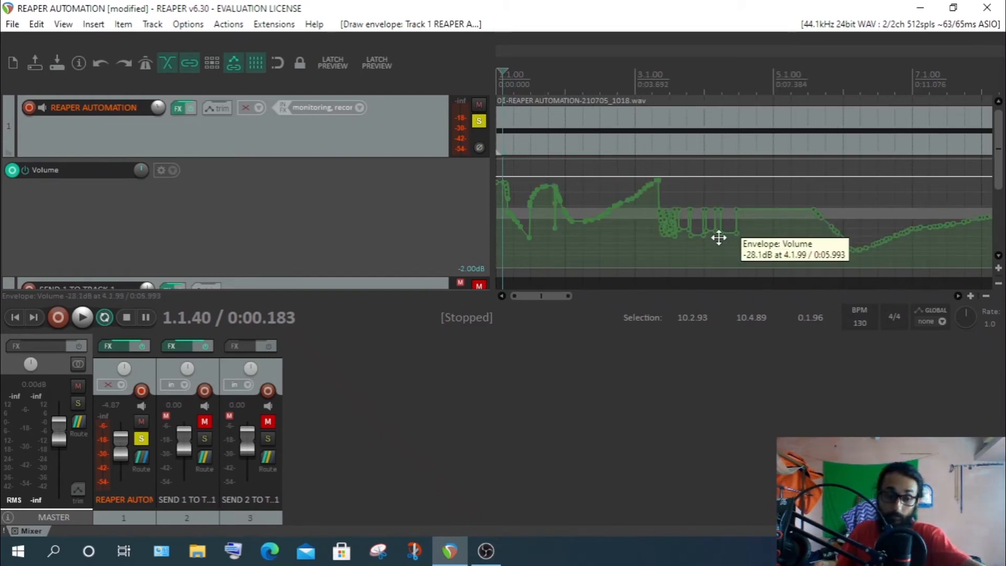
mouse_move(702, 241)
left_mouse_down()
mouse_move(699, 225)
mouse_move(754, 205)
mouse_move(871, 245)
mouse_move(714, 212)
left_mouse_up()
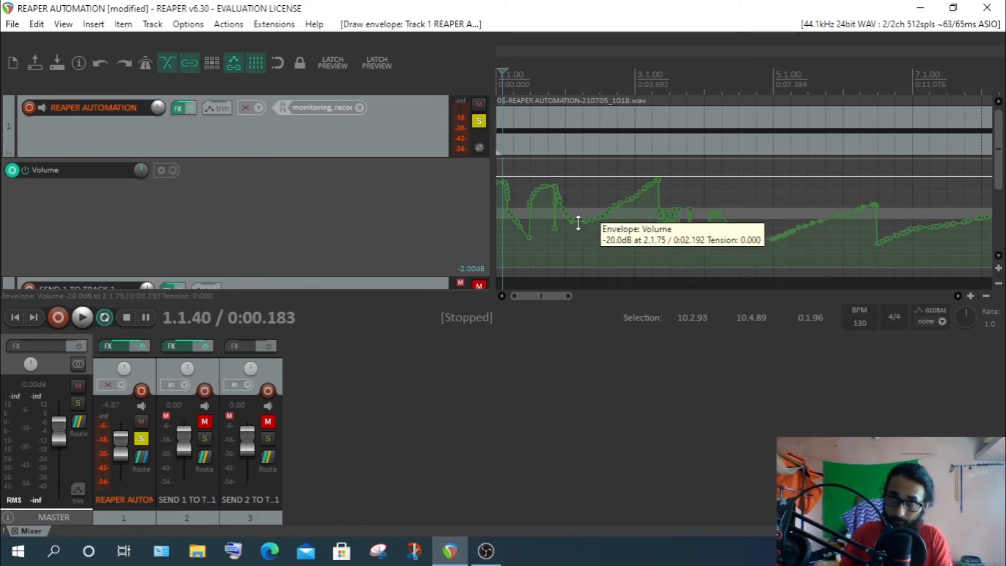
Play the project twice from 1.1.40 in Trim/Read mode, comparing the track 1 fader with the redrawn Volume envelope.
left_click(81, 320)
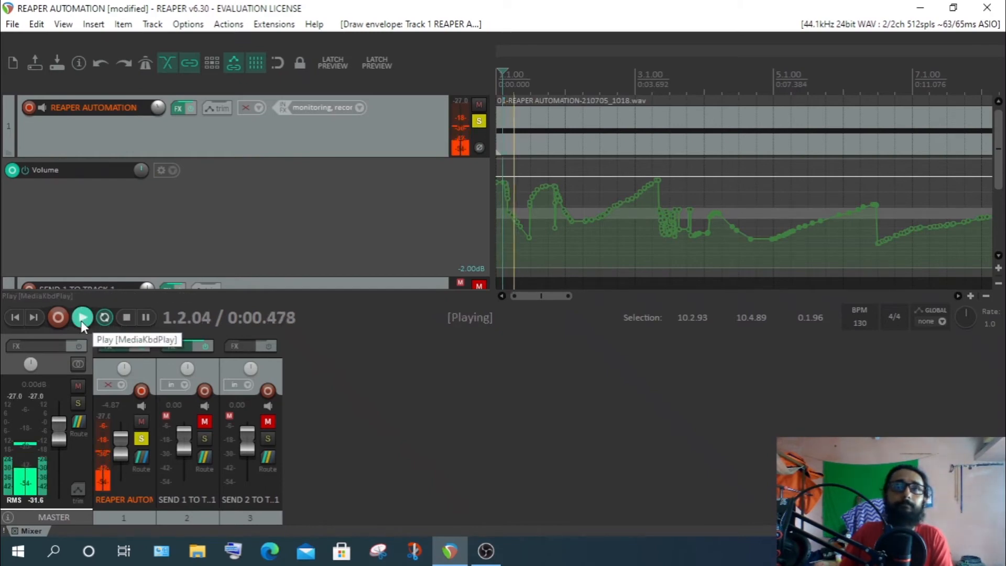
left_click(127, 317)
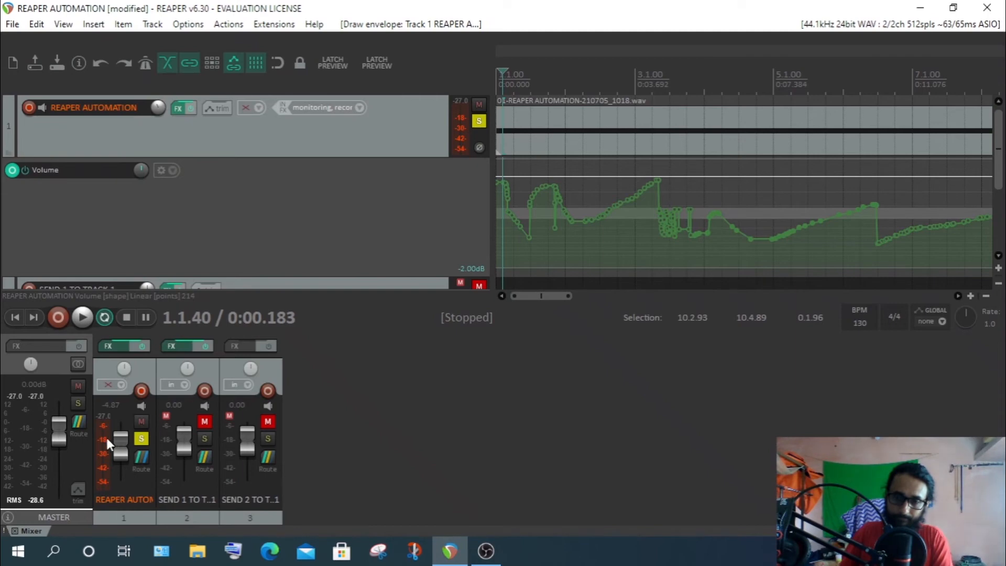
left_click(78, 320)
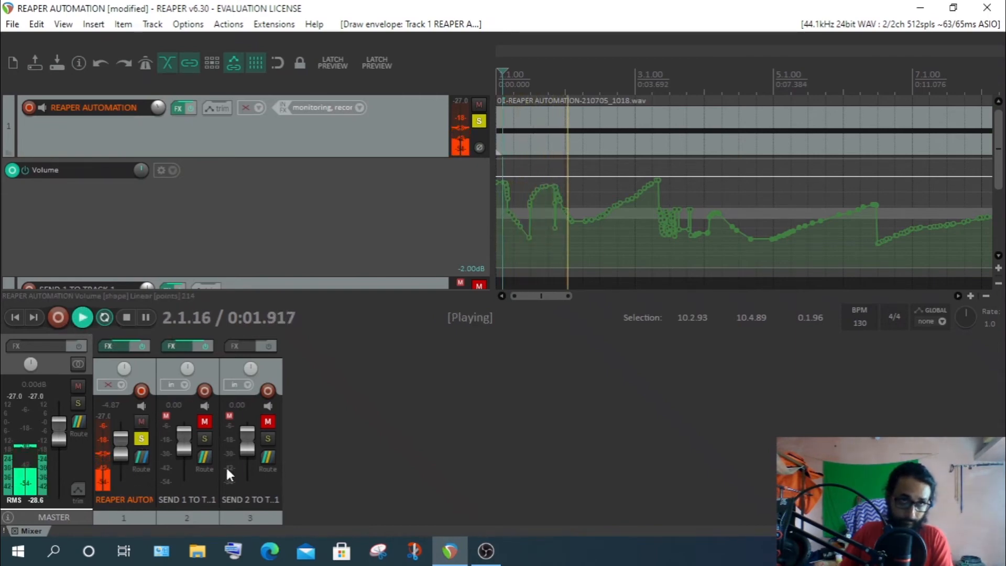
left_click(127, 314)
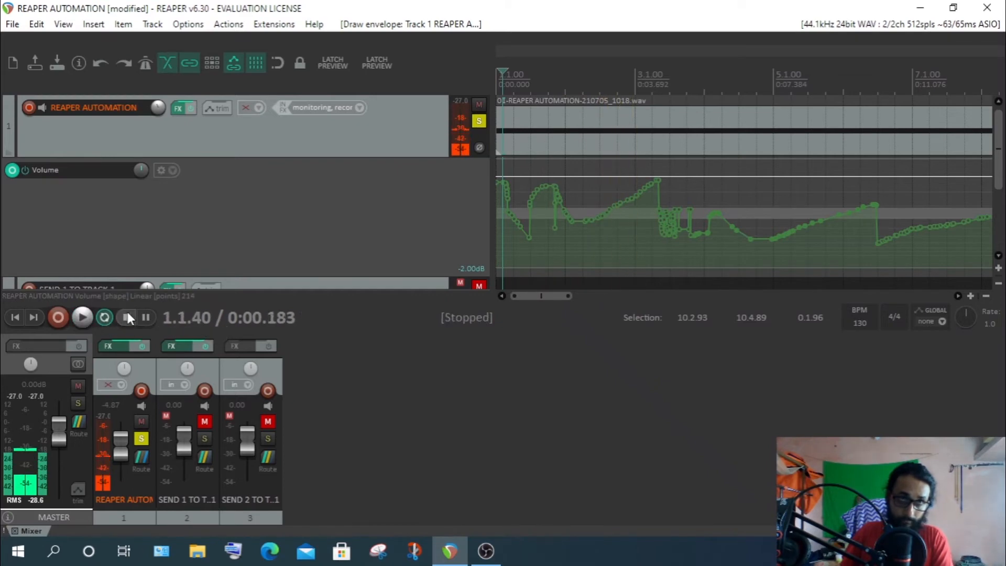
Set the REAPER AUTOMATION track's automation mode to Read and play the project to watch its fader against the Volume envelope.
left_click(214, 110)
left_click(303, 133)
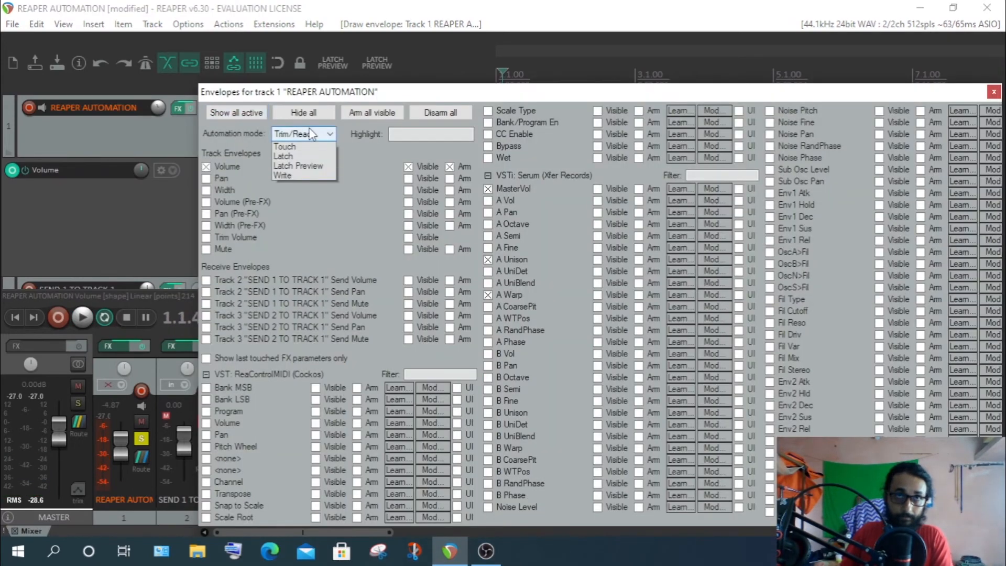
left_click(293, 156)
left_click(993, 92)
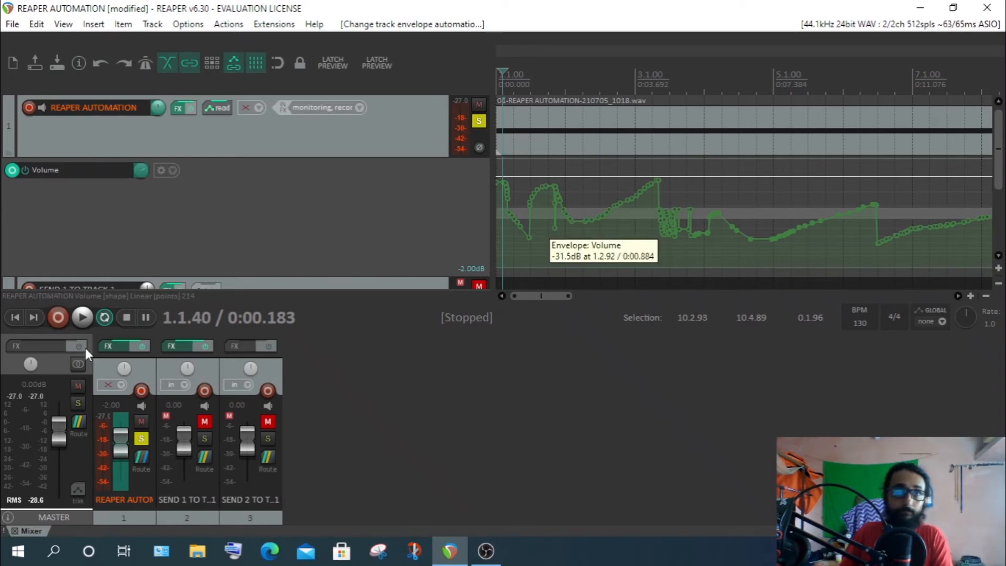
left_click(83, 317)
left_click(82, 317)
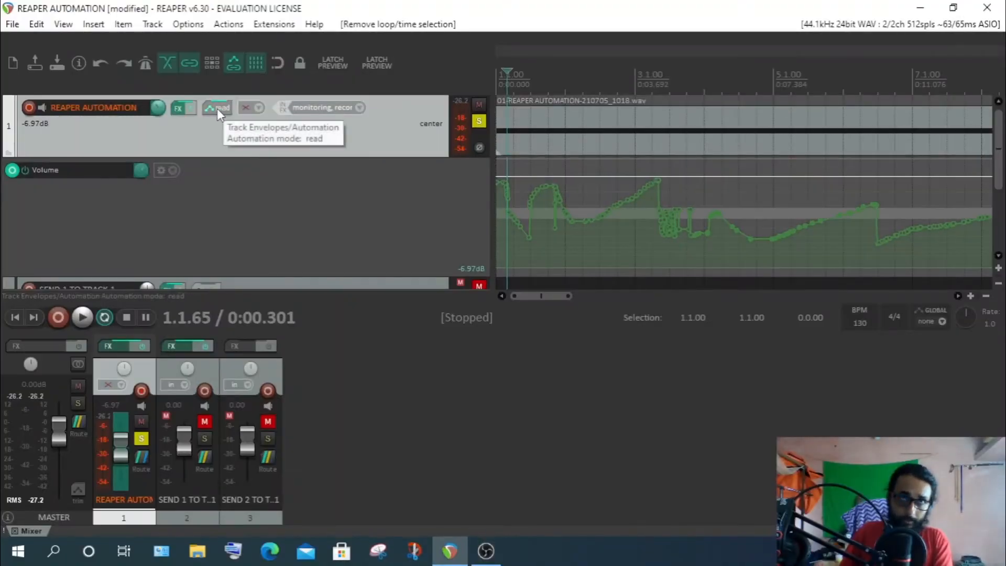
Set the REAPER AUTOMATION track's automation mode to Touch and close its envelope settings.
left_click(217, 108)
left_click(306, 135)
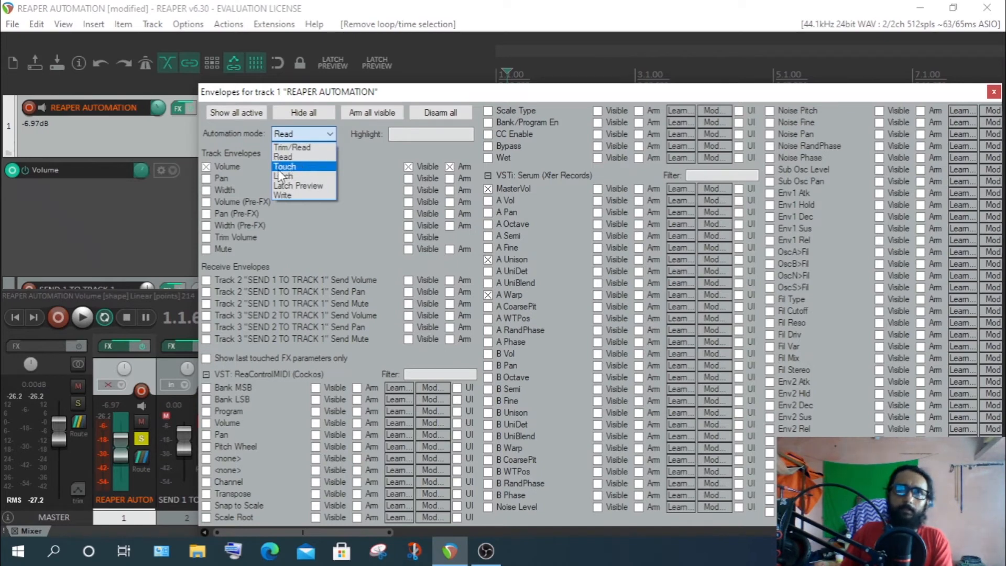
left_click(291, 167)
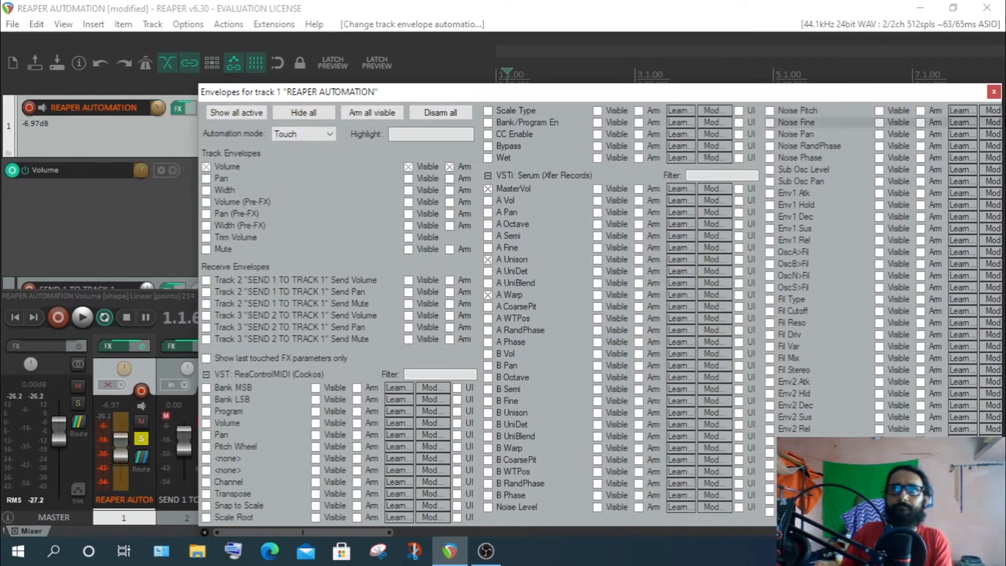
left_click(993, 93)
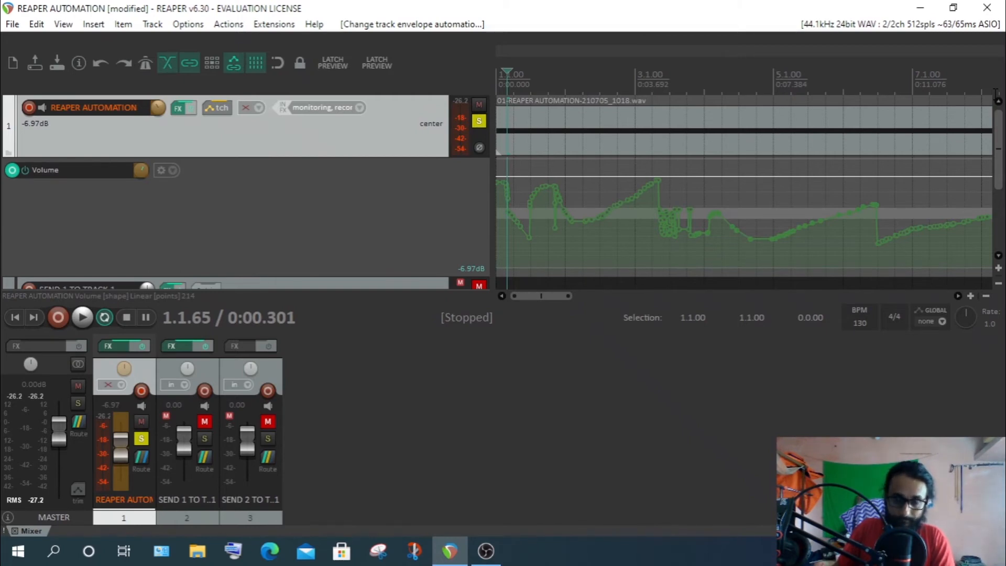
left_click(210, 112)
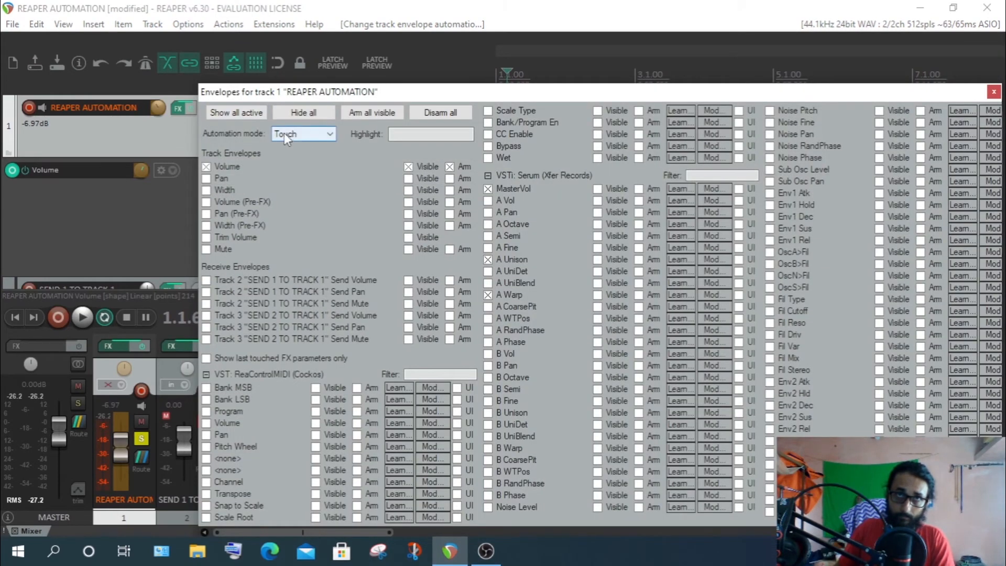
left_click(994, 92)
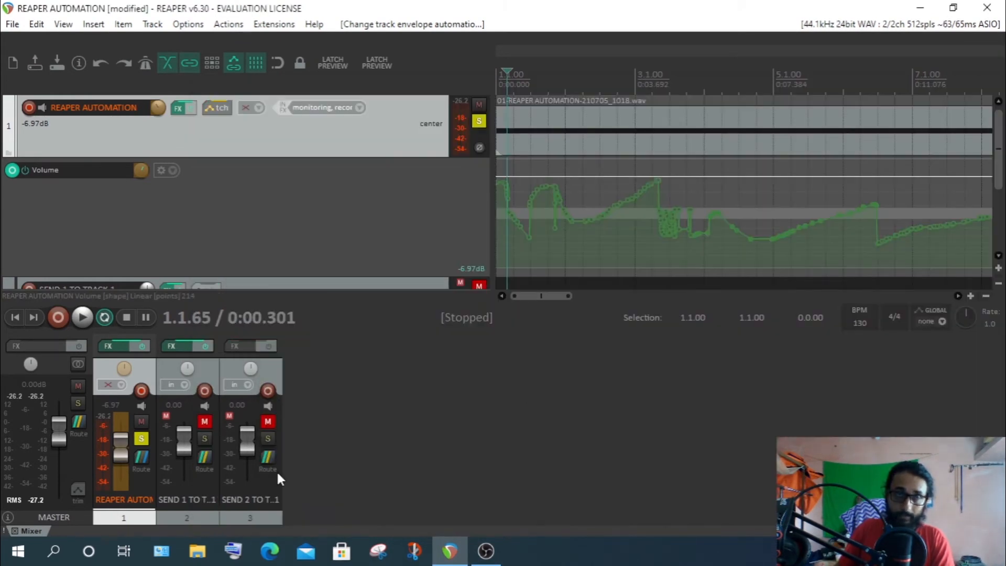
Play from 1.1.65 while moving the track 1 fader up and down to write Touch volume automation, release it, and stop past 7.1.
left_click(121, 450)
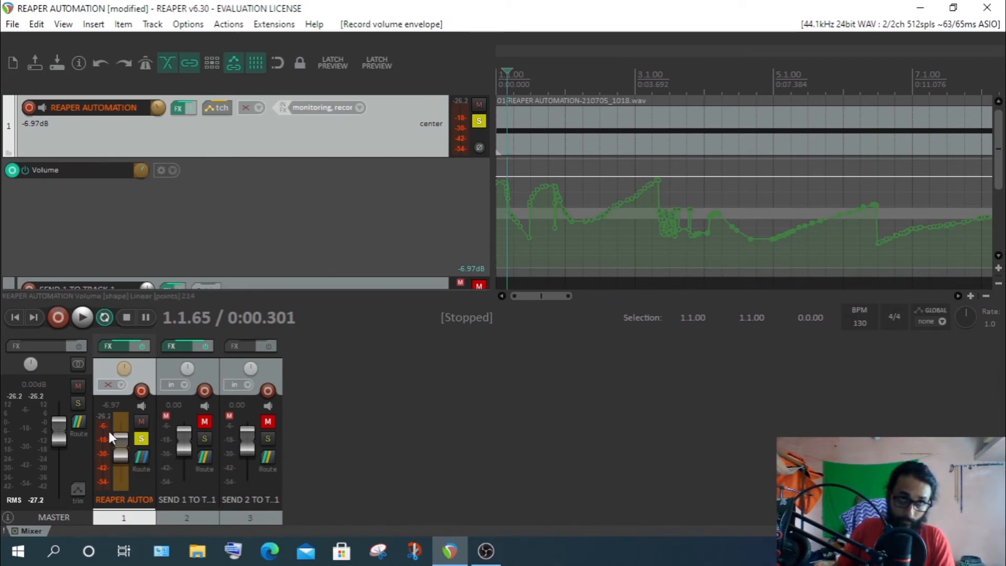
mouse_move(118, 455)
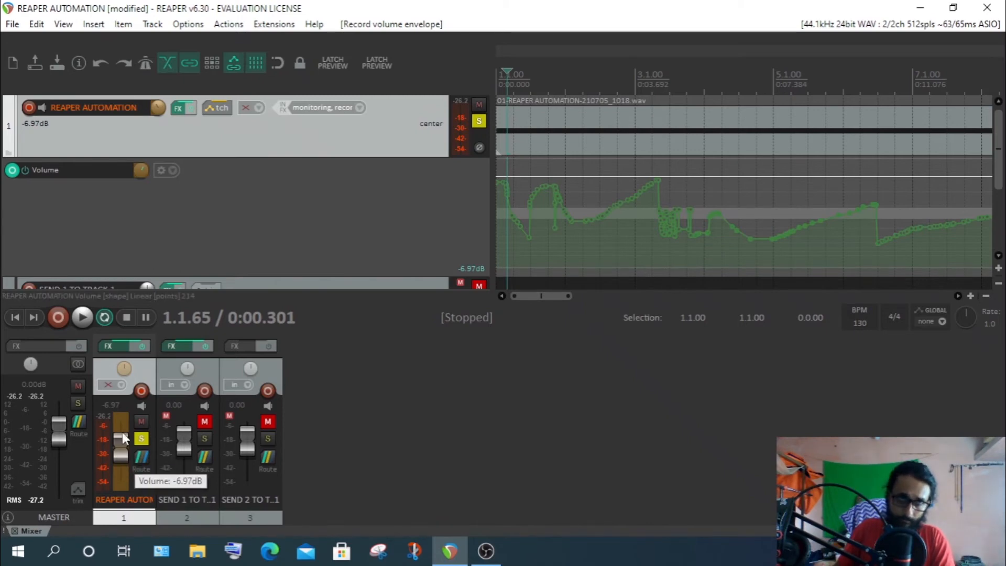
mouse_move(113, 435)
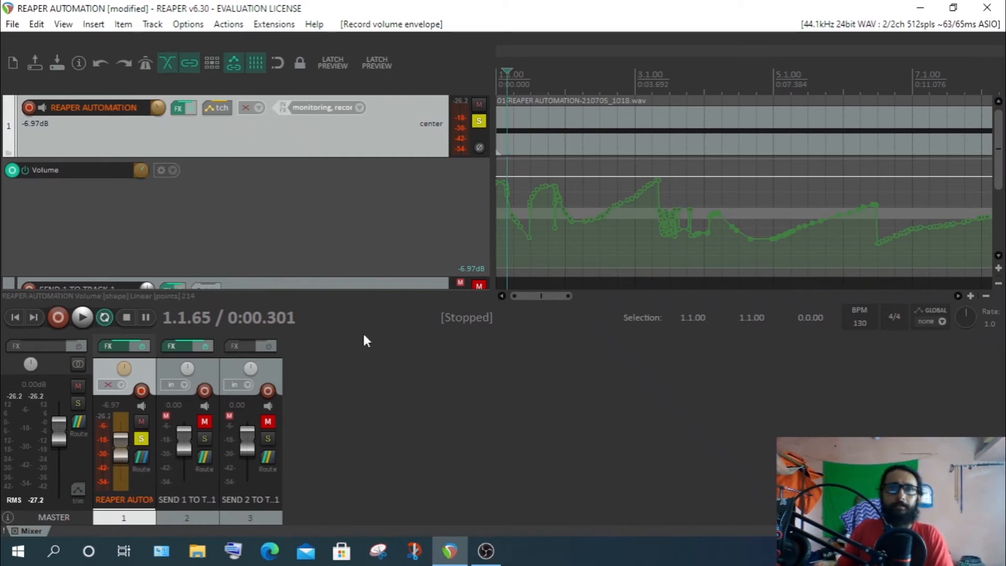
left_click(83, 317)
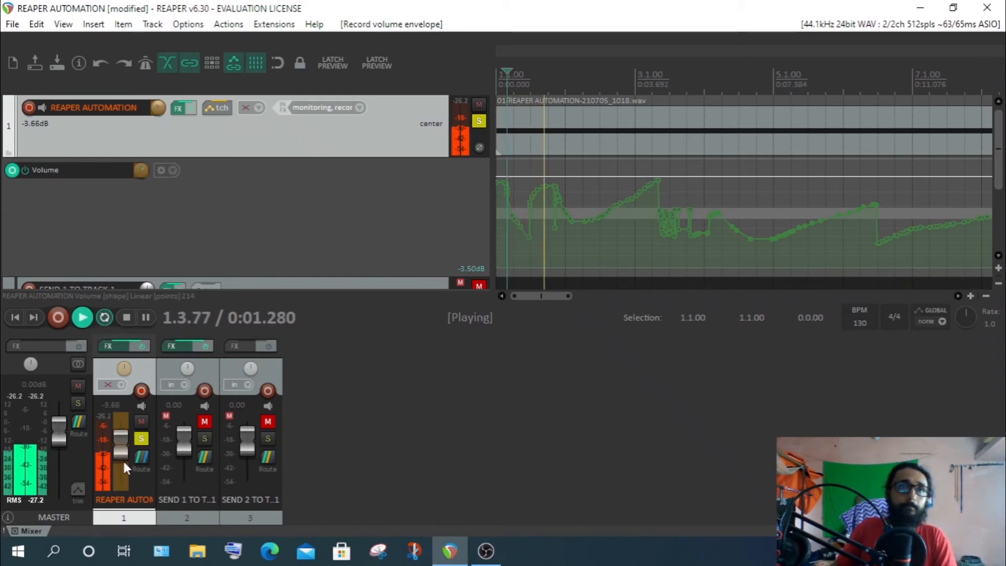
mouse_move(124, 456)
left_mouse_down()
mouse_move(124, 434)
mouse_move(124, 483)
mouse_move(136, 282)
mouse_move(127, 445)
left_mouse_up()
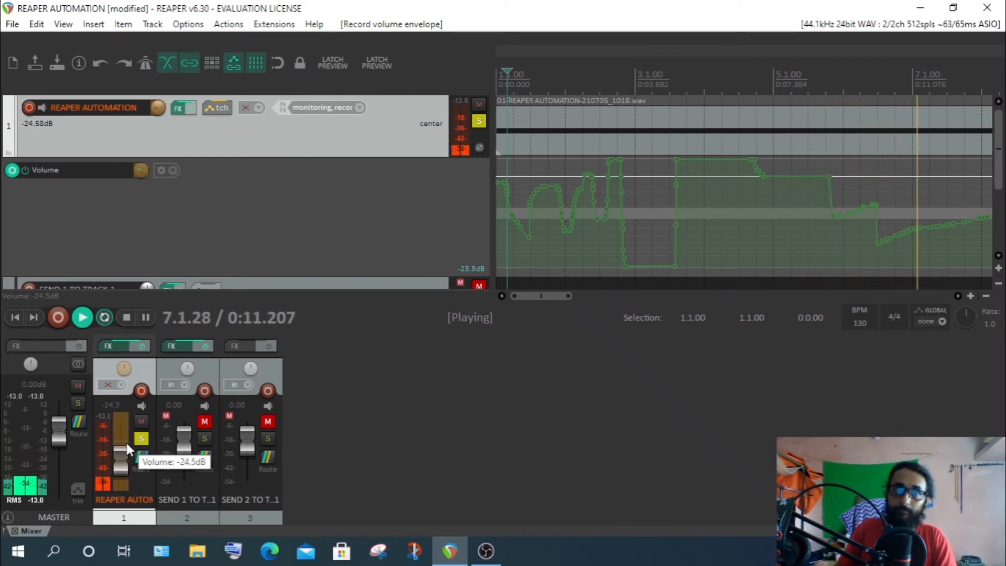
left_click(127, 316)
Place the edit cursor at several points along the written Volume envelope, ending at 2.3.85, and compare the track 1 fader position.
left_click_drag(602, 296, 548, 298)
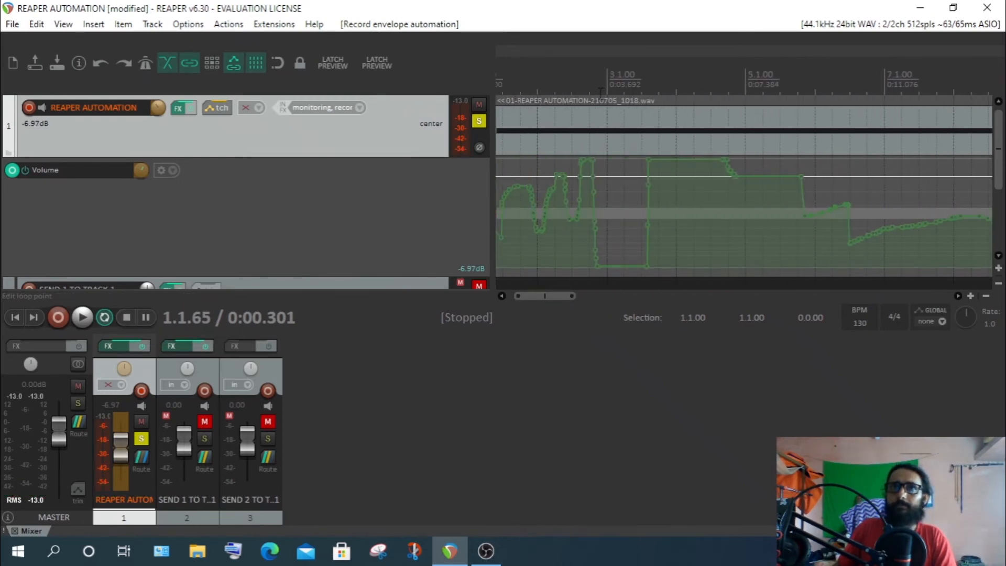
left_click(645, 86)
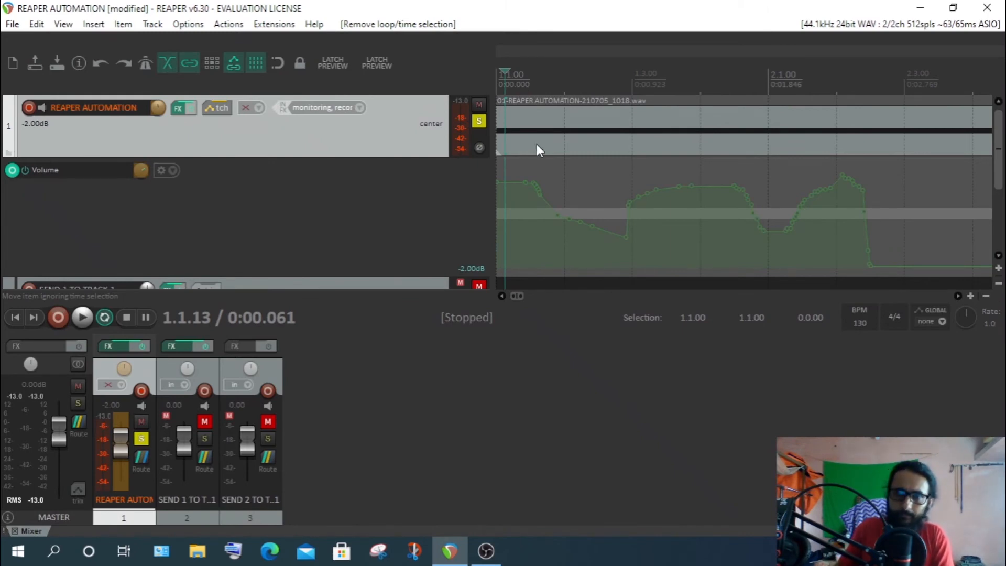
left_click(596, 94)
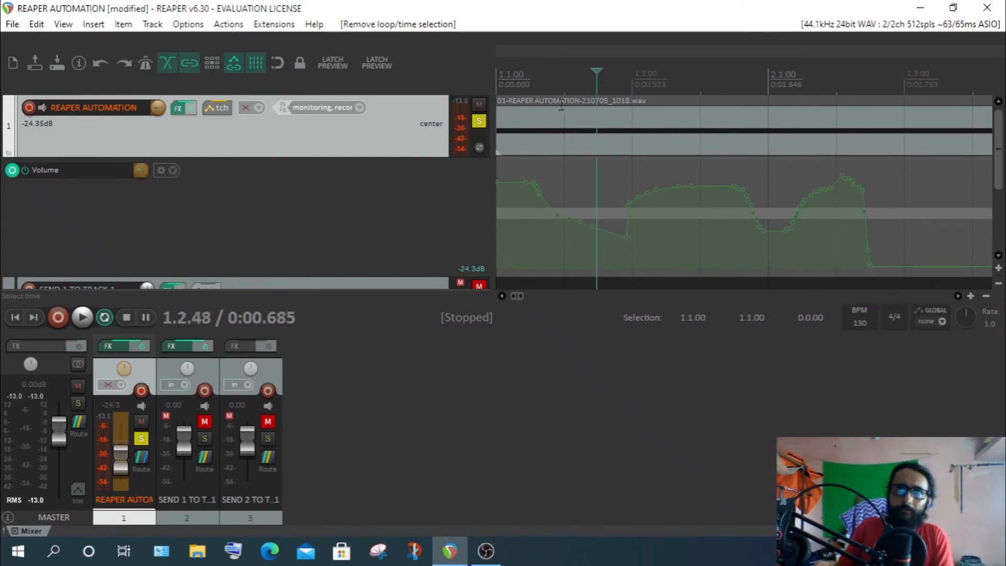
scroll(741, 143, "down", 3)
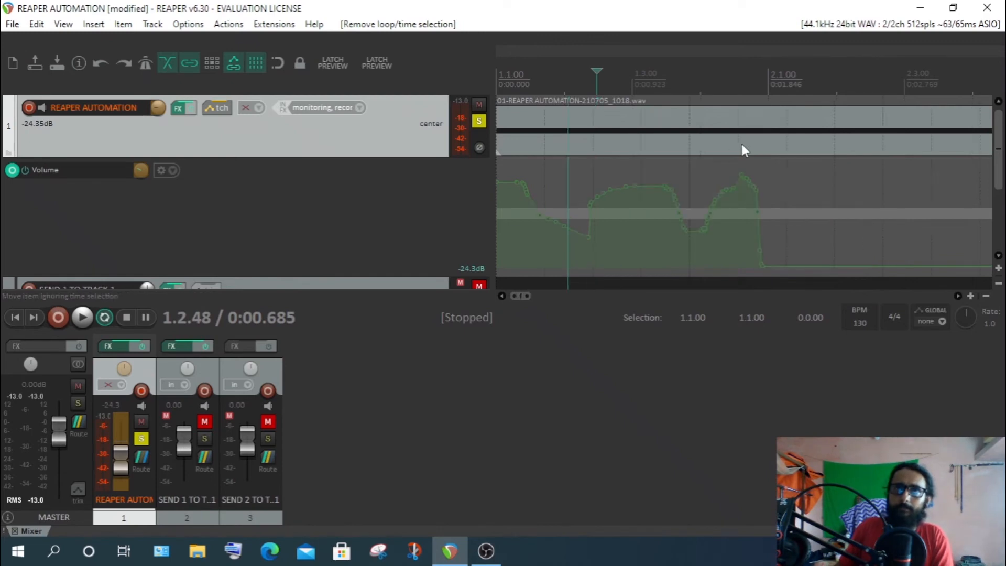
left_click(609, 94)
left_click(629, 92)
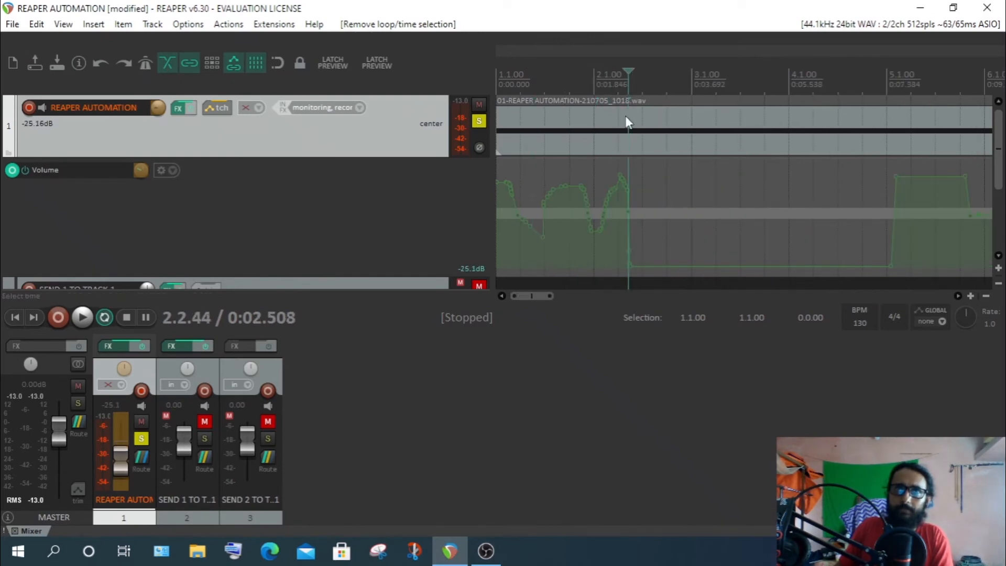
left_click(664, 72)
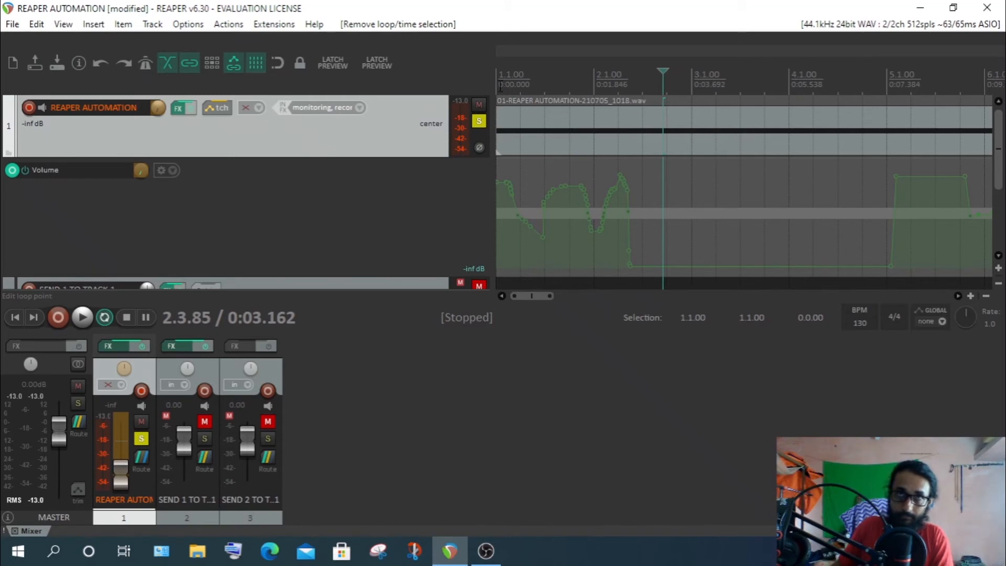
Play from the project start in Touch mode, moving the track 1 fader up and down between about 2.3 and 4.1, and stop.
left_click(500, 87)
left_click(82, 317)
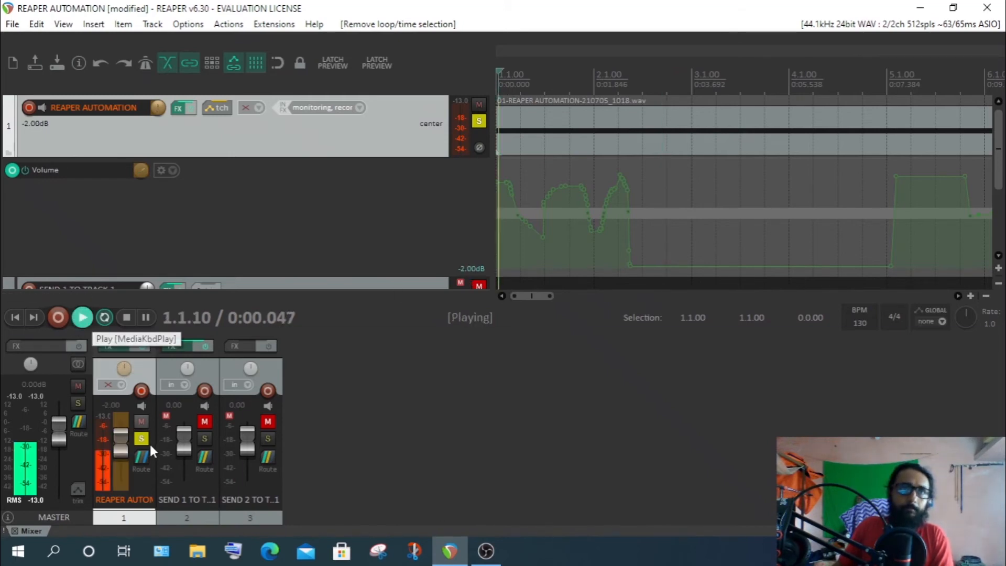
left_click_drag(121, 439, 124, 471)
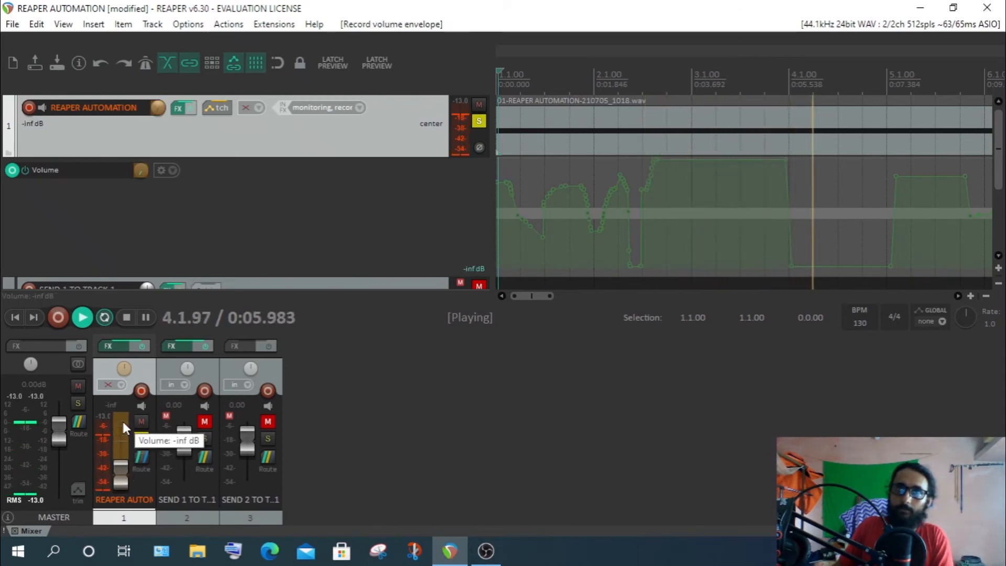
left_click(127, 318)
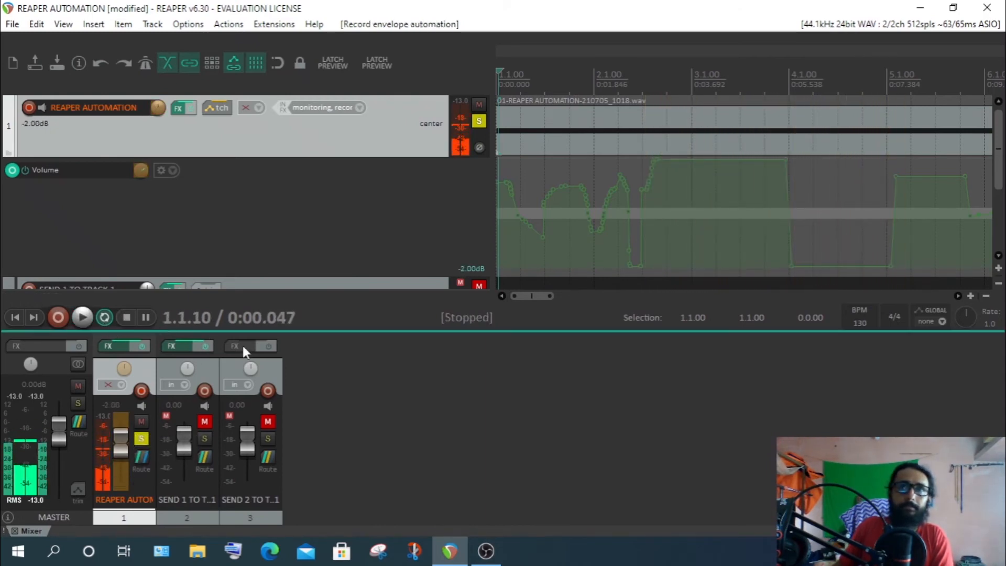
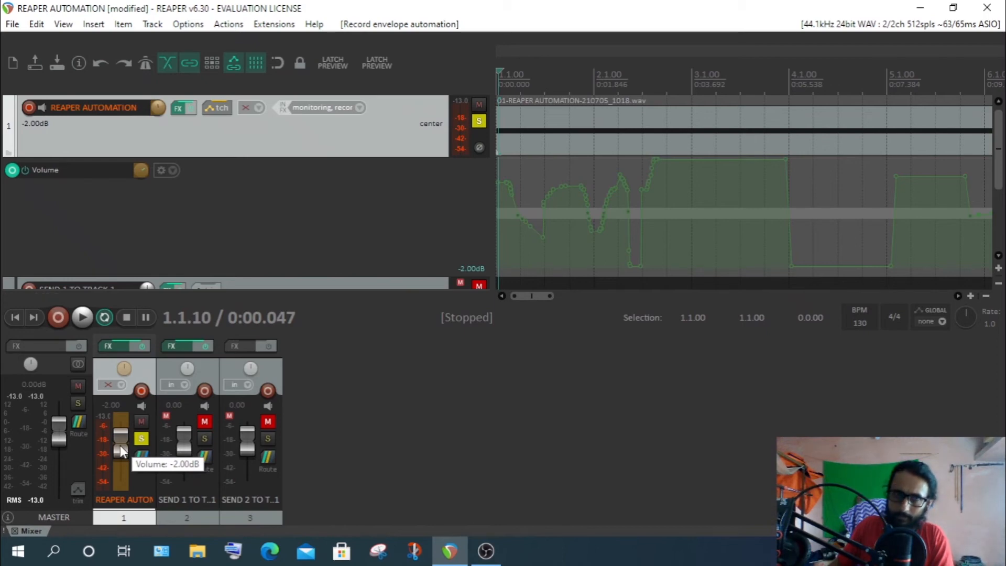
Lower the track 1 fader to about -9.97 dB with playback stopped, and keep Touch as its automation mode.
mouse_move(121, 452)
left_mouse_down()
mouse_move(121, 431)
mouse_move(127, 452)
left_mouse_up()
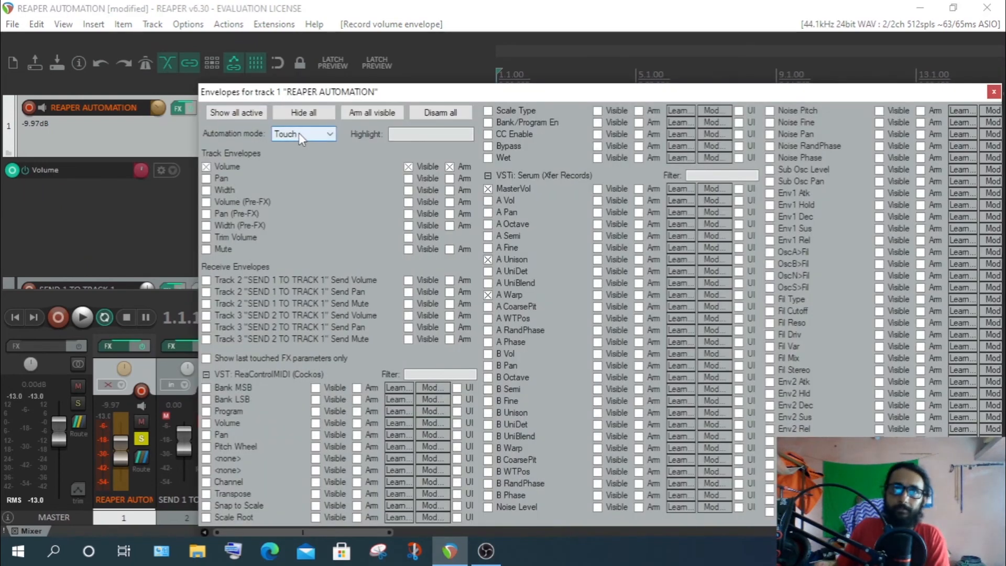
left_click(310, 137)
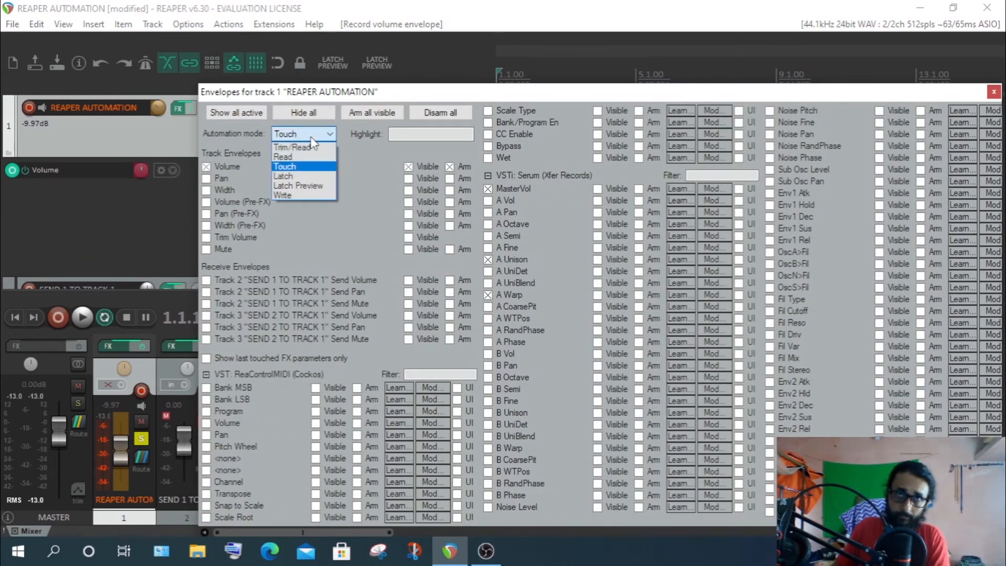
left_click(293, 168)
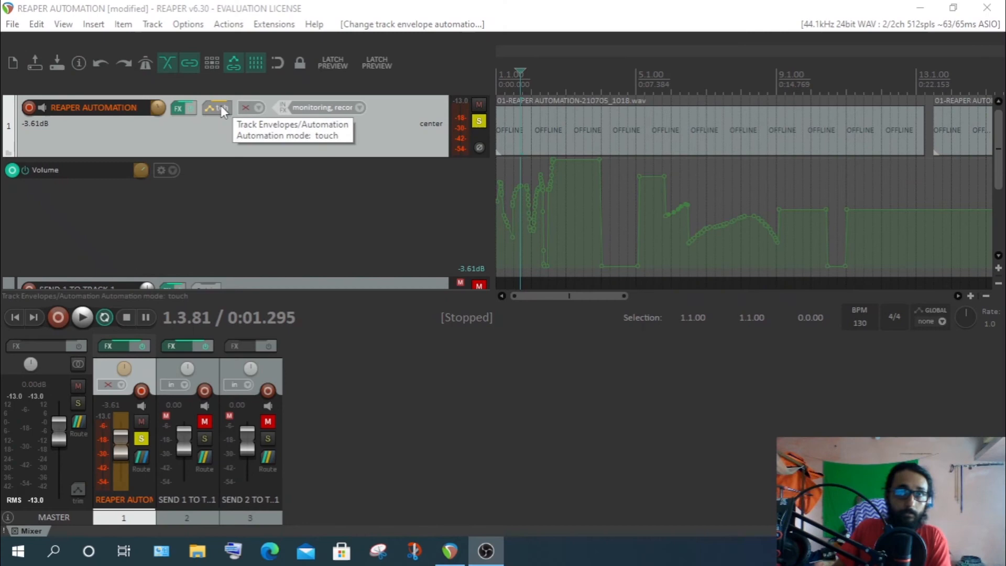
Set the REAPER AUTOMATION track's automation mode to Latch and close its envelope settings.
left_click(221, 105)
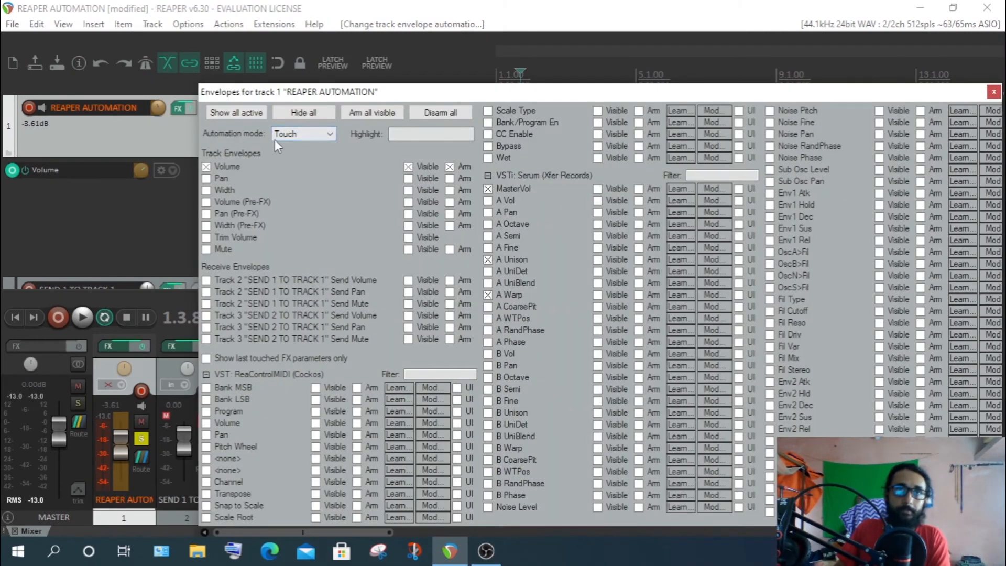
left_click(306, 136)
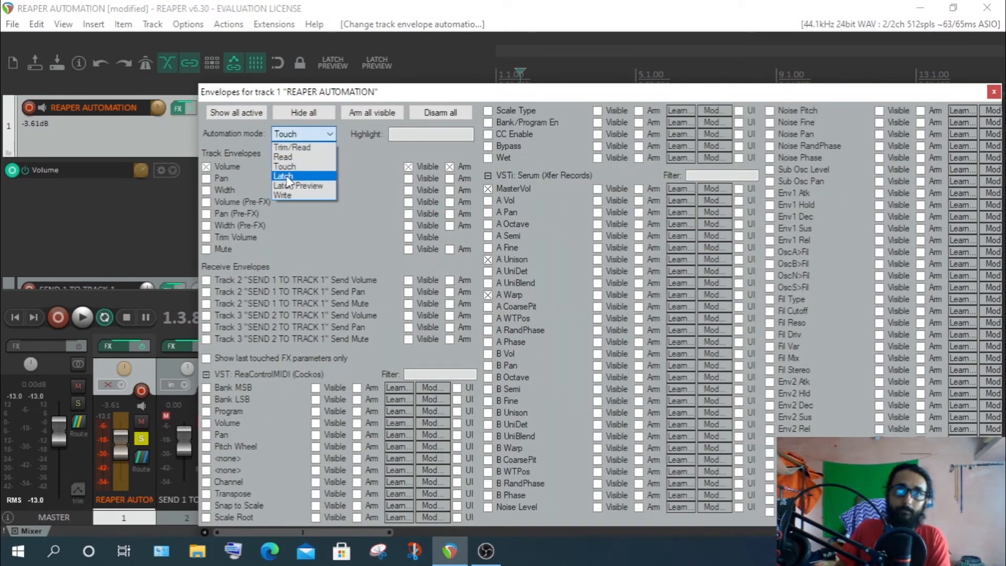
left_click(285, 176)
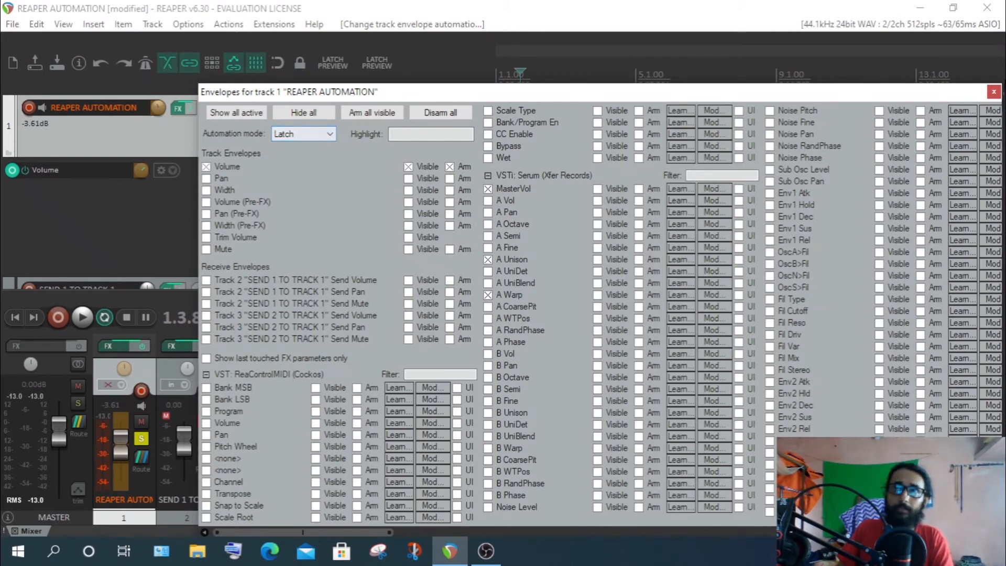
left_click(994, 91)
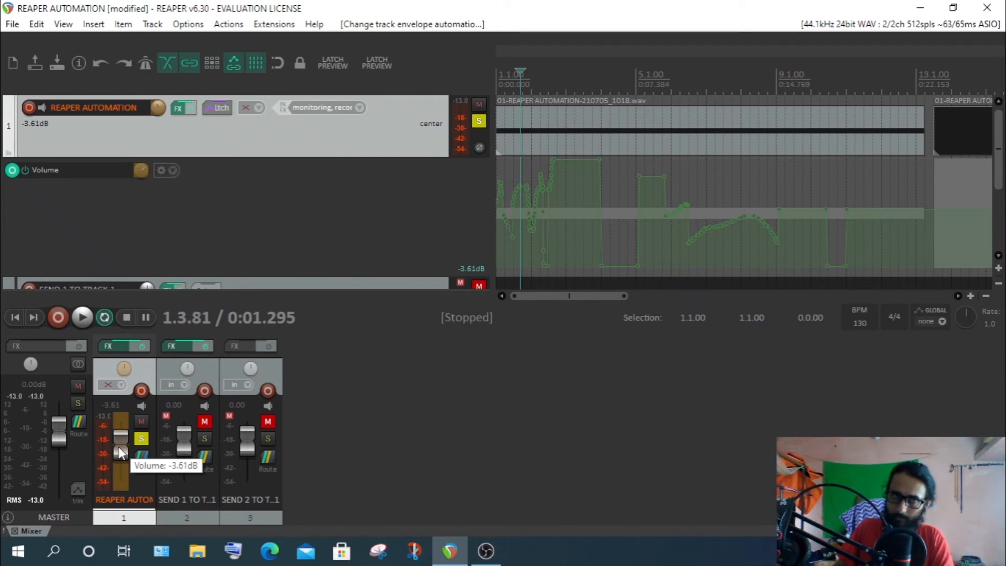
Lower the track 1 fader to about -11.88 dB with playback stopped at 1.3.81, and return the edit cursor to the project start.
mouse_move(120, 451)
left_mouse_down()
mouse_move(119, 439)
mouse_move(121, 459)
left_mouse_up()
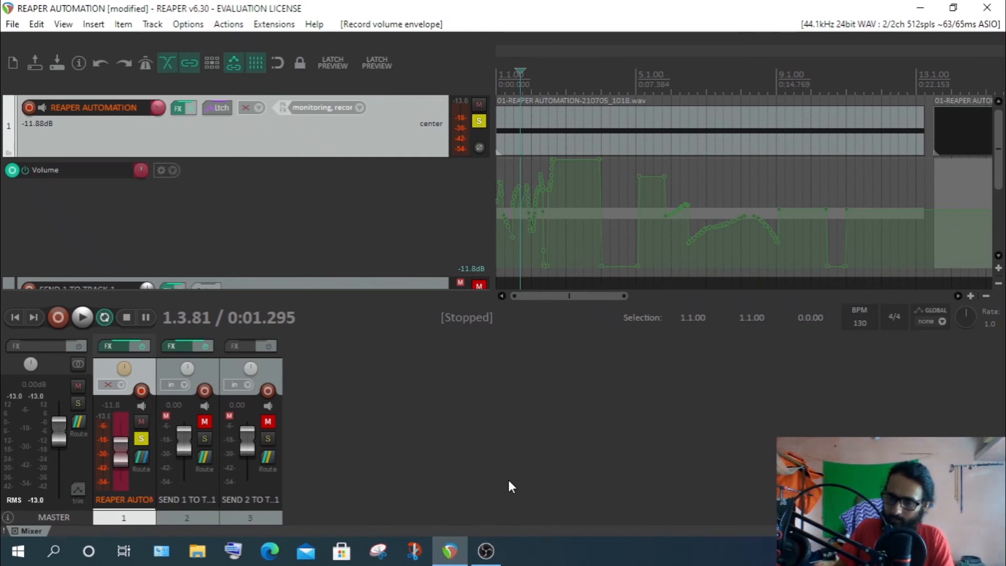
left_click(215, 107)
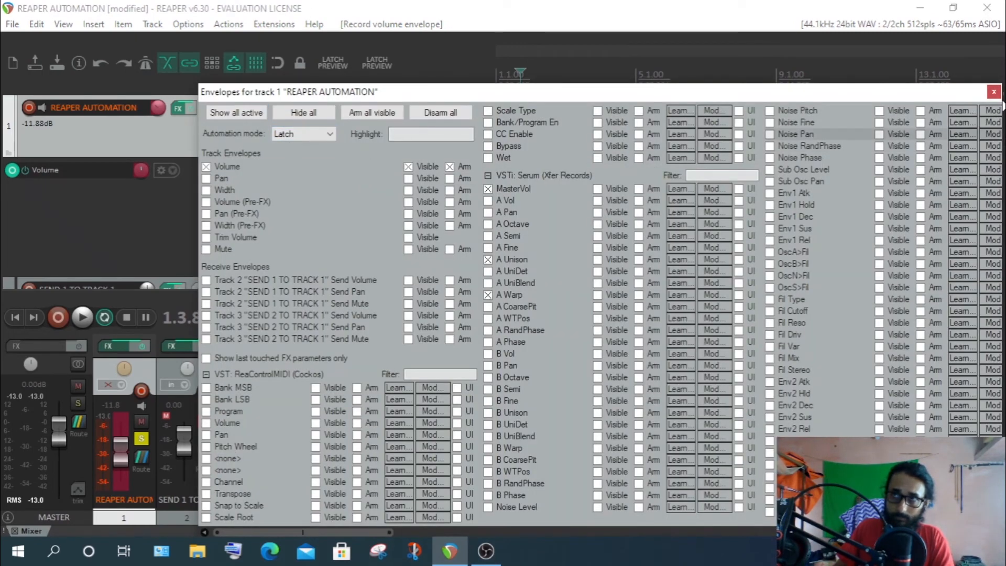
left_click(993, 91)
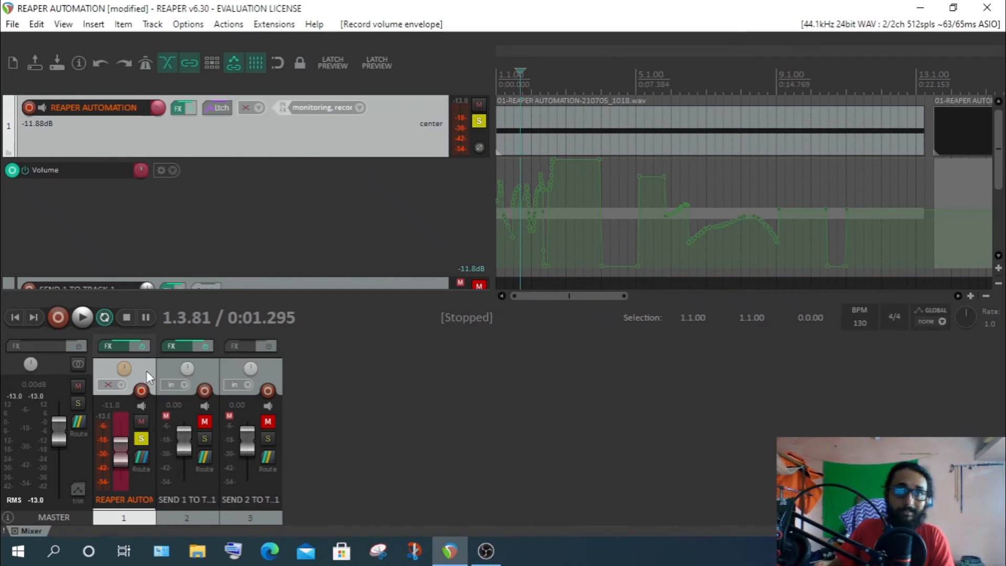
left_click(126, 317)
left_click(244, 108)
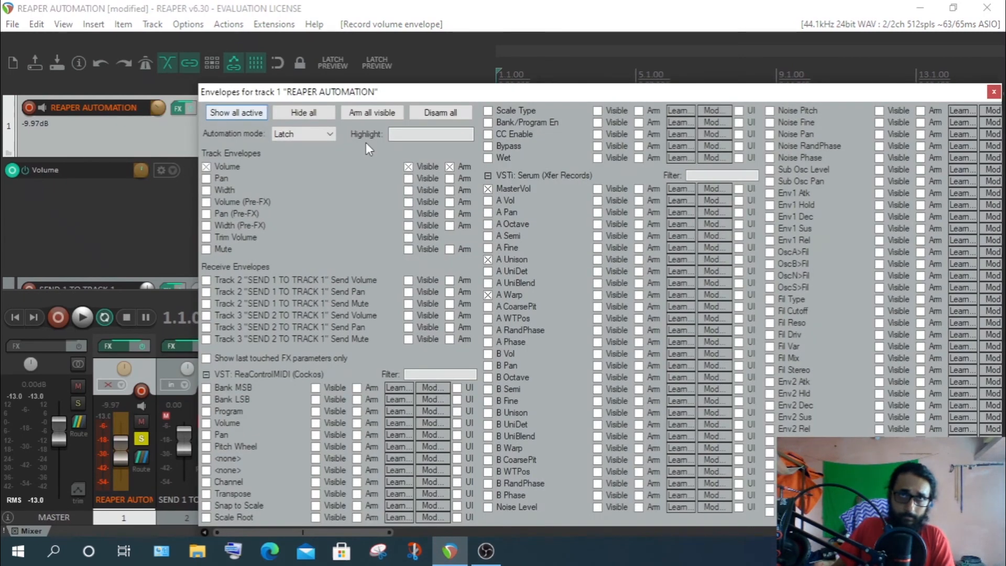
left_click(994, 92)
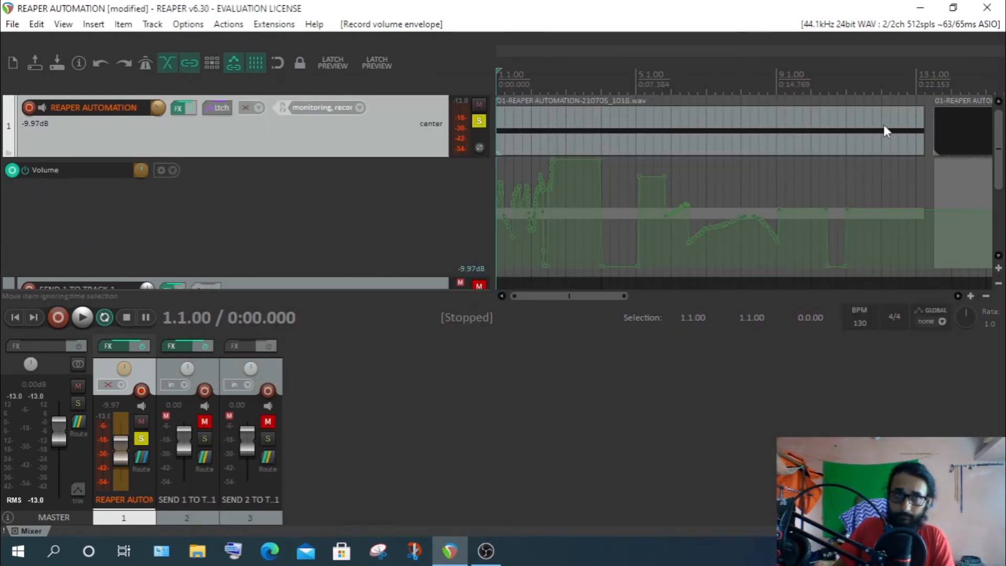
Play from 1.1.00 while moving the track 1 fader up and down to write Latch automation, release it at 12 dB, and stop.
left_click(85, 317)
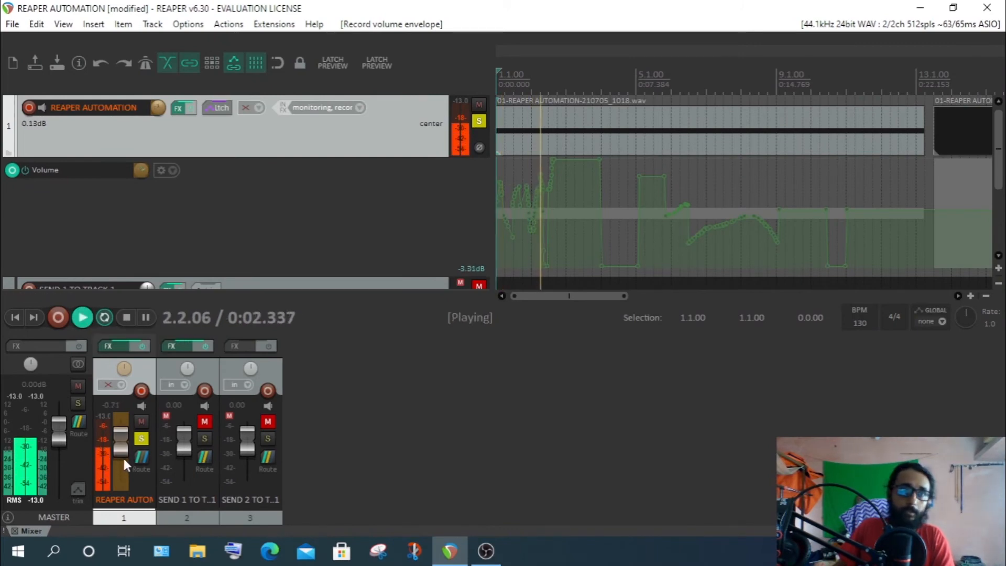
left_click_drag(122, 454, 131, 417)
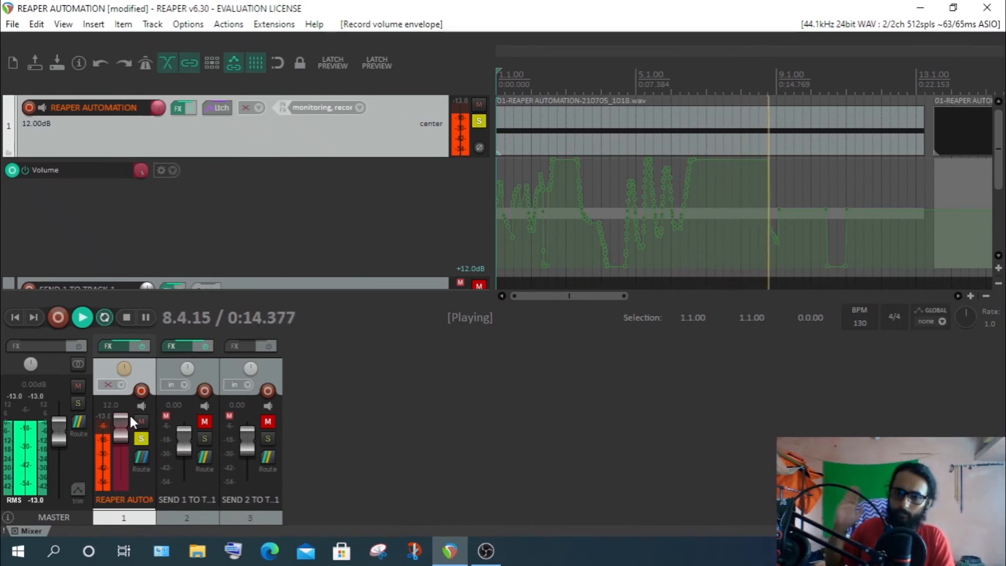
left_click(127, 317)
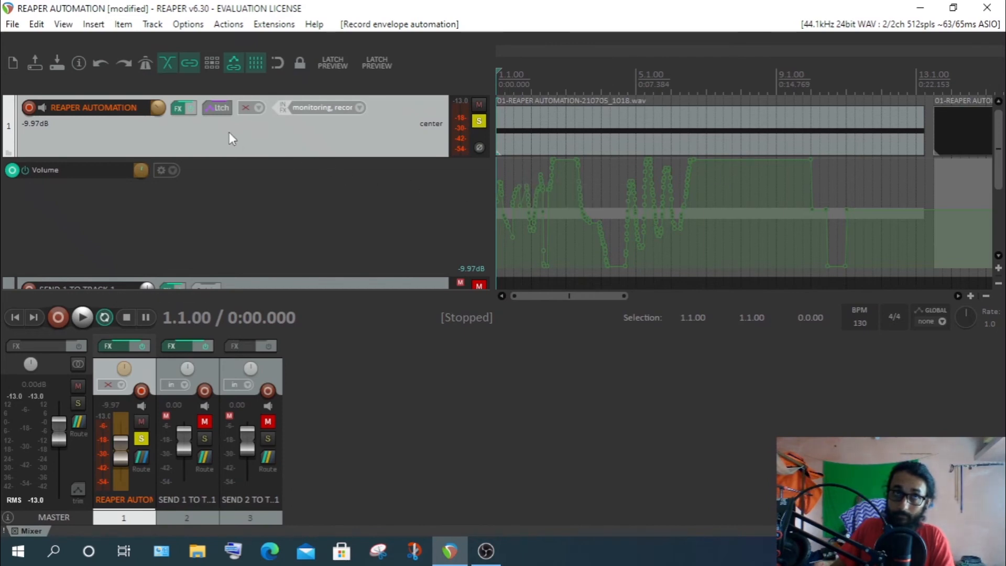
Show all active envelopes of the REAPER AUTOMATION track and set its automation mode to Latch Preview.
left_click(215, 109)
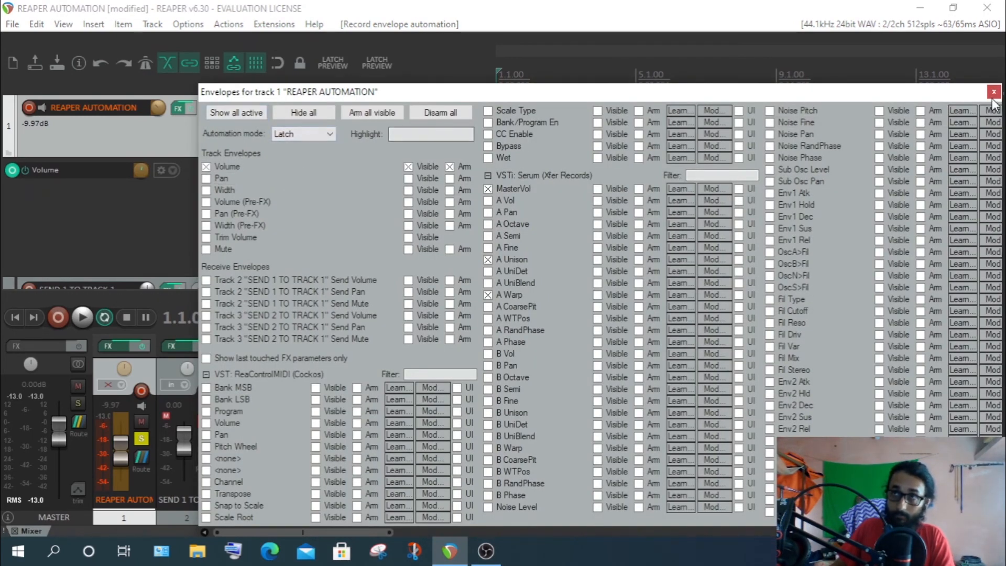
left_click(993, 93)
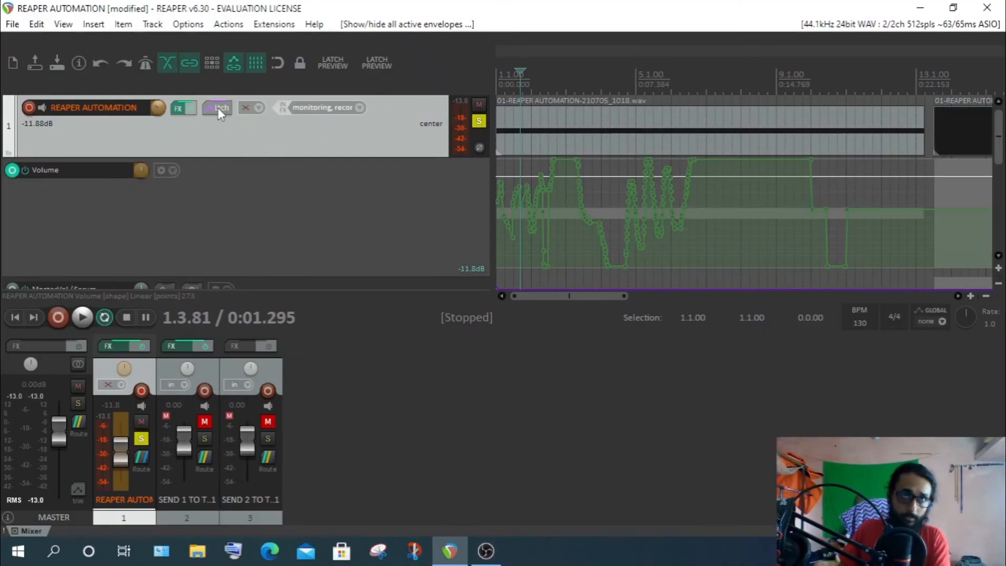
left_click(213, 106)
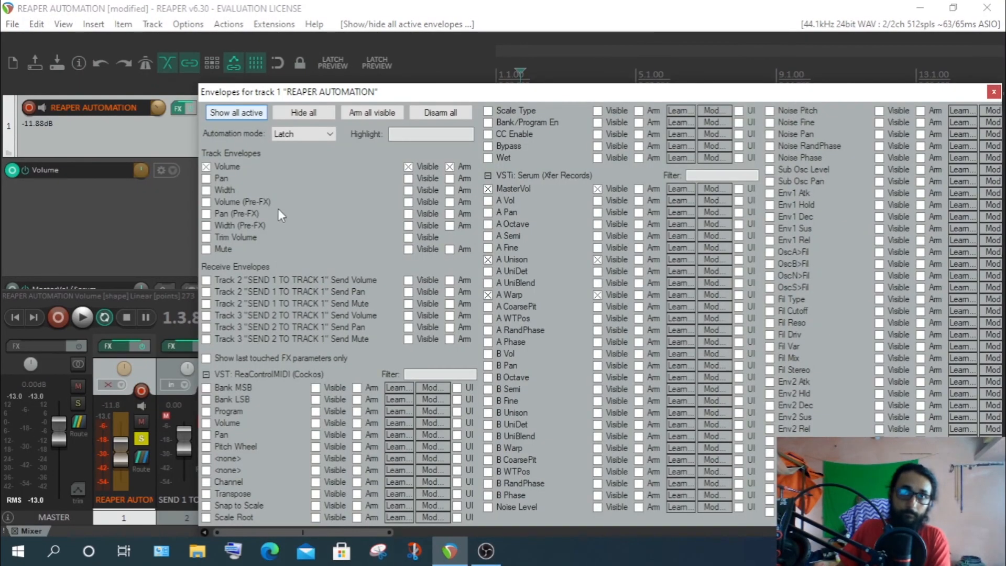
left_click(311, 134)
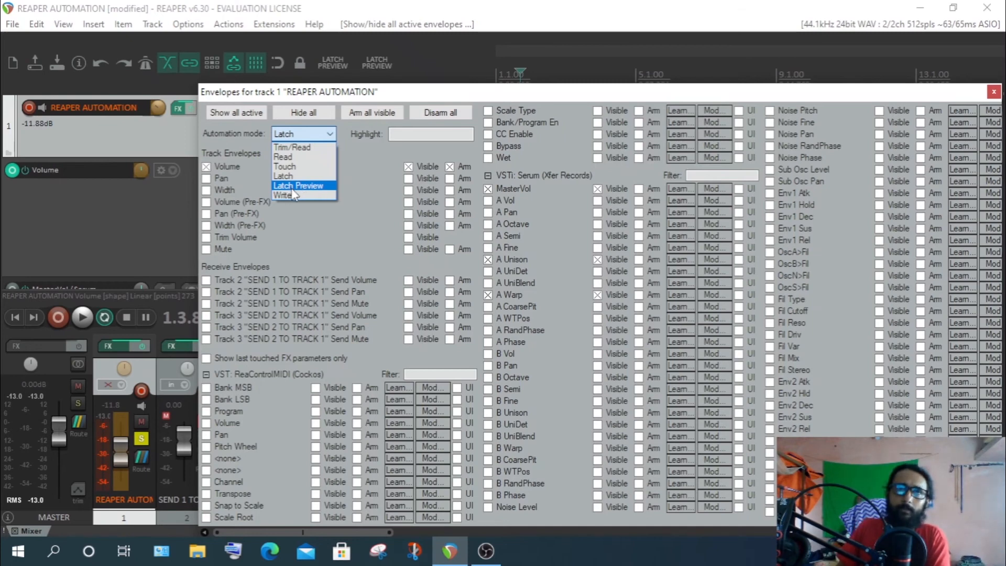
left_click(294, 190)
left_click(309, 137)
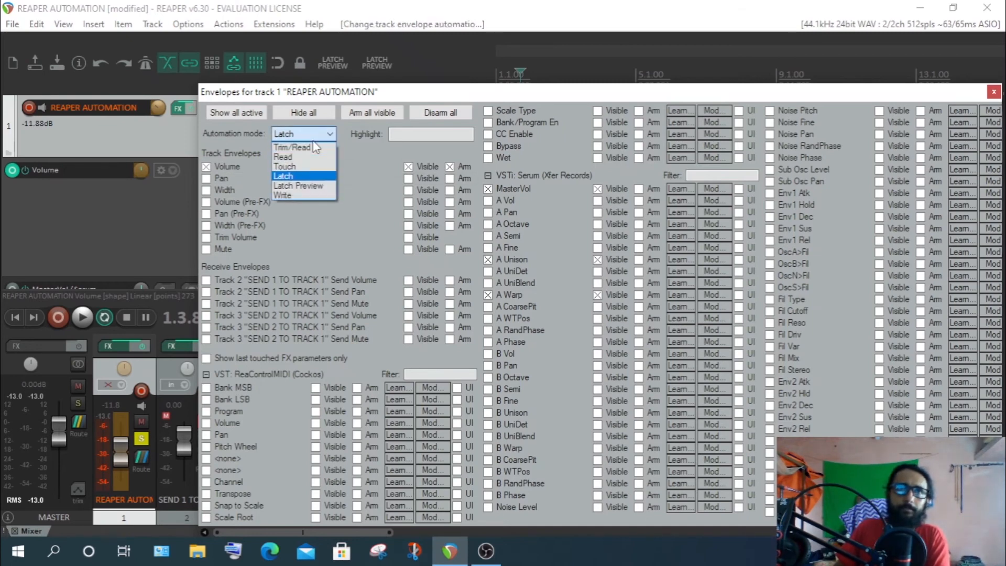
left_click(302, 189)
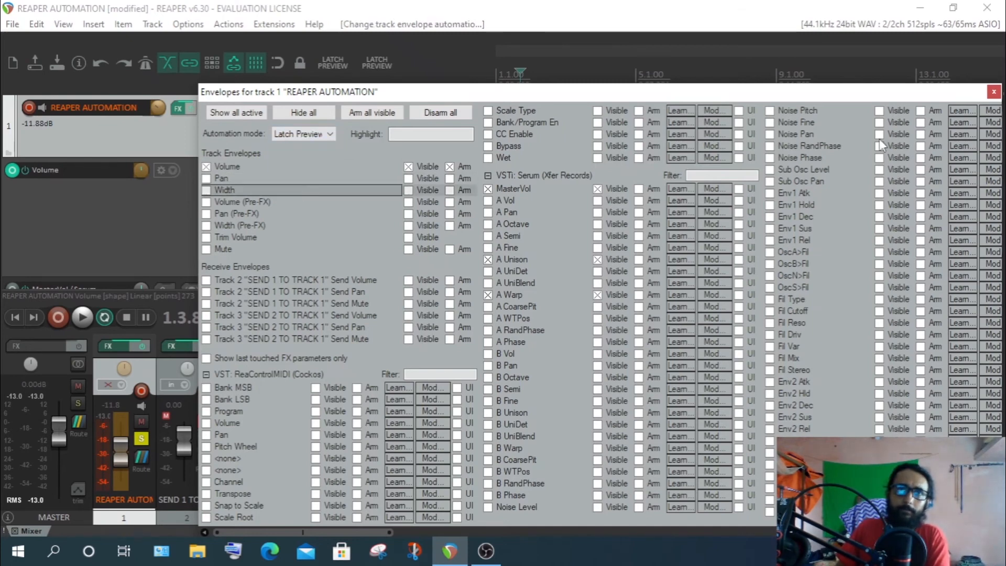
left_click(994, 92)
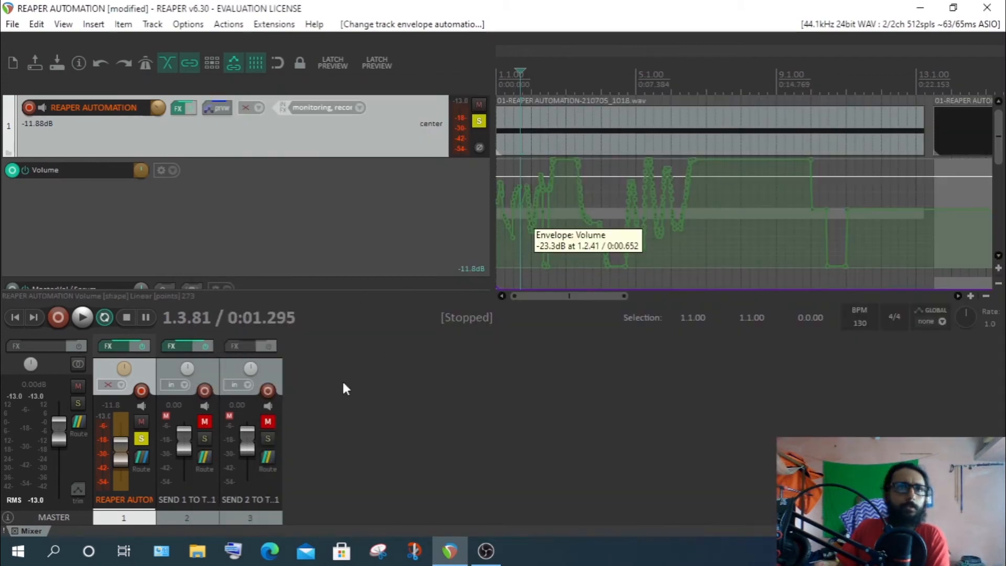
Play from 1.1.45 in Latch Preview while moving the track 1 fader to 12 dB, stop, and select the time range 5.1.47 to 6.2.01.
left_click(499, 86)
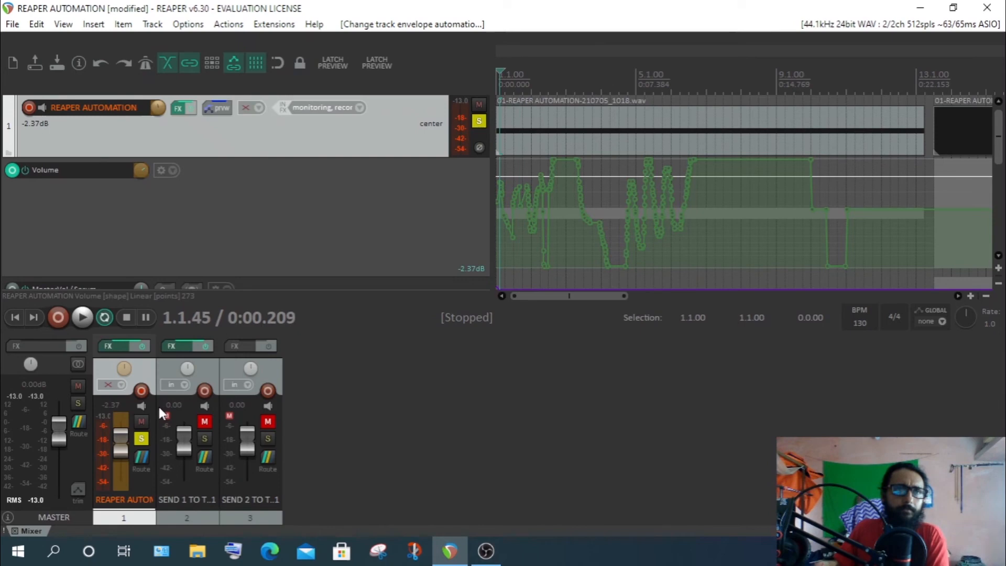
left_click(82, 317)
left_click_drag(118, 454, 127, 401)
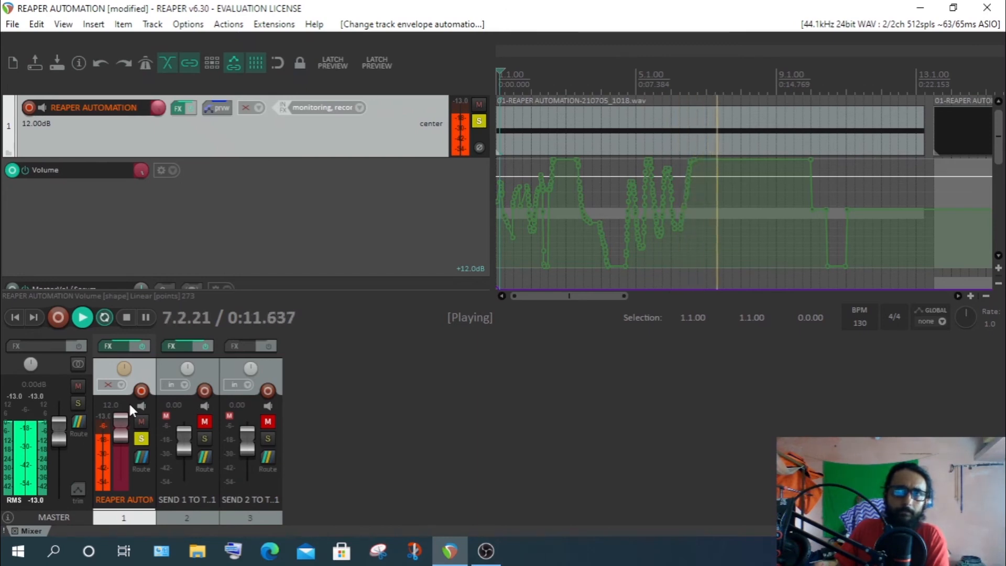
left_click(126, 317)
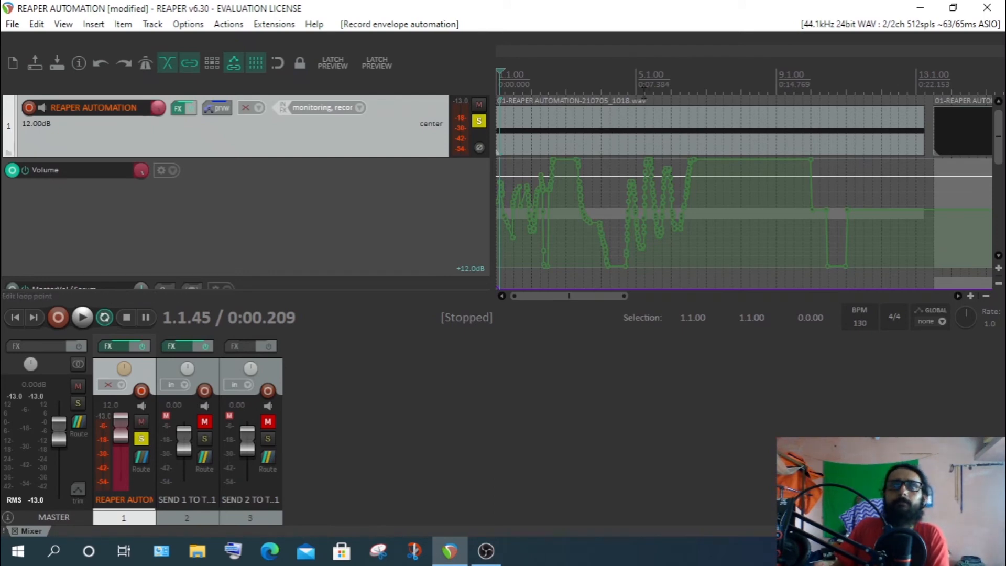
left_click_drag(645, 93, 680, 93)
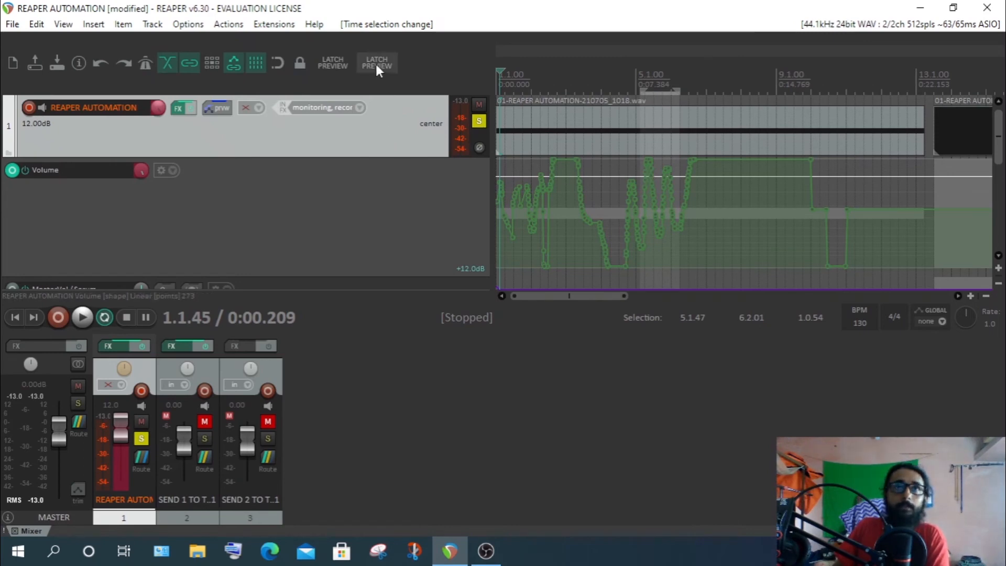
Open the main toolbar's customization and look up the "Write current values" automation actions by filtering the action list for WRITE.
right_click(416, 64)
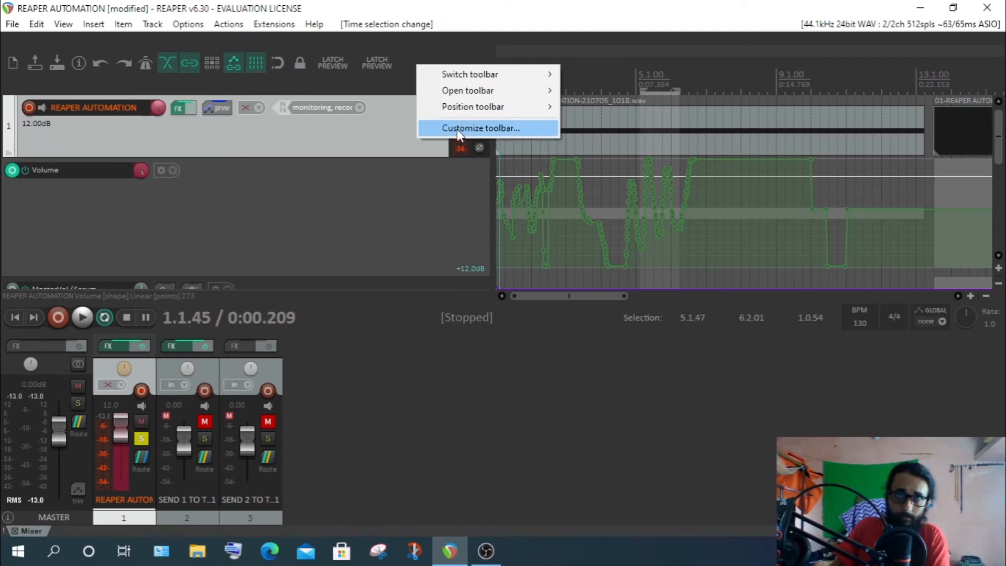
left_click(365, 86)
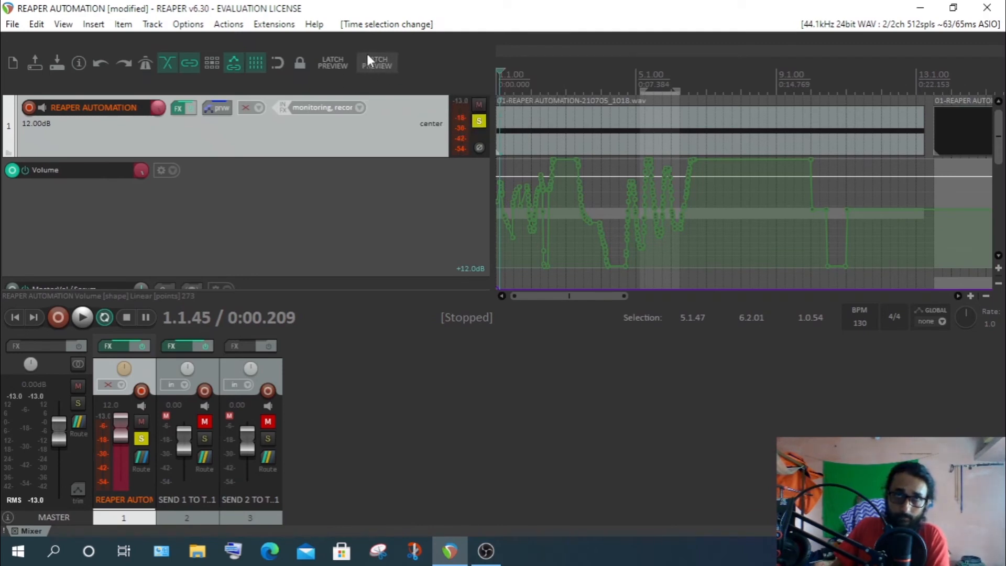
right_click(427, 56)
left_click(479, 120)
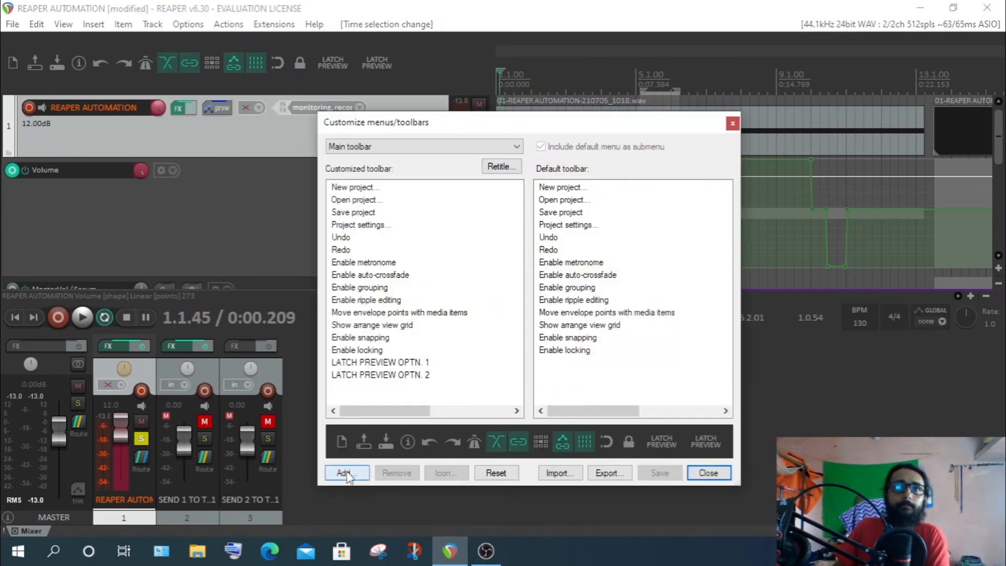
left_click(346, 473)
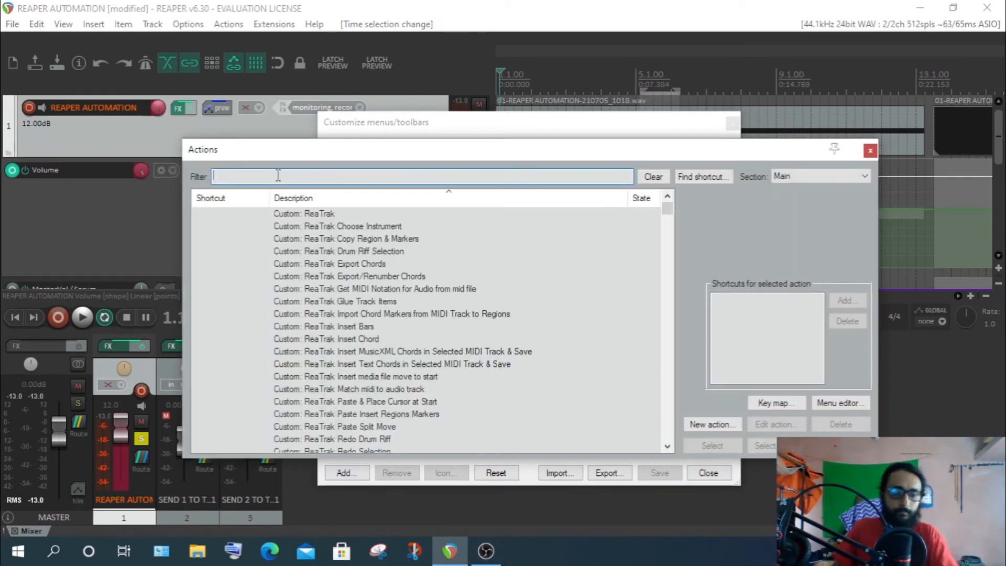
type("WRITE")
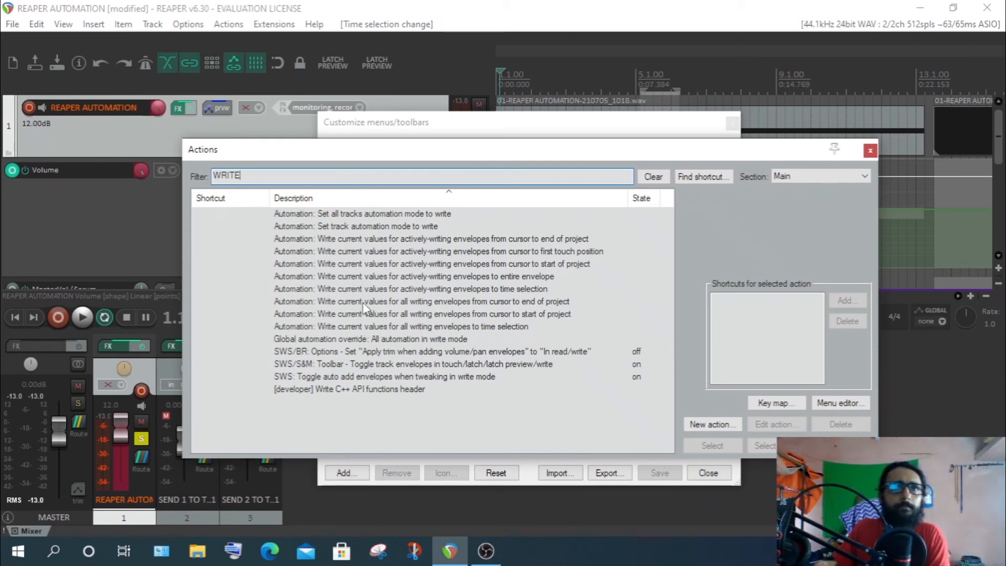
left_click(535, 292)
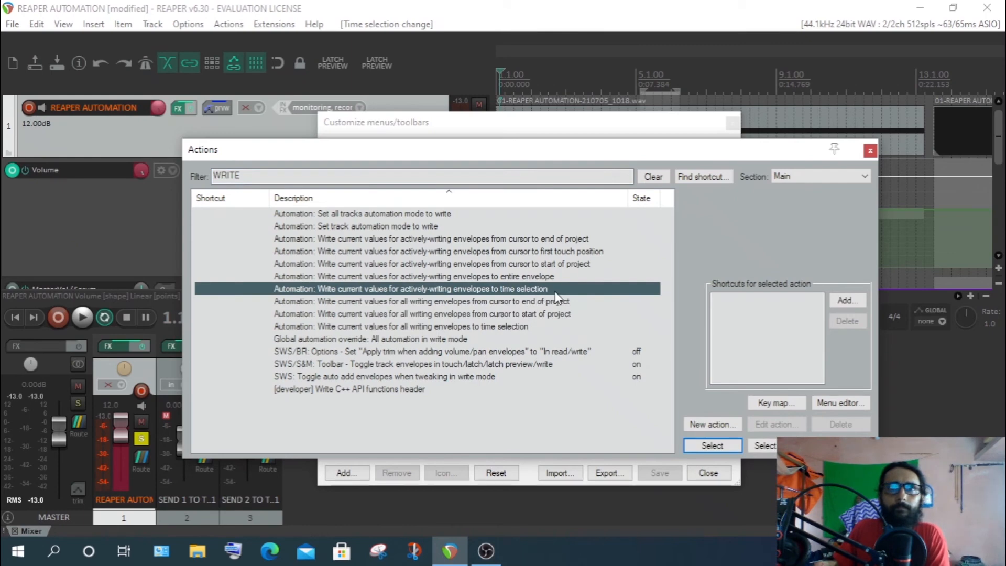
left_click(428, 324)
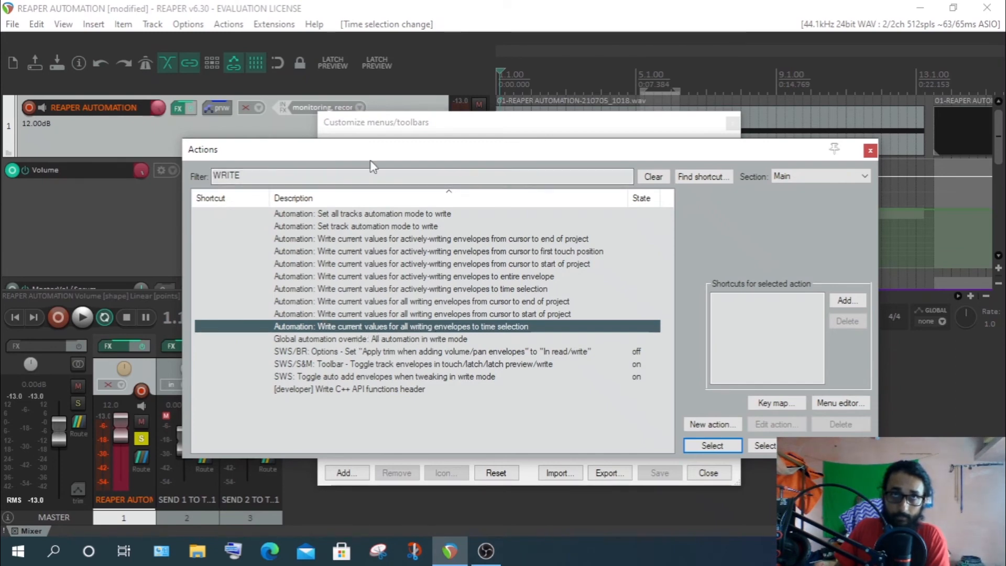
left_click(870, 151)
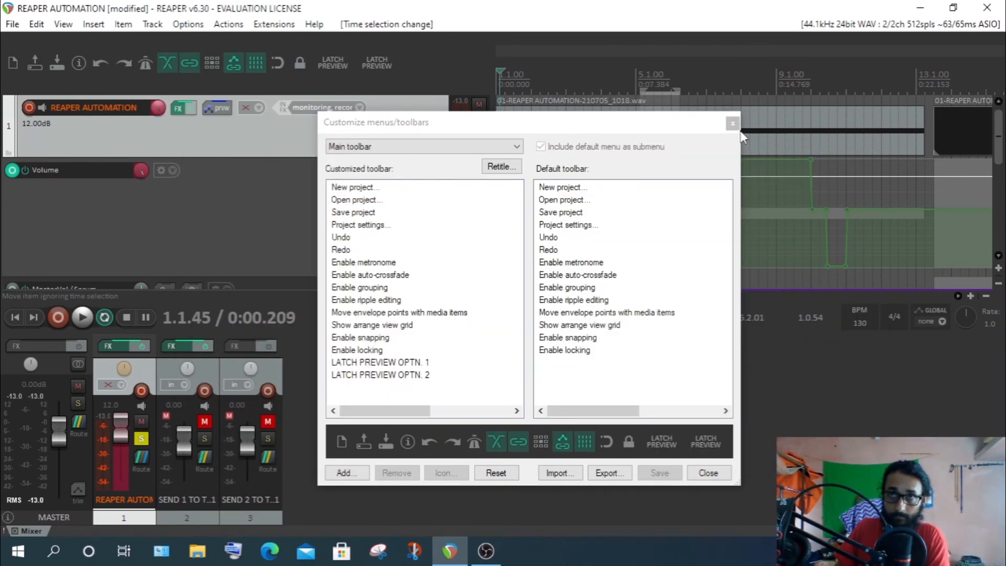
Add the action "Automation: Write current values for all writing envelopes from cursor to start of project" to the main toolbar before LATCH PREVIEW OPTN. 2.
left_click_drag(427, 126, 441, 181)
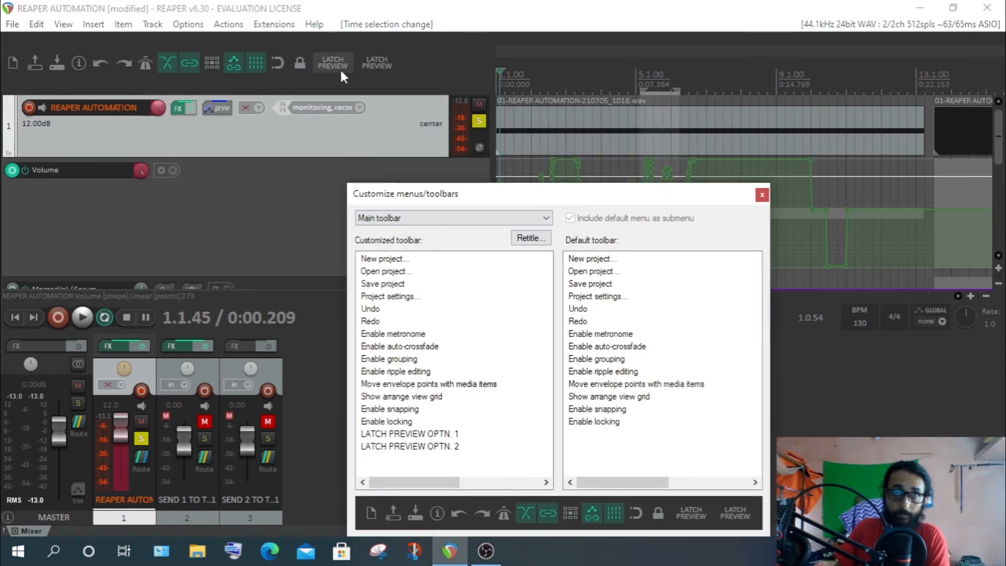
left_click(398, 434)
left_click(398, 447)
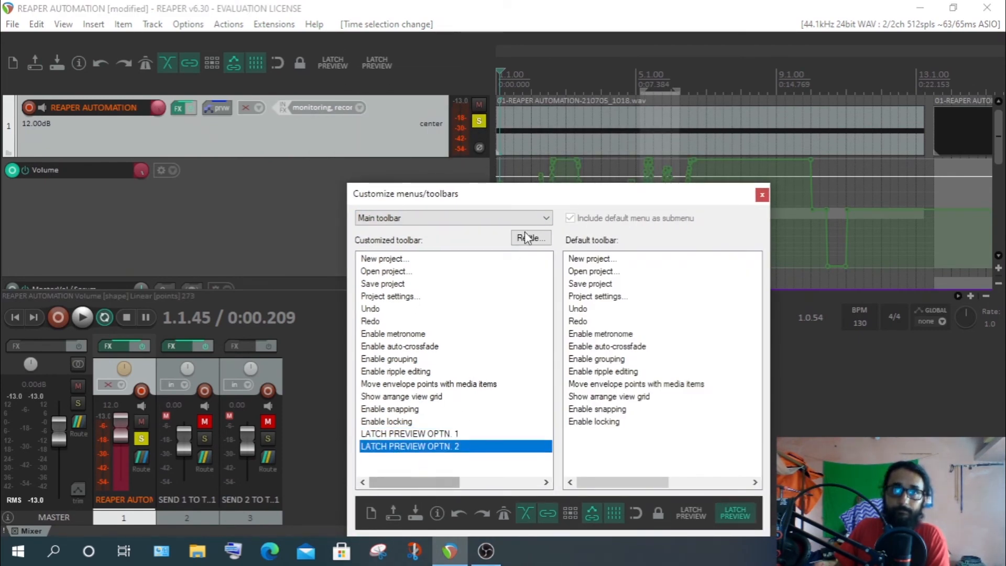
left_click_drag(532, 197, 516, 105)
left_click(362, 457)
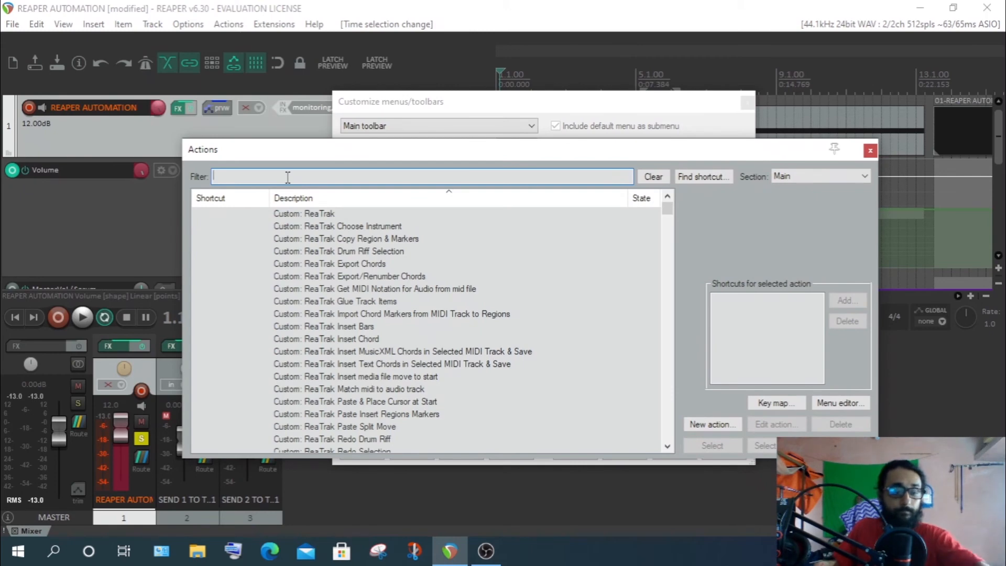
type("WRITE")
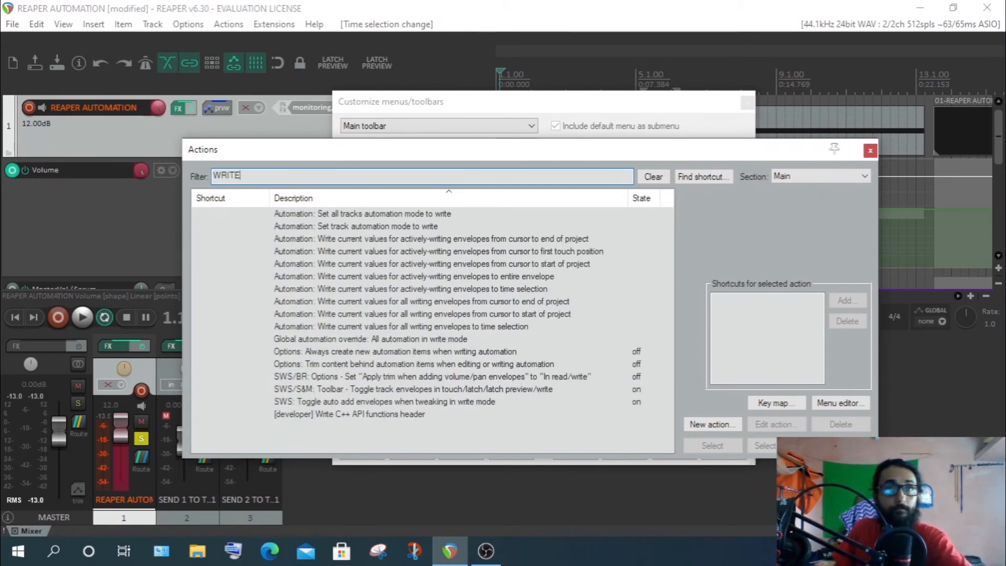
left_click(483, 312)
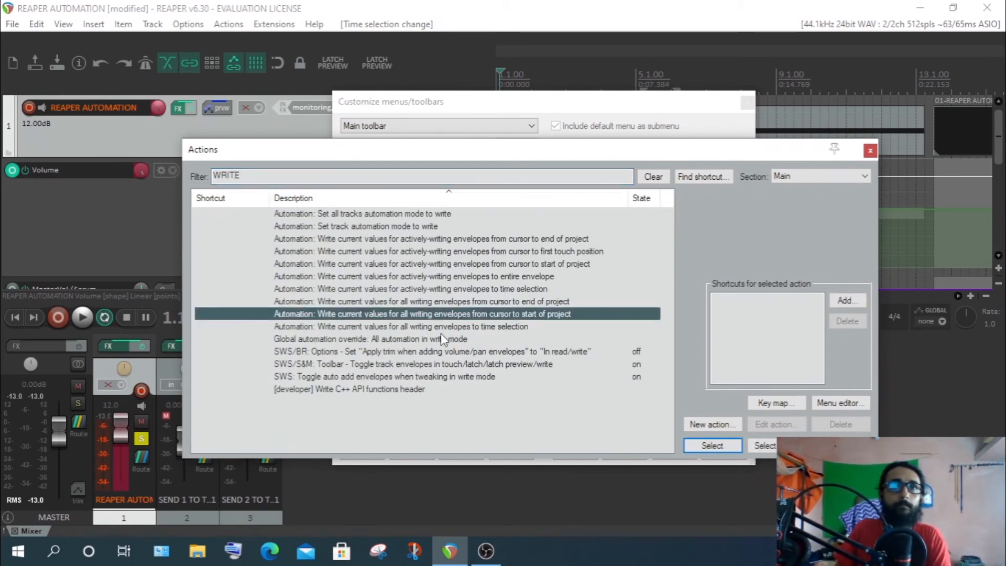
left_click(395, 327)
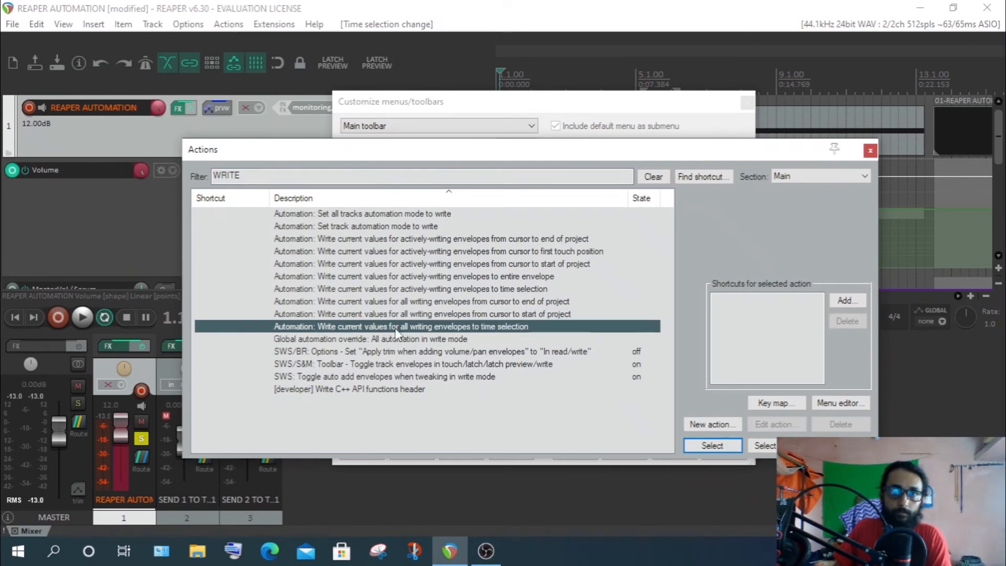
left_click(425, 313)
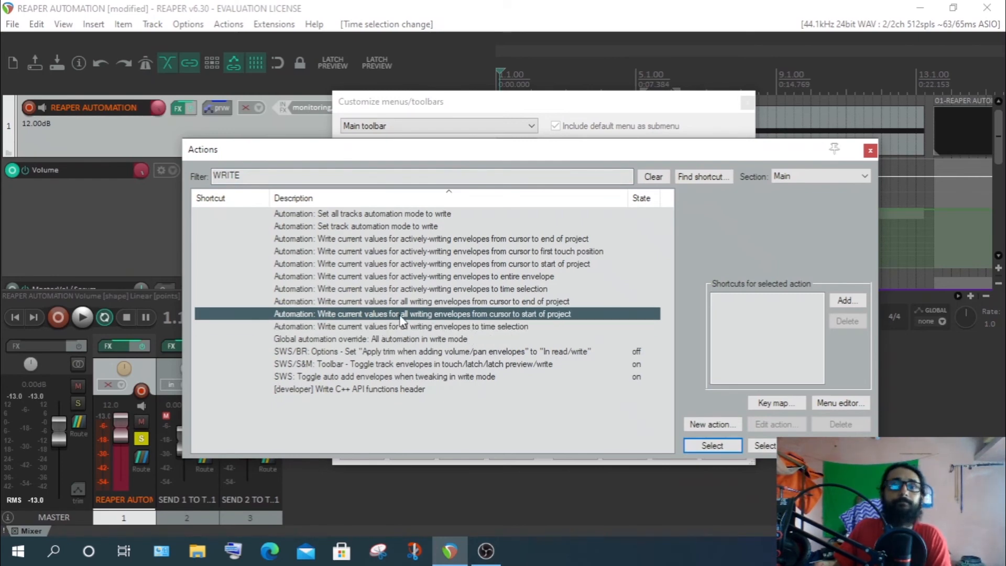
double_click(401, 316)
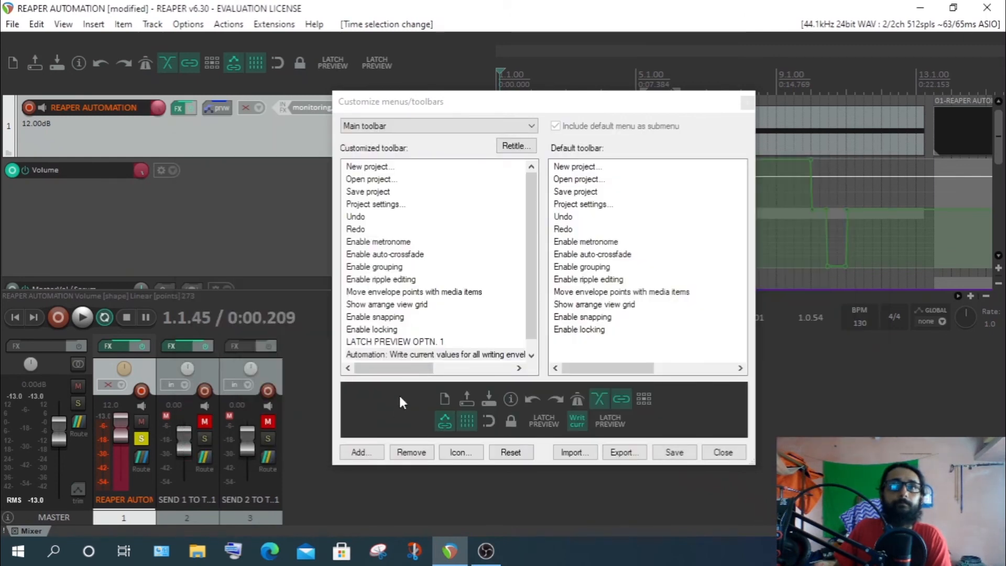
View the icon options for the added write action, and close the toolbar customization without saving the changes.
left_click(406, 354)
scroll(532, 325, "down", 1)
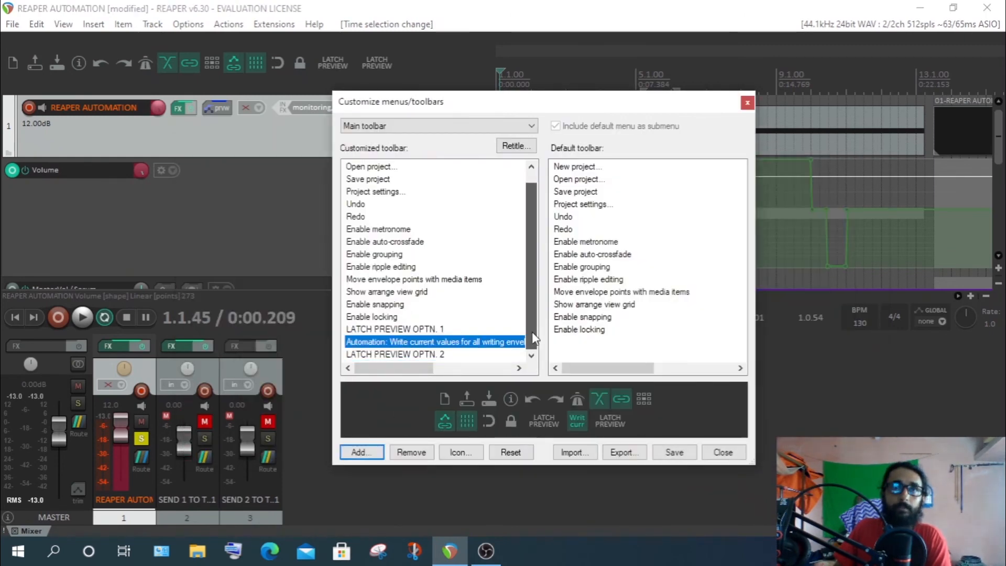
left_click(459, 452)
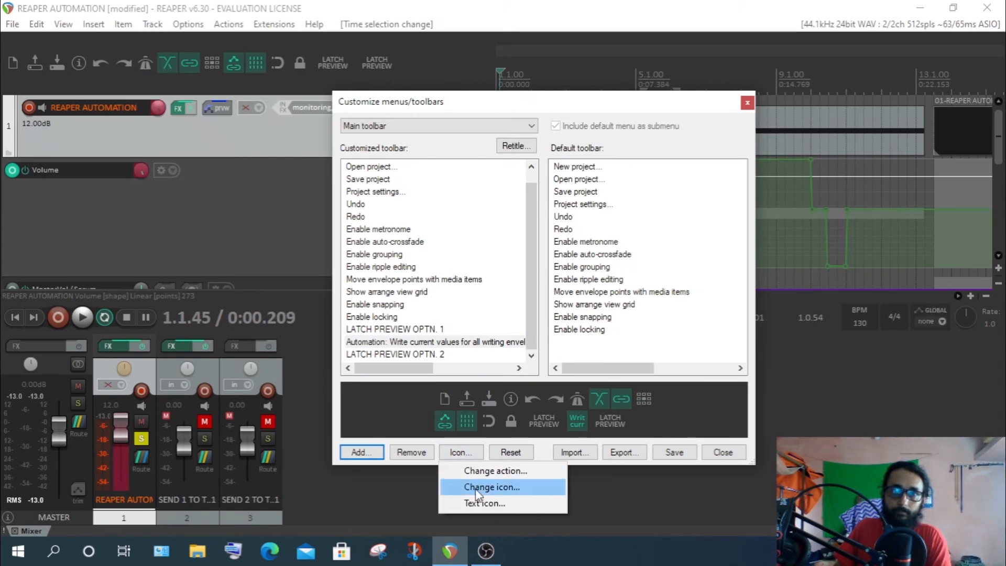
left_click(329, 439)
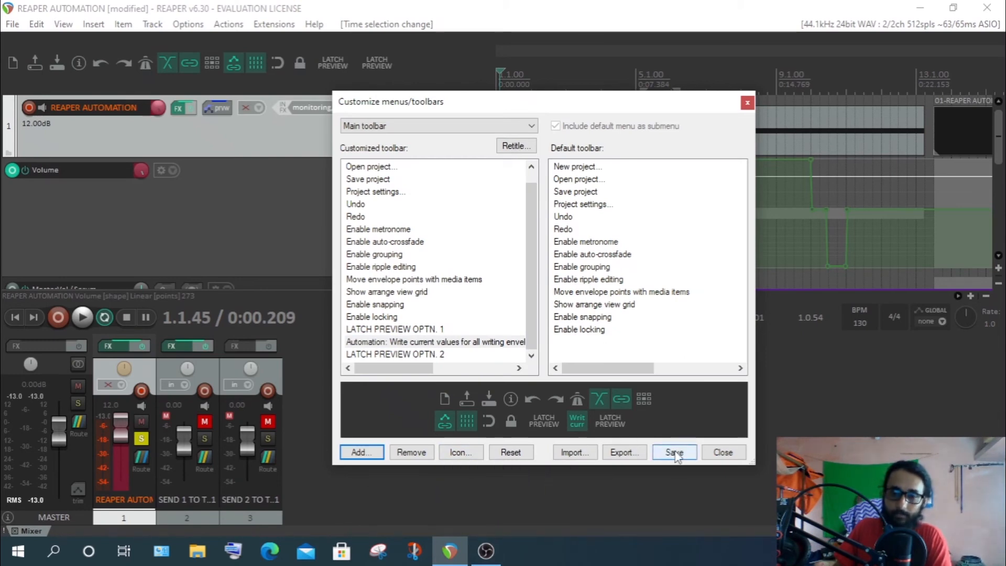
left_click(723, 452)
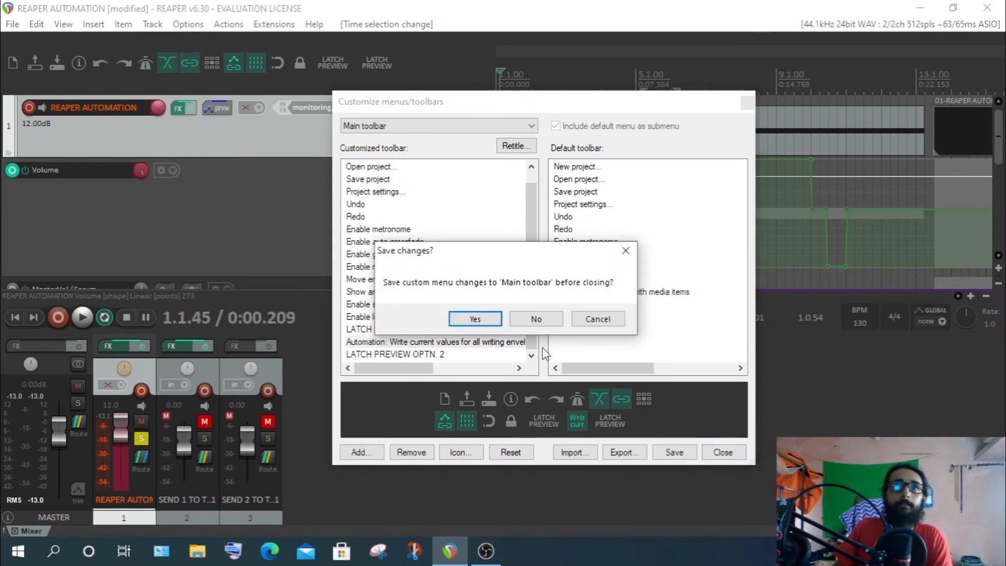
left_click(535, 320)
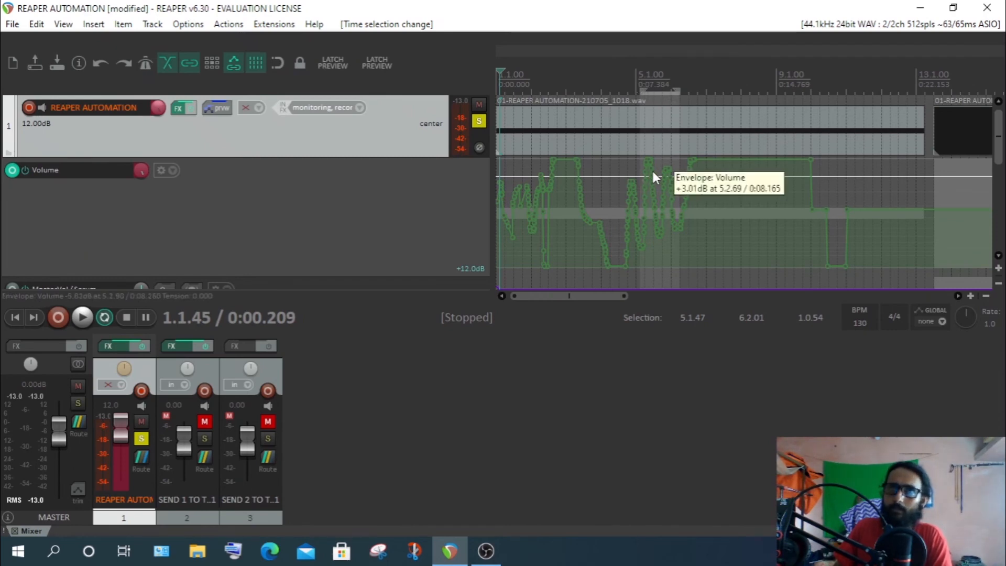
Write the previewed 12 dB volume into the time selection 5.1.47 to 6.2.01 with the LATCH PREVIEW OPTN. 2 action.
scroll(662, 173, "up", 2)
scroll(731, 193, "up", 2)
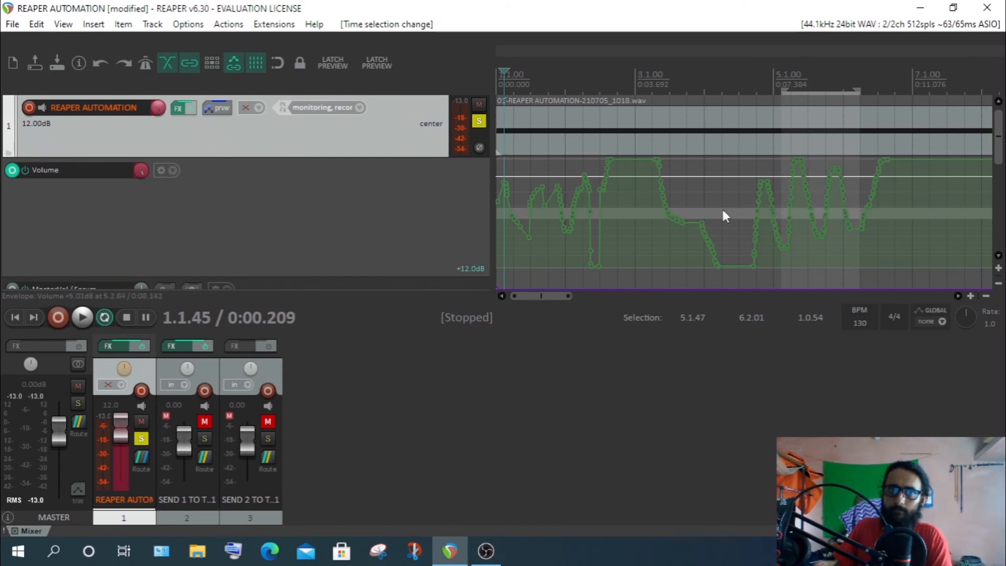
left_click(373, 63)
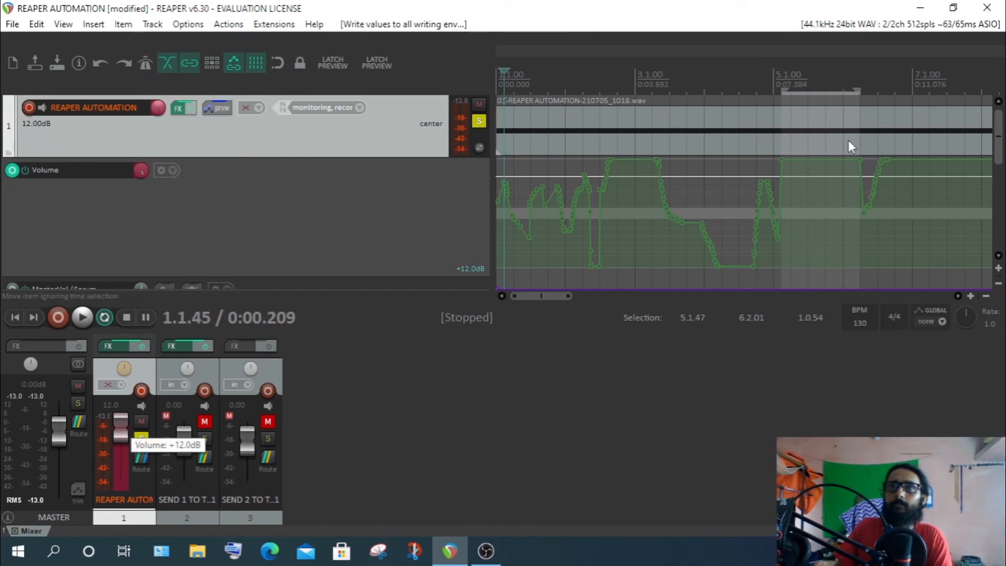
Place the edit cursor at 2.2.58 and remove the time selection.
scroll(847, 140, "down", 2)
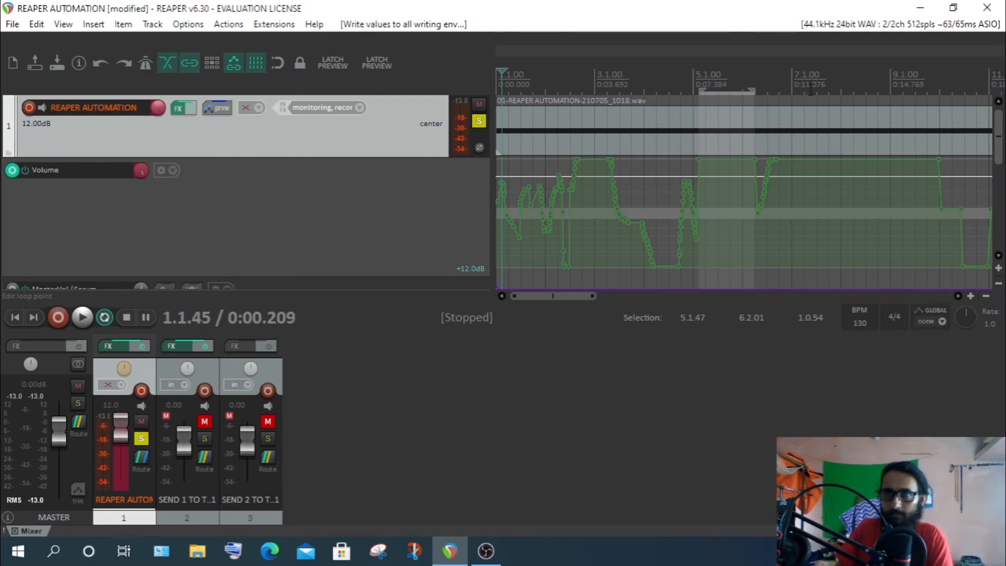
right_click(732, 107)
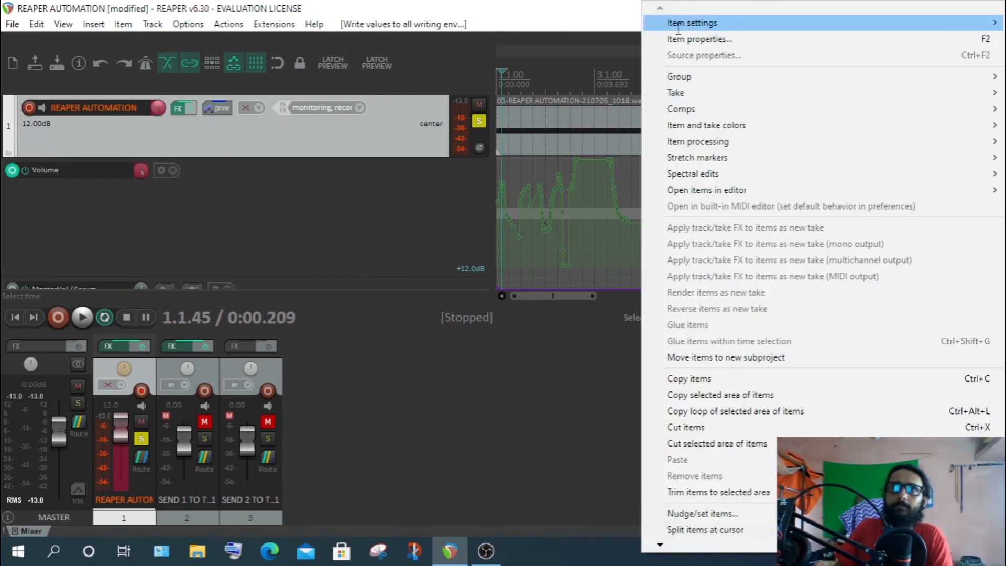
left_click(564, 126)
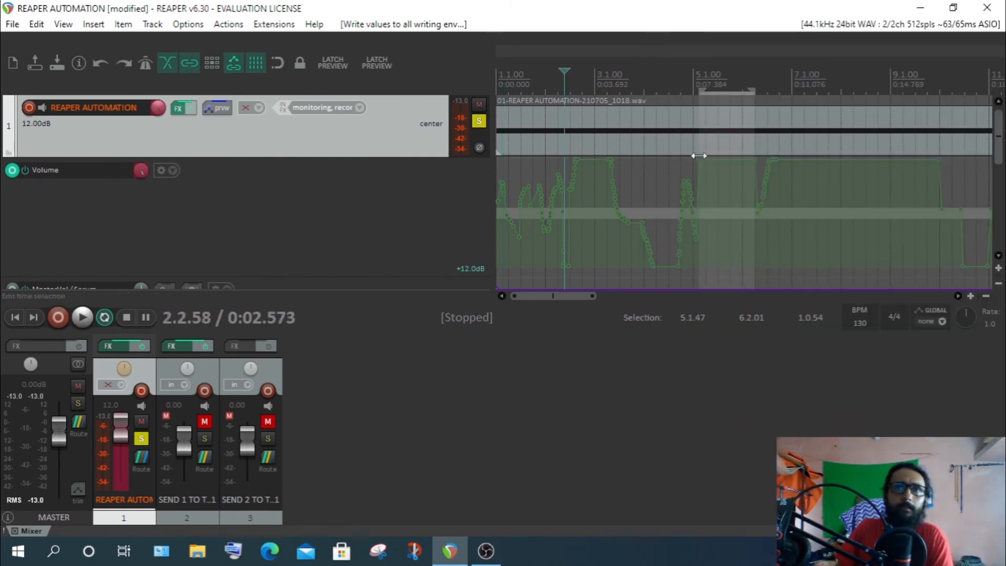
right_click(700, 88)
left_click(696, 14)
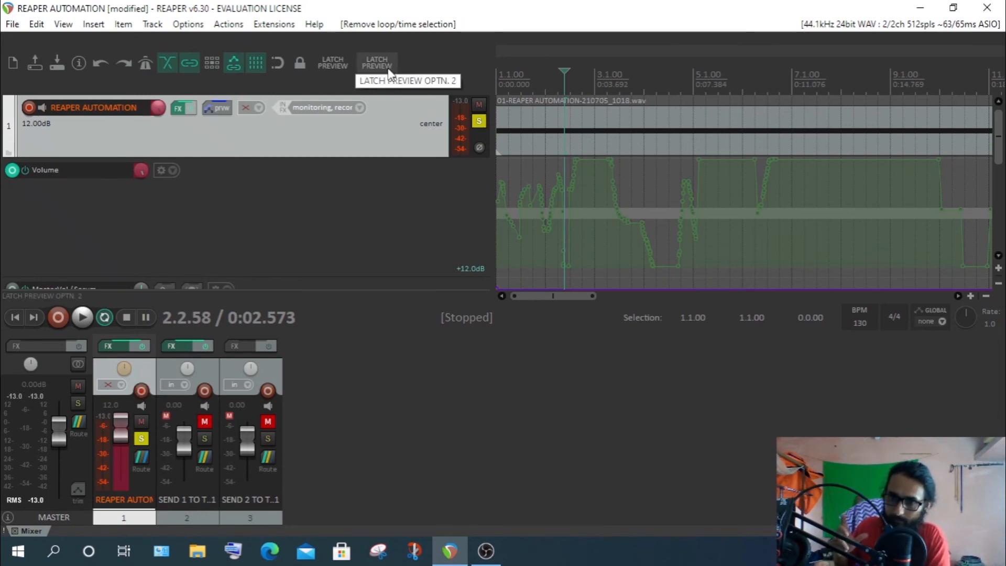
Play from 2.2.58 in Latch Preview while lowering the track 1 fader to -inf dB, and stop.
left_click(85, 320)
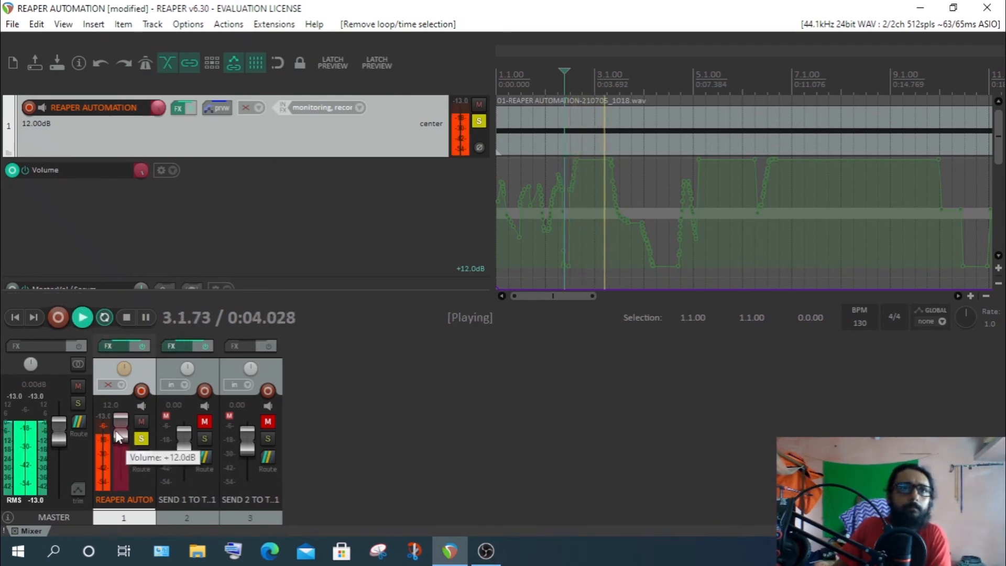
left_click_drag(118, 435, 133, 530)
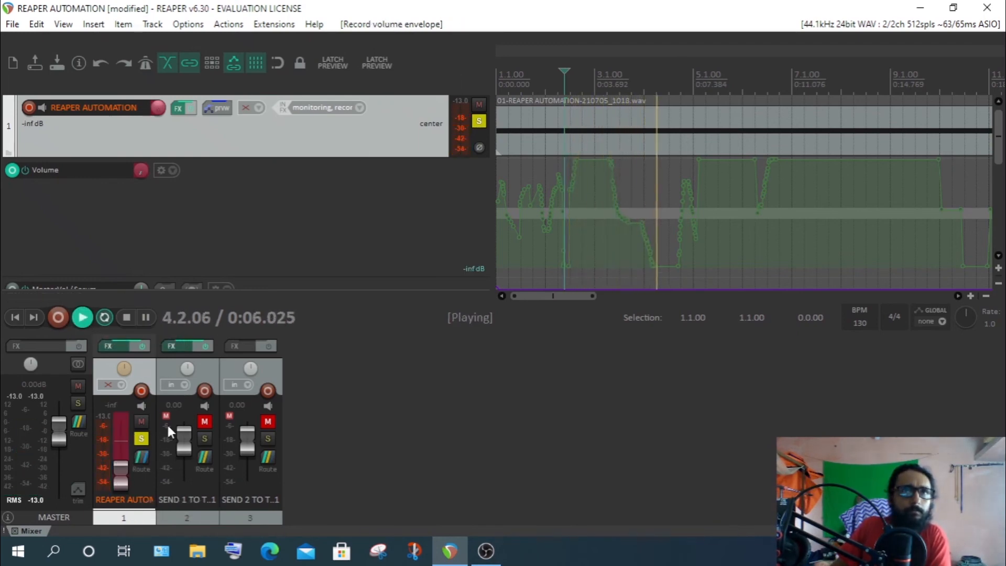
left_click(127, 316)
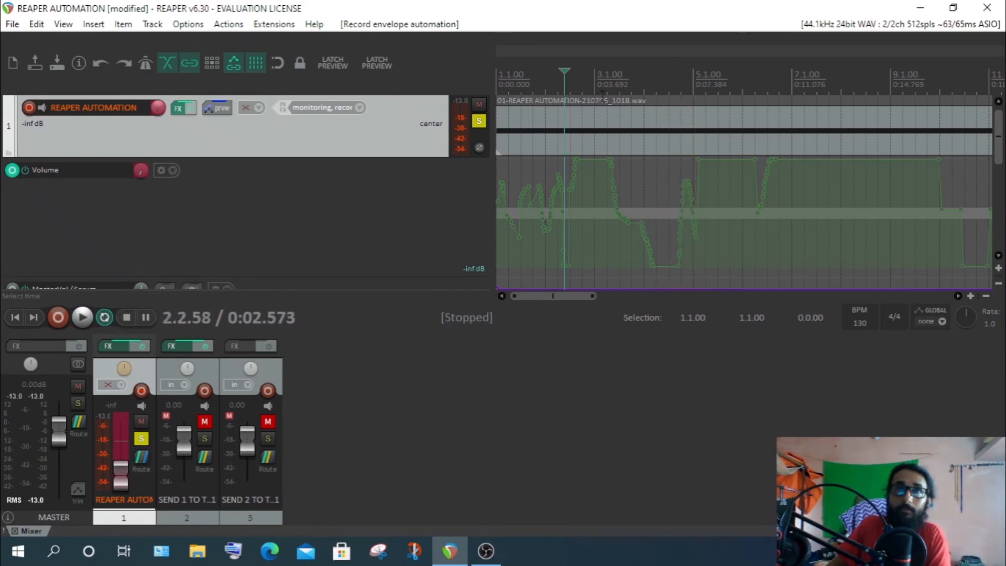
Write the previewed -inf volume into the time range 3.1.54 to 3.4.52 with LATCH PREVIEW OPTN. 2, and check the track's envelope settings.
left_click_drag(603, 93, 639, 118)
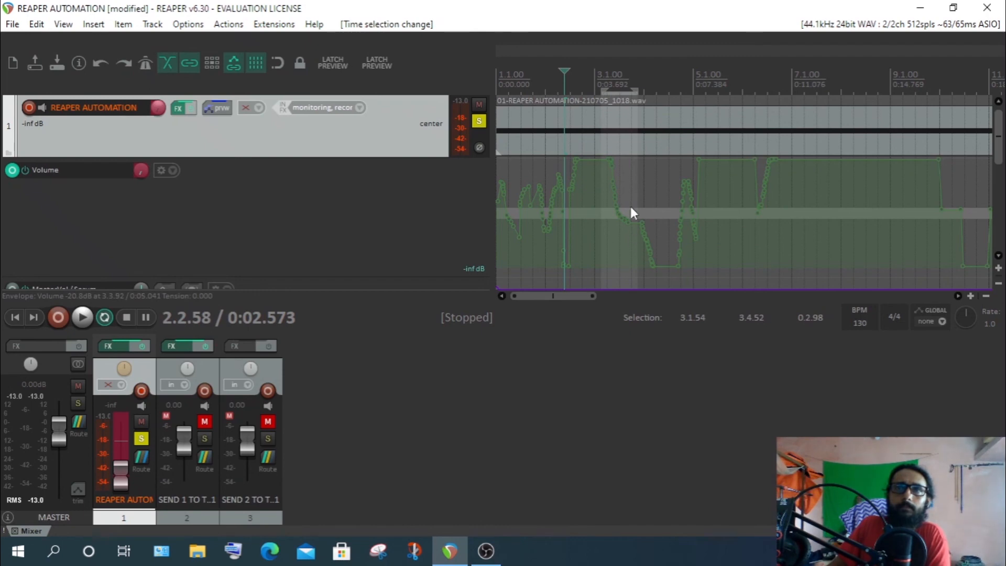
left_click(376, 58)
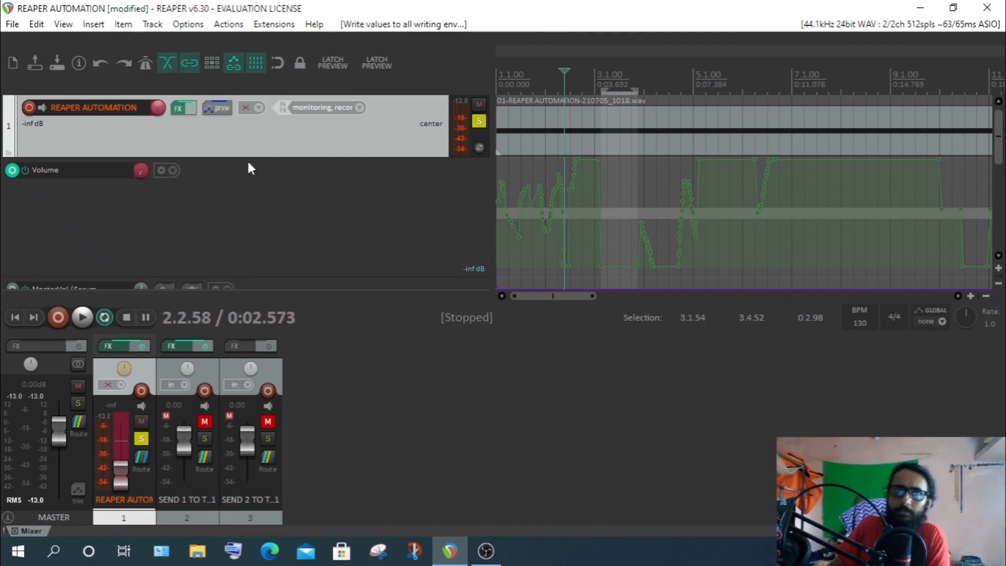
left_click(211, 106)
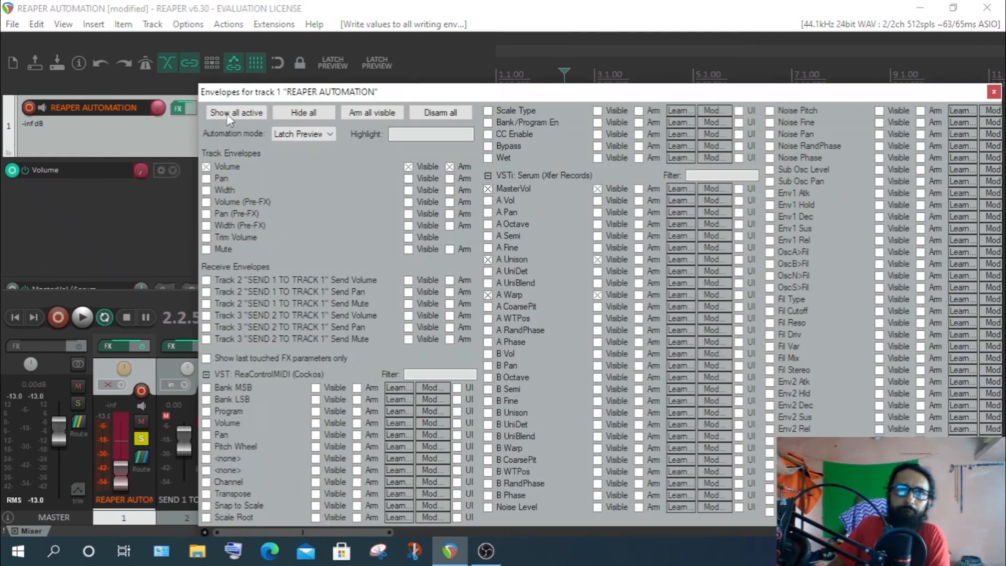
left_click(999, 92)
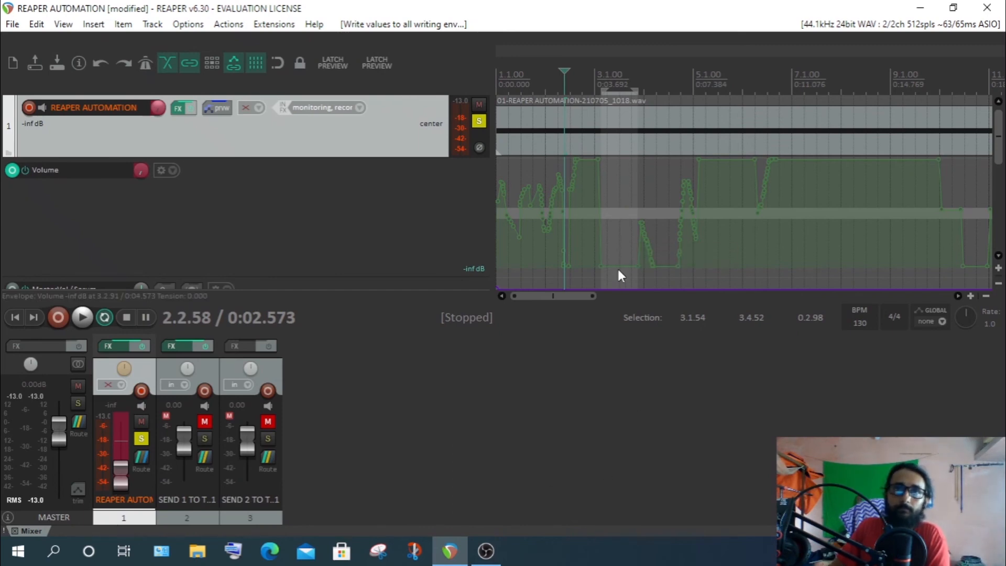
Select the time range 5.1.89 to 6.1.06 and write the previewed -inf volume into it with LATCH PREVIEW OPTN. 2.
left_click_drag(704, 96, 743, 96)
left_click(377, 65)
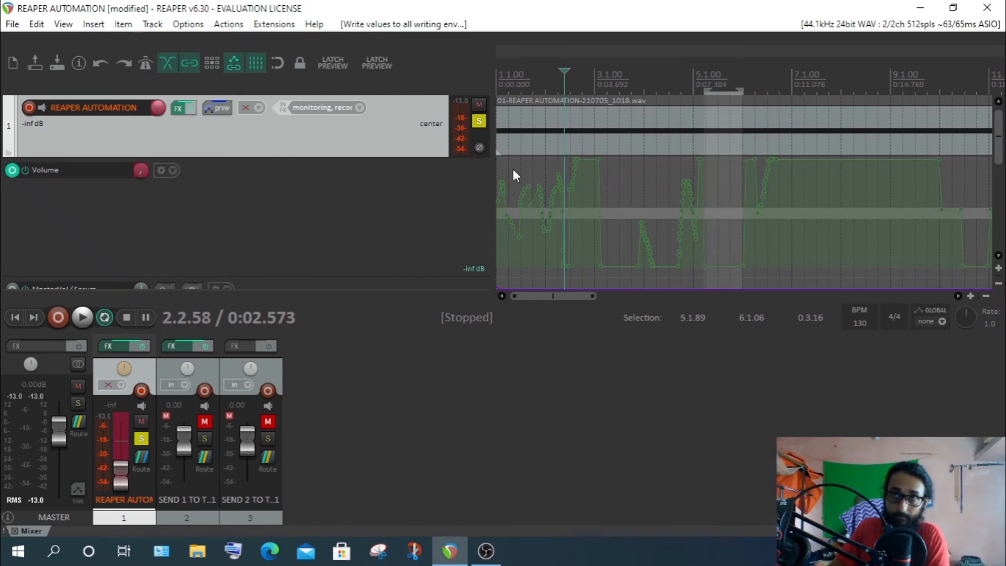
Write the previewed -inf volume into the time range 6.4.76 to 7.4.82 with LATCH PREVIEW OPTN. 2, and remove the time selection.
left_click_drag(789, 95, 840, 96)
left_click(376, 63)
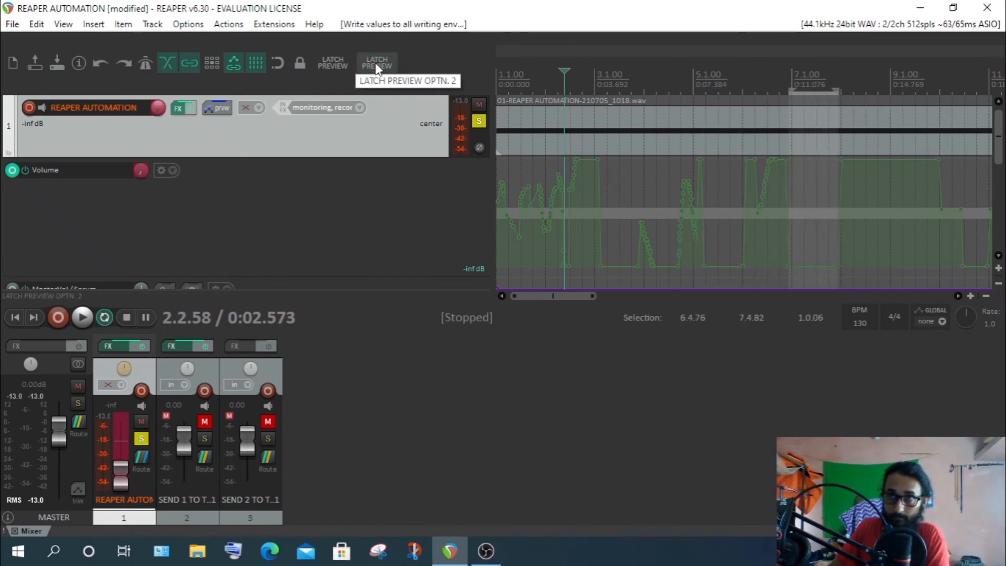
right_click(808, 97)
key("Escape")
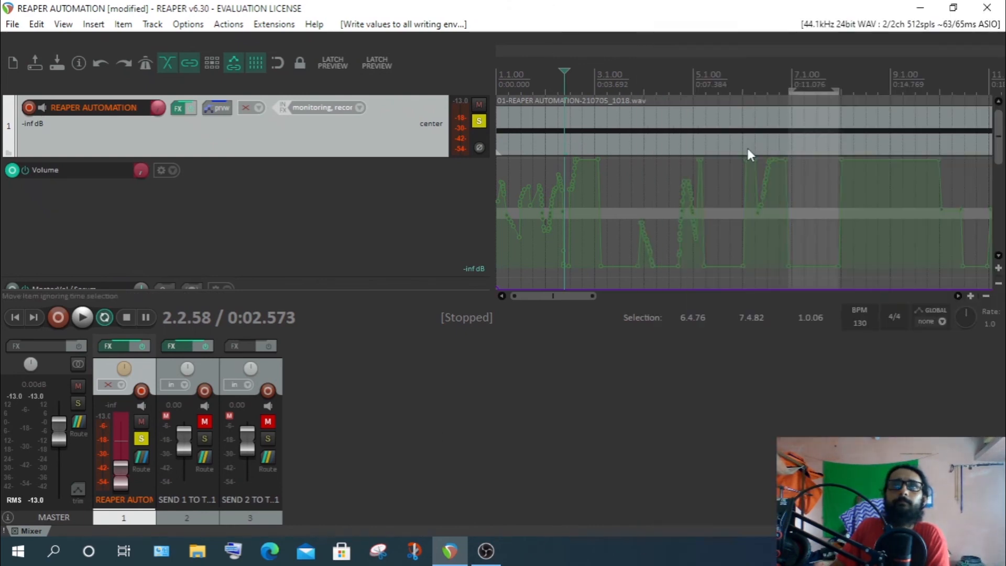
right_click(797, 97)
key("Escape")
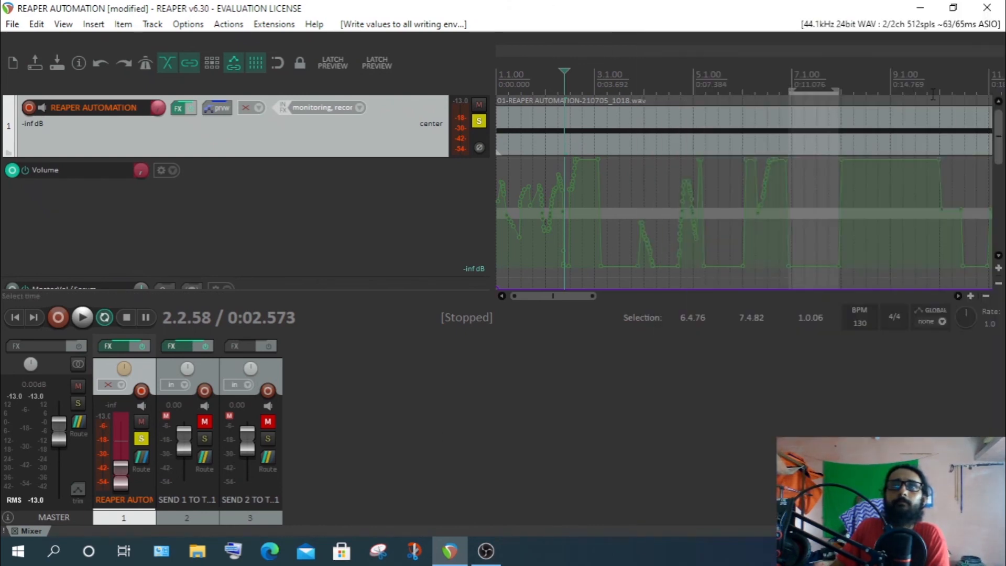
left_click(822, 91)
right_click(822, 92)
left_click(832, 13)
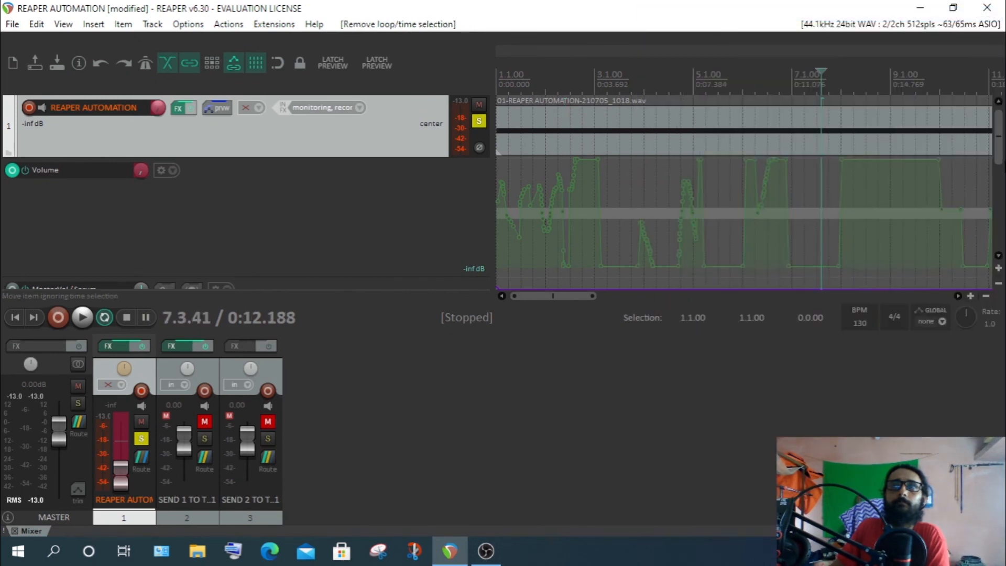
Check track 1's envelope settings, play from 2.4.43 in Latch Preview until stopped, and undo the recorded envelope automation.
left_click(215, 109)
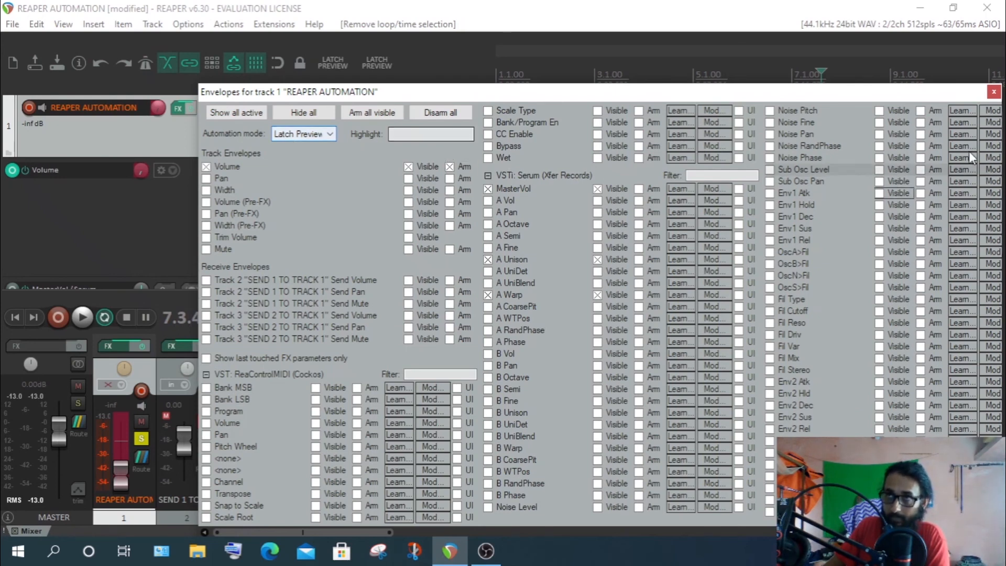
left_click(994, 92)
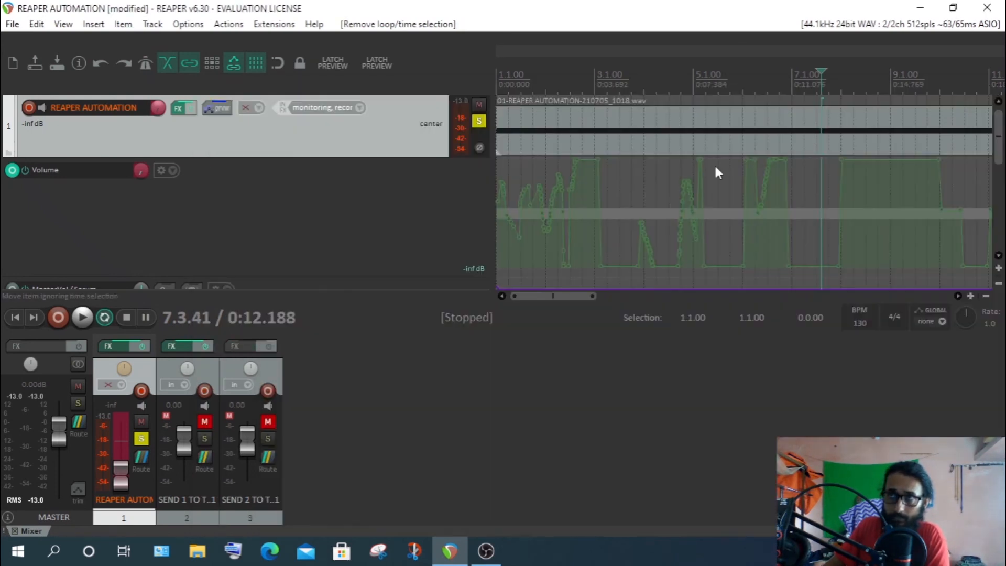
left_click(588, 76)
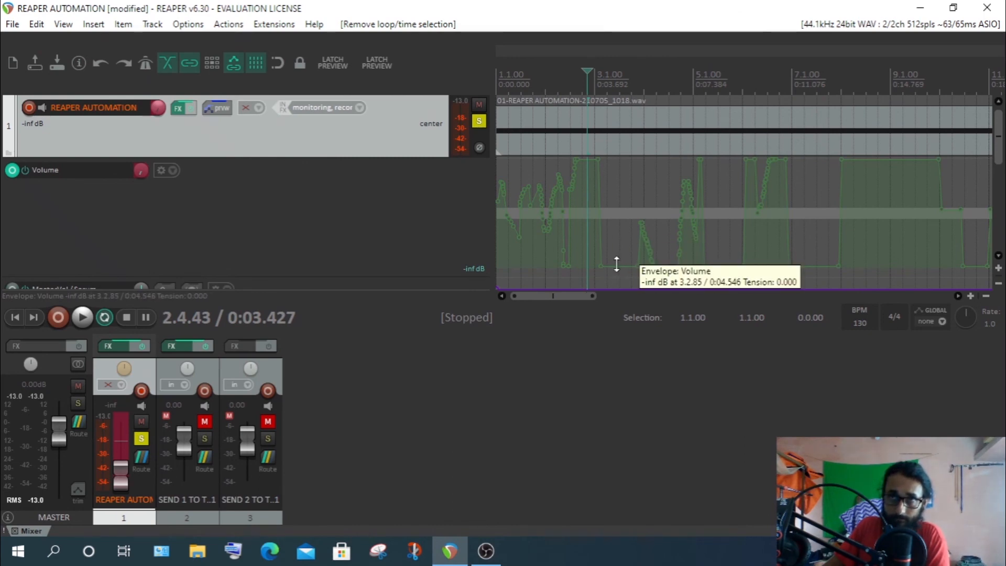
left_click(83, 317)
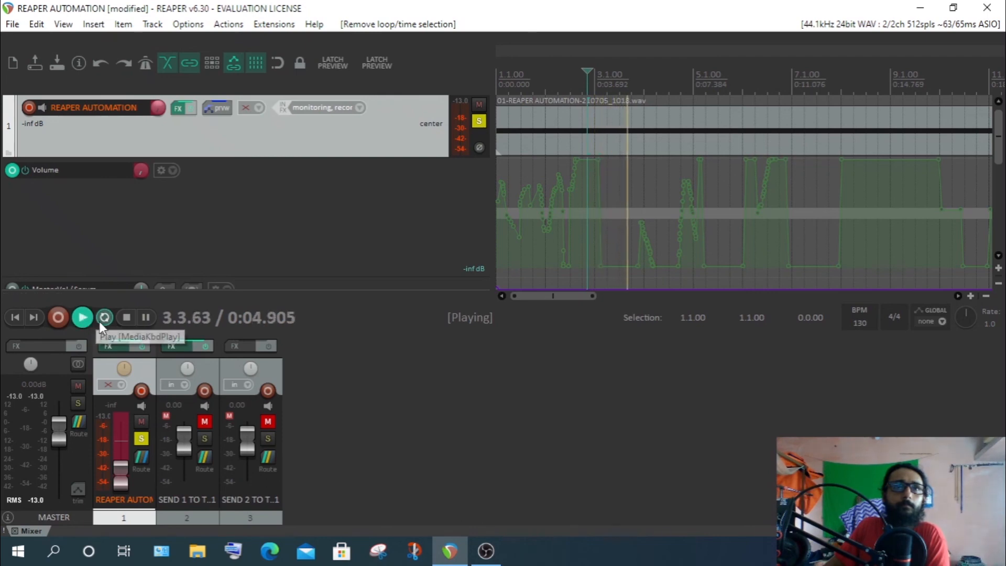
left_click(127, 318)
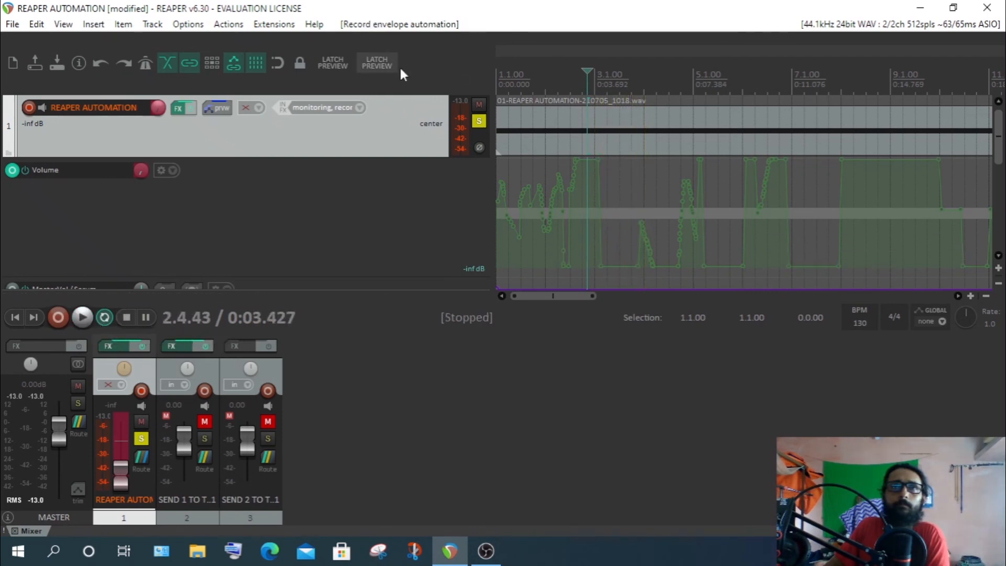
left_click(100, 63)
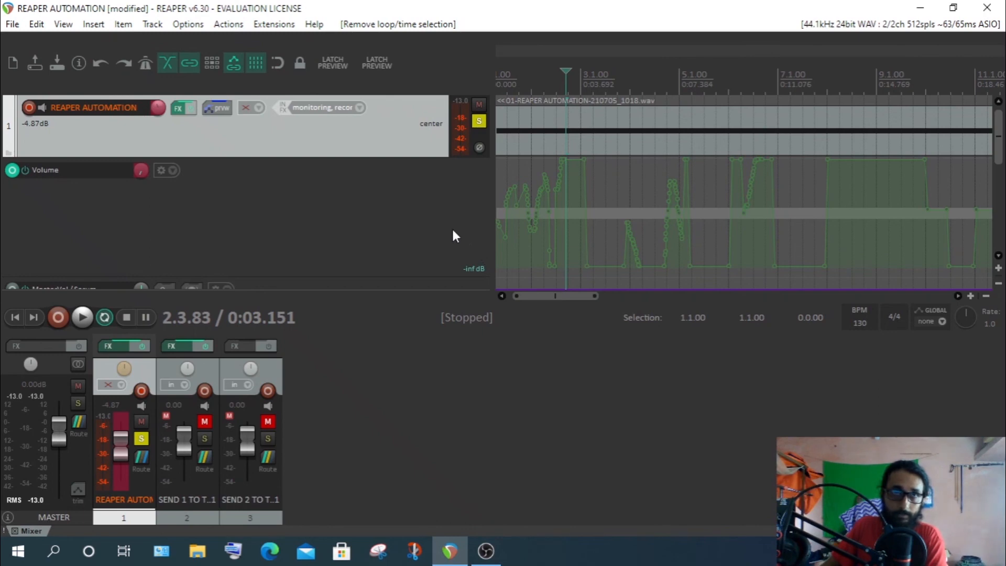
Set track 1's automation mode to Read and play the volume envelope from 2.3.83, stopping after bar 7.
left_click(219, 109)
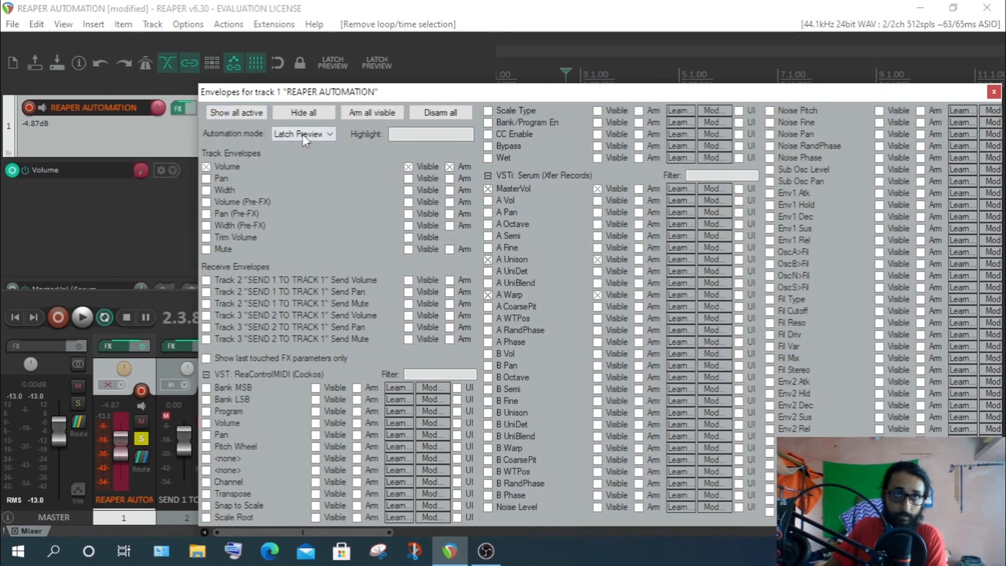
left_click(303, 134)
left_click(293, 156)
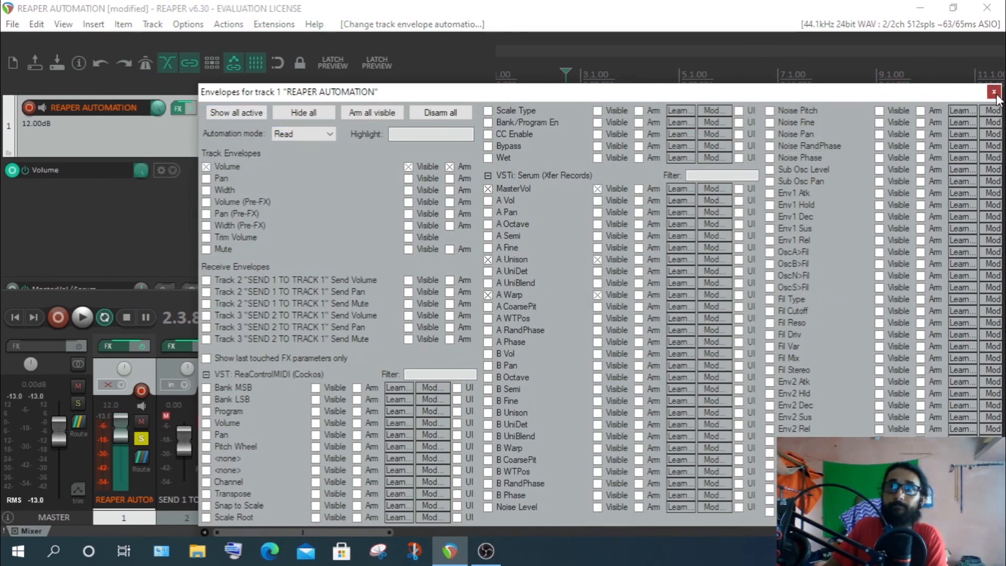
left_click(994, 93)
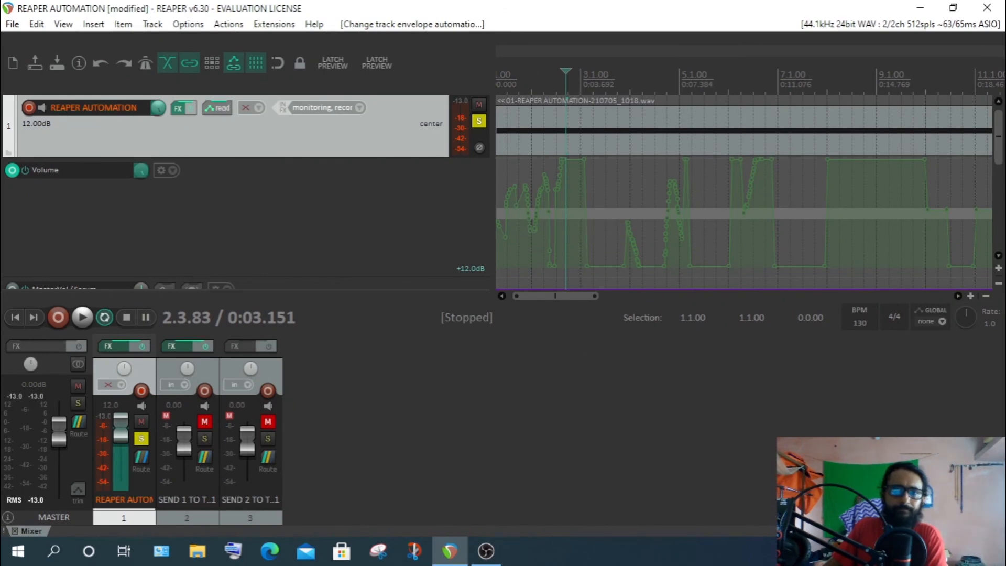
left_click(85, 318)
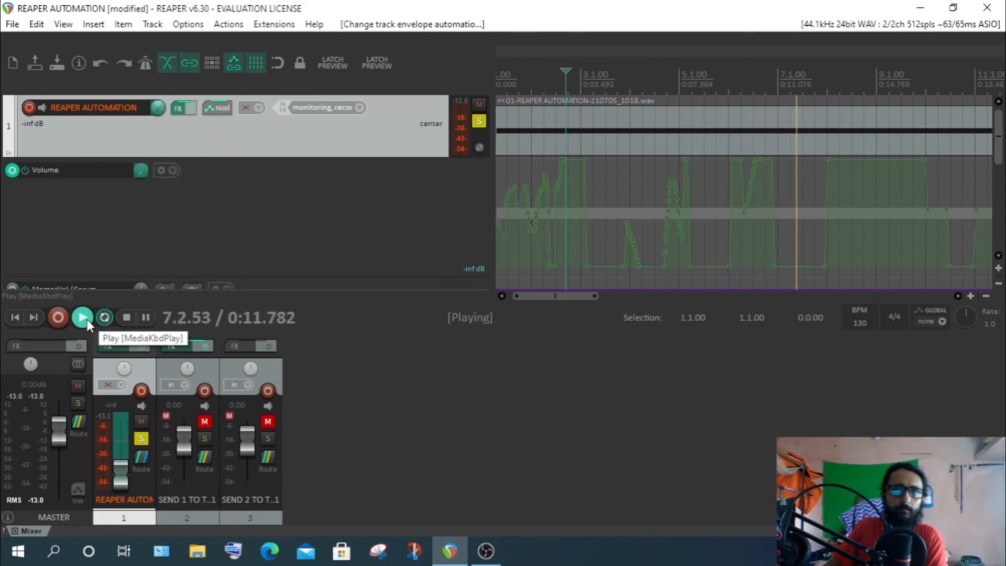
left_click(126, 317)
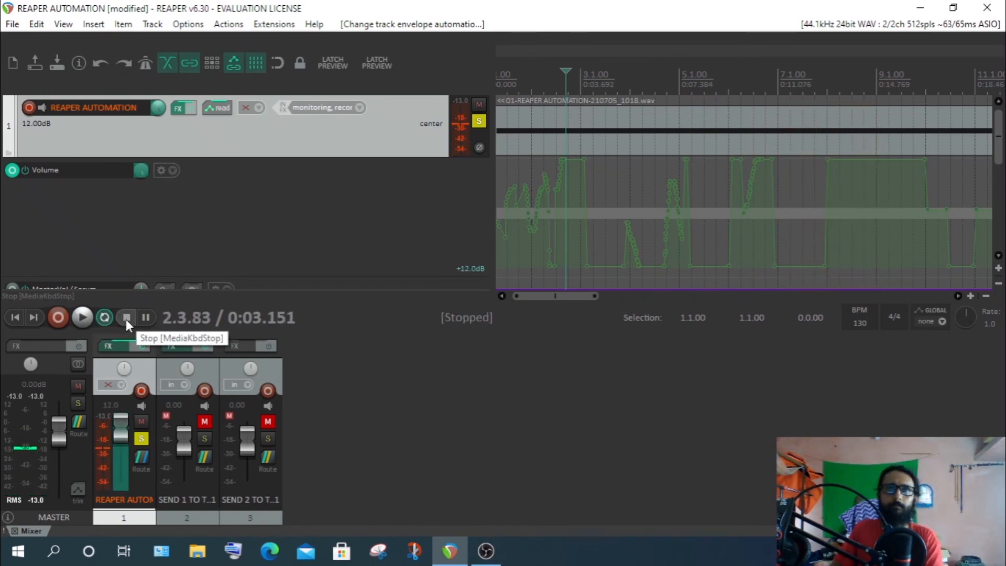
Set track 1's automation mode to Write and close its envelope settings.
left_click(224, 108)
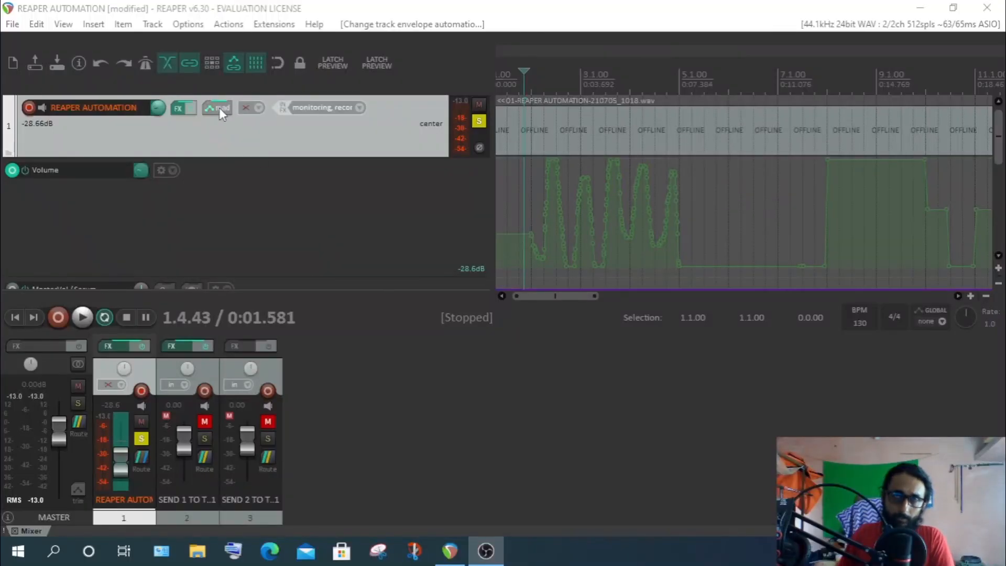
left_click(219, 108)
left_click(296, 134)
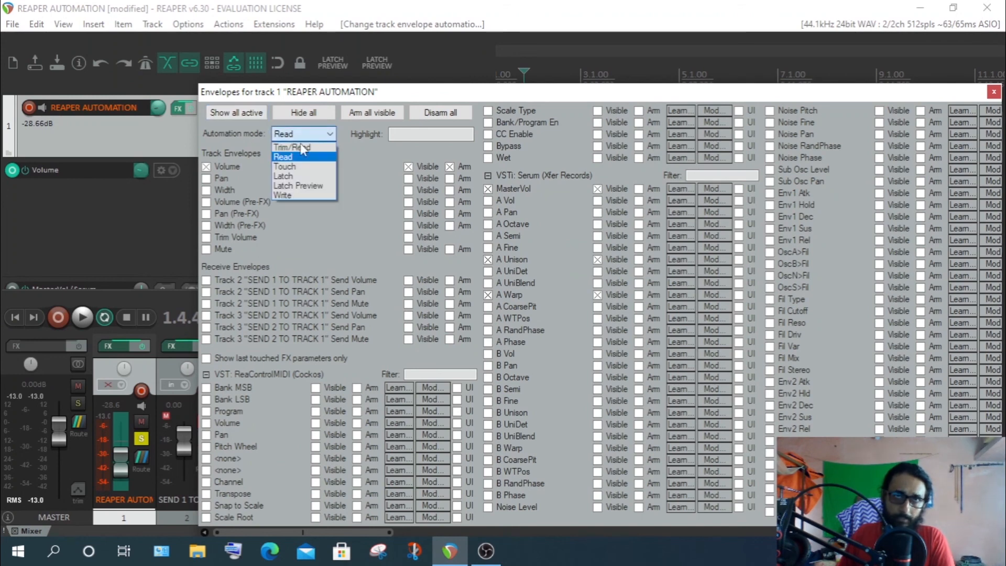
left_click(290, 196)
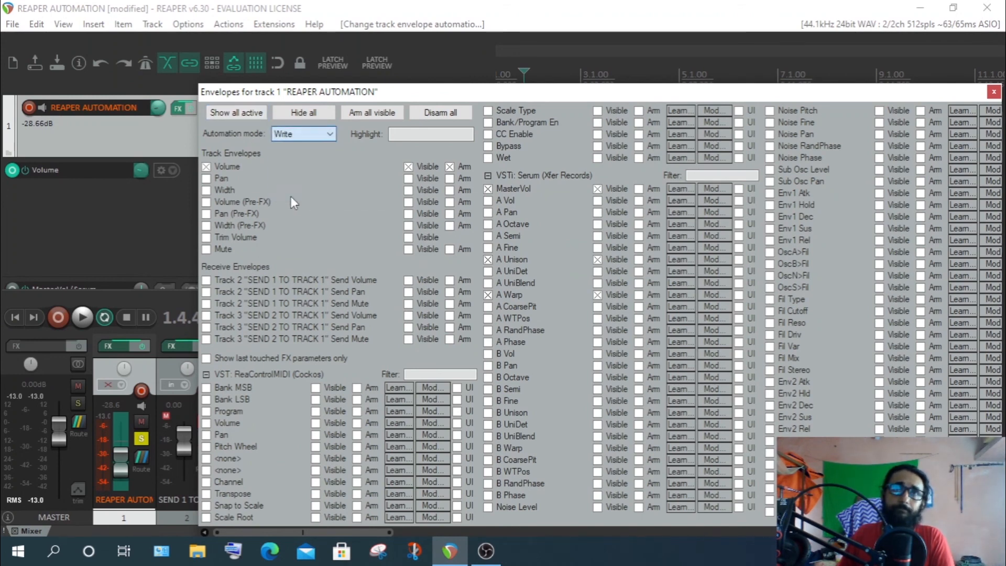
left_click(994, 93)
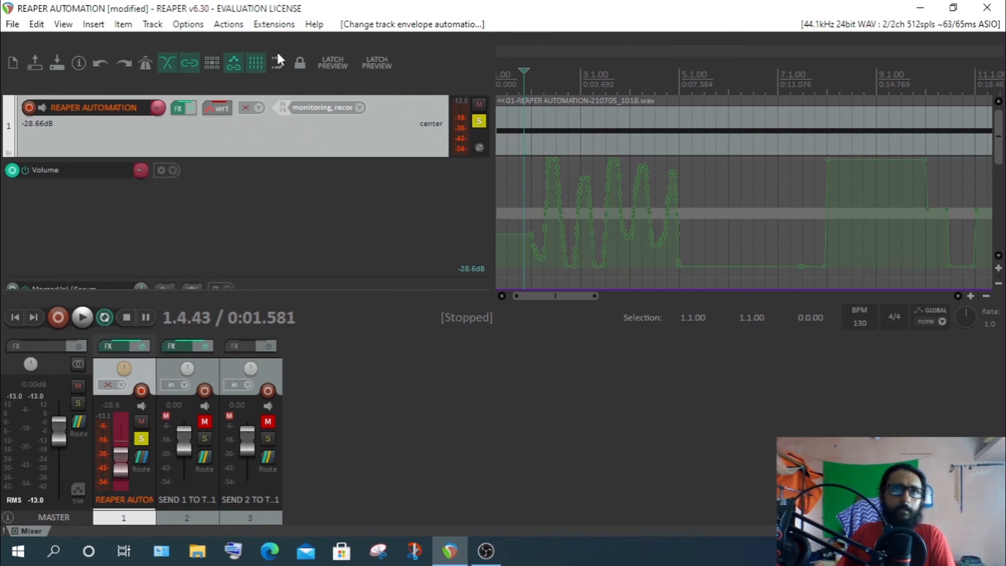
left_click(222, 109)
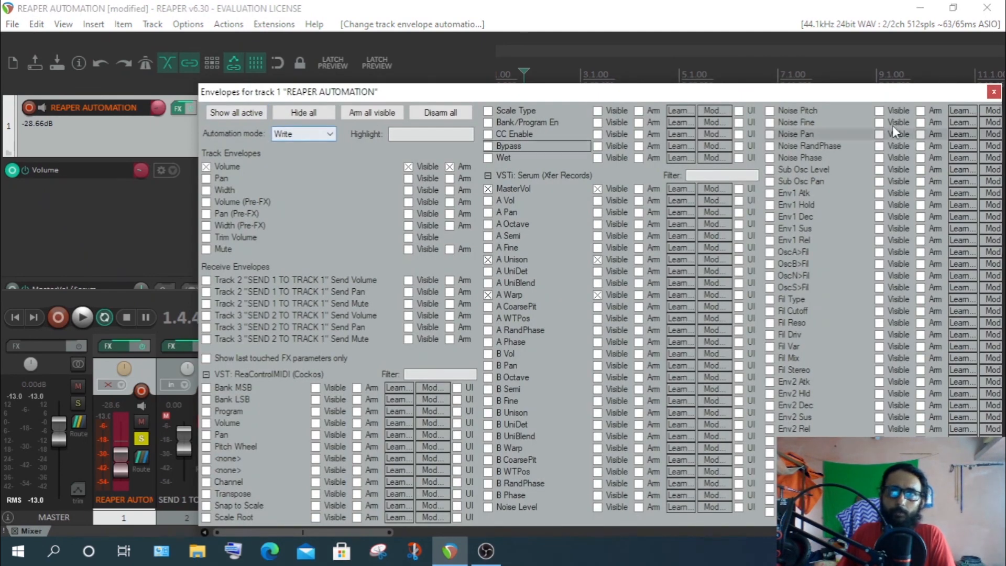
left_click(992, 93)
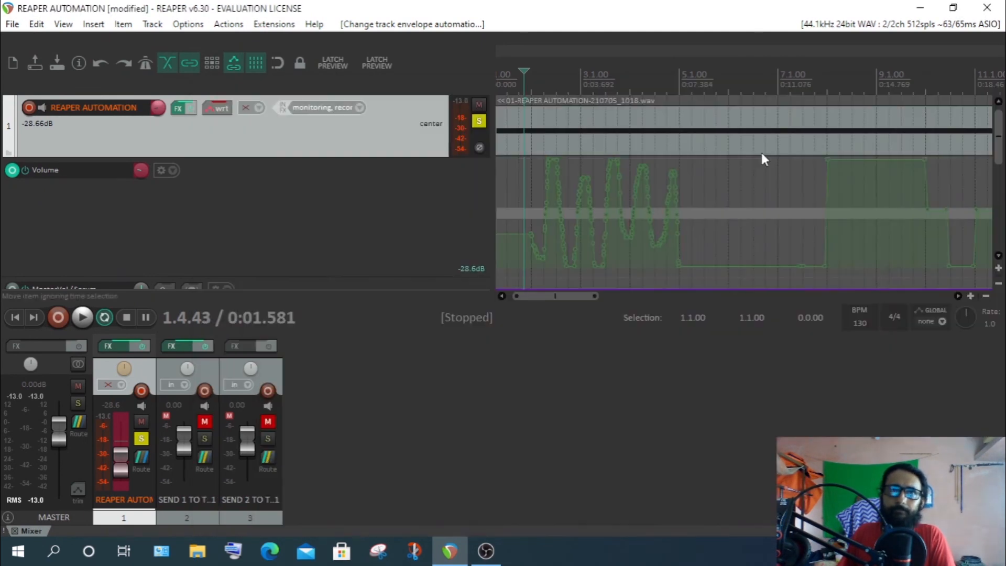
Play from 1.4.43 in Write mode while moving the track 1 fader up and down to finish at -inf dB, and stop.
left_click(88, 316)
left_click_drag(121, 462, 124, 504)
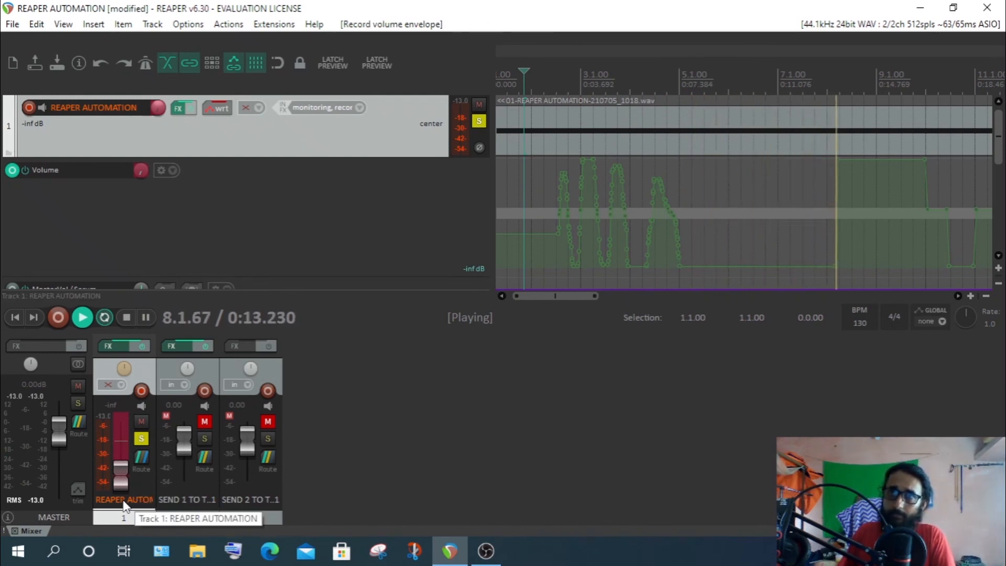
left_click(127, 316)
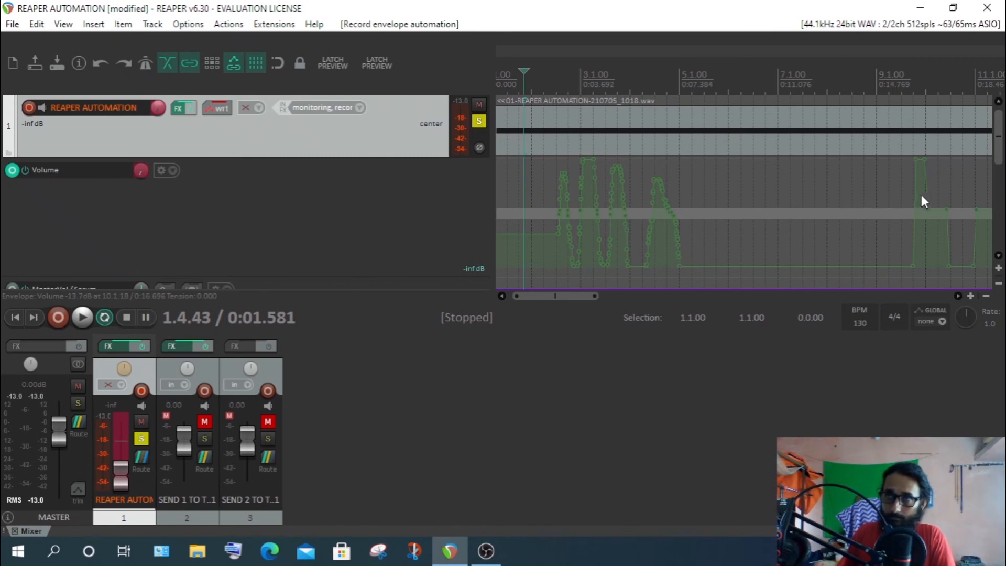
mouse_move(925, 164)
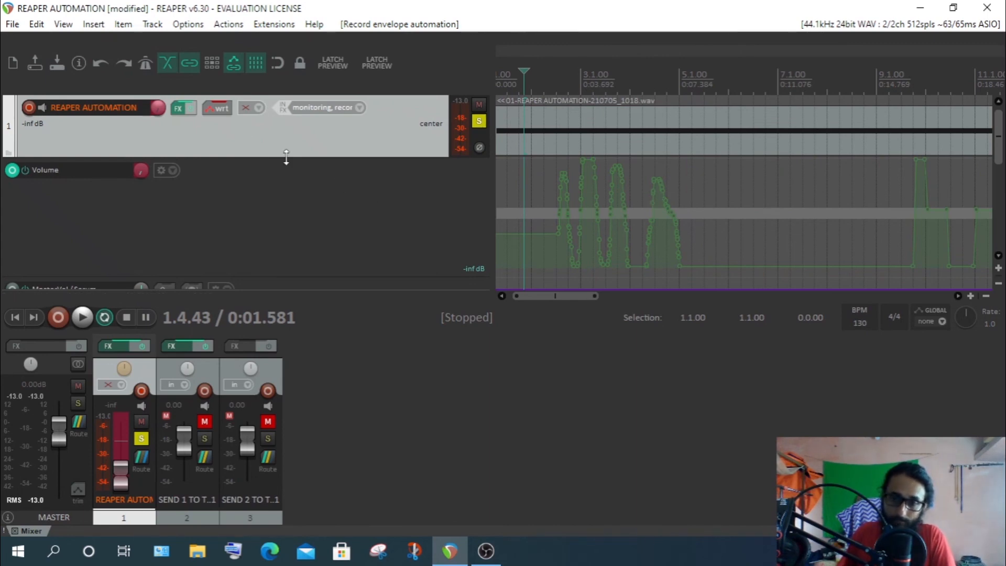
Activate the Pan envelope in track 1's envelope settings.
scroll(380, 205, "down", 1)
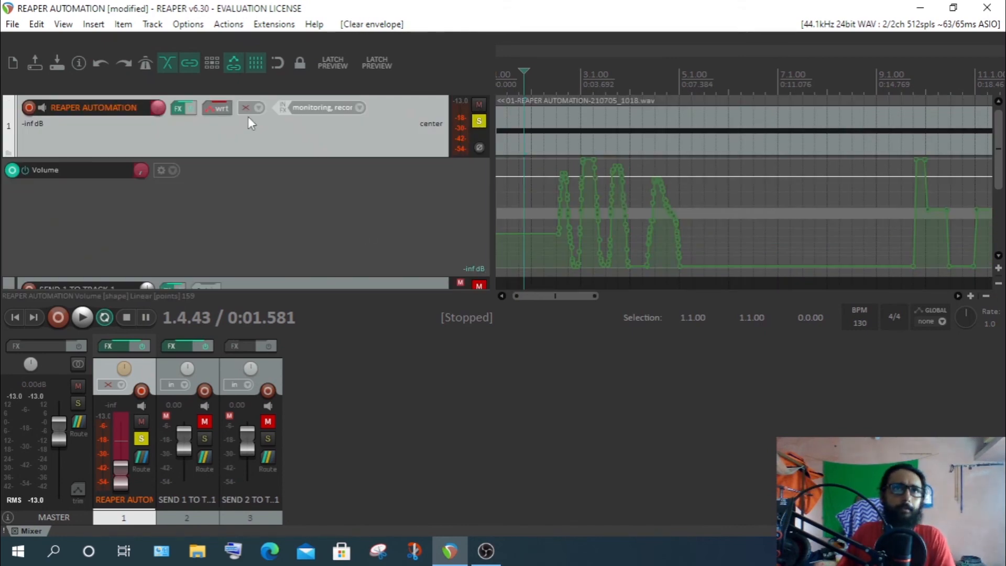
left_click(224, 105)
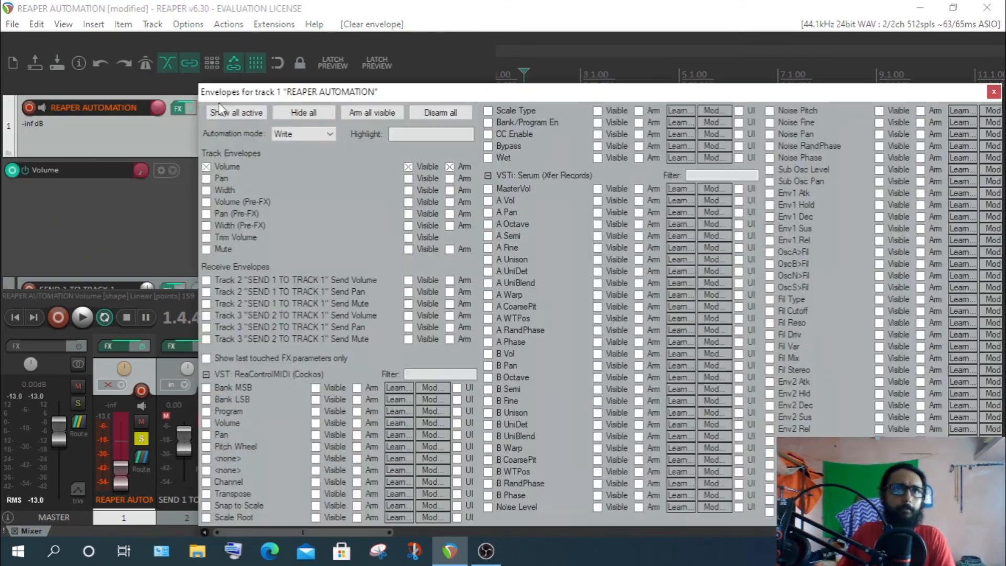
left_click(206, 179)
left_click(994, 91)
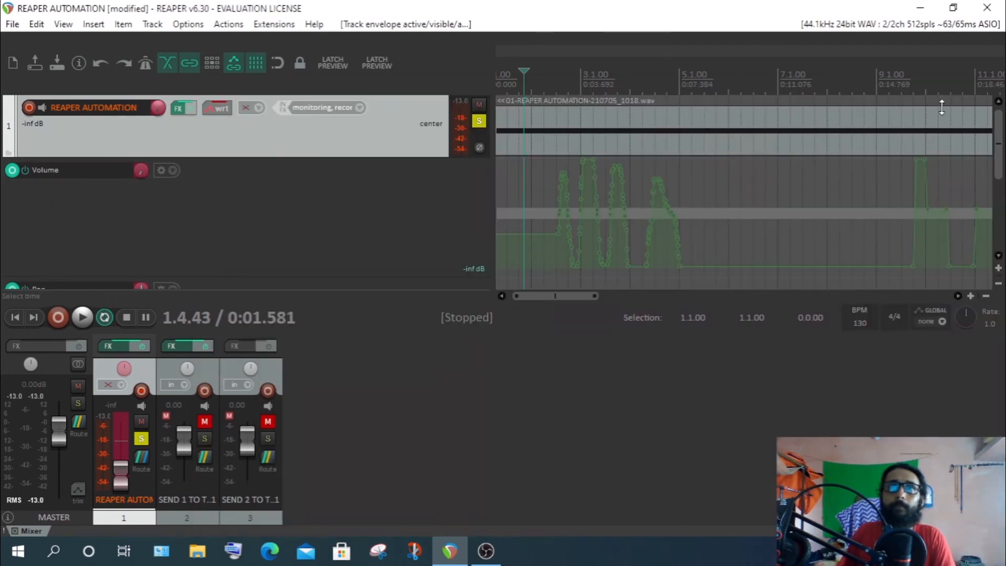
Draw a wavy freehand pan curve from about 1.3.57 to just before 7.1.00, and make the Pan envelope lane taller.
scroll(374, 236, "down", 2)
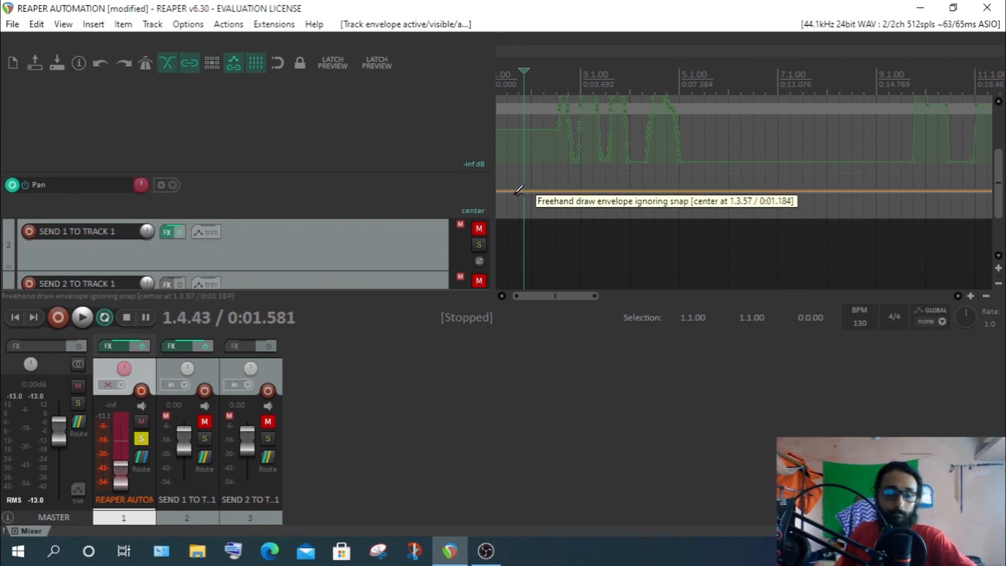
mouse_move(519, 190)
left_mouse_down()
mouse_move(554, 197)
mouse_move(758, 181)
mouse_move(769, 203)
left_mouse_up()
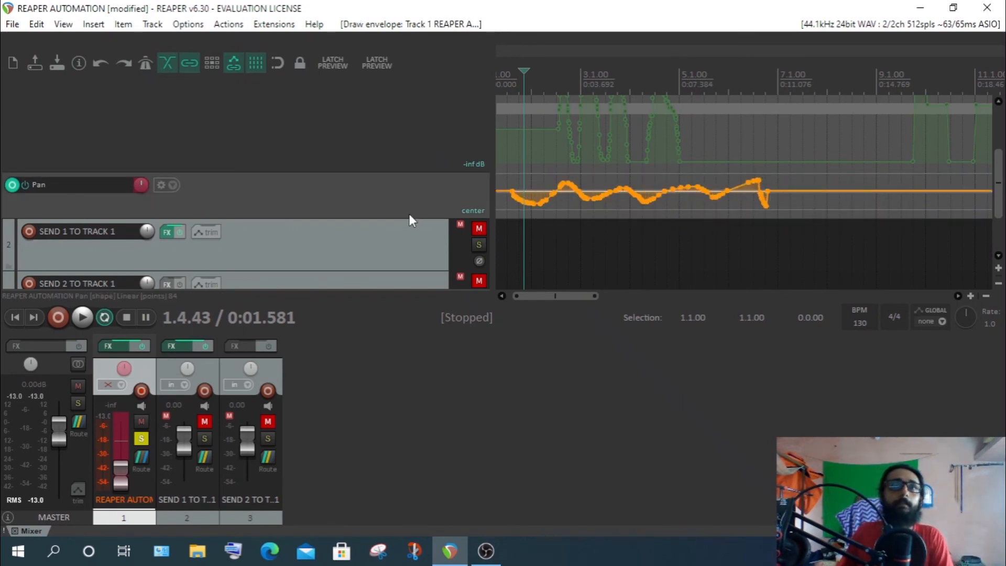
left_click_drag(398, 218, 408, 268)
scroll(592, 171, "up", 2)
scroll(585, 118, "down", 2)
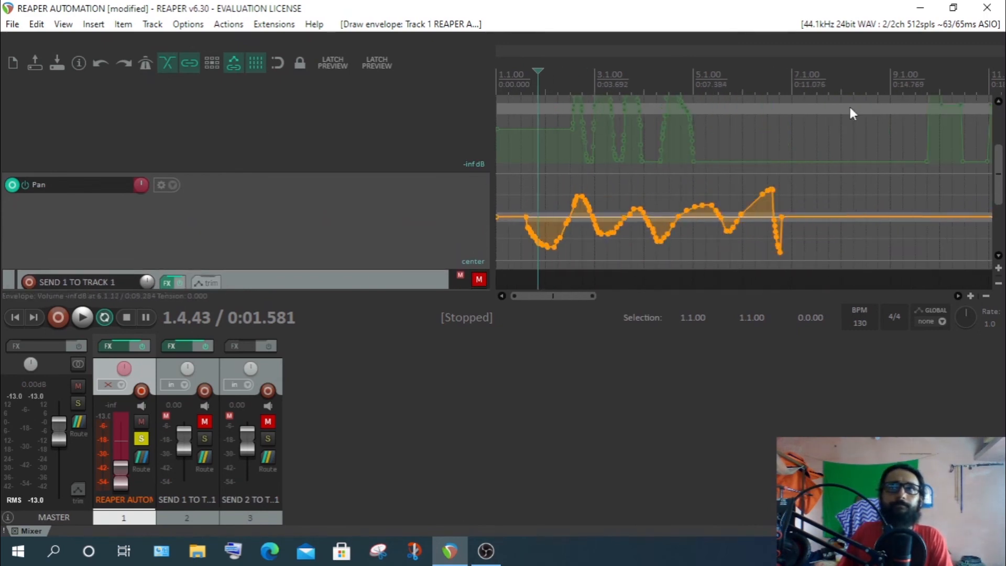
Place the edit cursor at 4.1.74 and check track 1's automation mode in its envelope settings.
left_click_drag(998, 181, 998, 169)
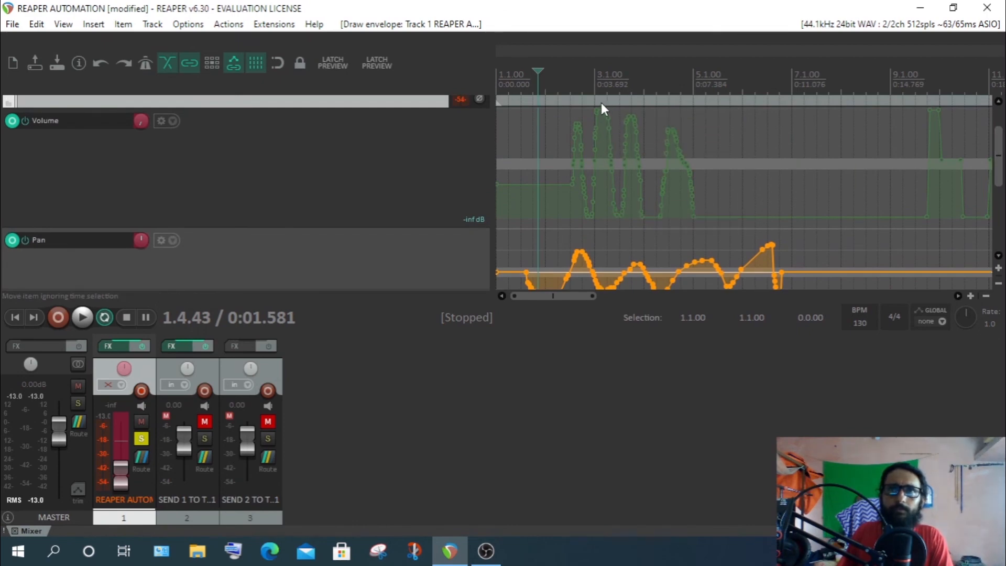
left_click(652, 120)
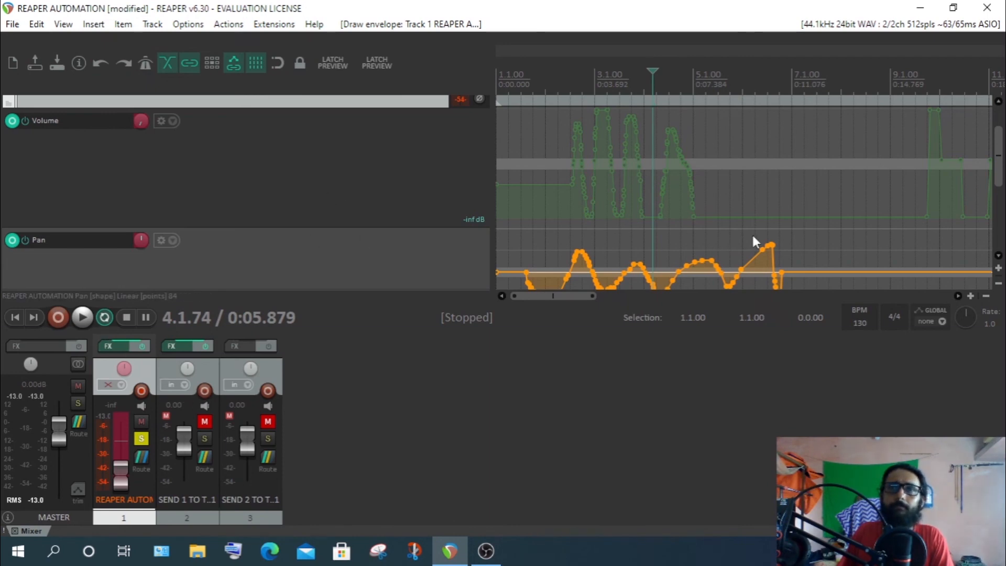
scroll(294, 176, "up", 1)
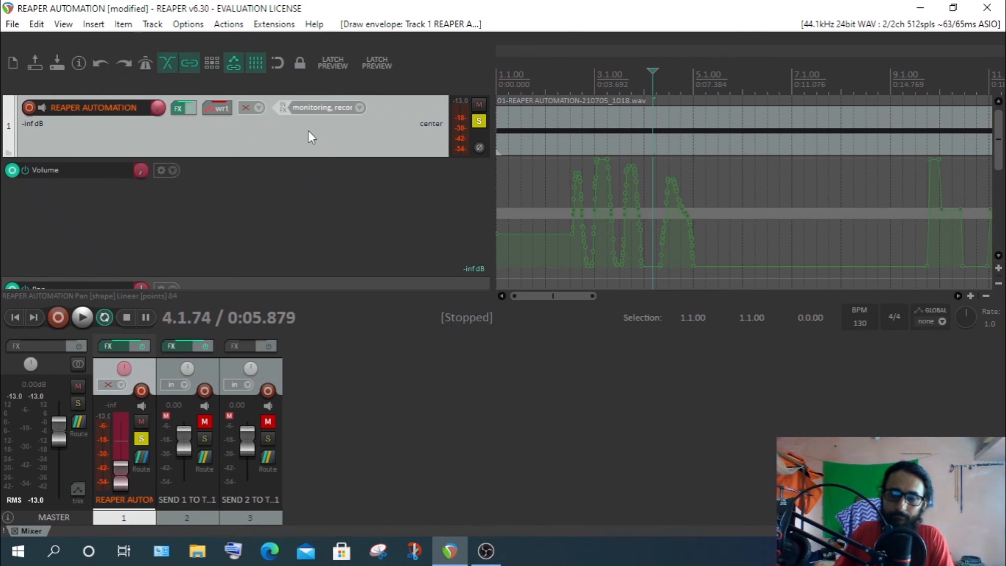
left_click(215, 109)
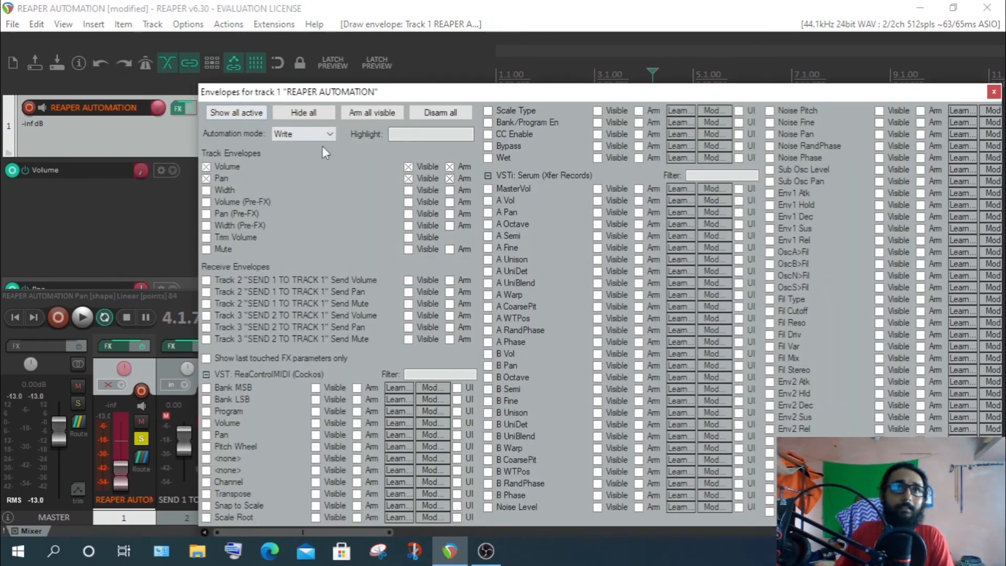
left_click(993, 92)
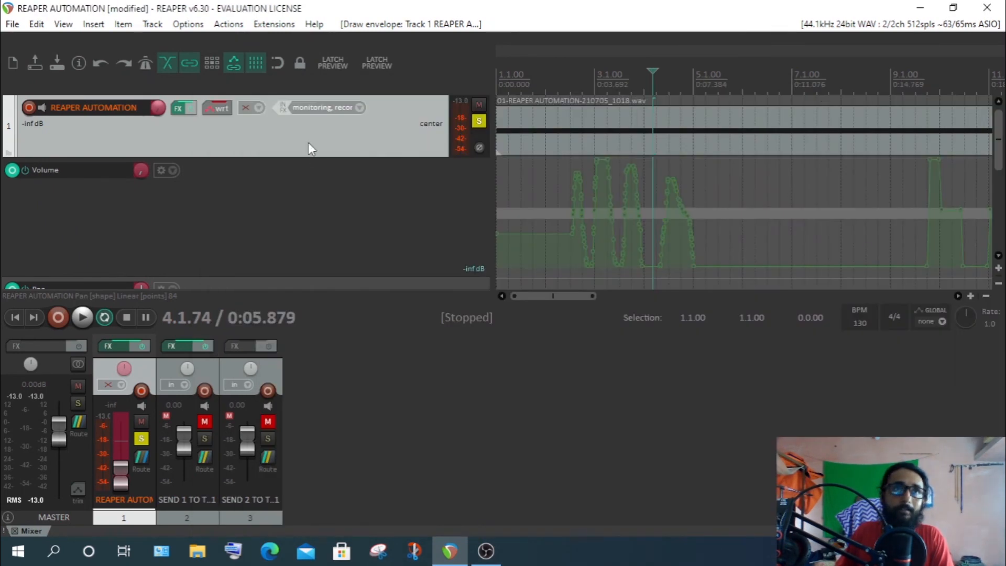
Review track 1's Volume and Pan lanes and check the automation mode and armed envelopes in its envelope settings.
scroll(268, 140, "down", 3)
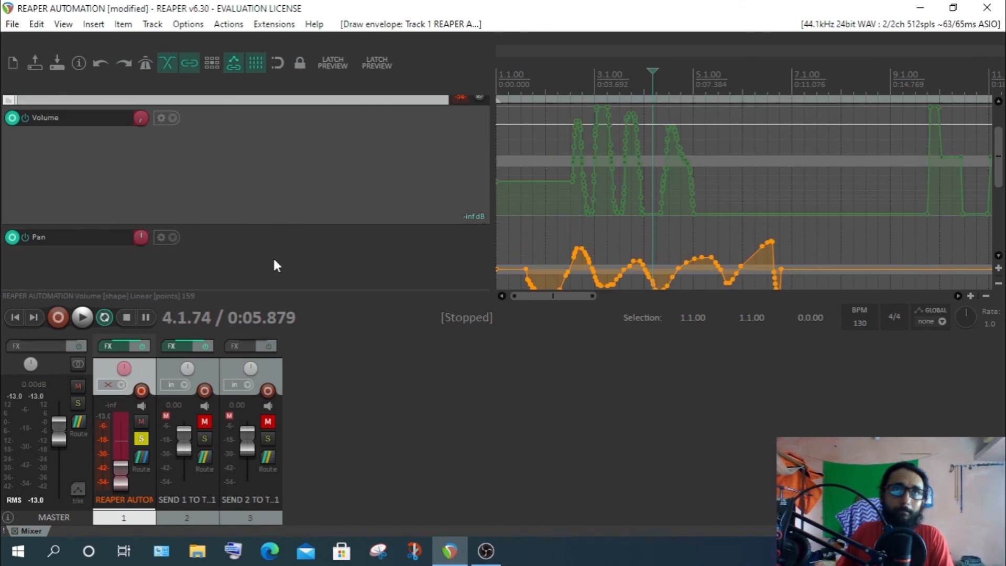
scroll(309, 152, "up", 1)
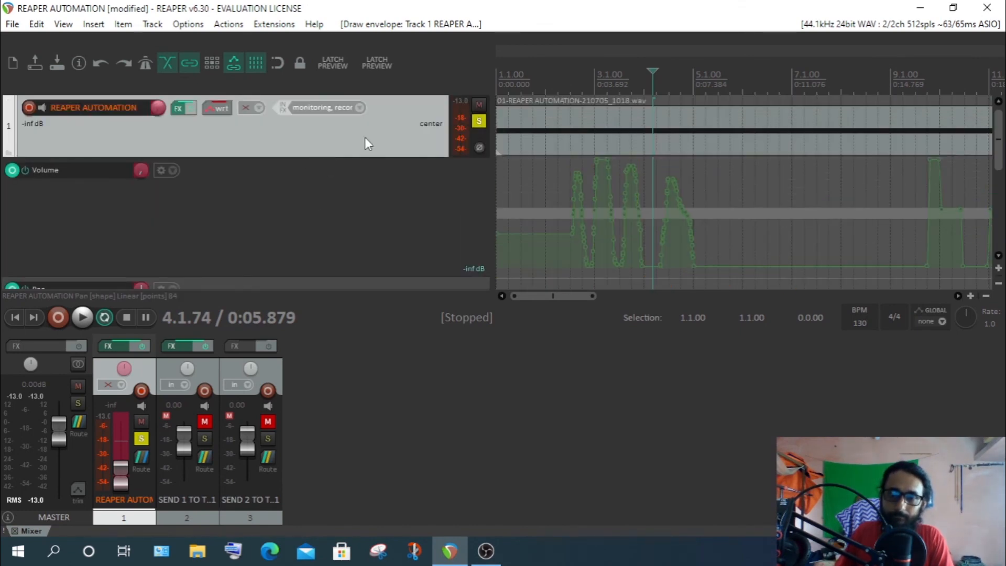
left_click(212, 110)
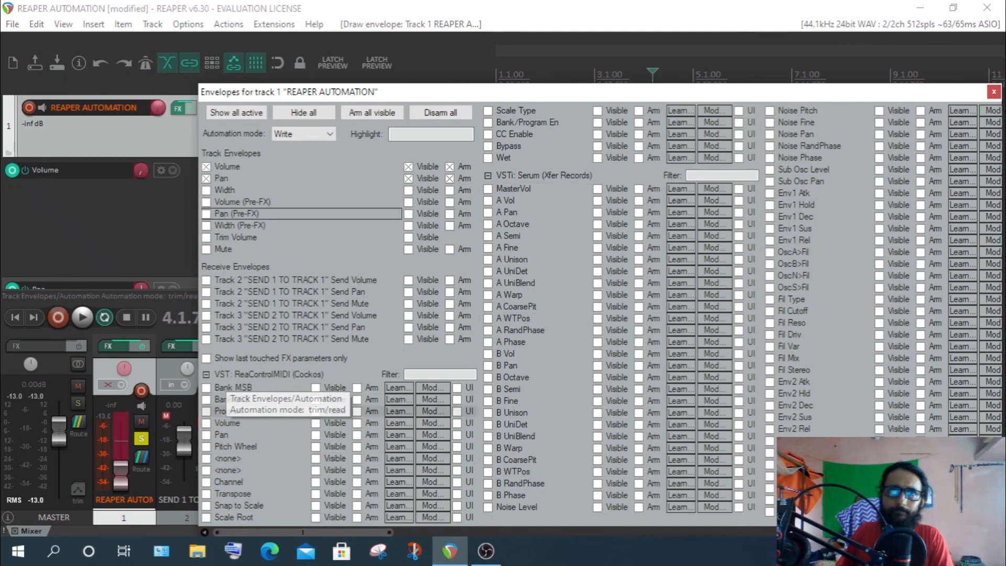
left_click(993, 92)
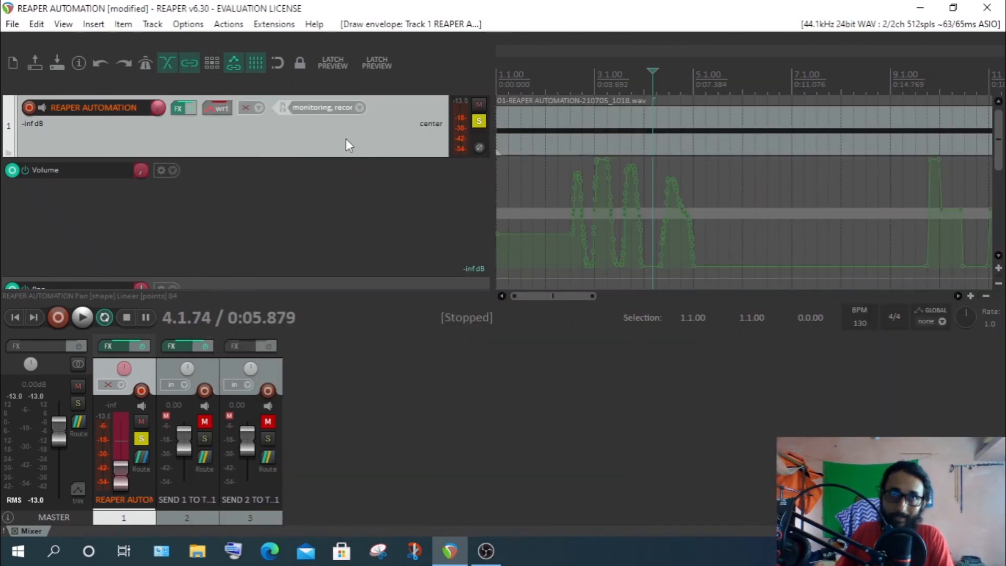
left_click(211, 105)
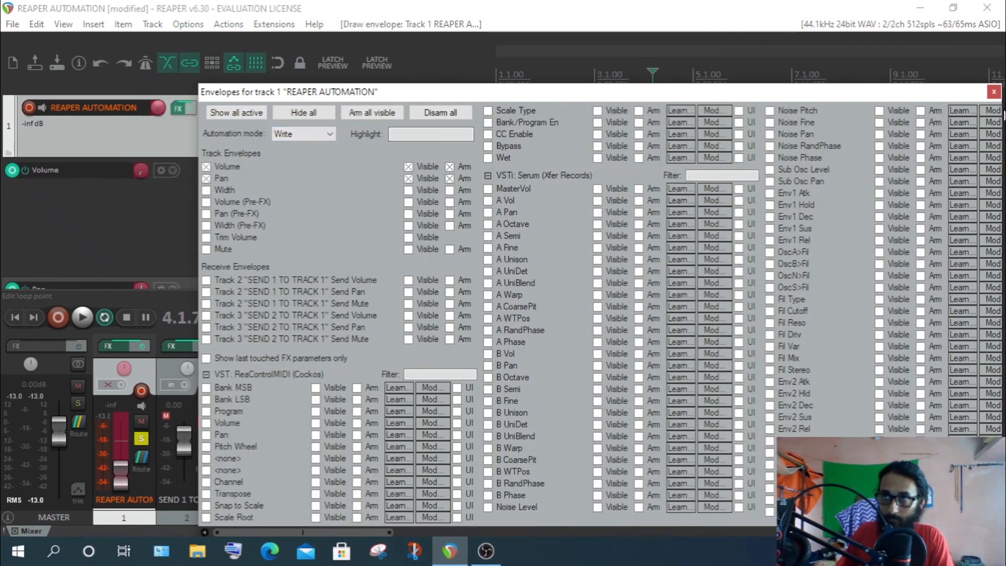
left_click(993, 92)
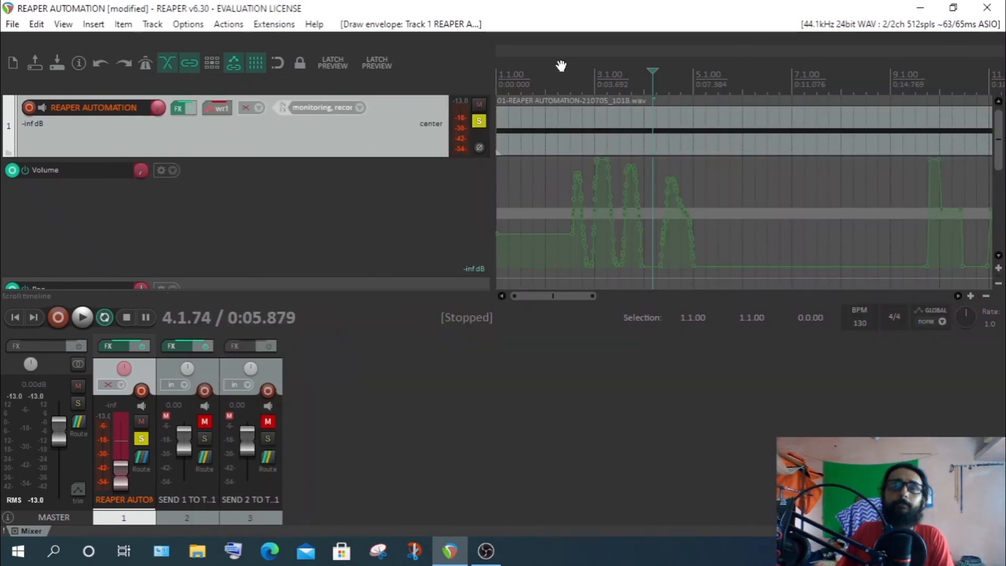
Play from 4.1.74 in Write mode with Volume and Pan armed, raise the track 1 fader to +12.0 dB, and stop.
left_click_drag(997, 166, 997, 180)
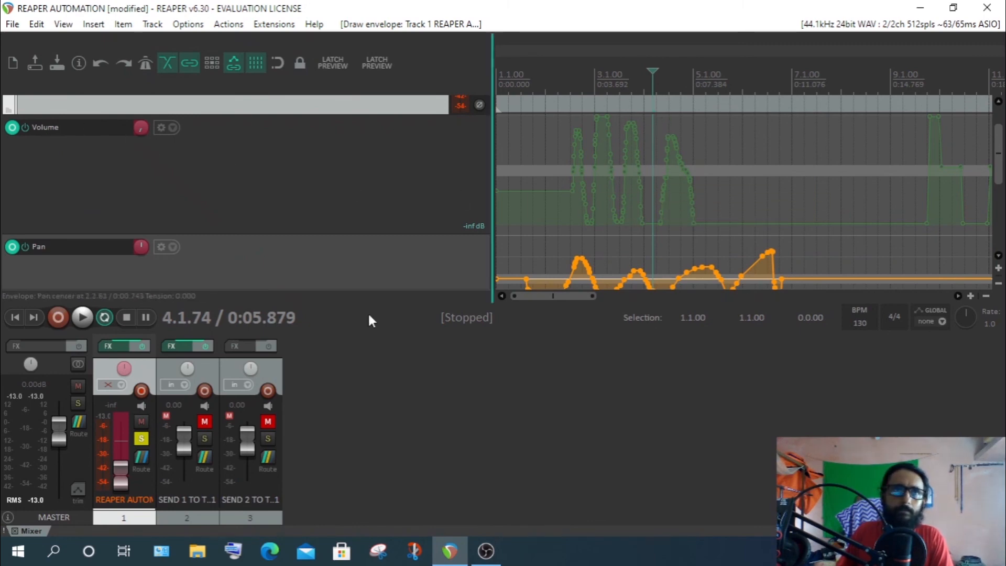
left_click(82, 317)
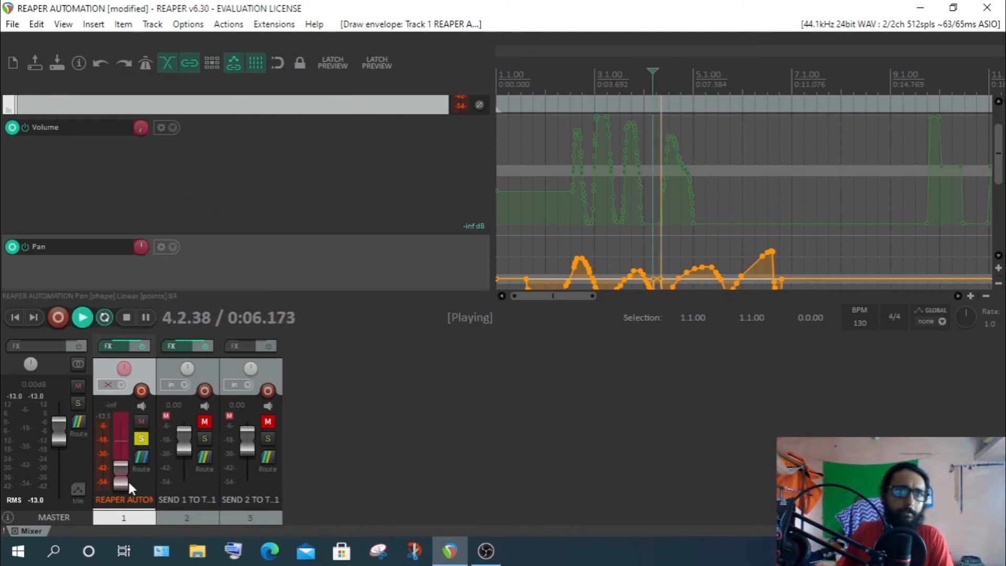
left_click_drag(123, 472, 151, 370)
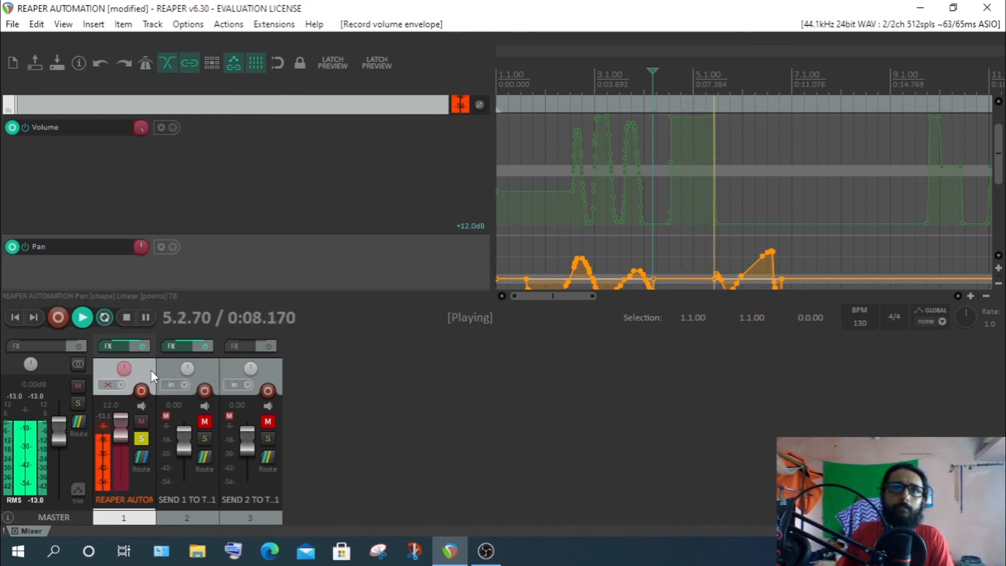
left_click(125, 317)
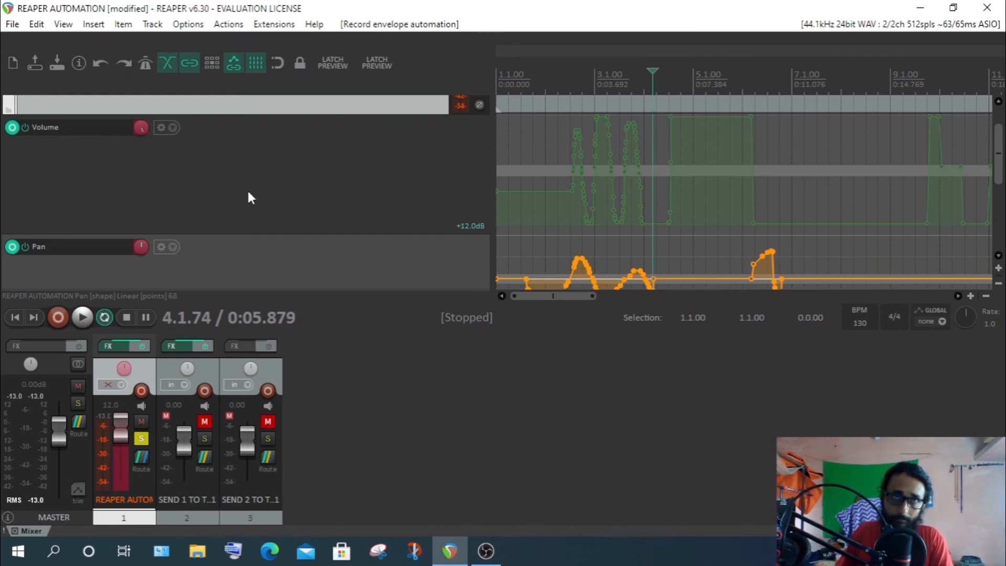
Disarm track 1's Pan envelope for automation recording.
scroll(250, 197, "up", 1)
left_click(220, 108)
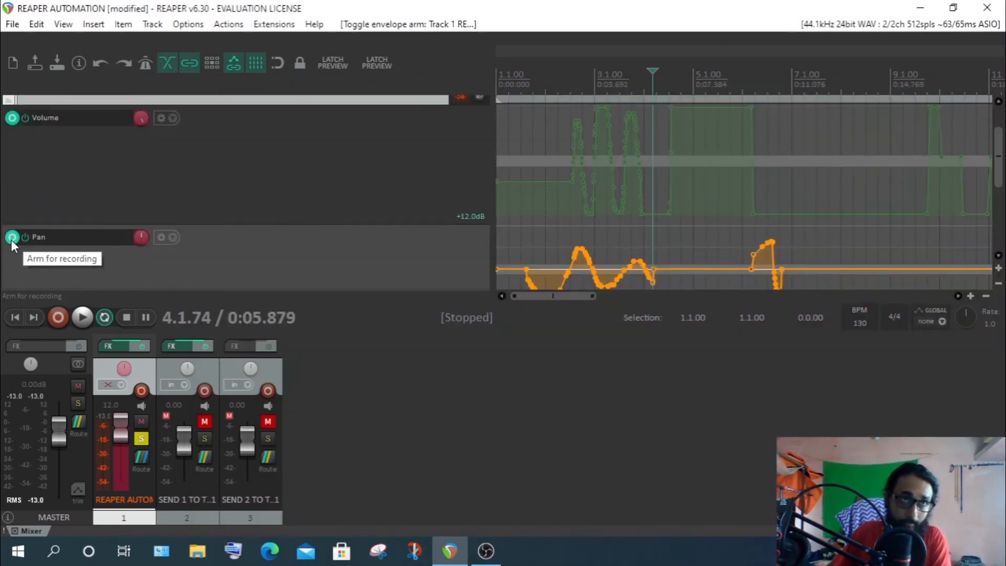
left_click(11, 239)
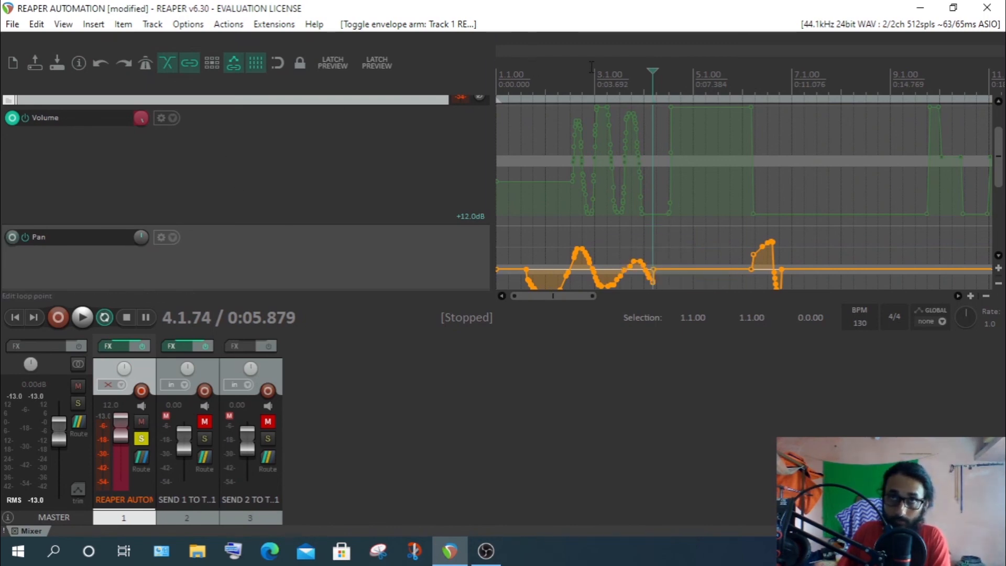
Play from 2.4.66 in Write mode while moving the track 1 fader repeatedly up and down to finish at -5.63 dB, and stop.
left_click(592, 85)
left_click(83, 317)
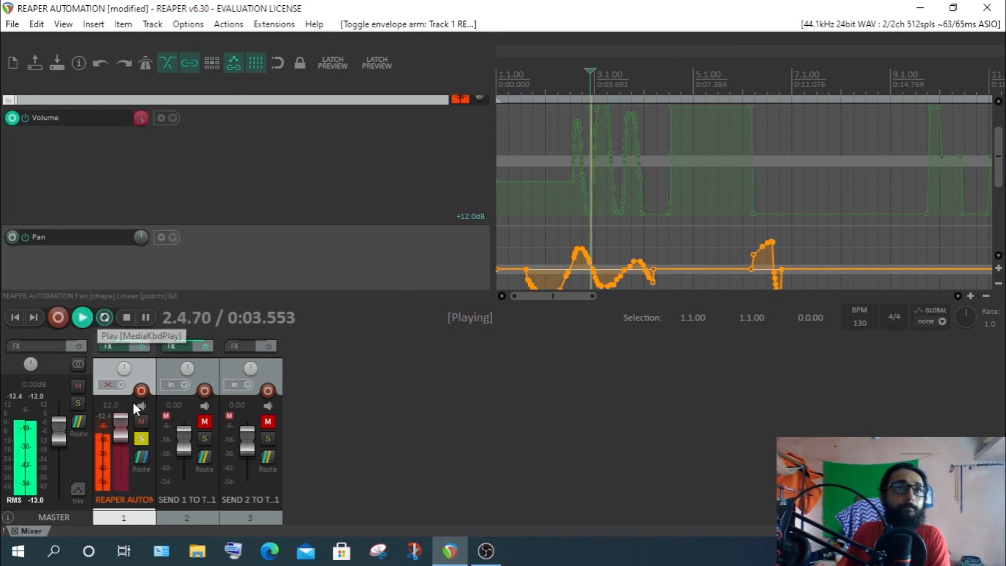
left_click_drag(133, 459, 137, 424)
left_click(127, 317)
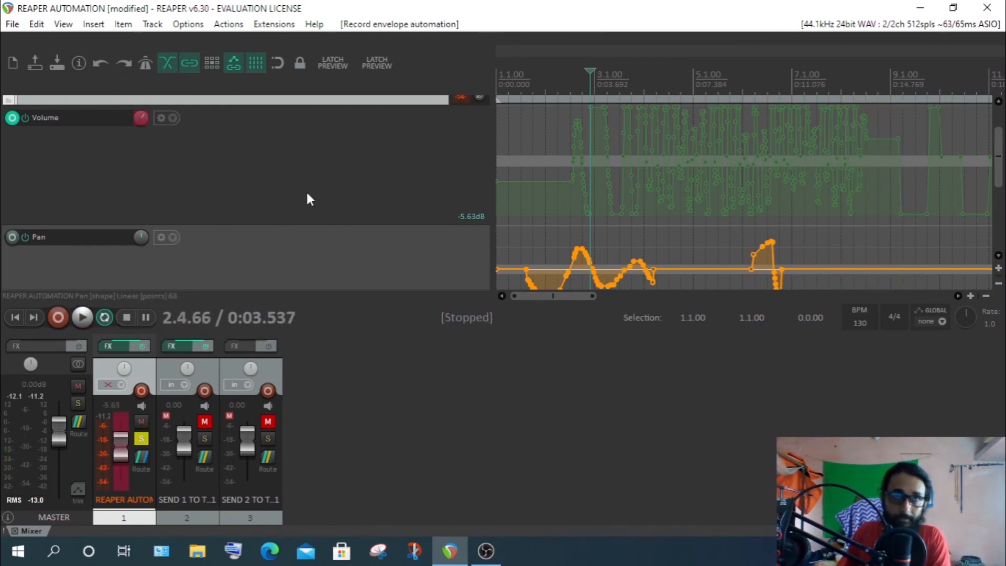
Open track 1's envelope settings to reach its automation mode.
scroll(307, 198, "up", 2)
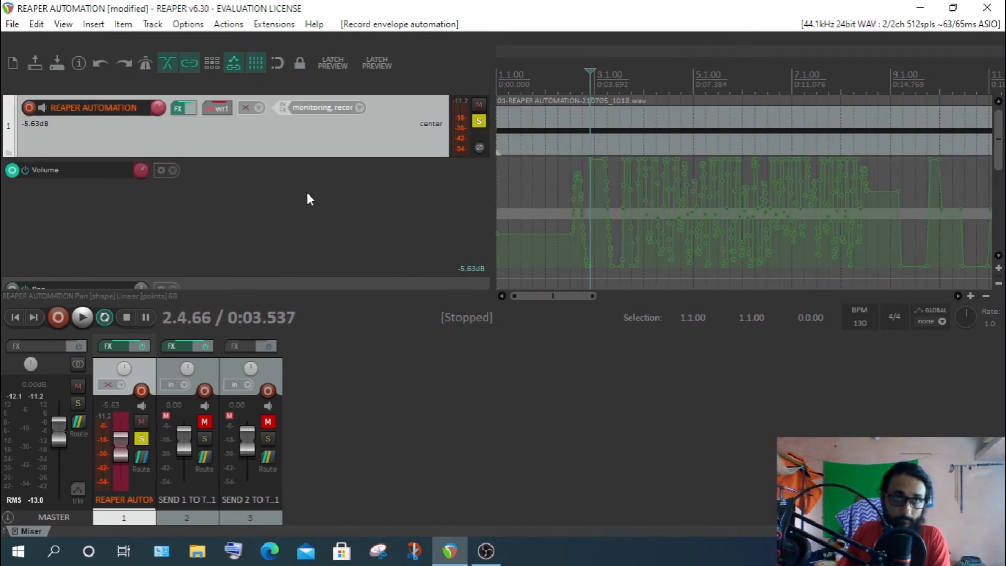
left_click(227, 110)
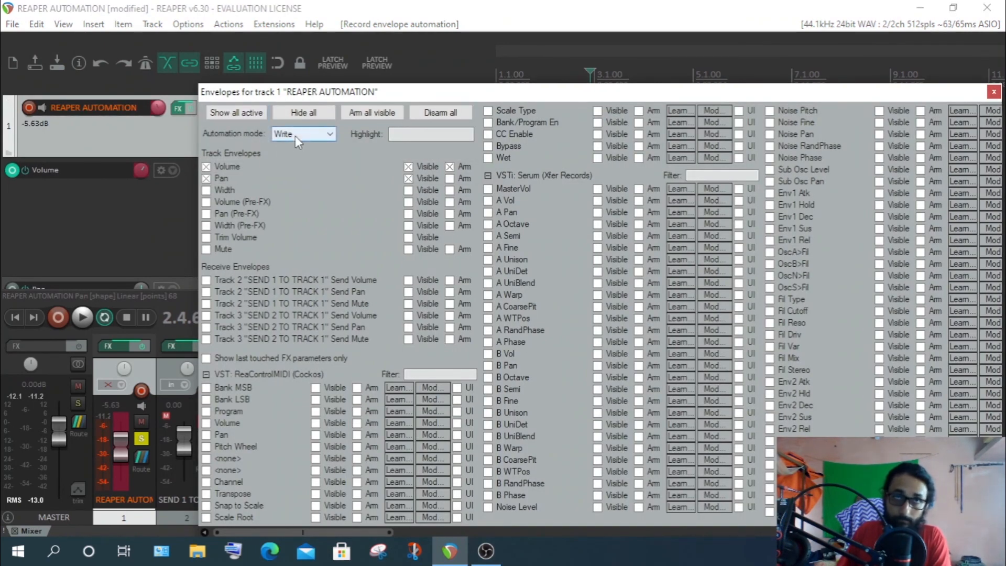